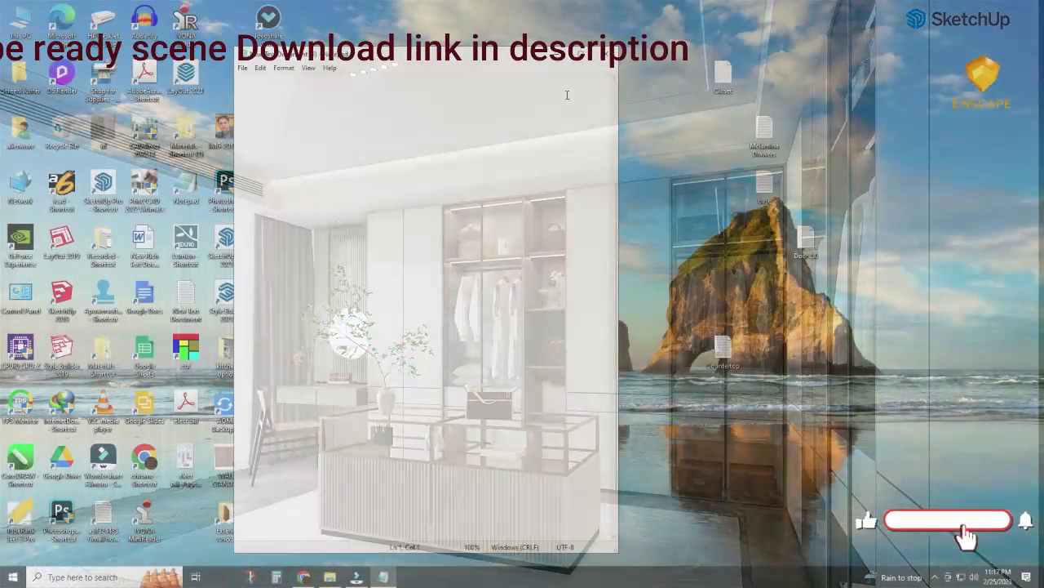
- Type the note's first line, remove the word 'prepared', and add the line 'and start with empty room'
text(Hi )
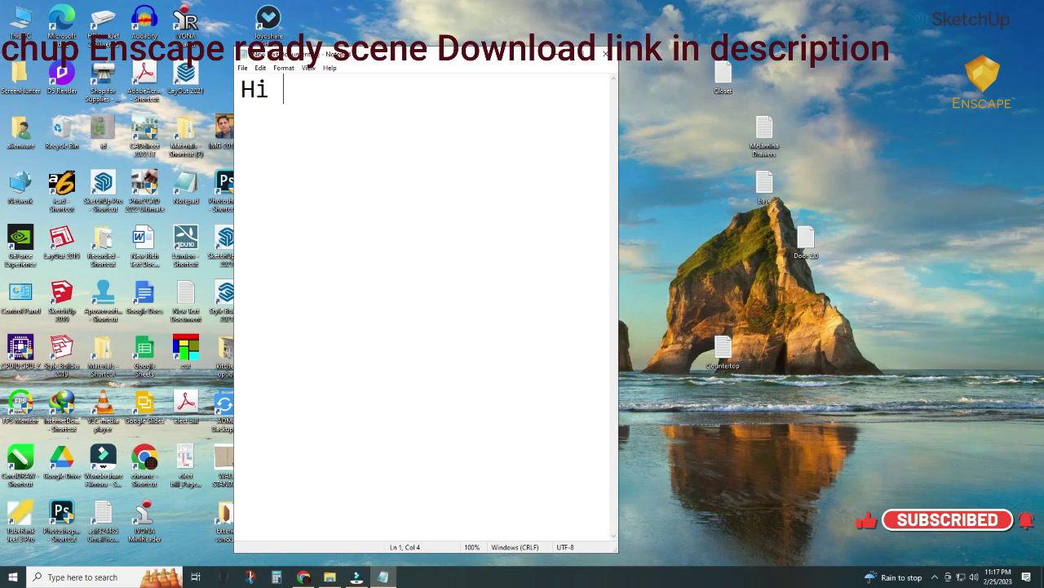
text(co)
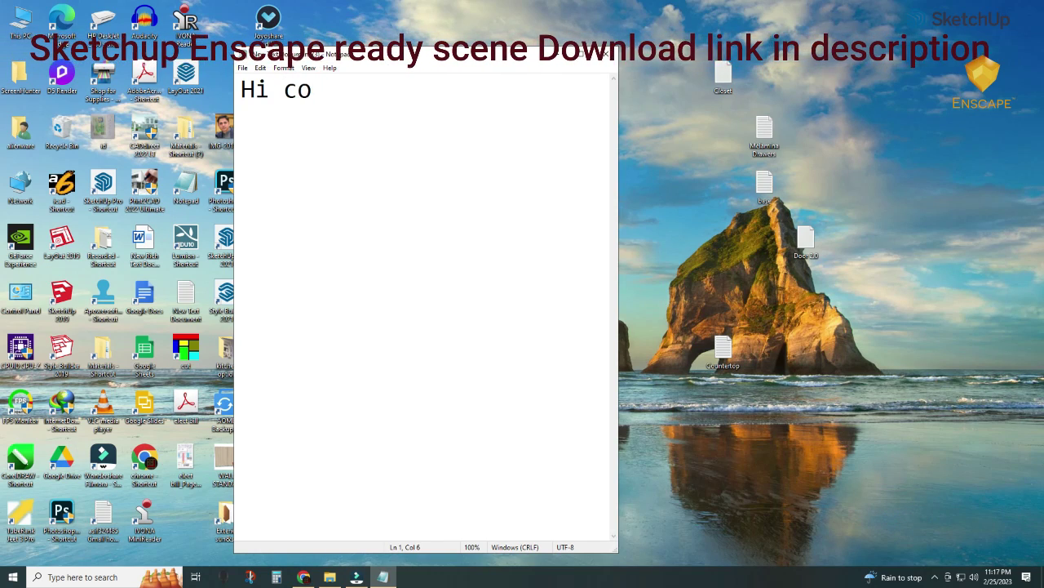
text(lle)
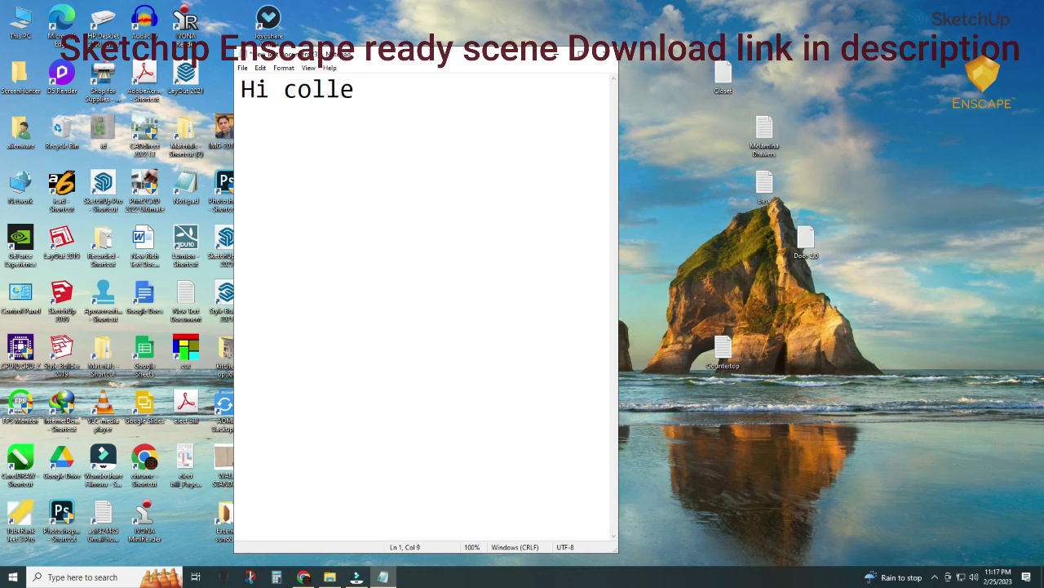
text(ct all)
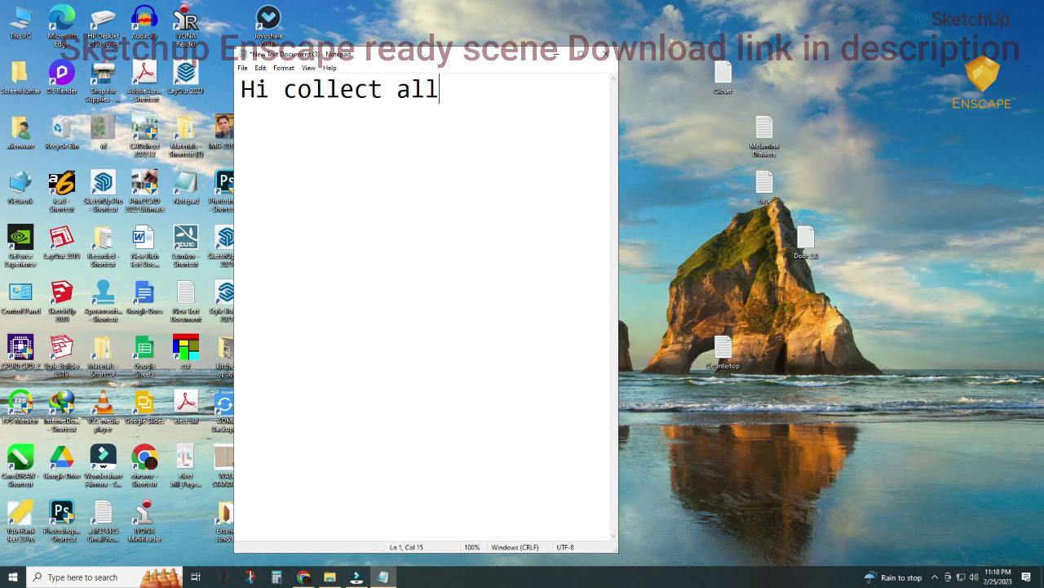
text( your prep)
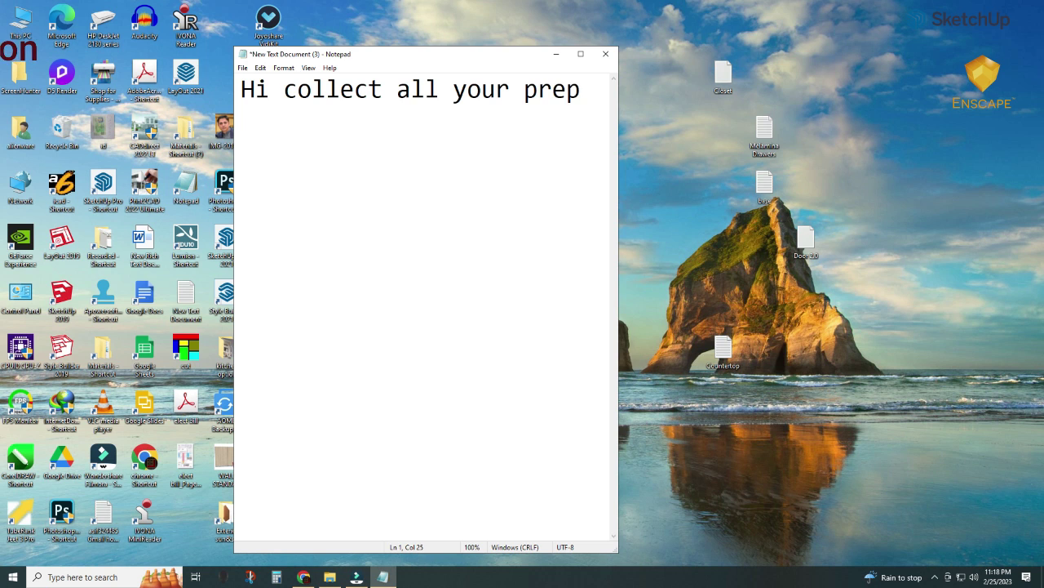
text(ared model)
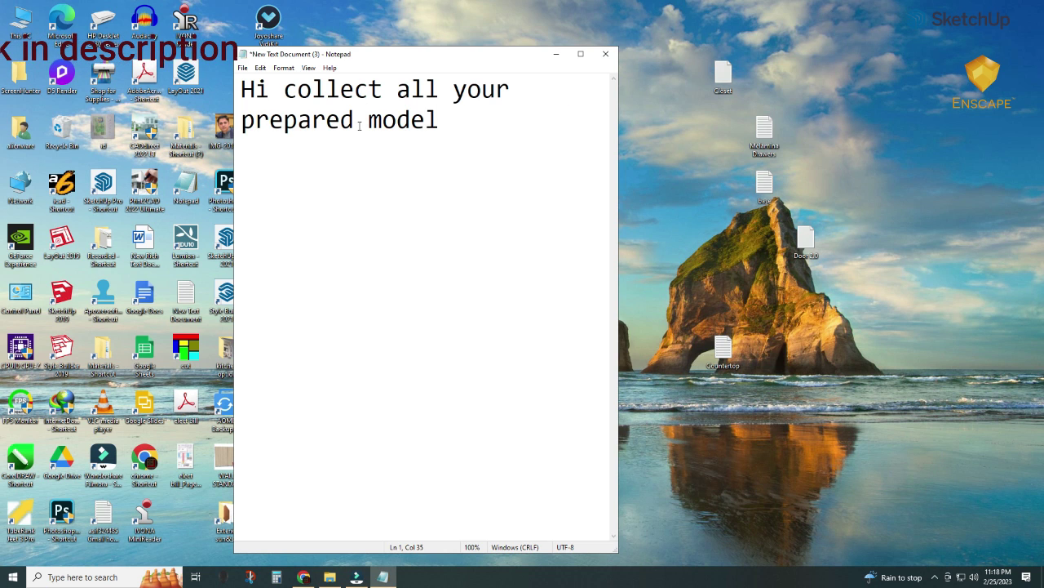
drag(359, 124, 242, 124)
key(BackSpace)
text(in to one folder)
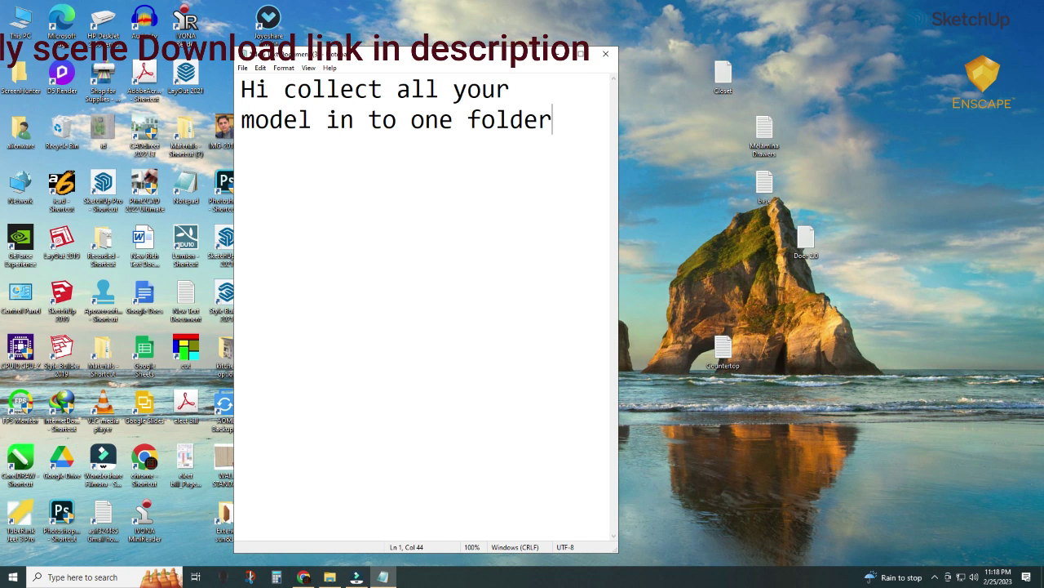
key(Return)
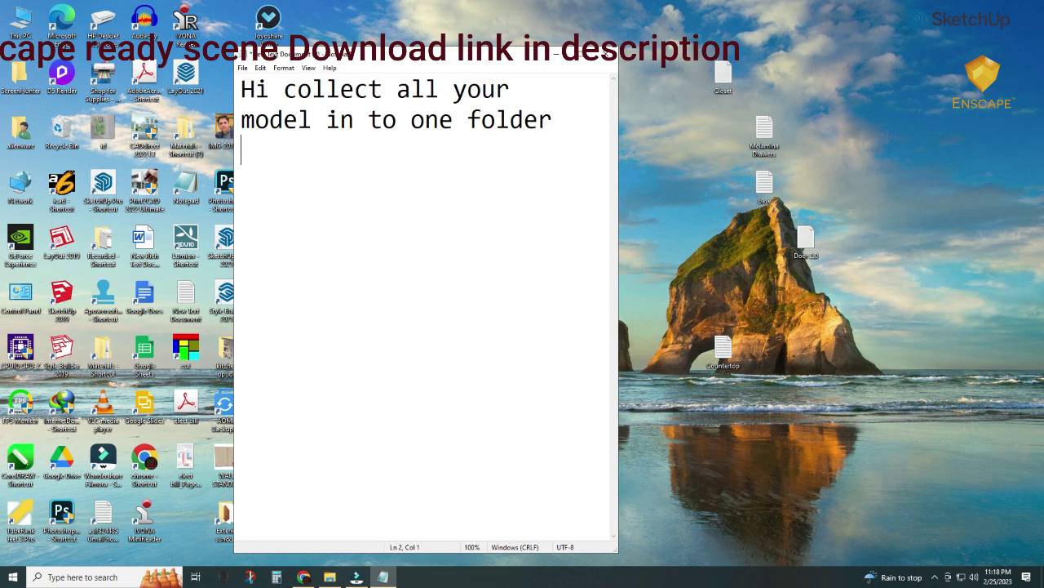
text(an)
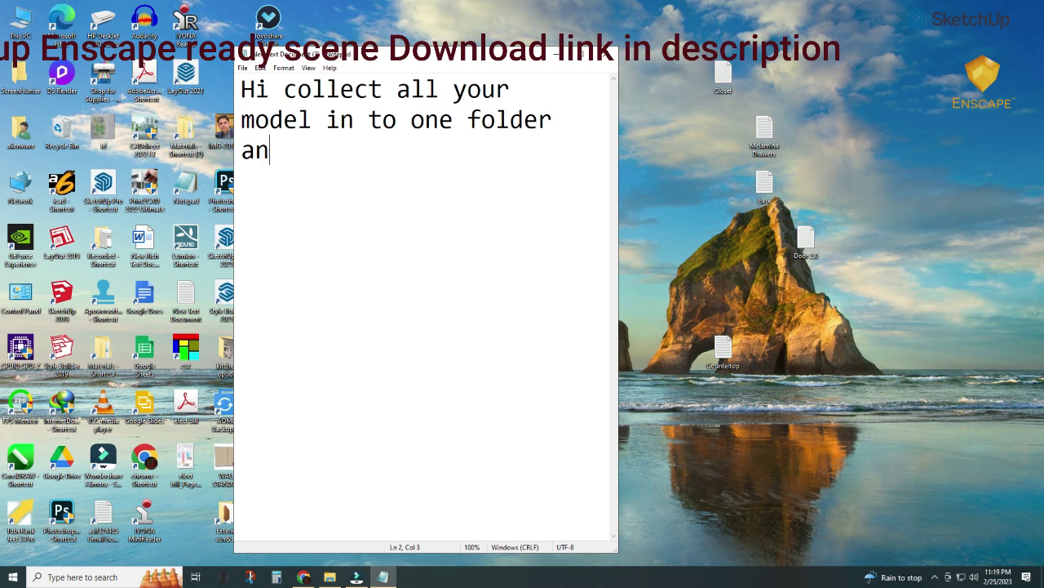
text(d star)
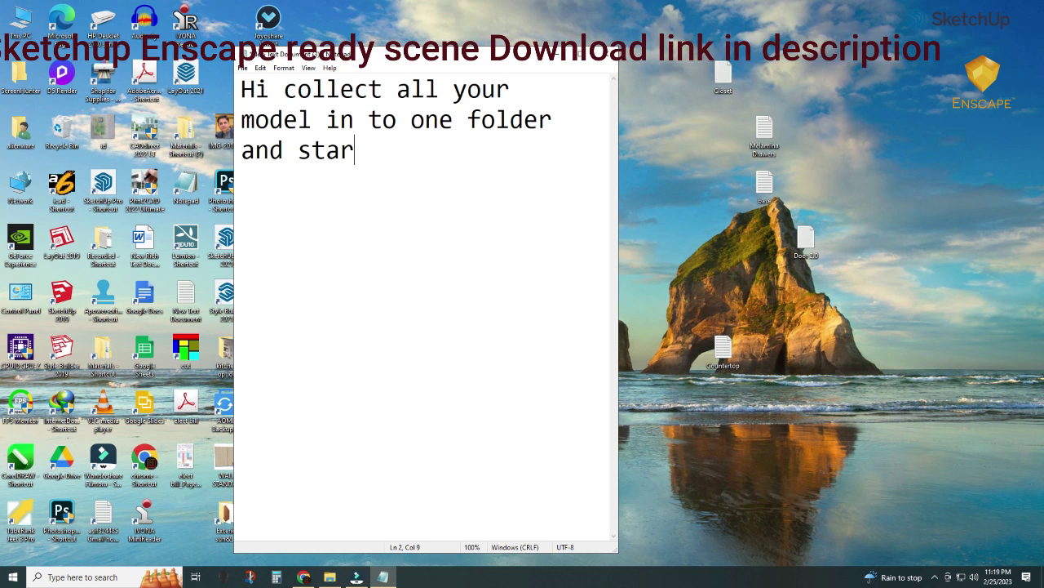
text(t with )
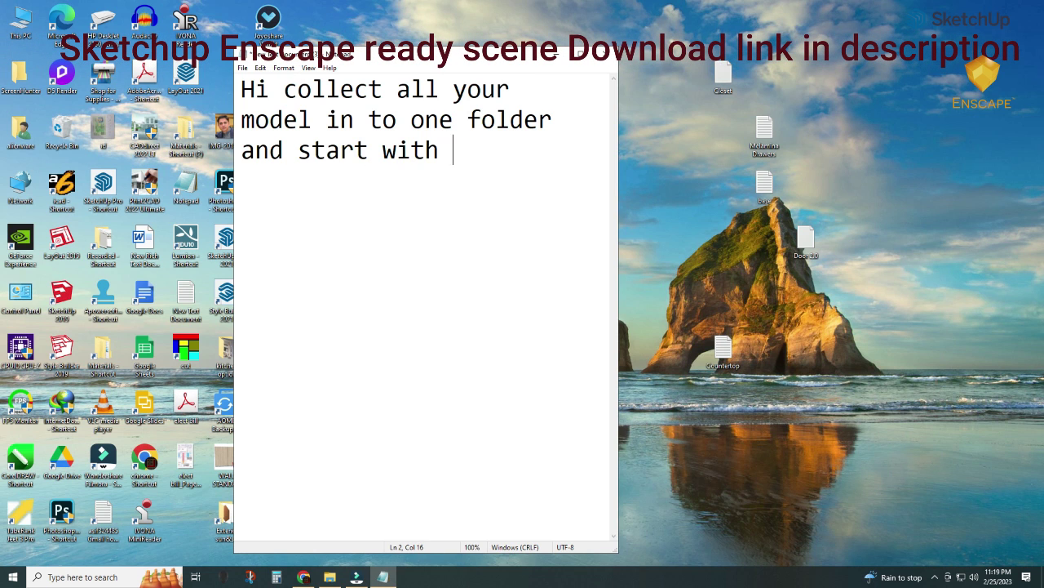
text(empty )
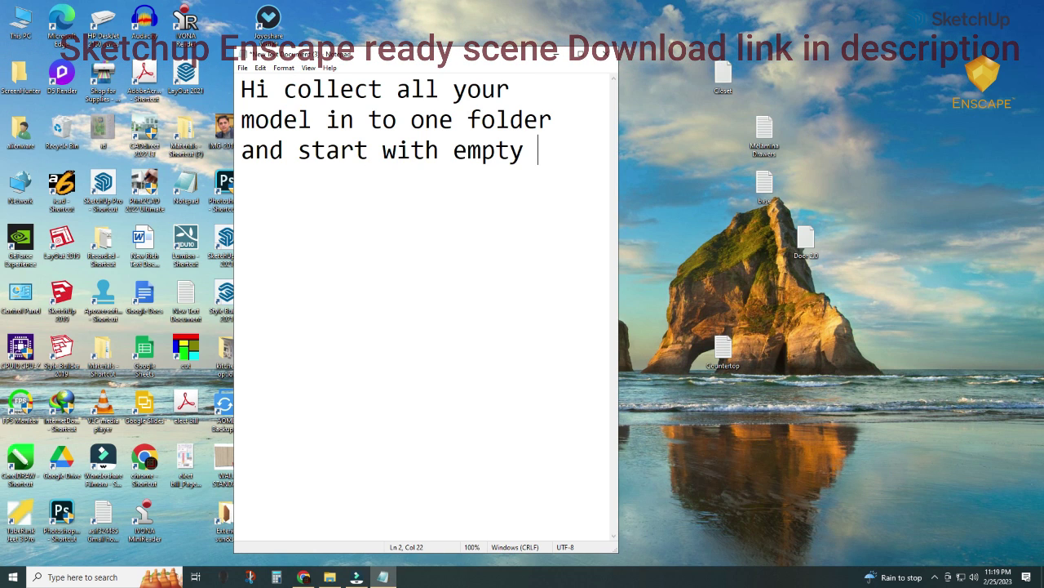
text(room)
- Add the line 'object modeling done', replace the stray 'in' with 'gather', and continue typing
key(Return)
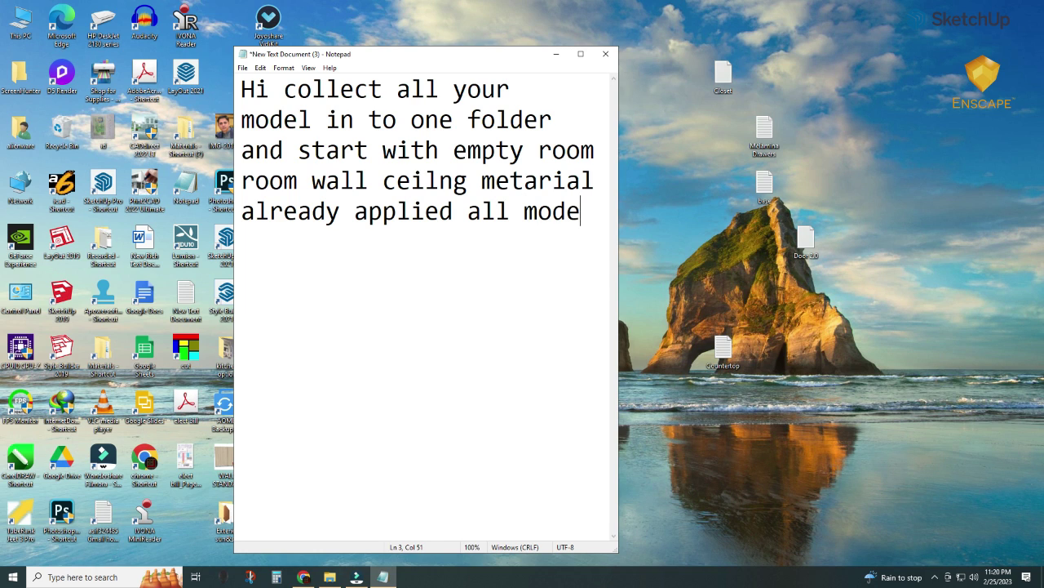
text(objec)
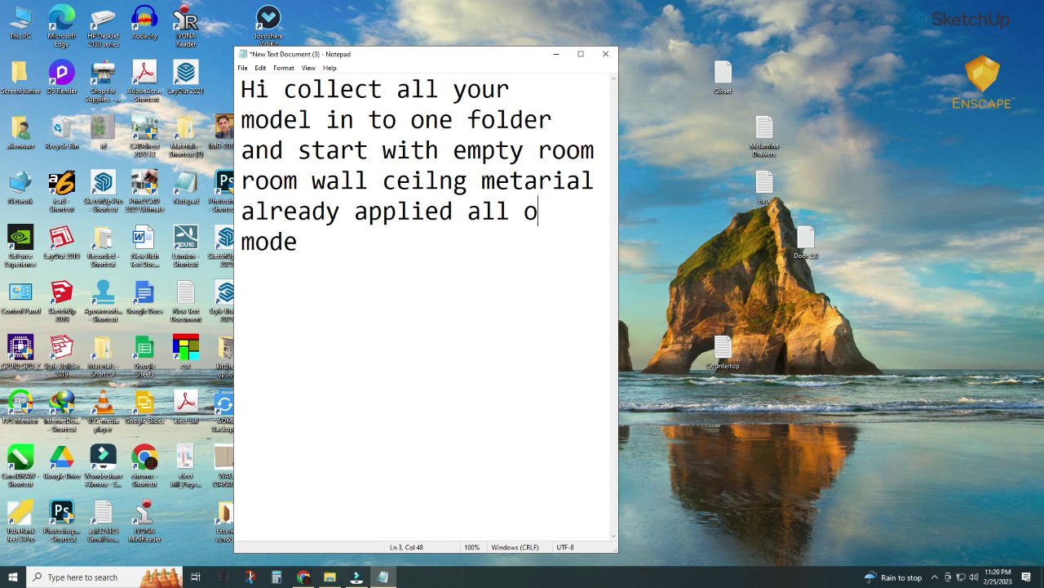
text(t model)
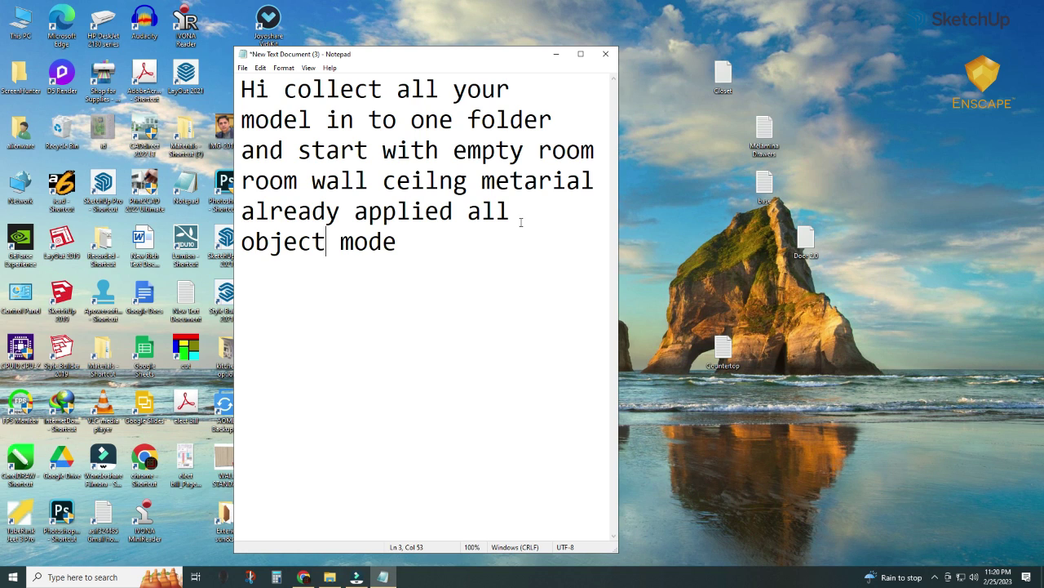
text(ing )
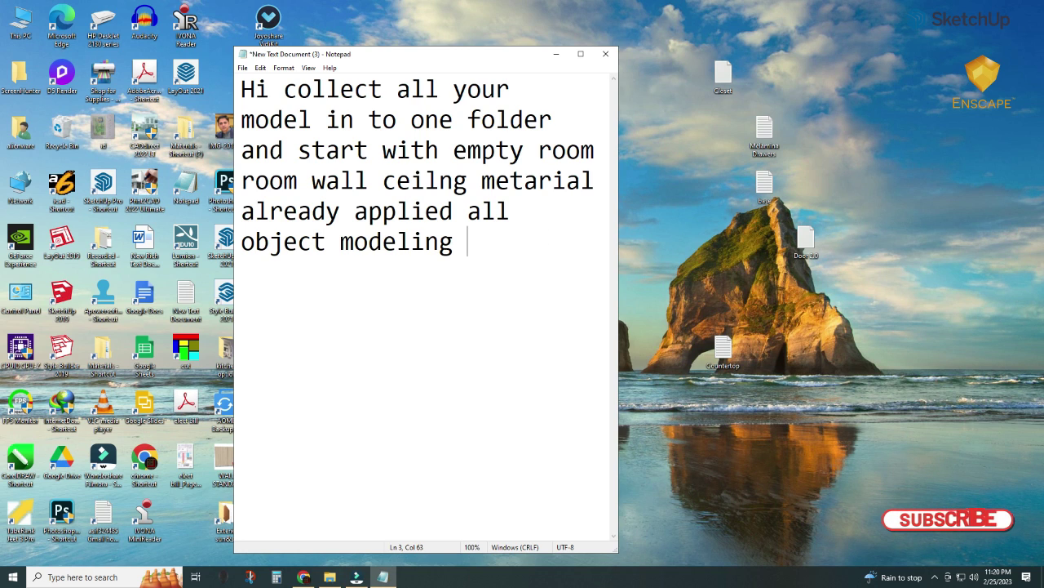
text(done )
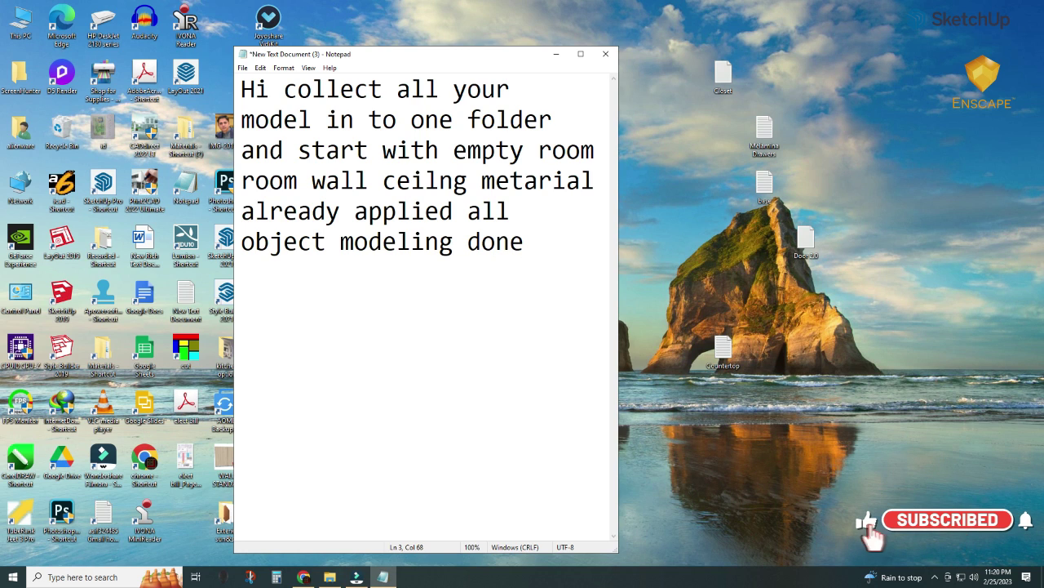
text(in)
drag(537, 240, 571, 243)
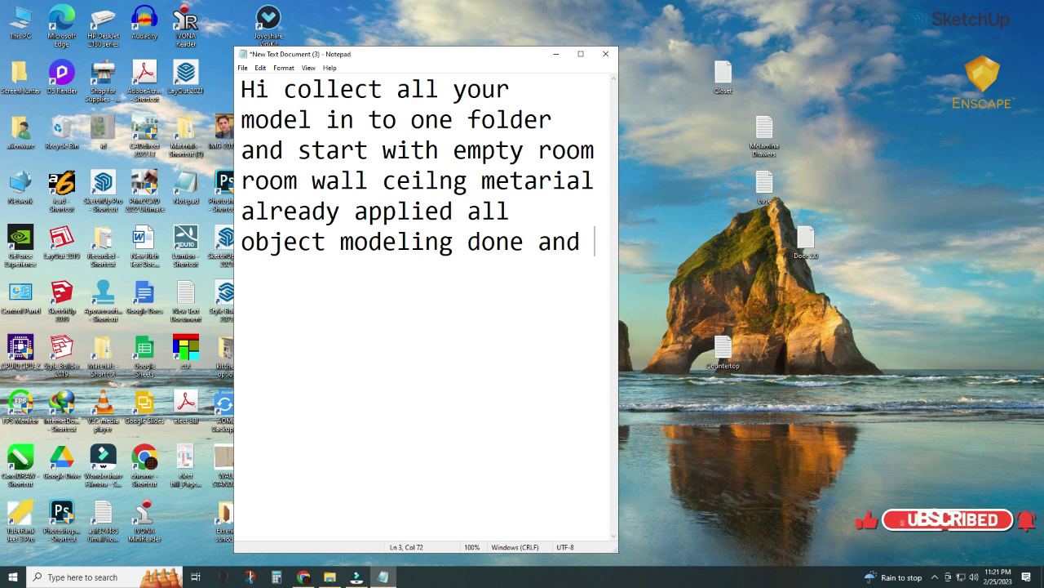
text(gathered in one folder)
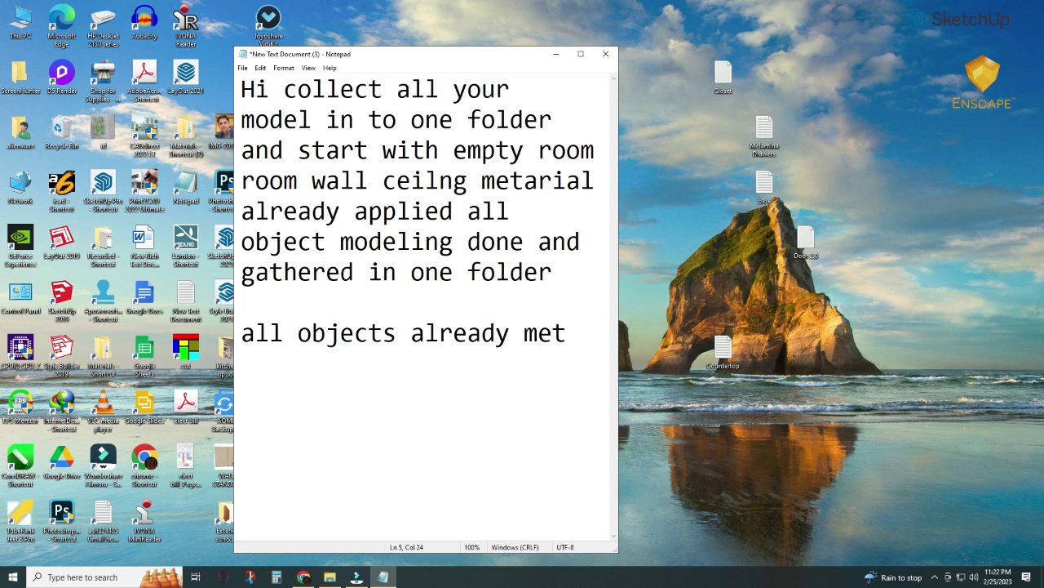
text(ialized we wil)
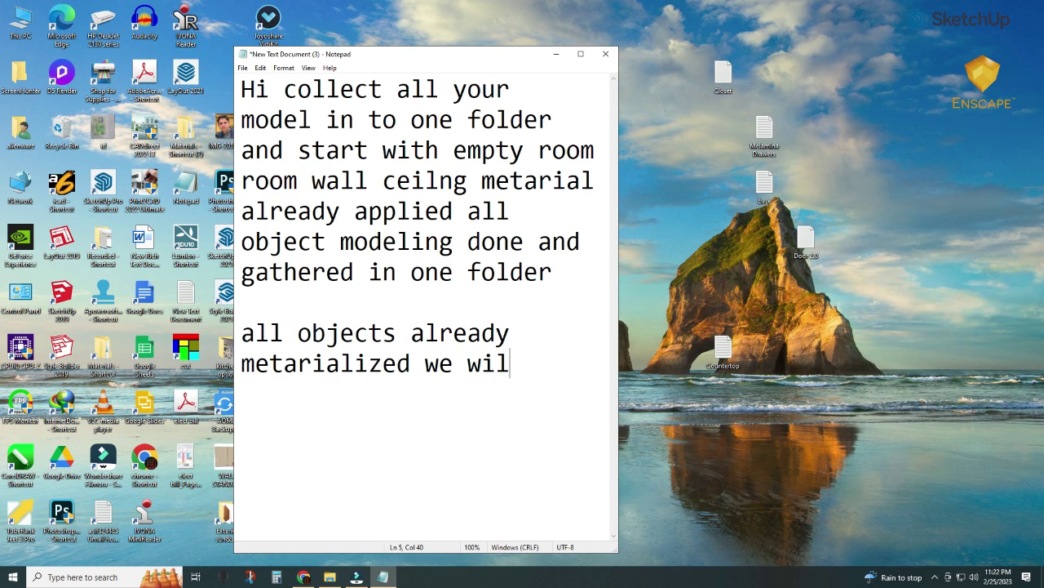
text(l start with empty scene)
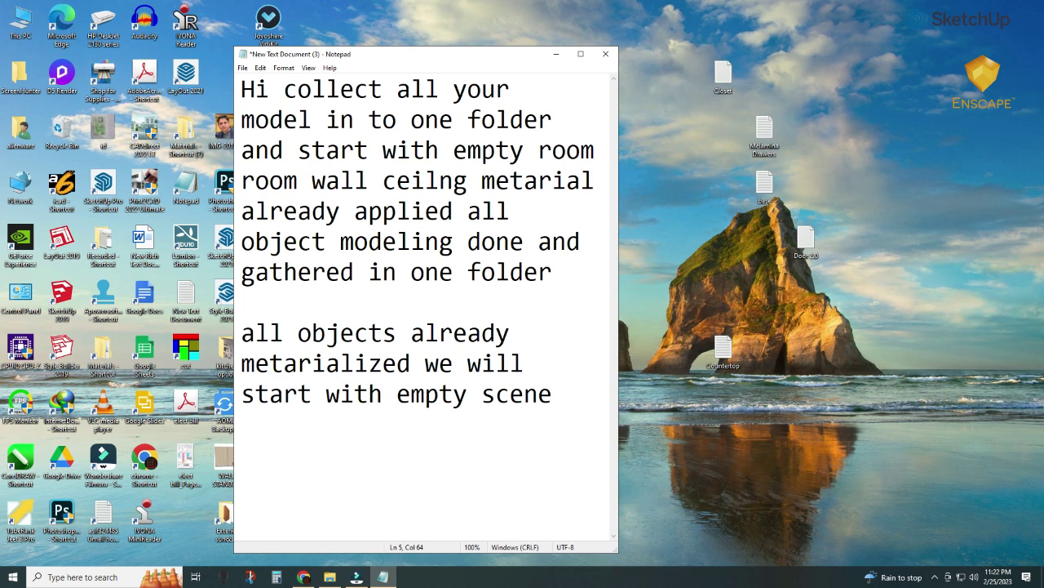
- Add the plan lines 'room scene no 1 we will set interior lighting' and 'no 2 we will set exterior lighting'
click(486, 395)
text(room)
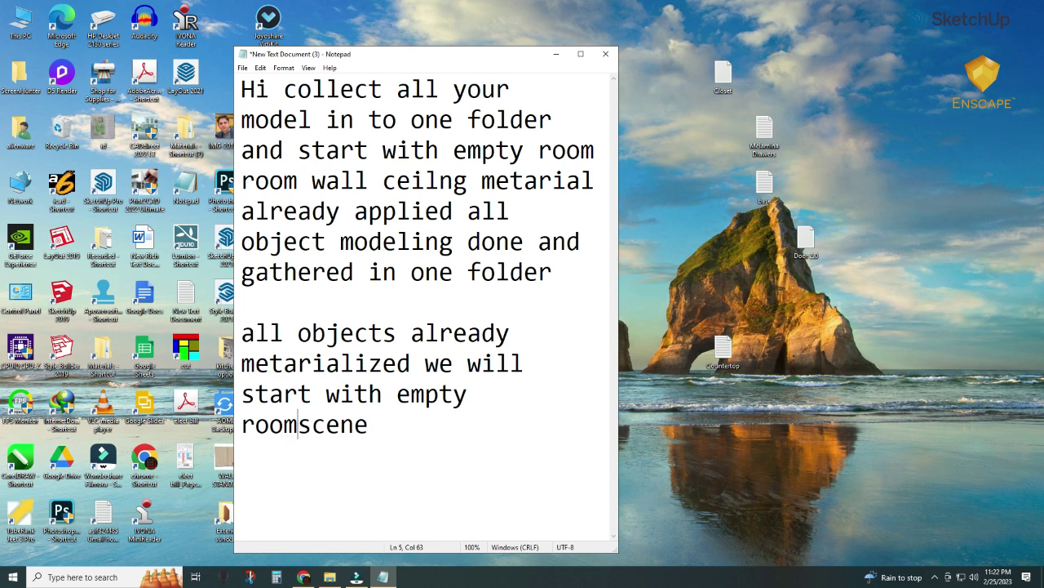
text( sce)
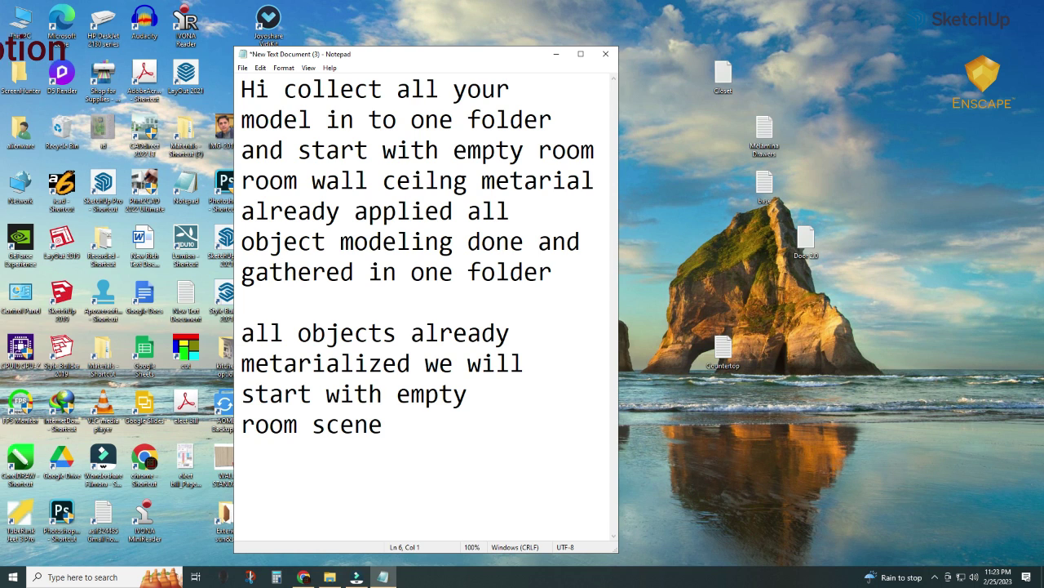
text(ne no 1 we w)
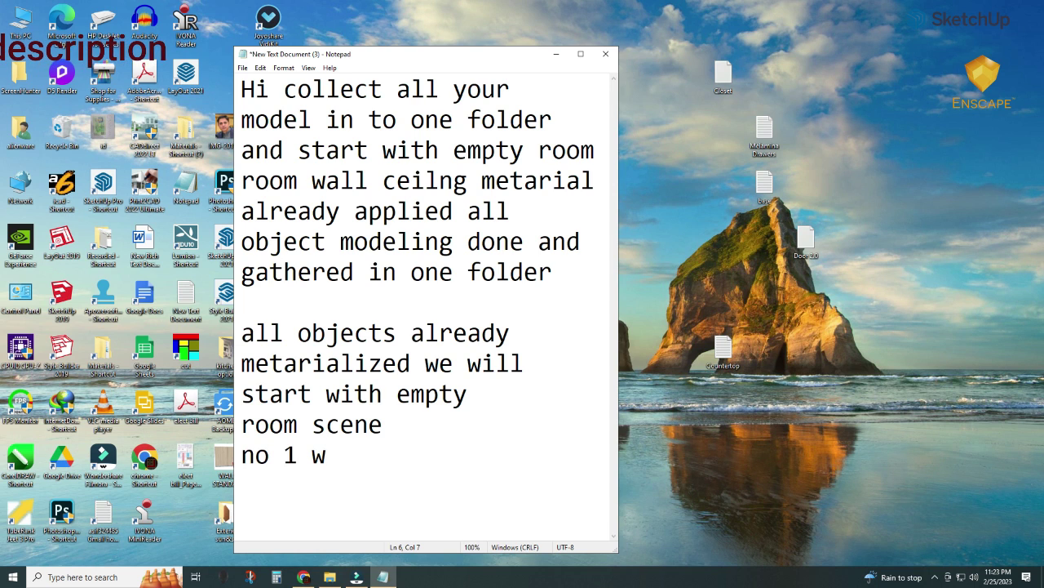
text(ill )
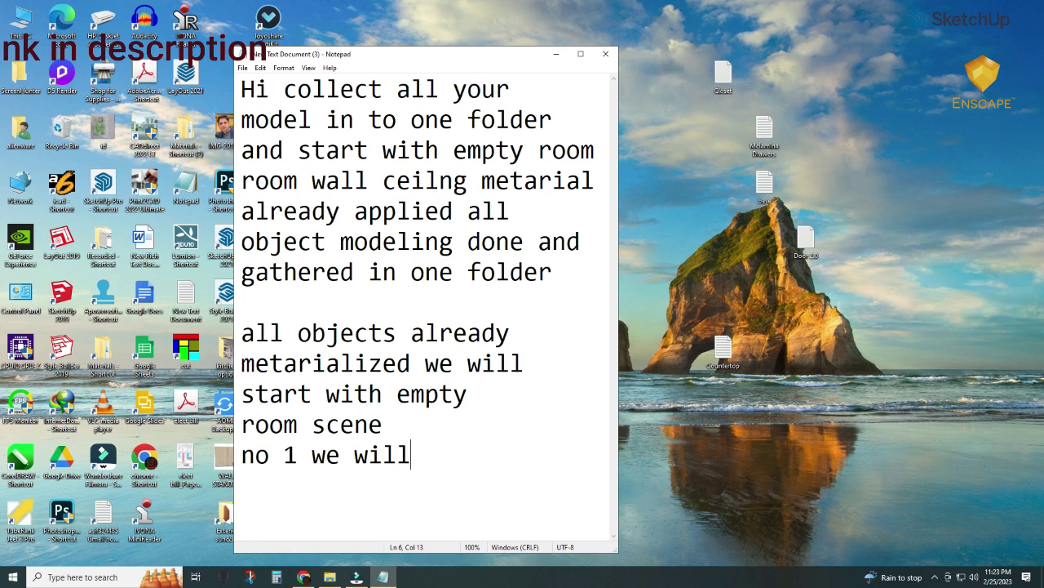
text(set)
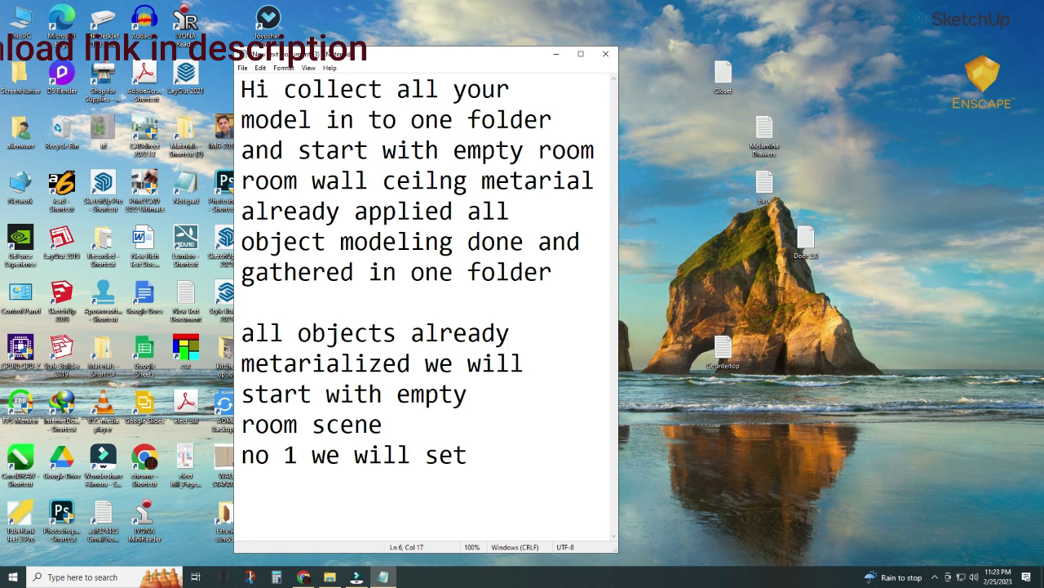
text( interio)
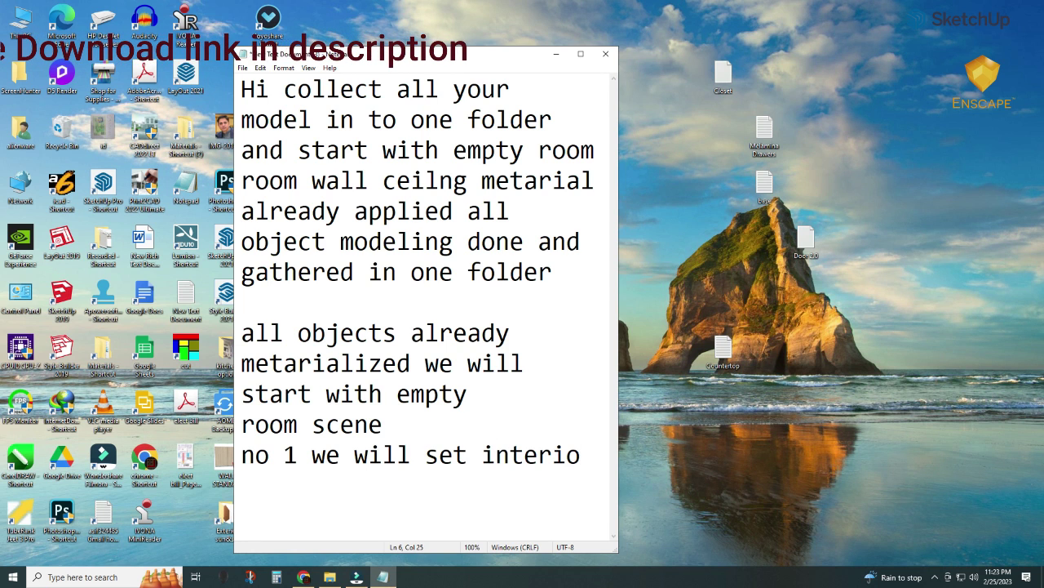
text(r)
key(Return)
text(li)
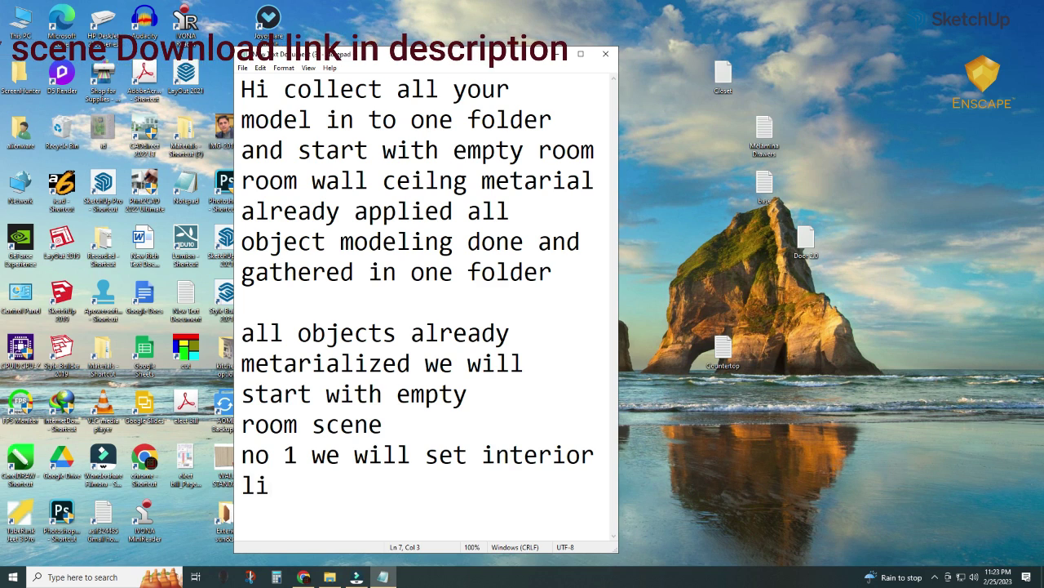
text(ghtin)
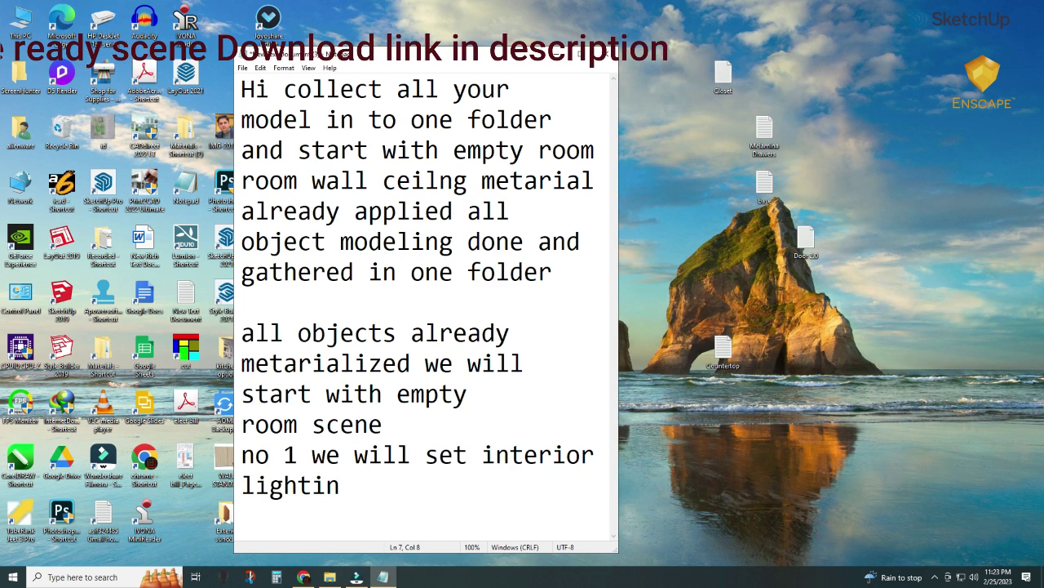
text(g)
key(Return)
text(no)
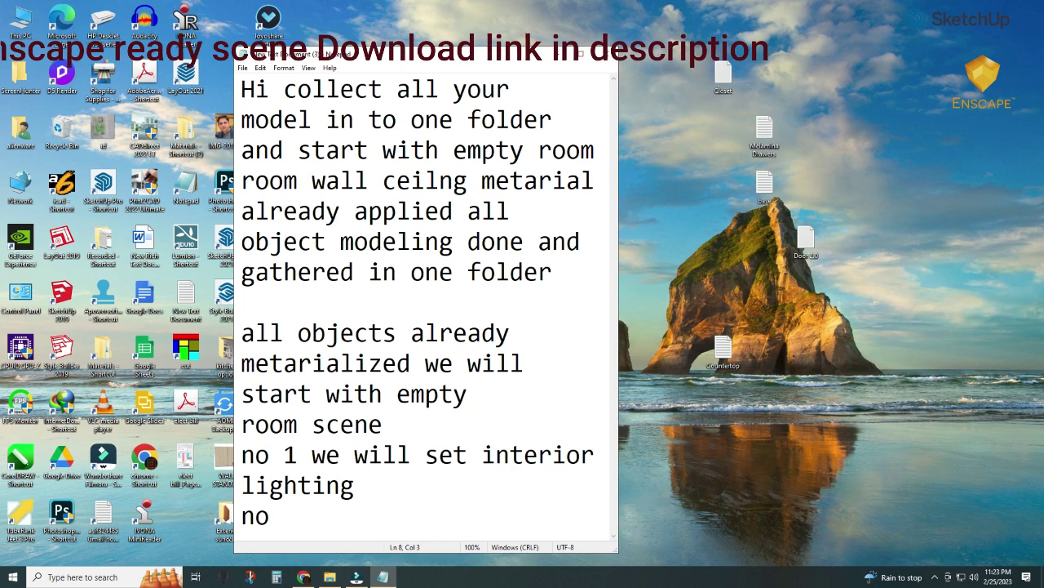
text( 2 we )
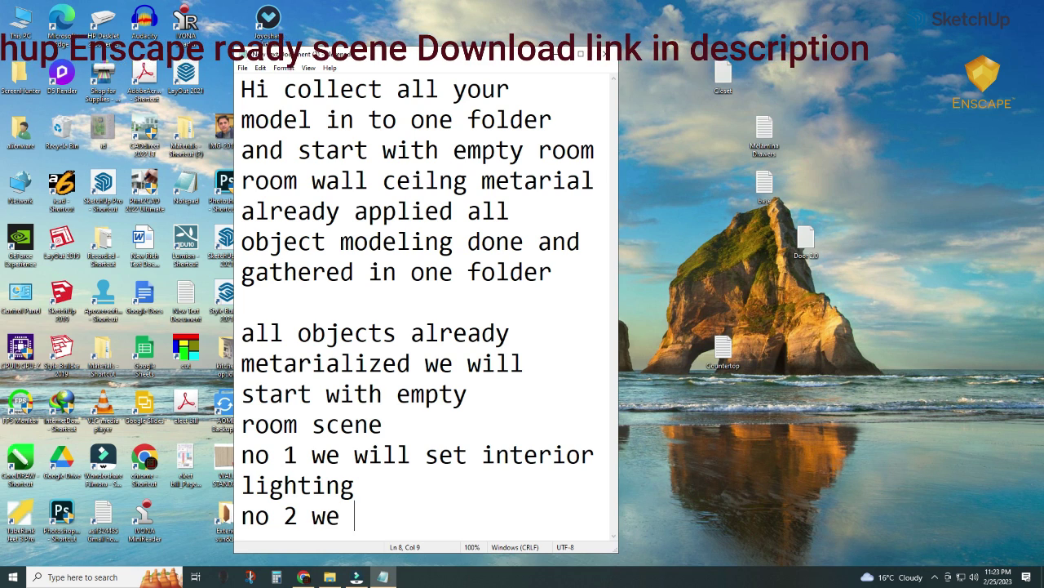
text(w)
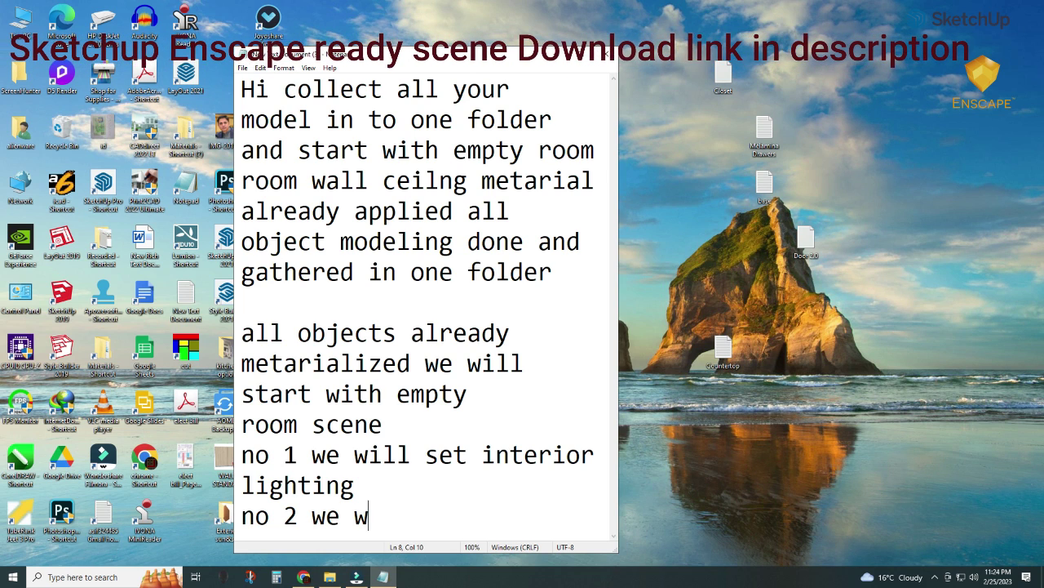
text(ill set)
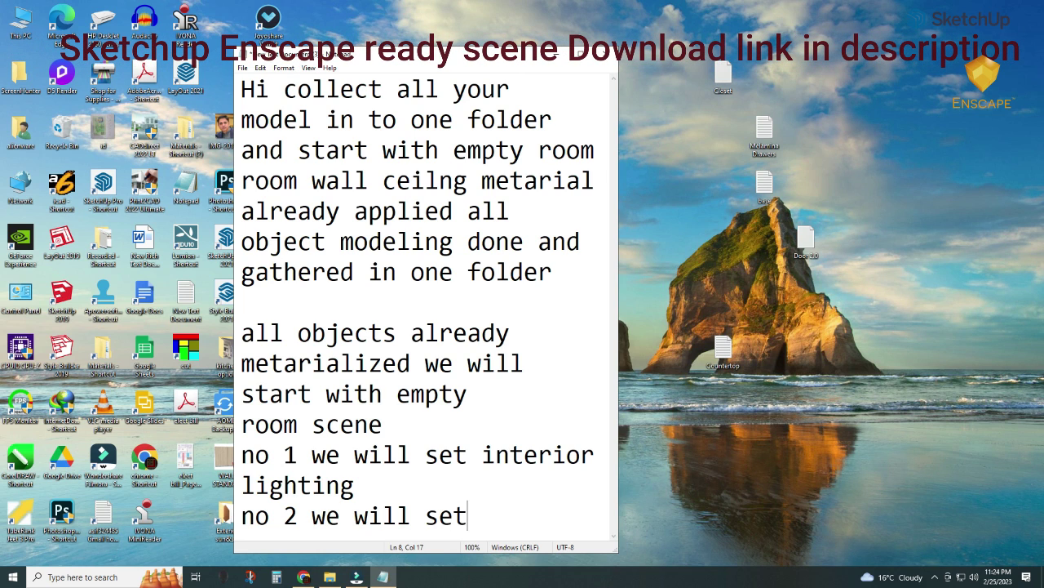
text( exteri)
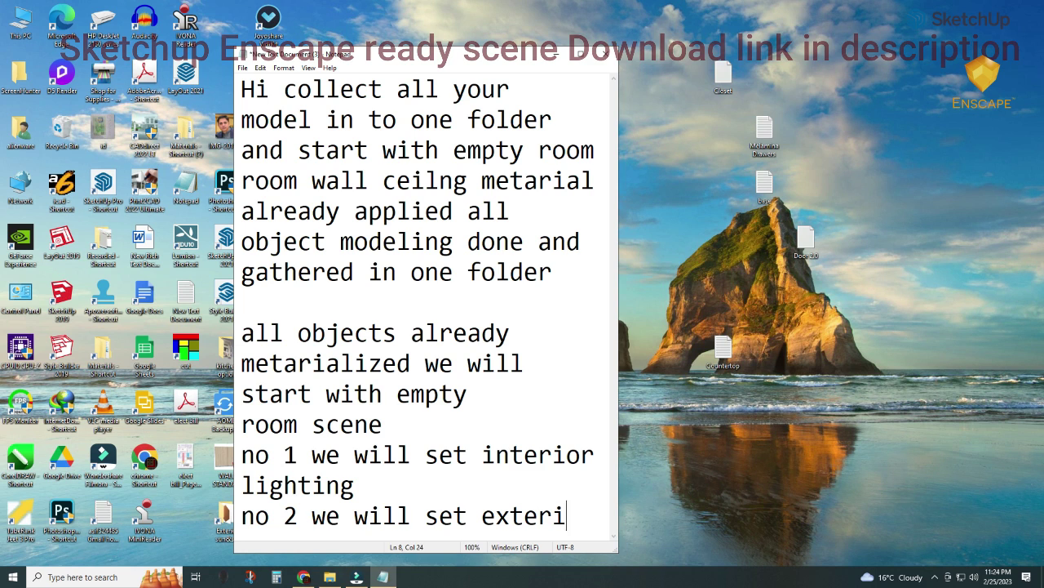
text(or)
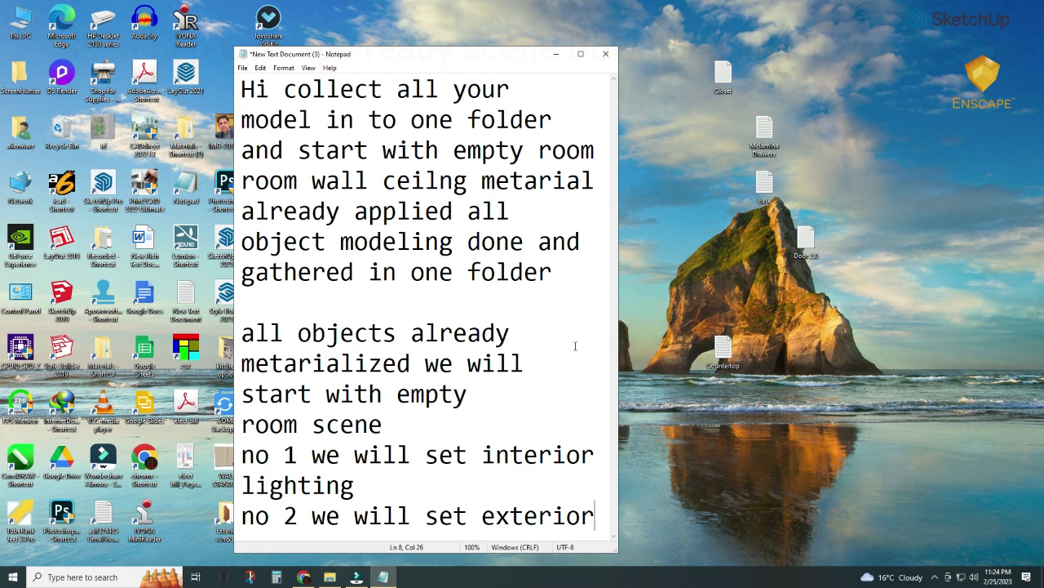
drag(498, 53, 503, 13)
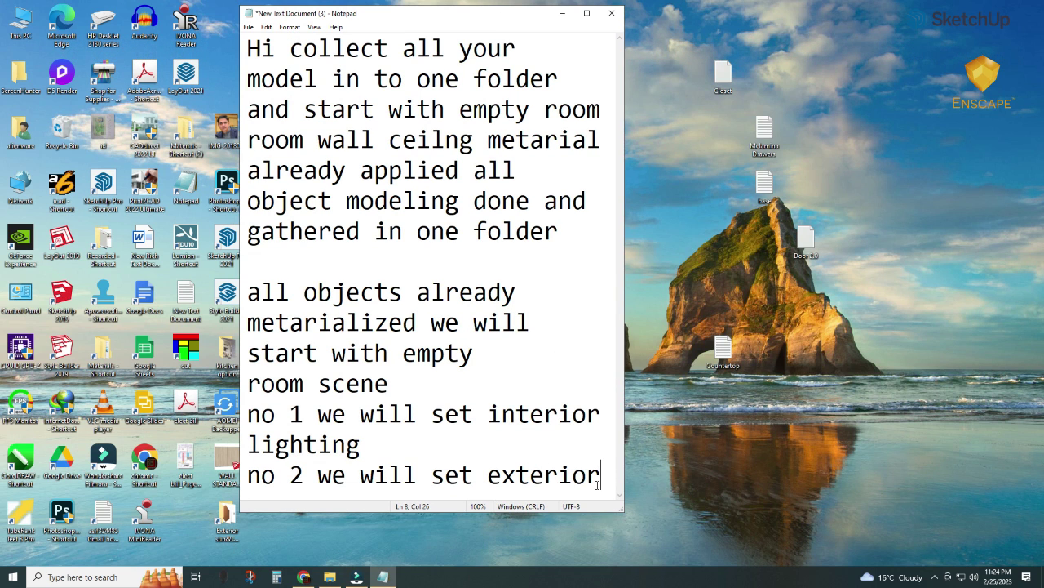
key(Return)
text(sun or sky l)
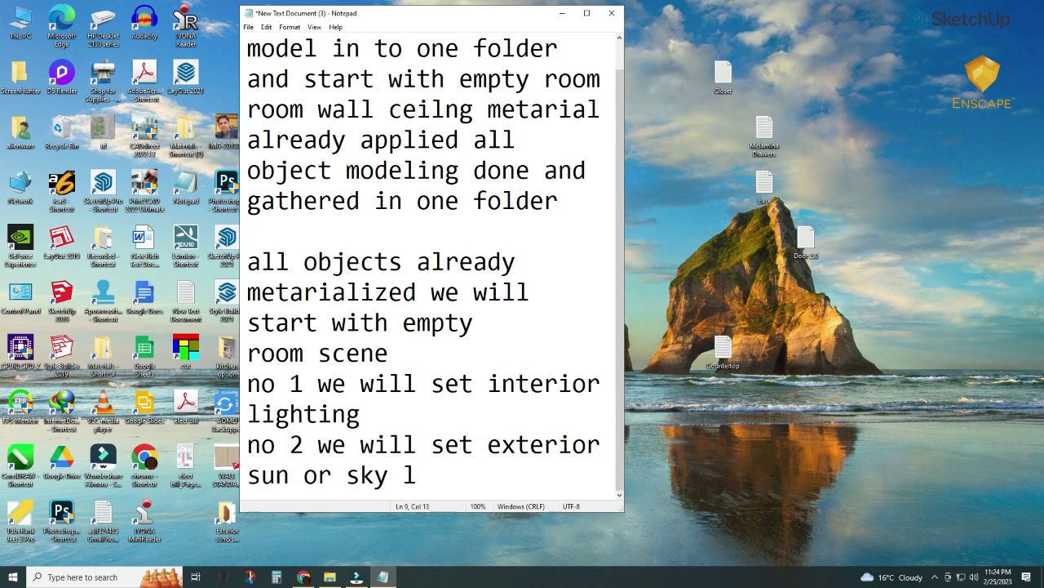
text(ighting)
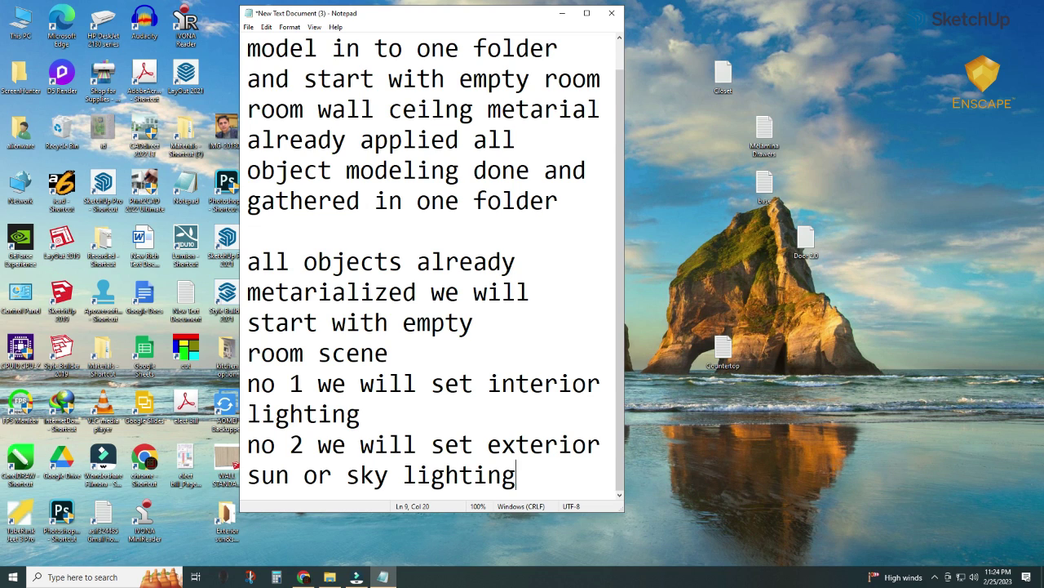
- Add lines for adjusting render settings, the final render, the collect-data folder reminder, and 'lets sart'
key(Return)
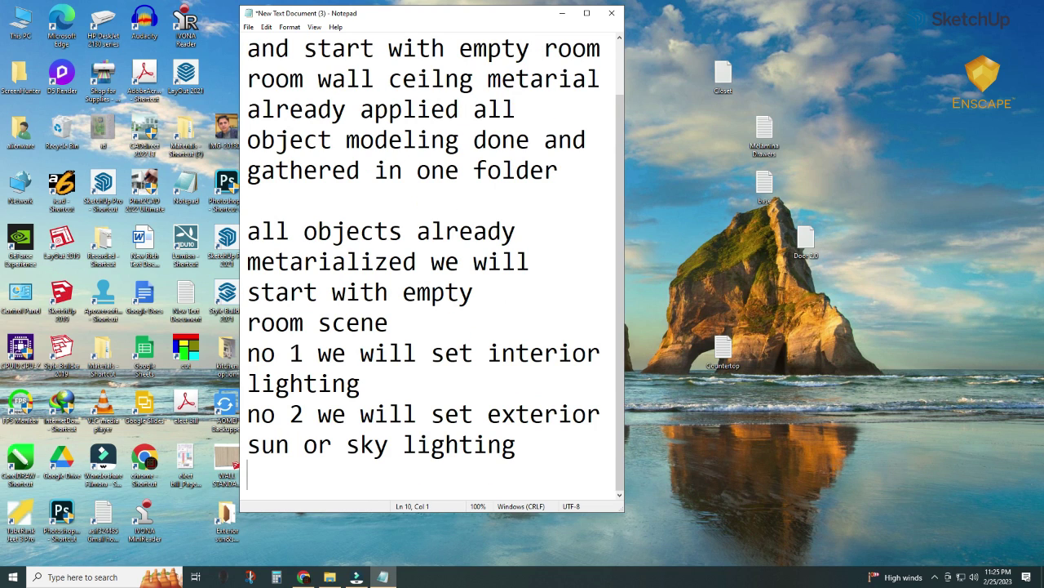
text(no 2 )
text(ww)
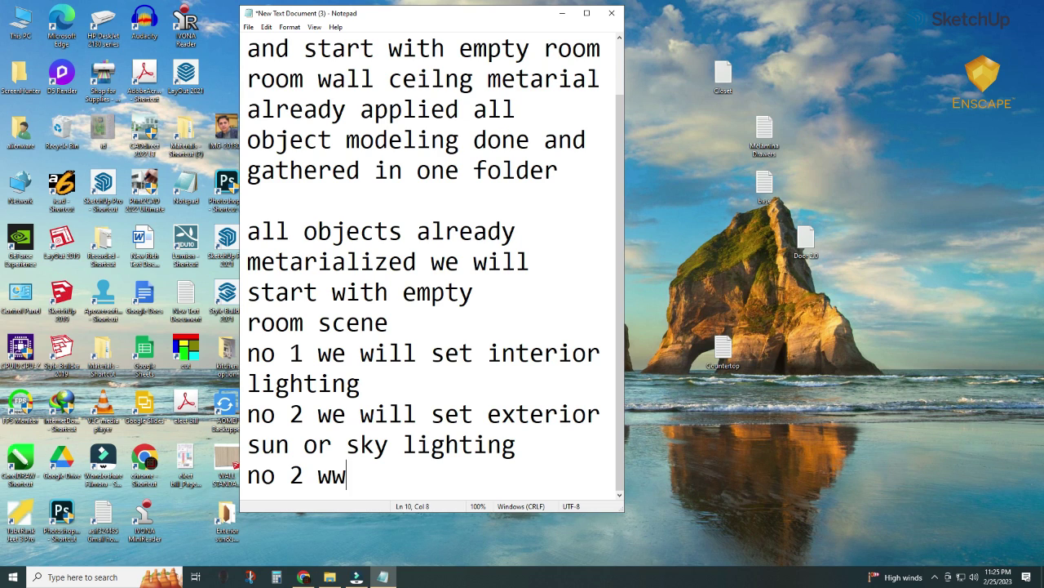
key(BackSpace)
text(e wi)
text(ll adj)
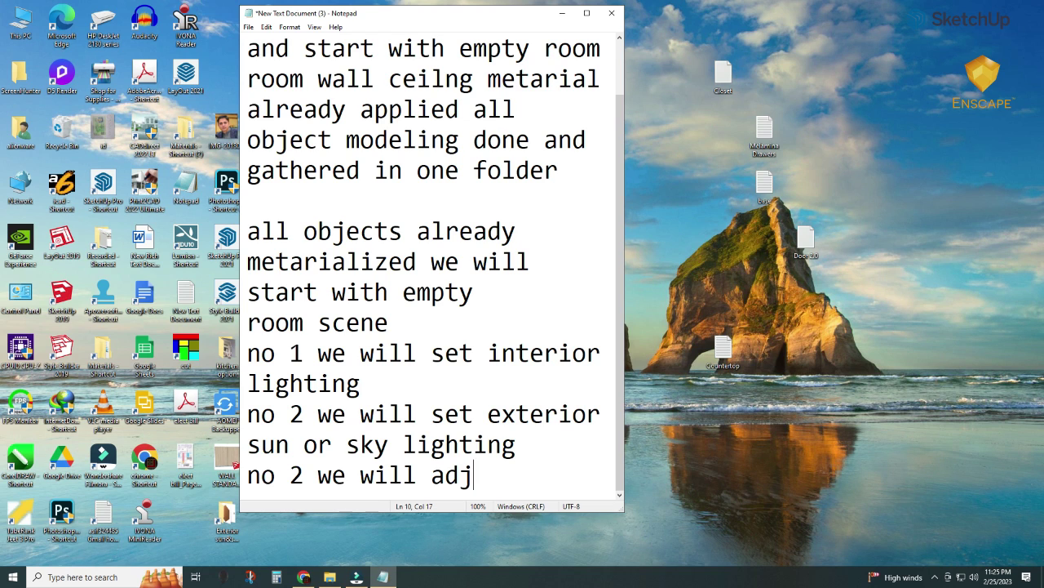
text(ust )
text(render )
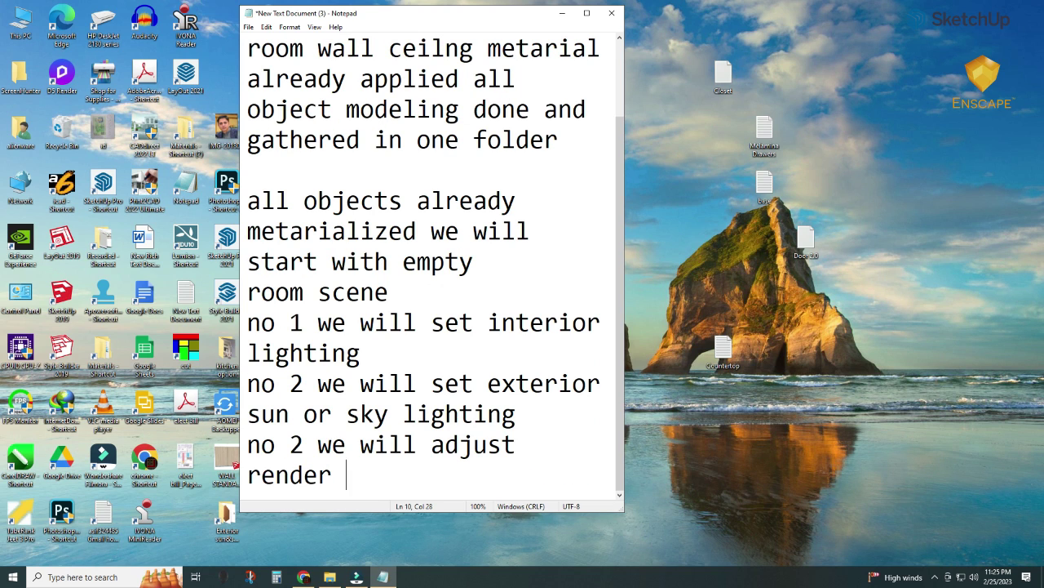
text(setting)
key(Return)
text(fi)
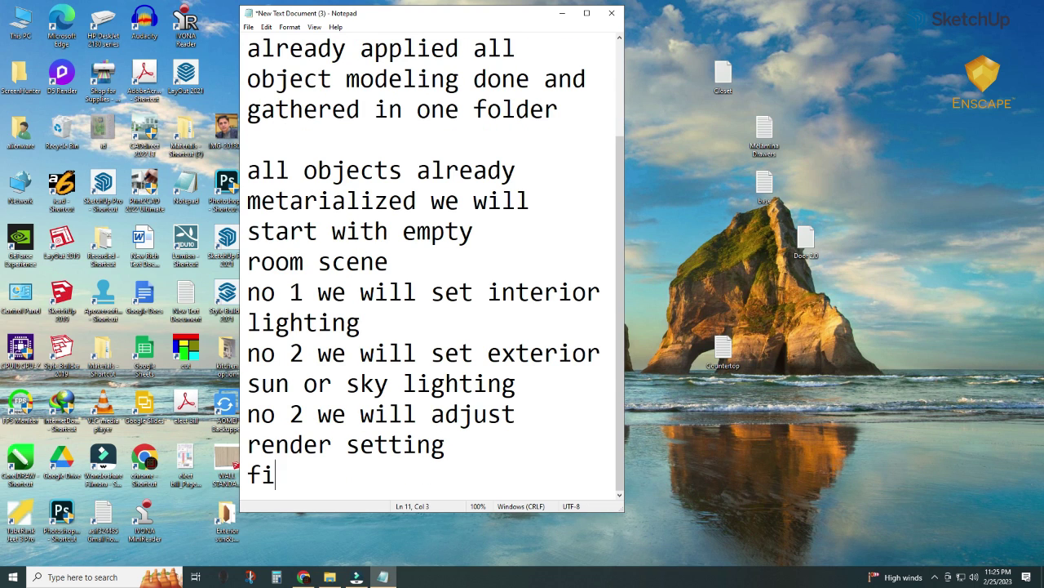
text(naly we w)
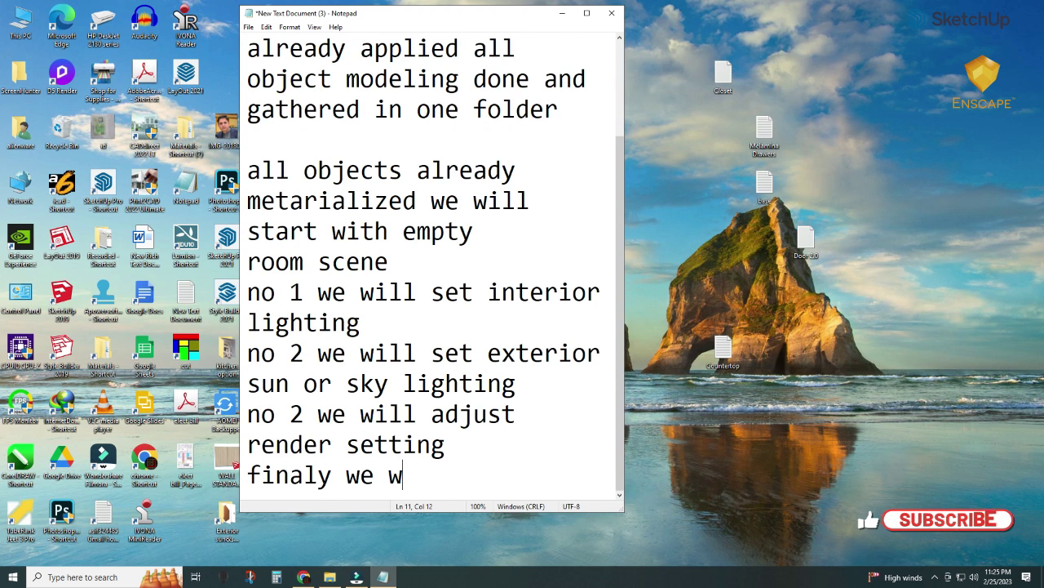
text(ill star)
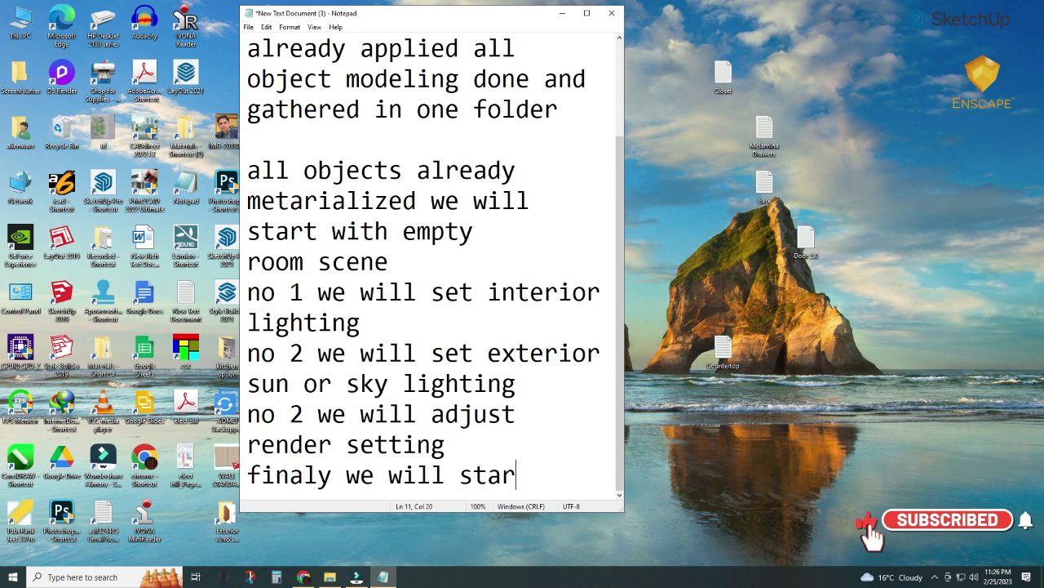
text(t render )
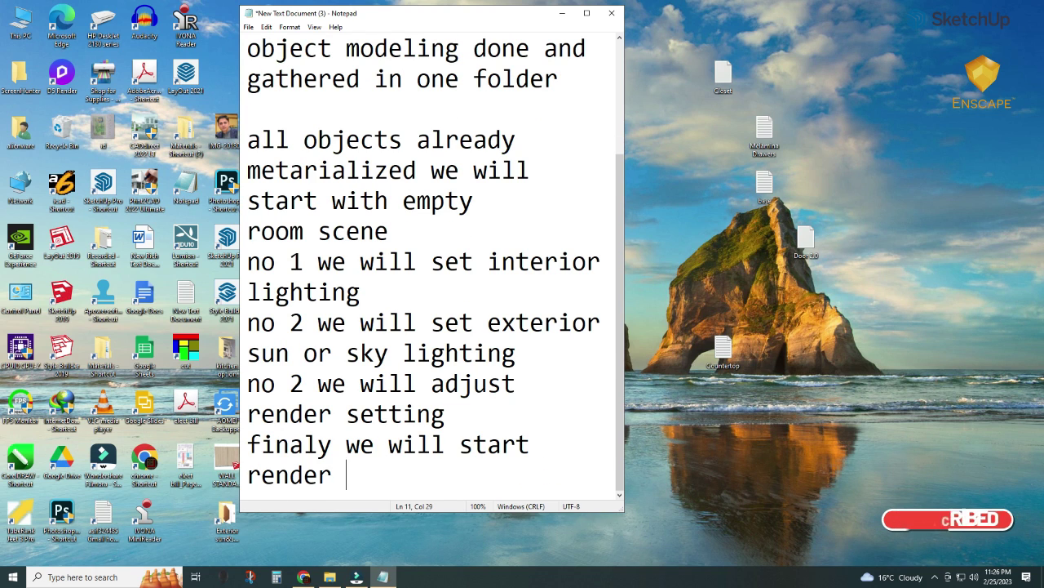
text(pease )
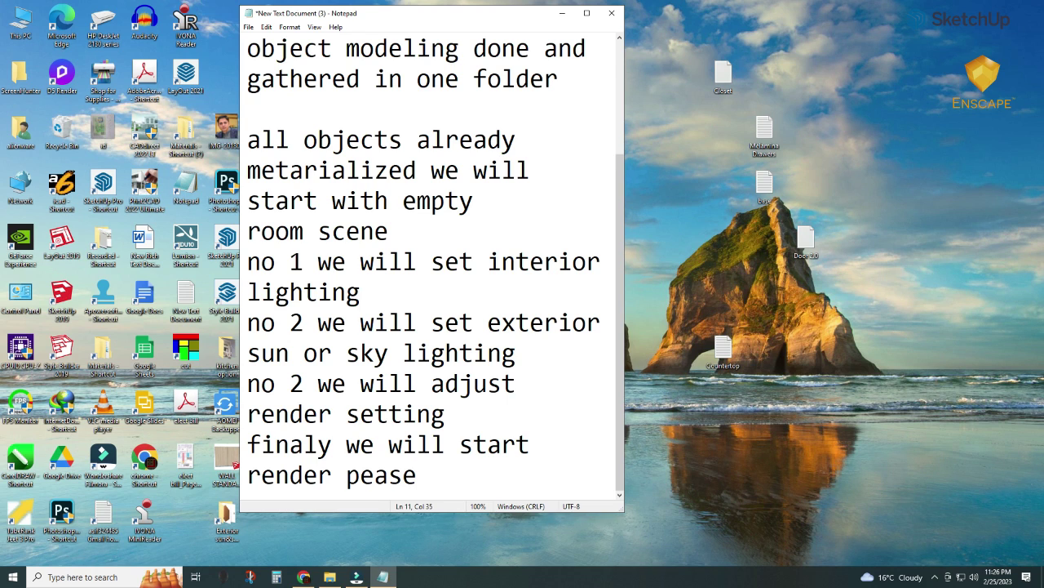
text(rememeber )
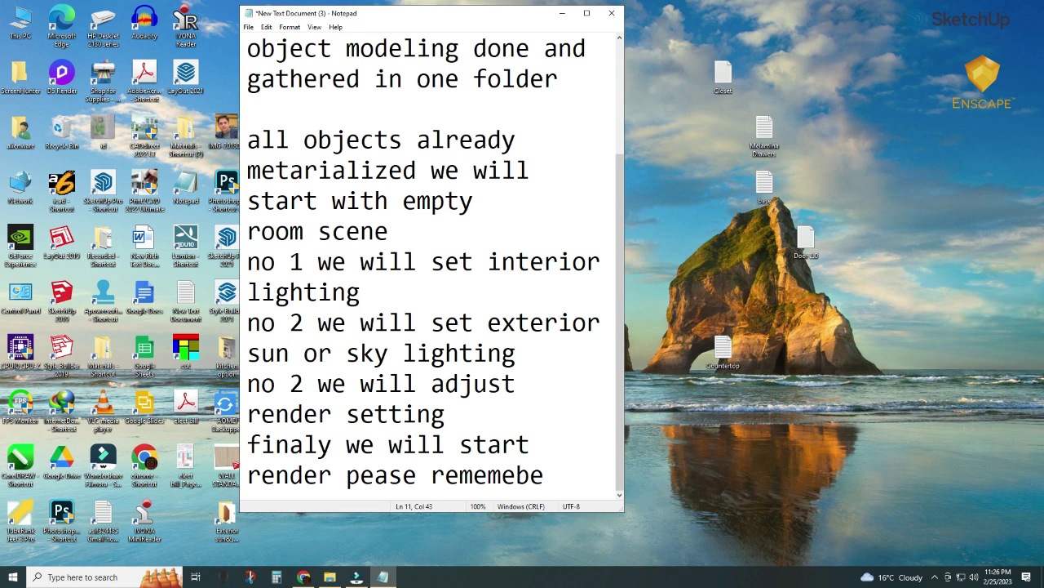
text(col)
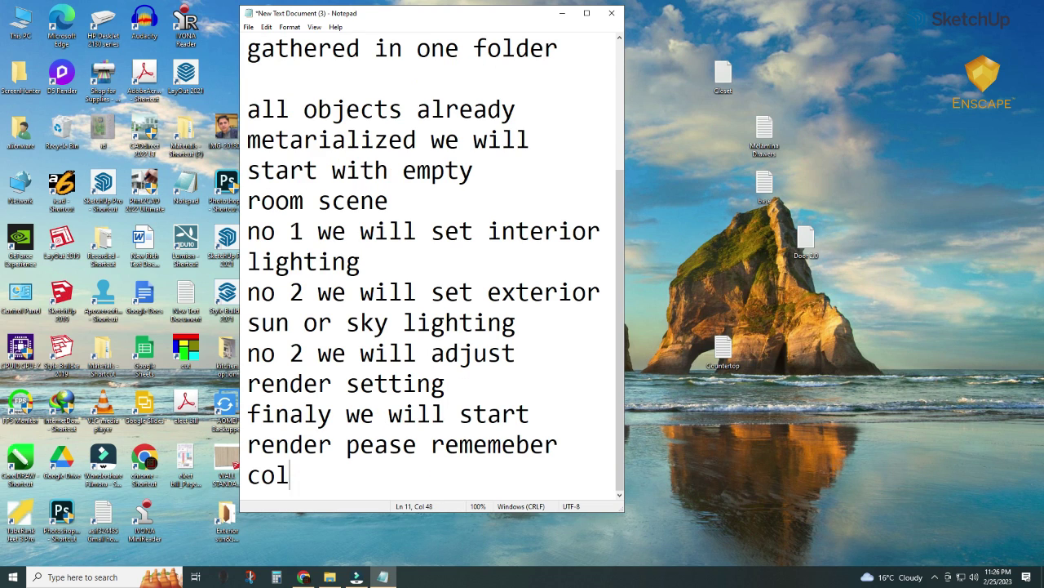
text(lect all y)
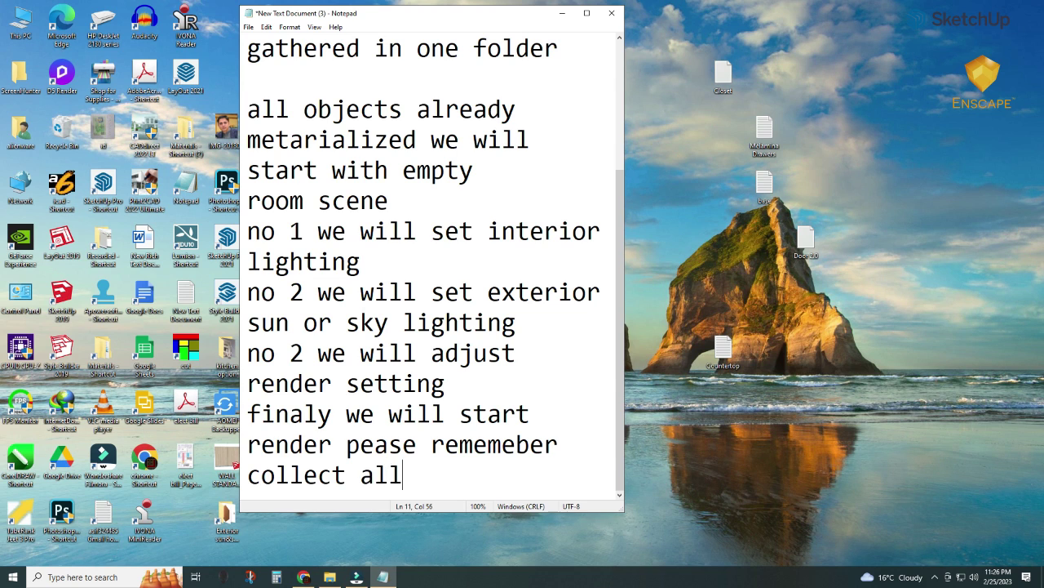
text(our r)
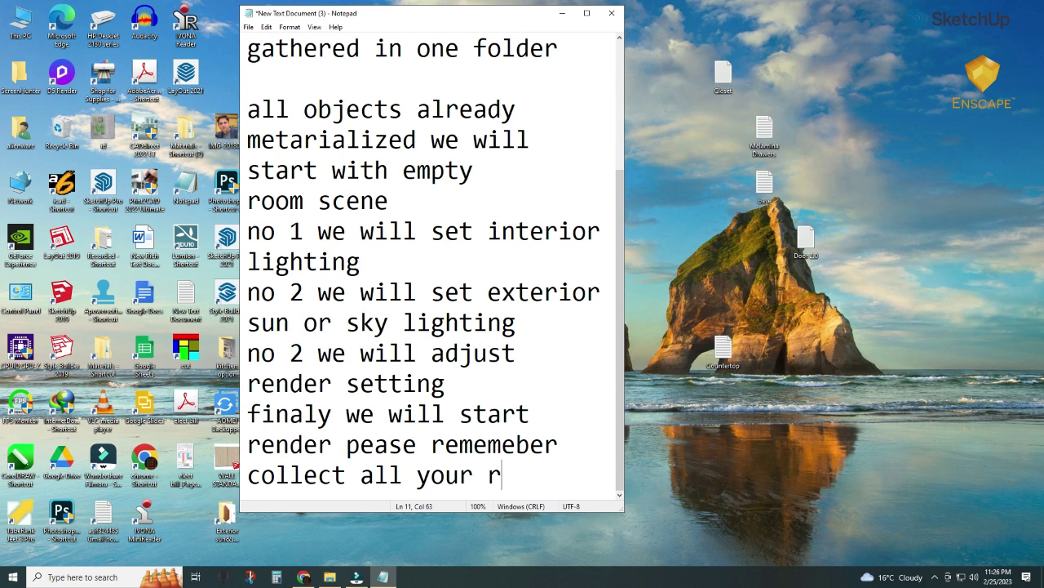
text(equred)
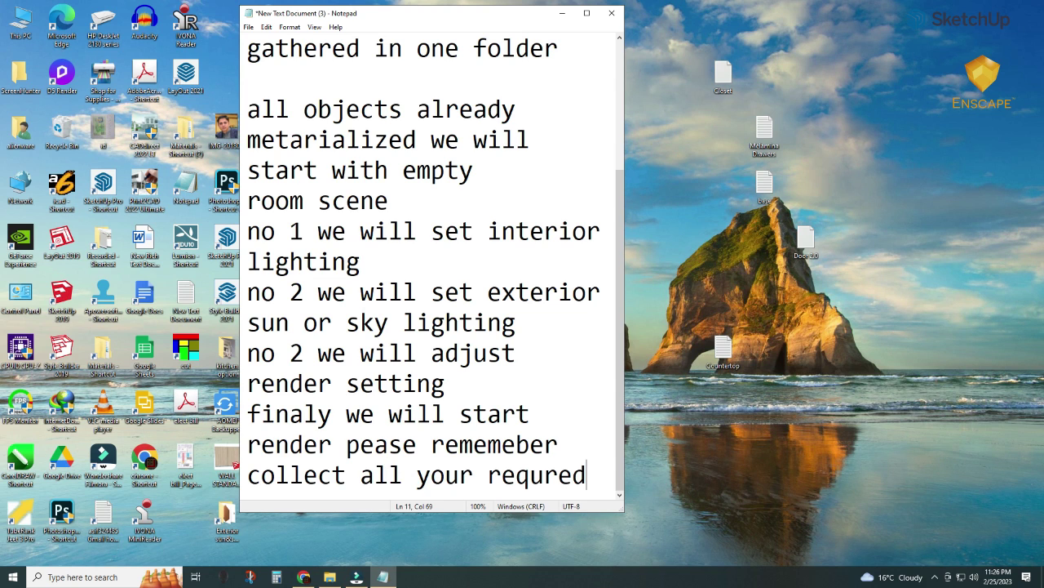
key(Return)
text(data)
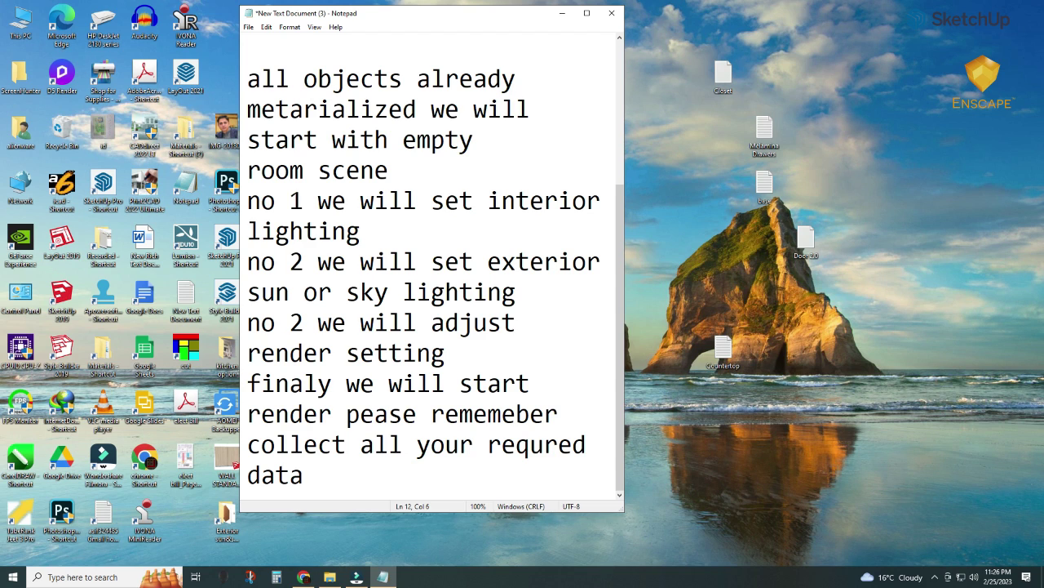
text( in one te)
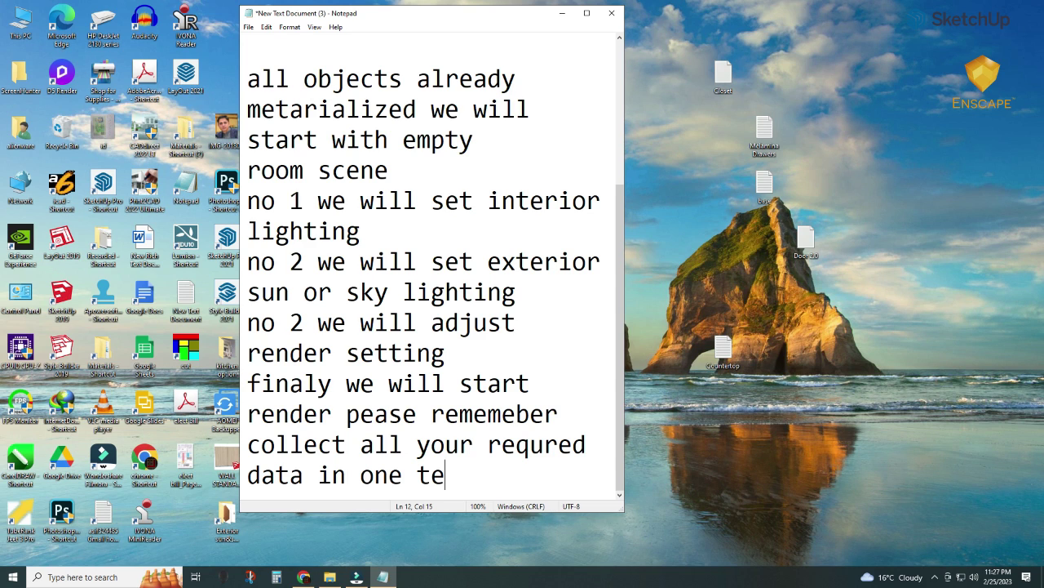
text(mp  na)
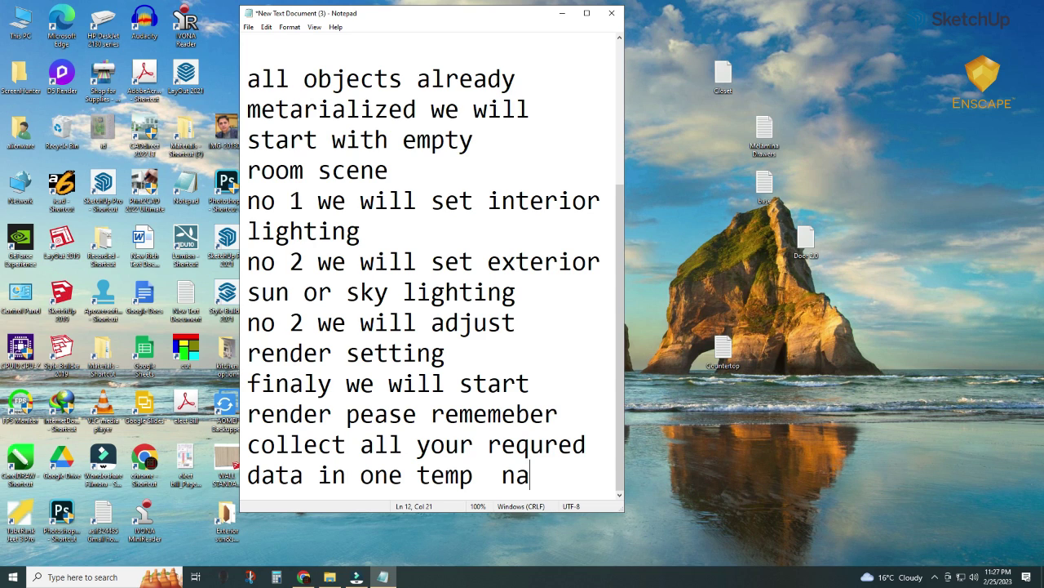
text(med fl)
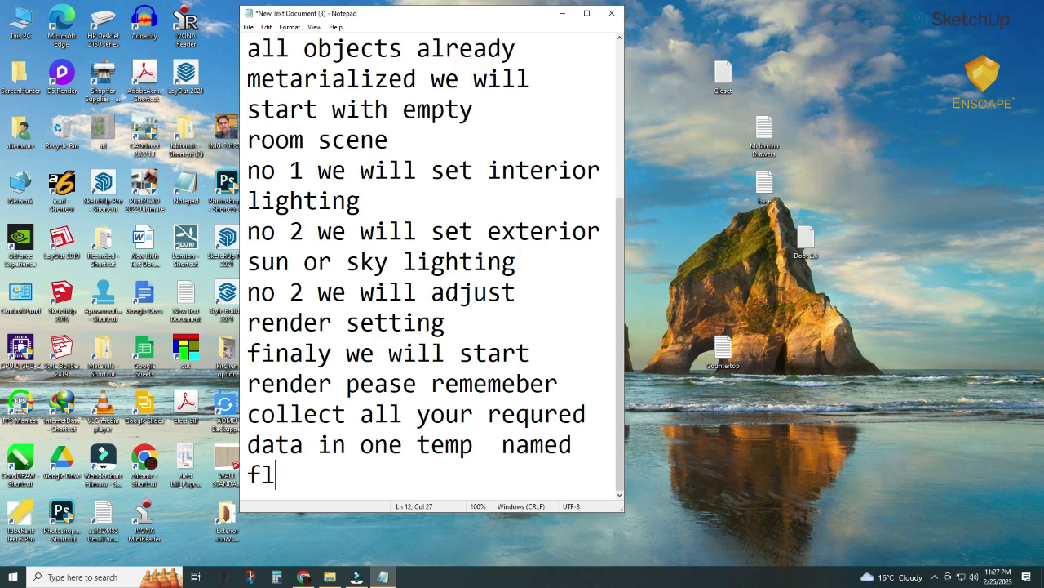
text(ode)
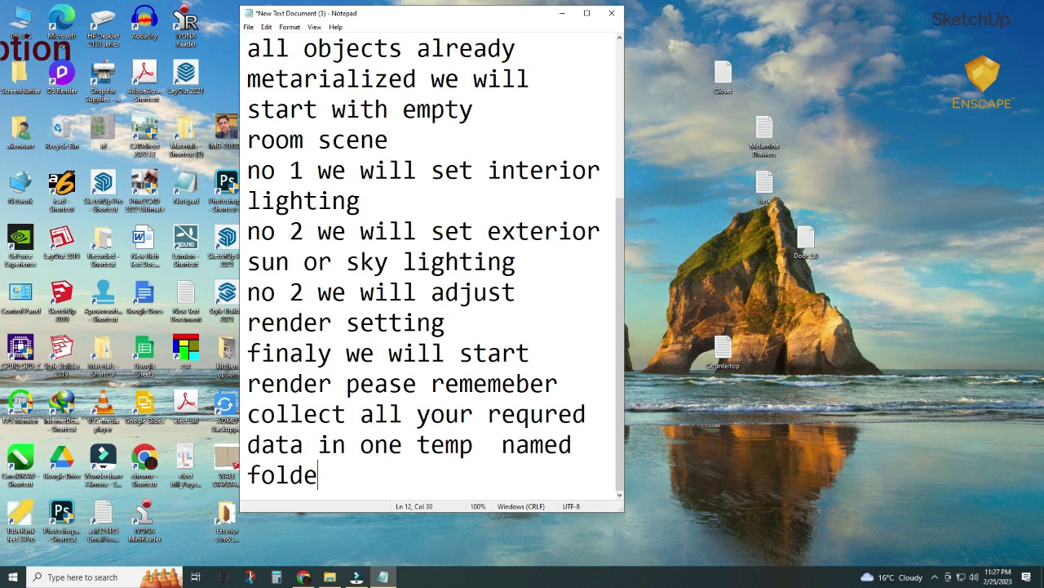
text(to s)
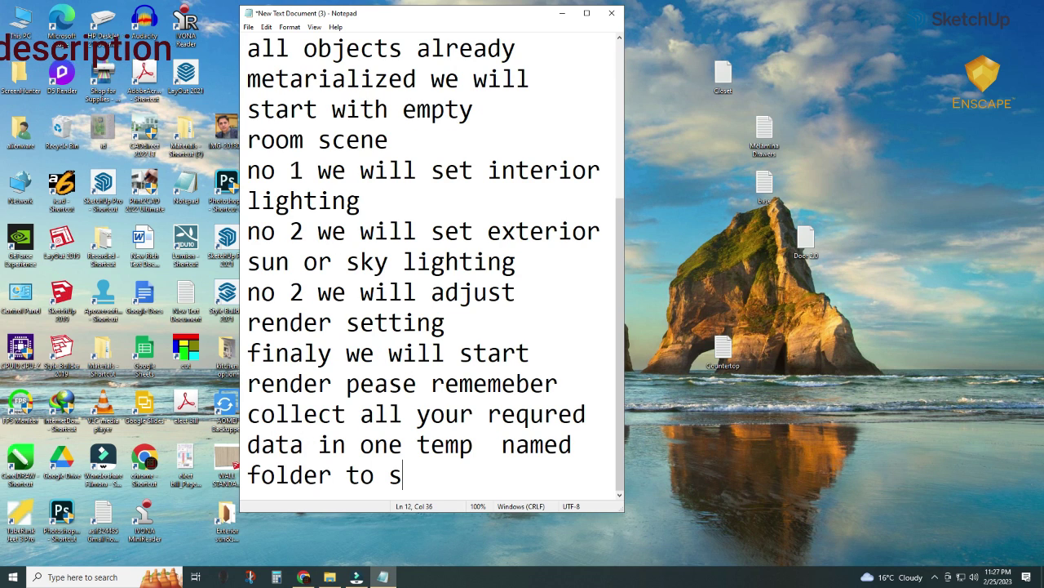
text(aveyou )
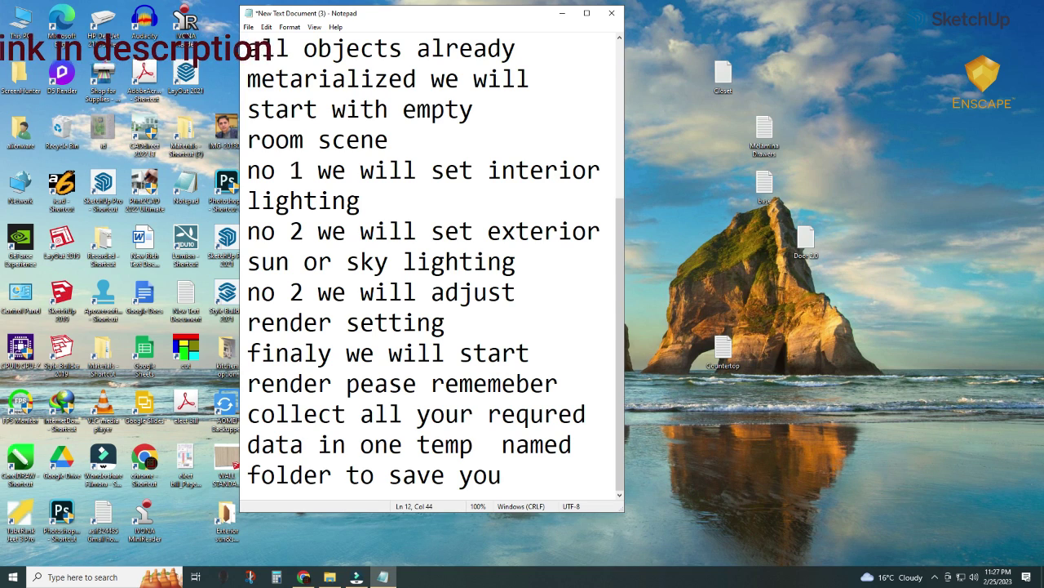
text(r tim)
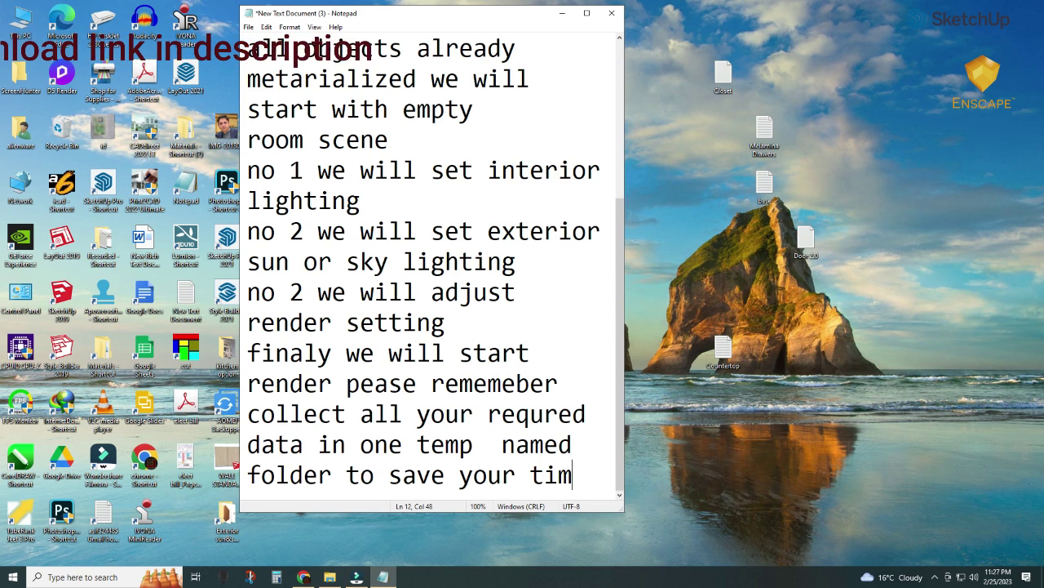
text(e)
key(Return)
key(Return)
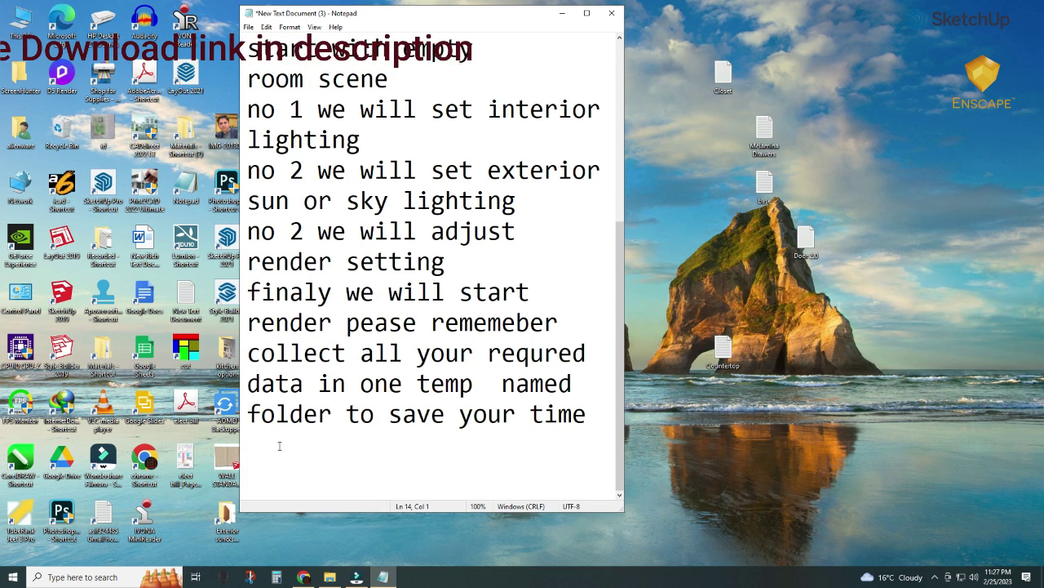
text(lets )
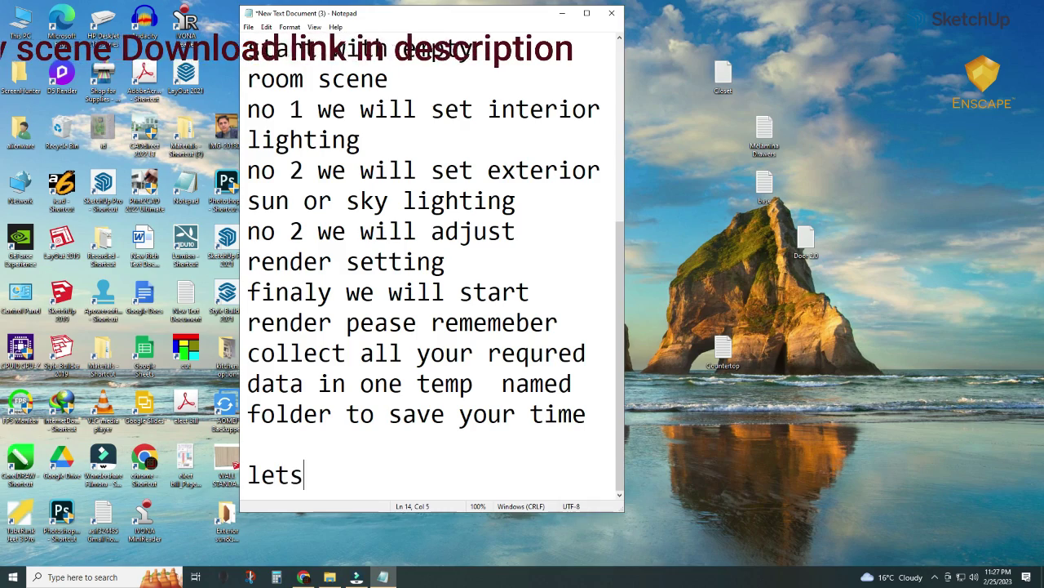
text(sart)
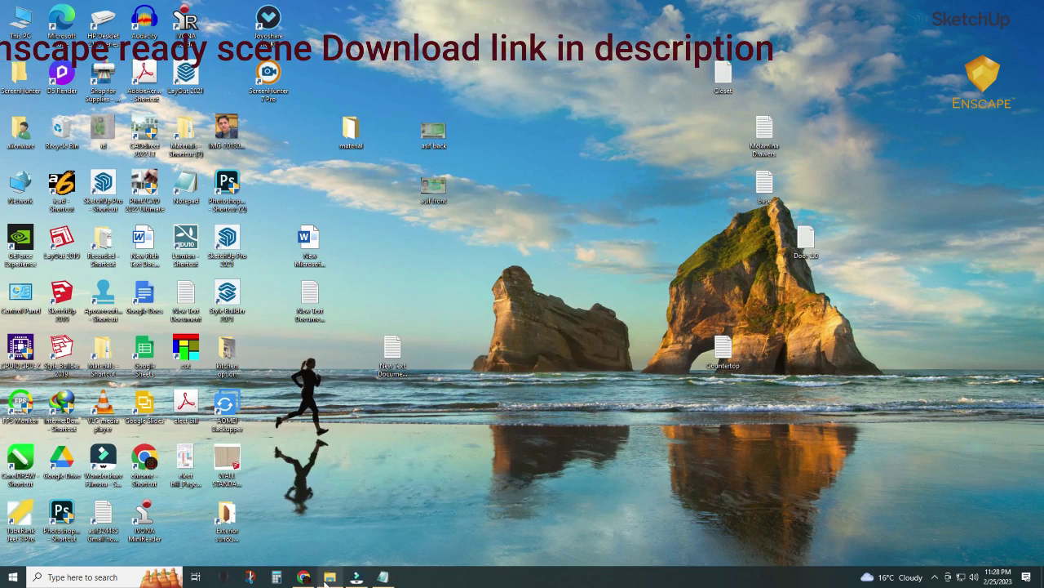
- Open Room.skp from the Temp1 folder in large-icon view and show it maximized in SketchUp
key(alt+Up)
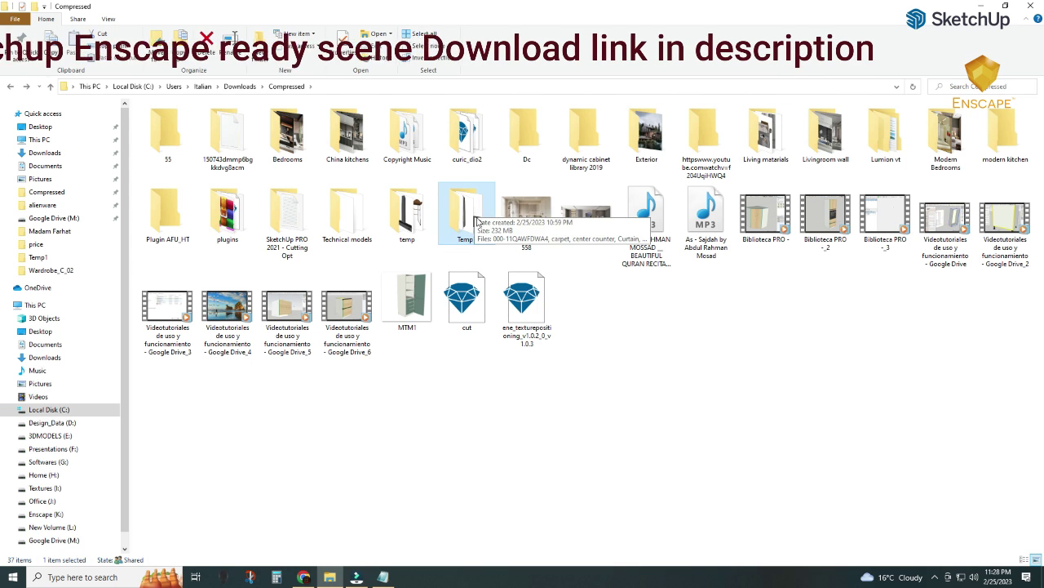
double_click(441, 200)
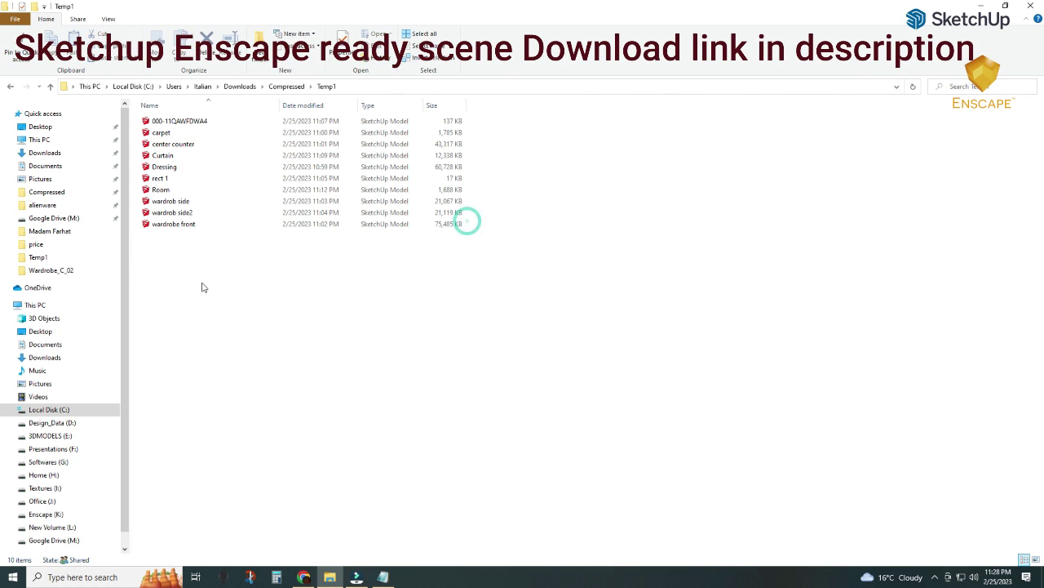
click(107, 17)
click(183, 36)
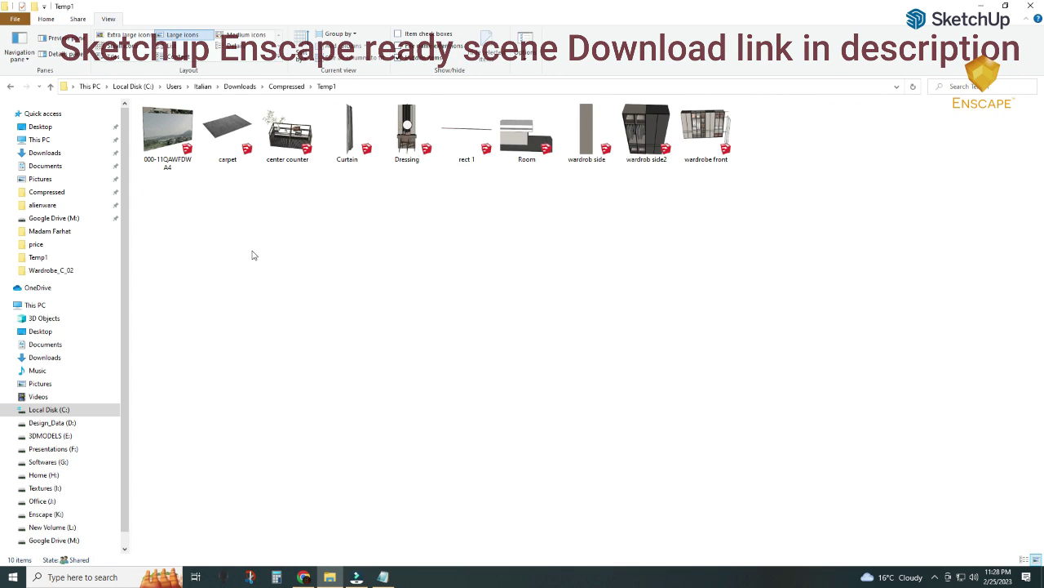
click(522, 154)
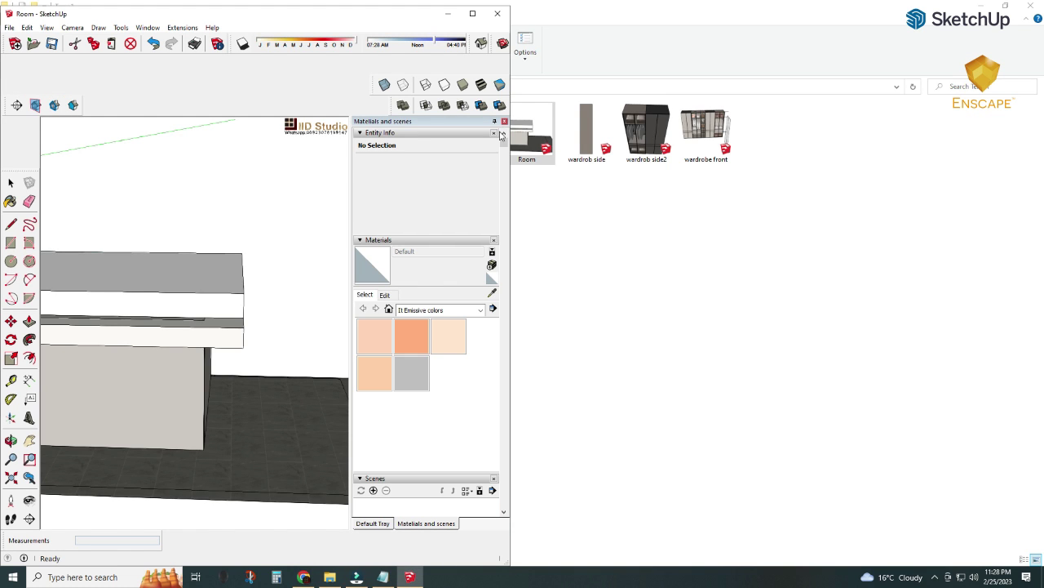
click(476, 17)
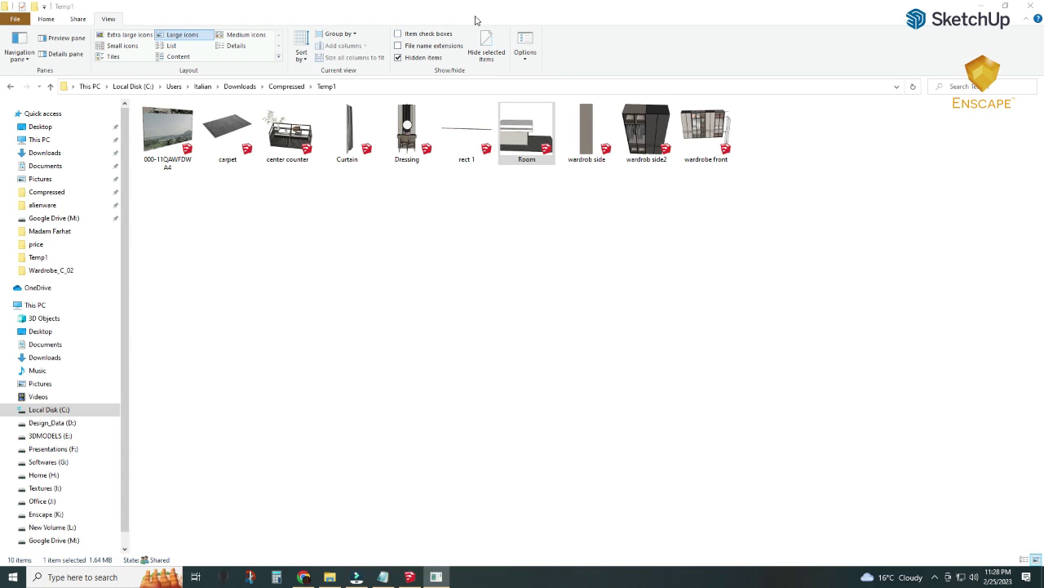
click(412, 577)
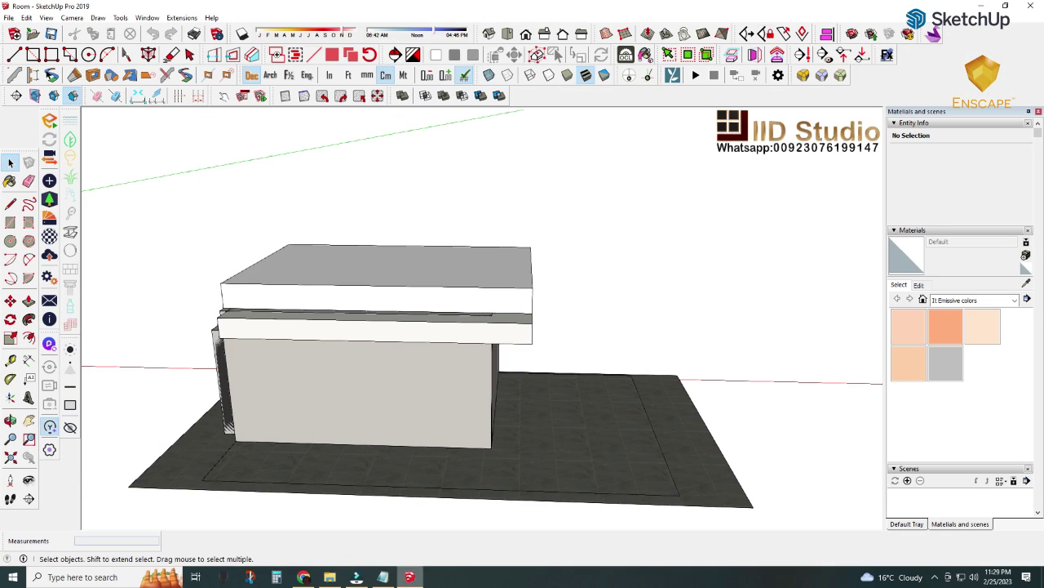
click(382, 577)
- Write the note about two scenes, one for rendering and one for editing, then select all of it
text(now )
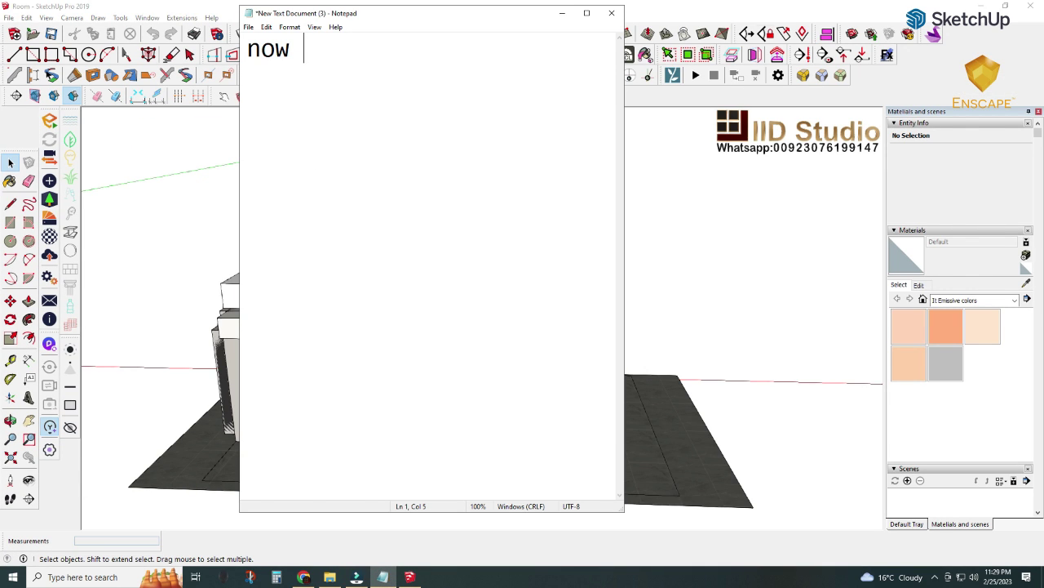
text(creat tow)
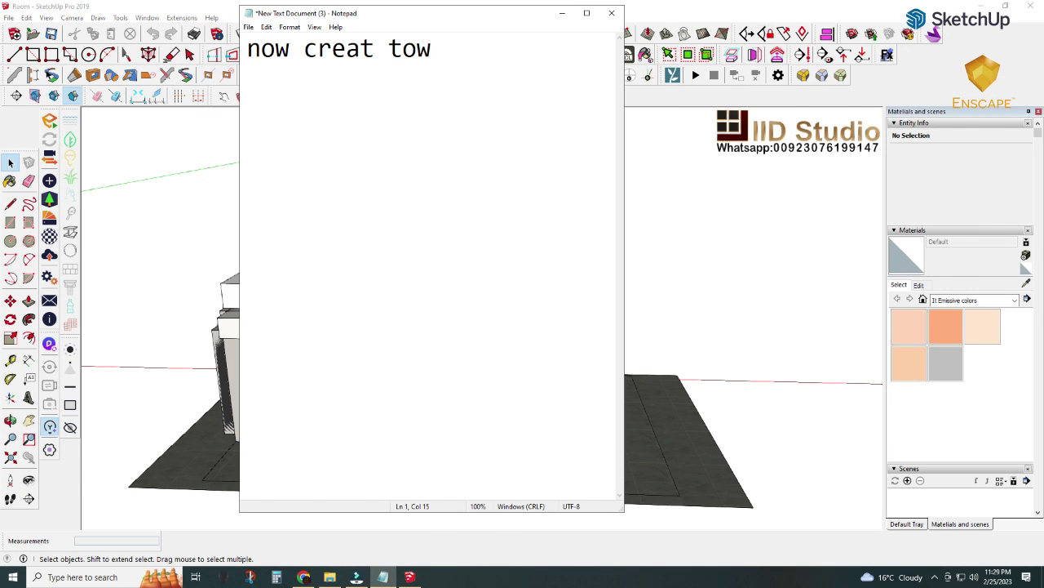
text( scene)
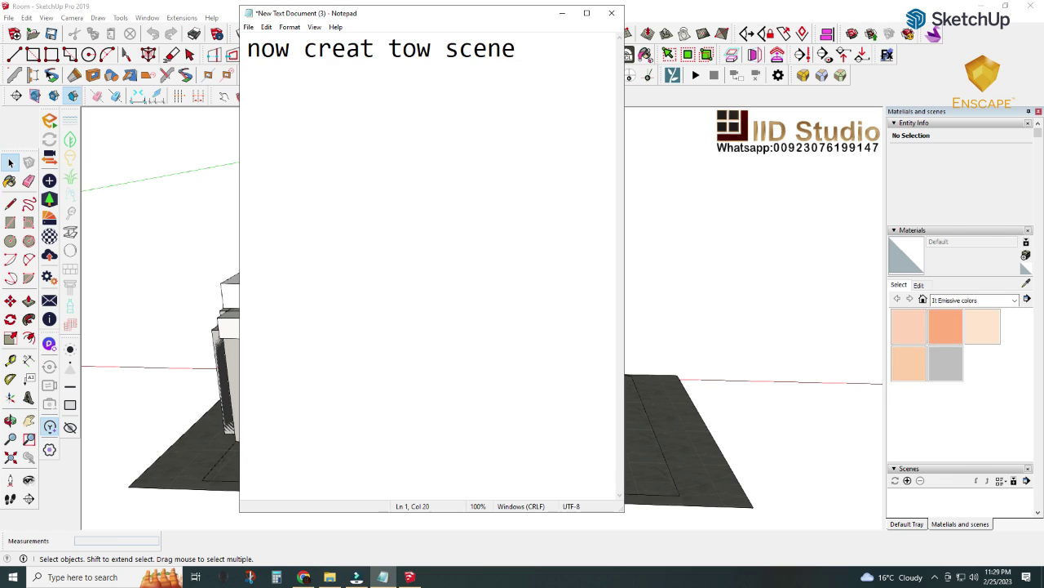
text(s one )
text(for re)
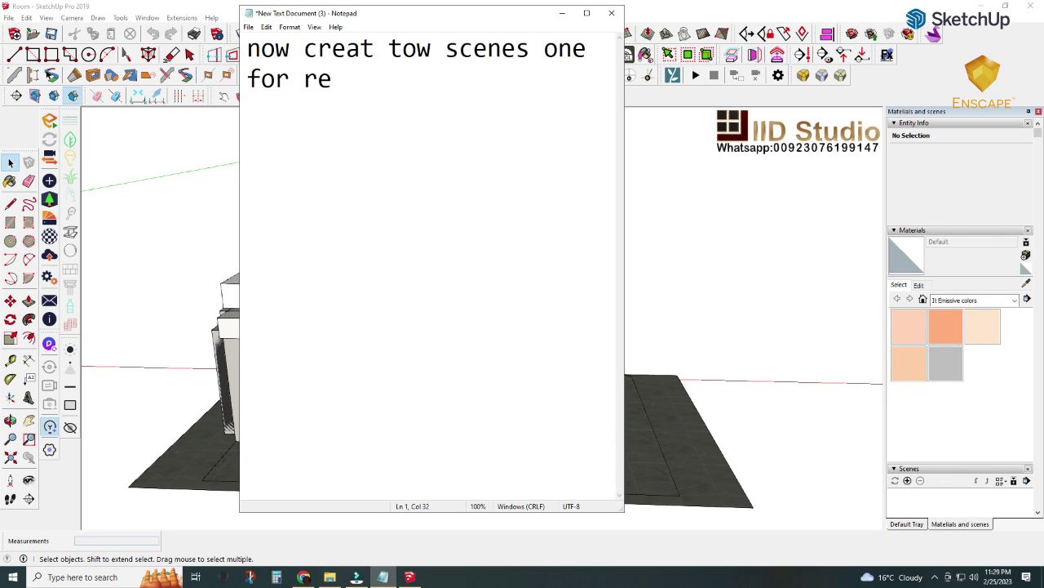
text(neder o)
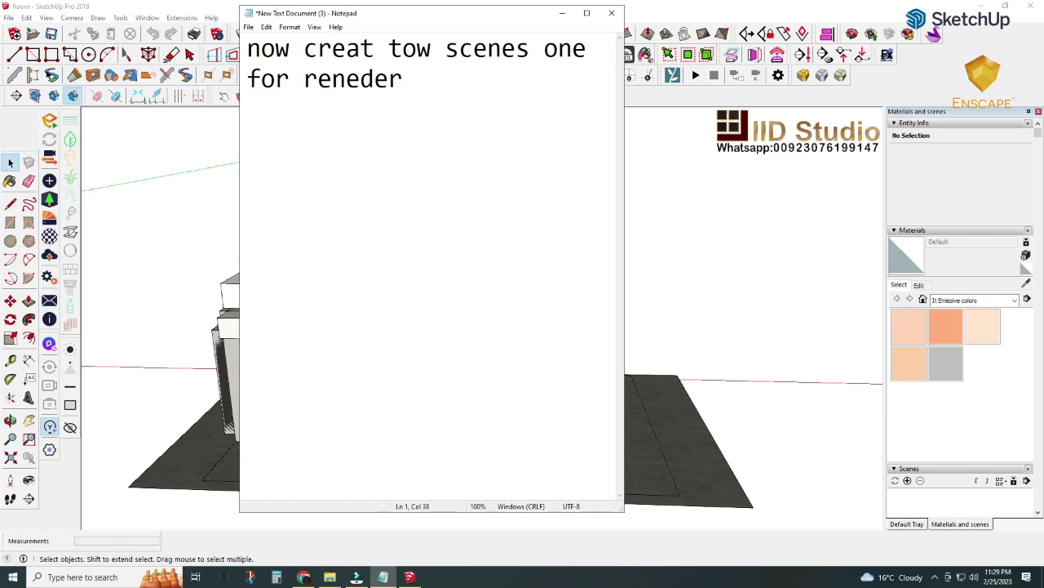
text(r mo)
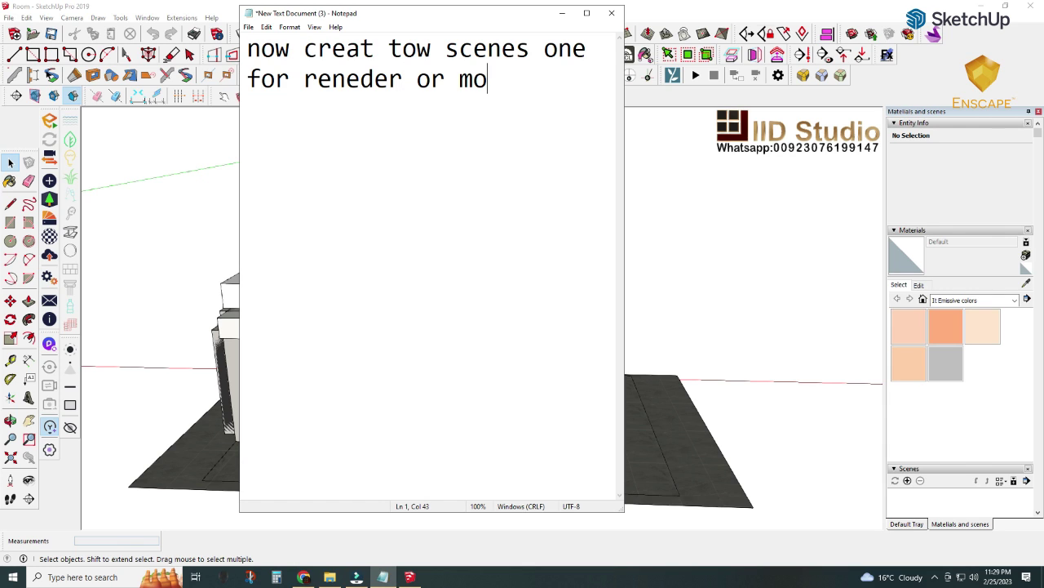
text(re for)
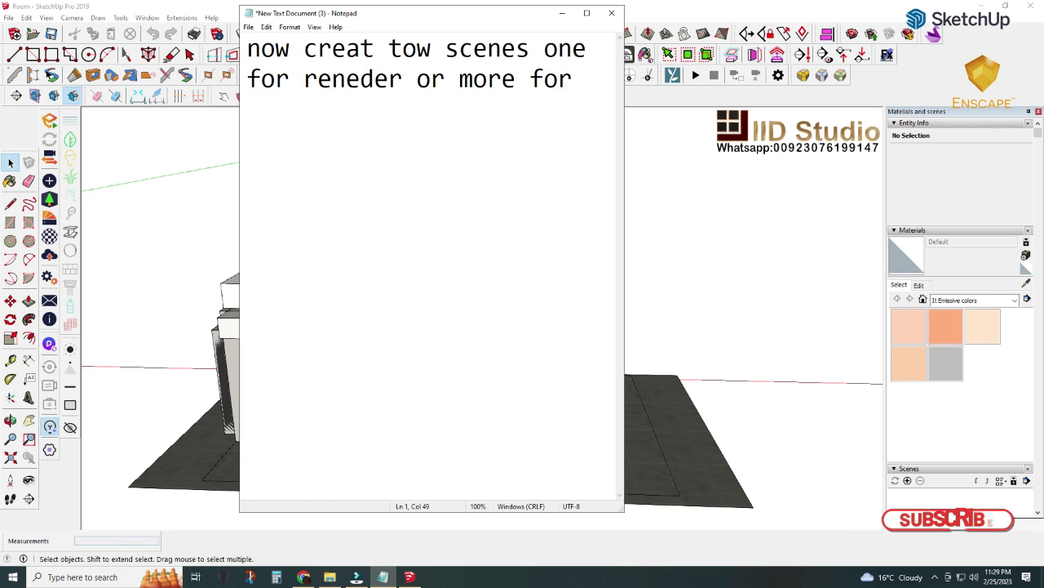
text( render )
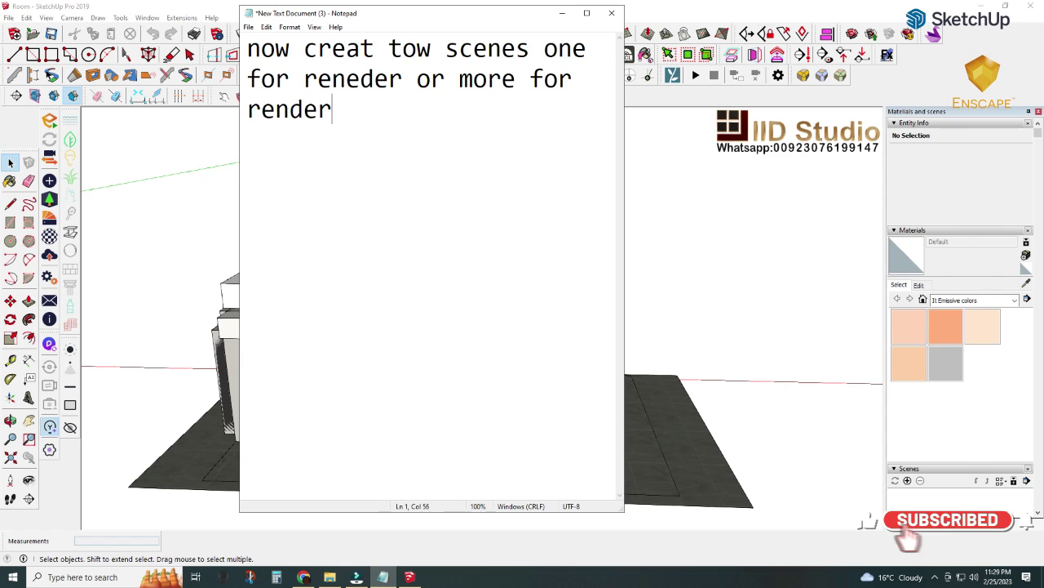
text(we ca)
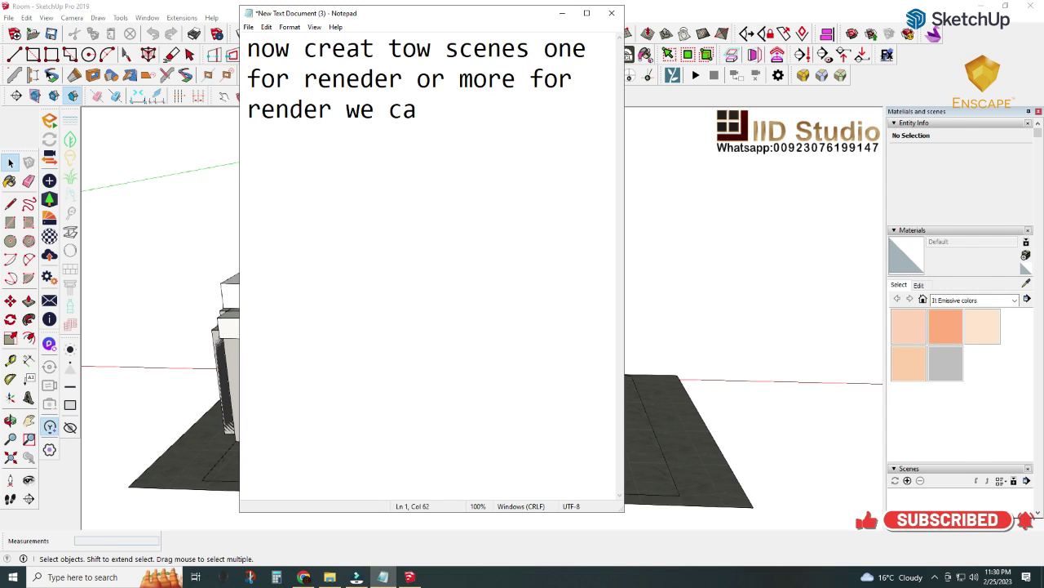
text(n creat l)
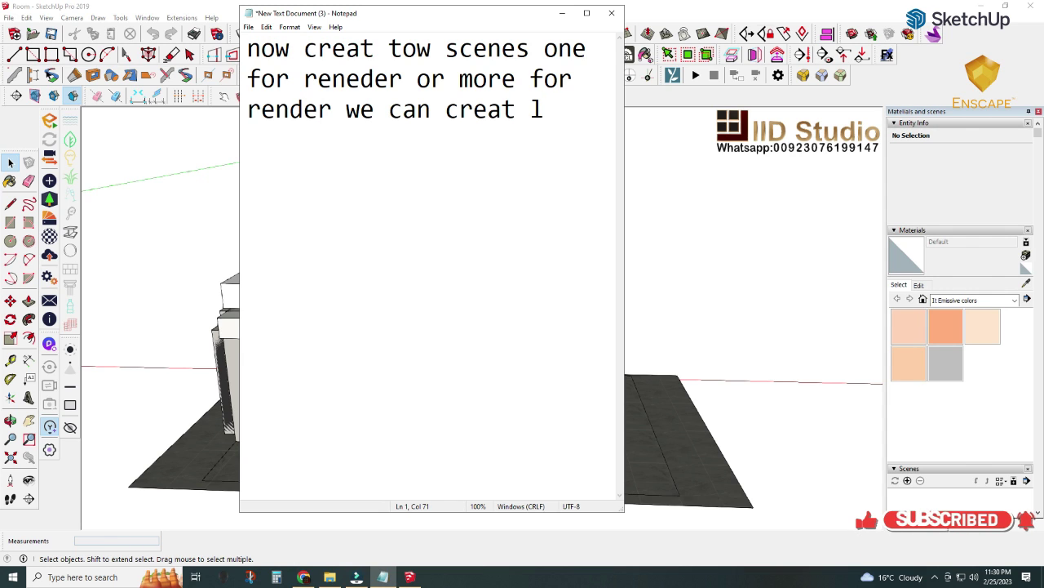
text(ater one )
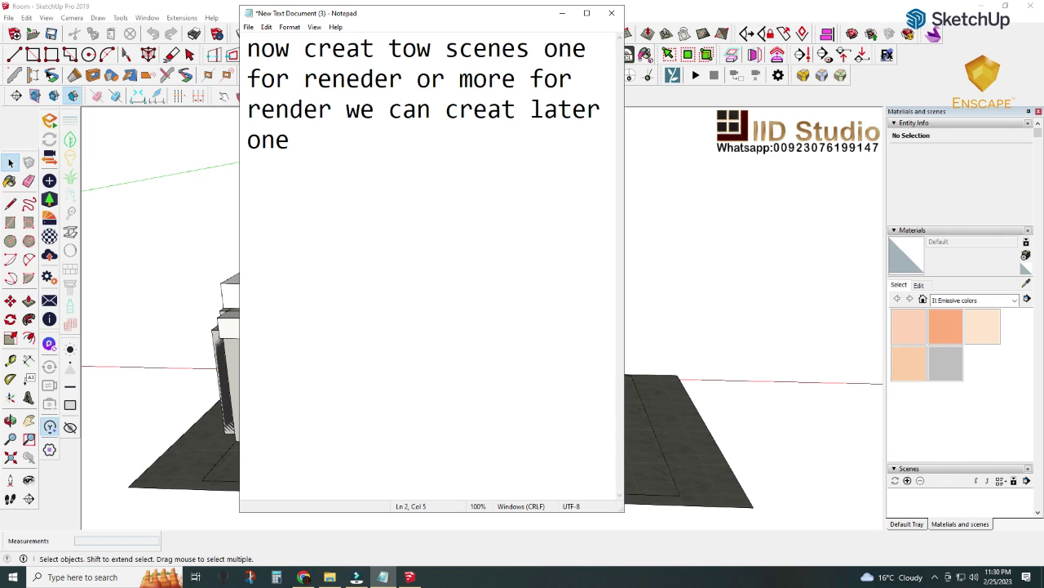
text(for edi)
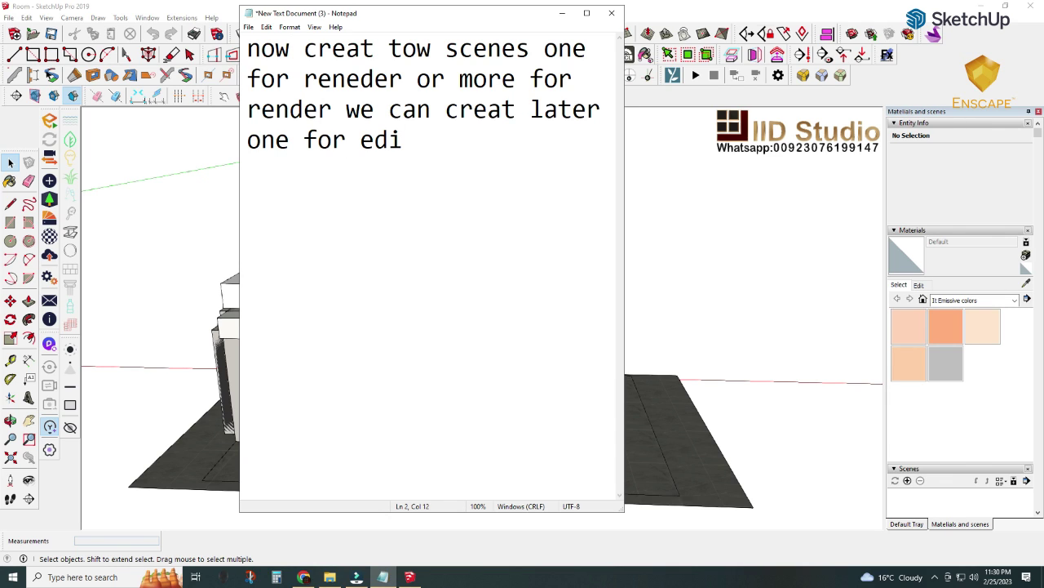
text(ting wi)
text(th ce)
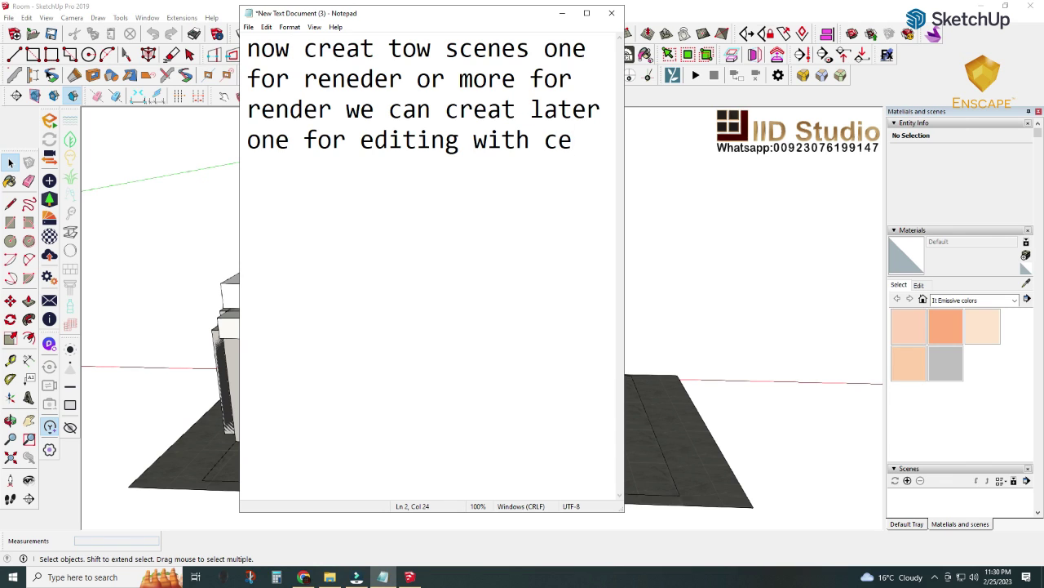
text(iling it)
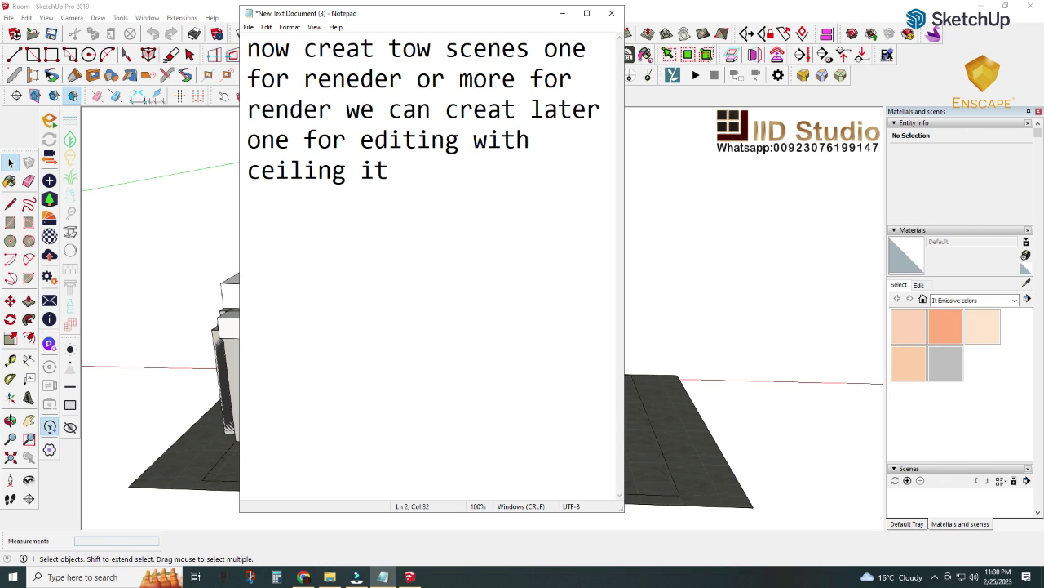
text(ems hiden)
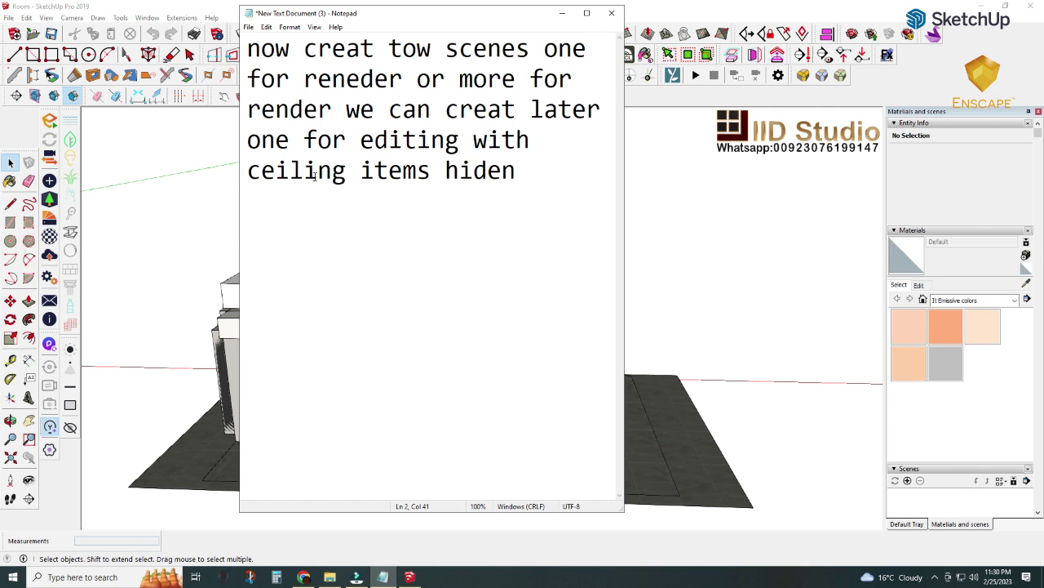
key(ctrl+a)
- Clear the note and place a section plane cutting through the room's front wall
key(Delete)
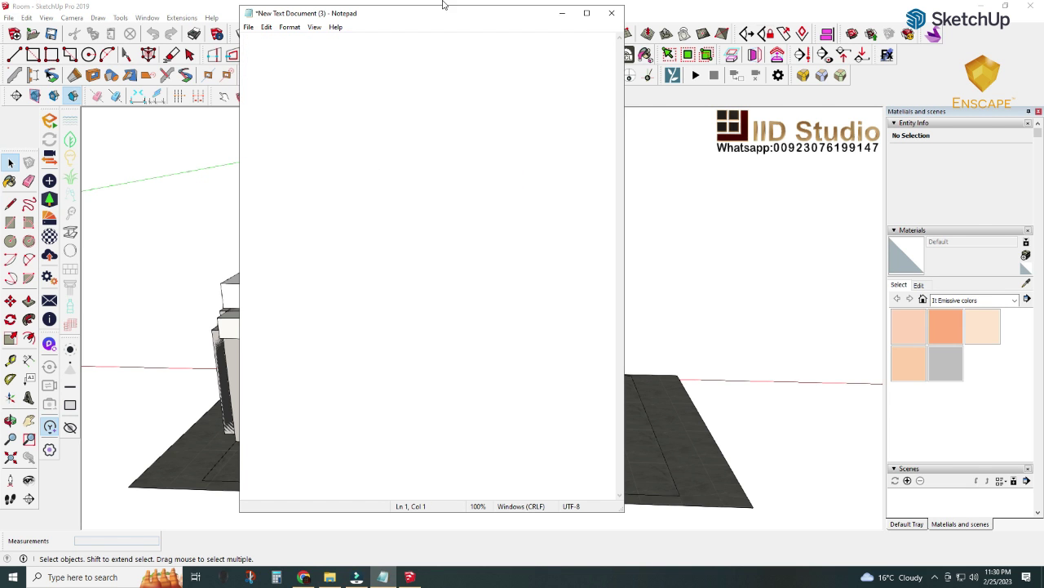
click(562, 13)
mouse_move(281, 347)
middle_down()
mouse_move(350, 319)
mouse_move(848, 292)
mouse_move(366, 316)
mouse_move(367, 392)
mouse_move(828, 338)
mouse_move(362, 389)
middle_up()
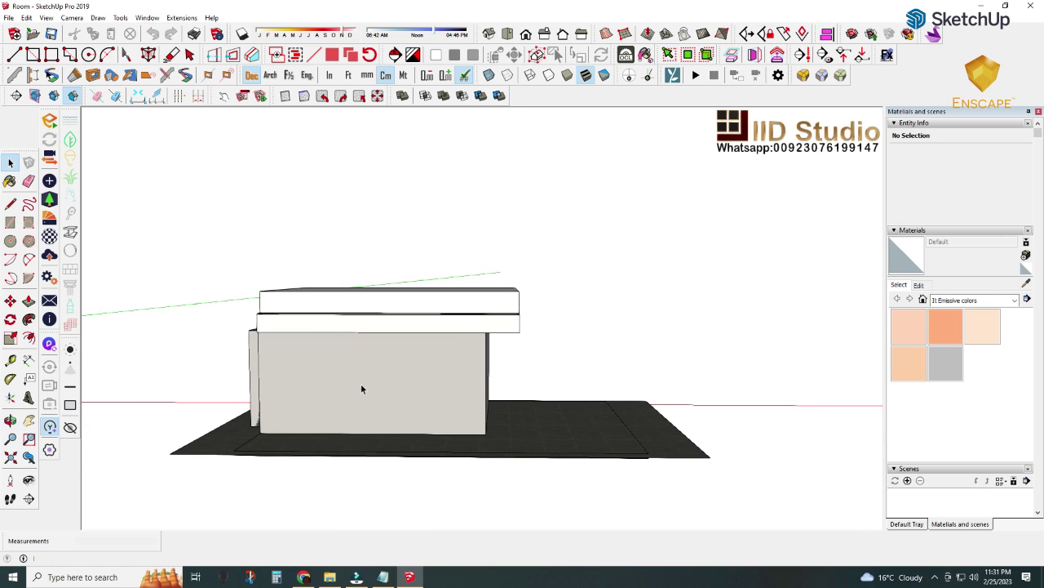
click(15, 95)
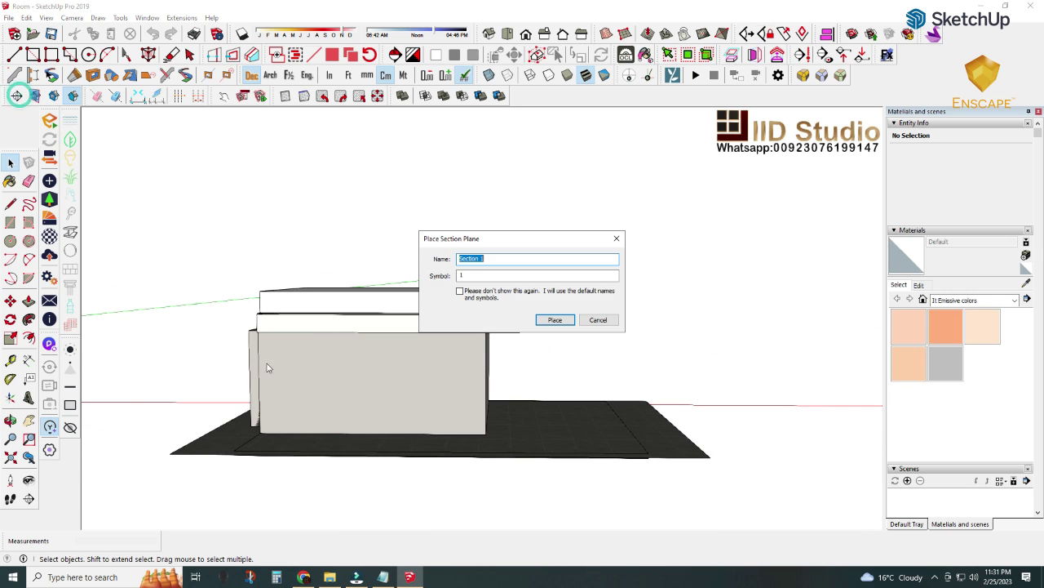
click(550, 318)
click(366, 373)
middle_drag(367, 373, 310, 450)
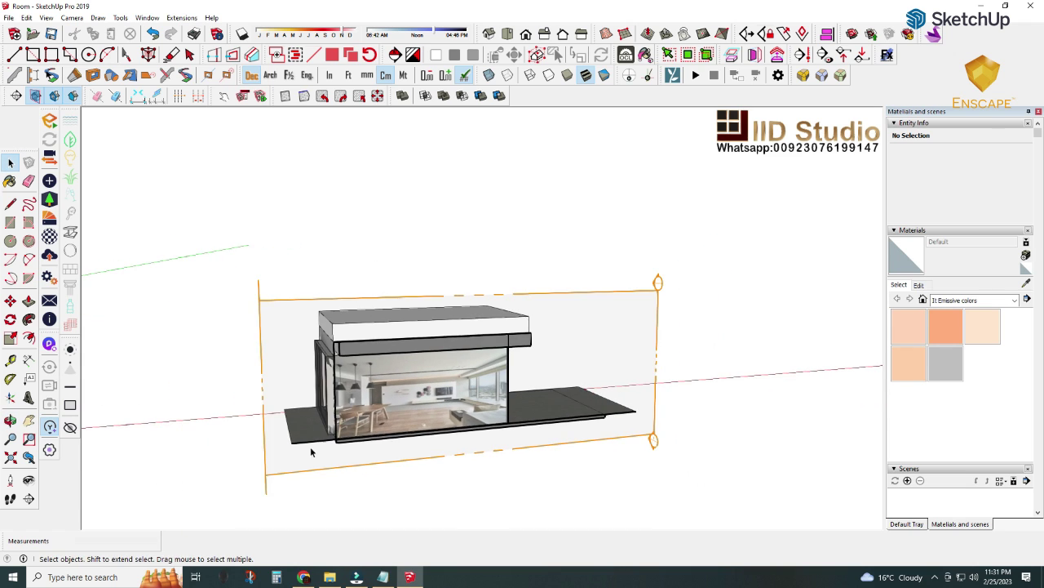
- Push the section plane deeper into the room and hide the section plane display
click(265, 475)
key(m)
drag(263, 478, 259, 478)
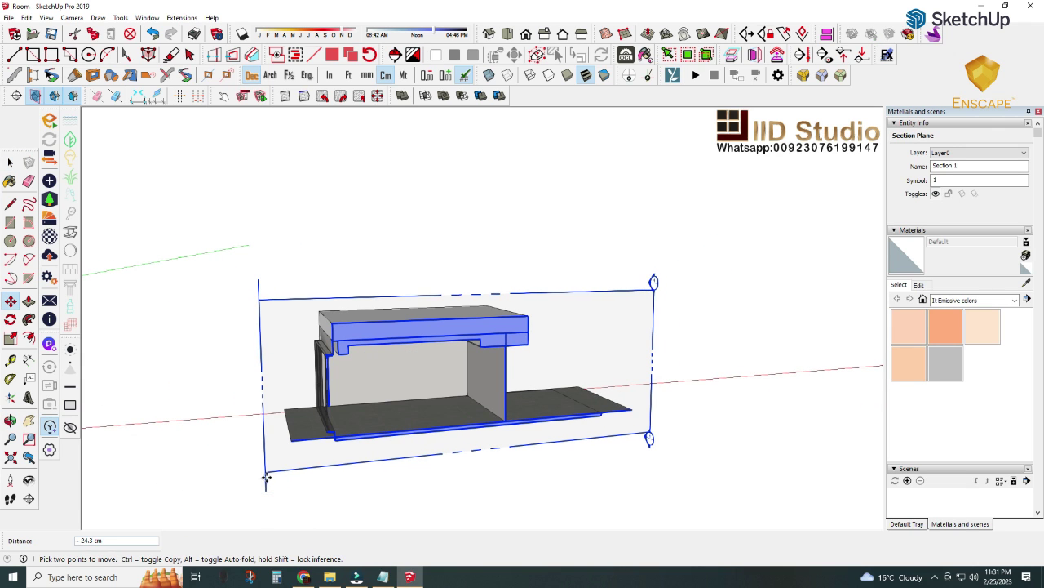
key(space)
click(343, 246)
click(35, 96)
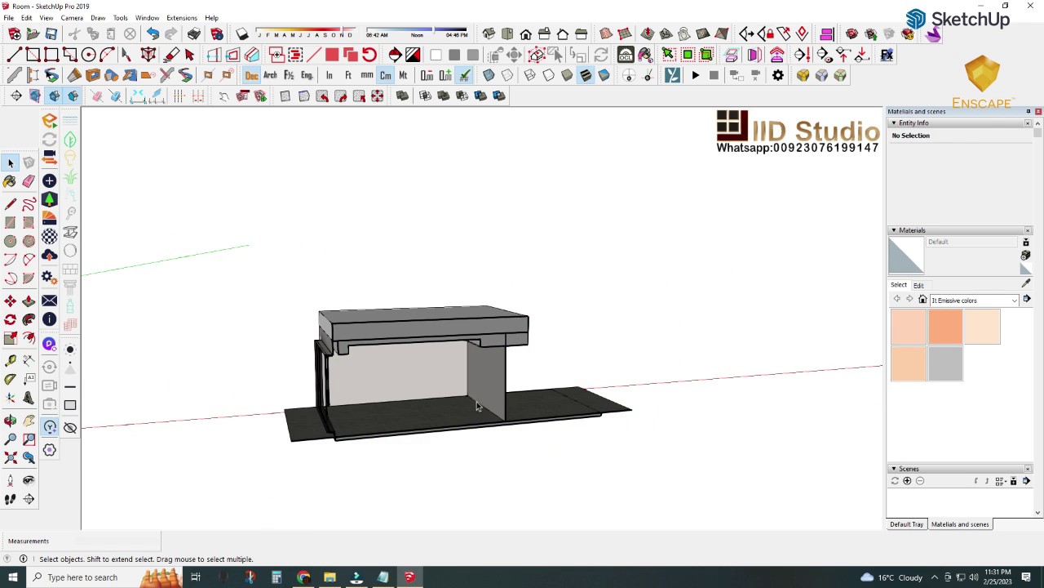
click(419, 380)
- Zoom in on a straight front view centred on the front wall and bring up Styles
scroll(421, 385, up, 3)
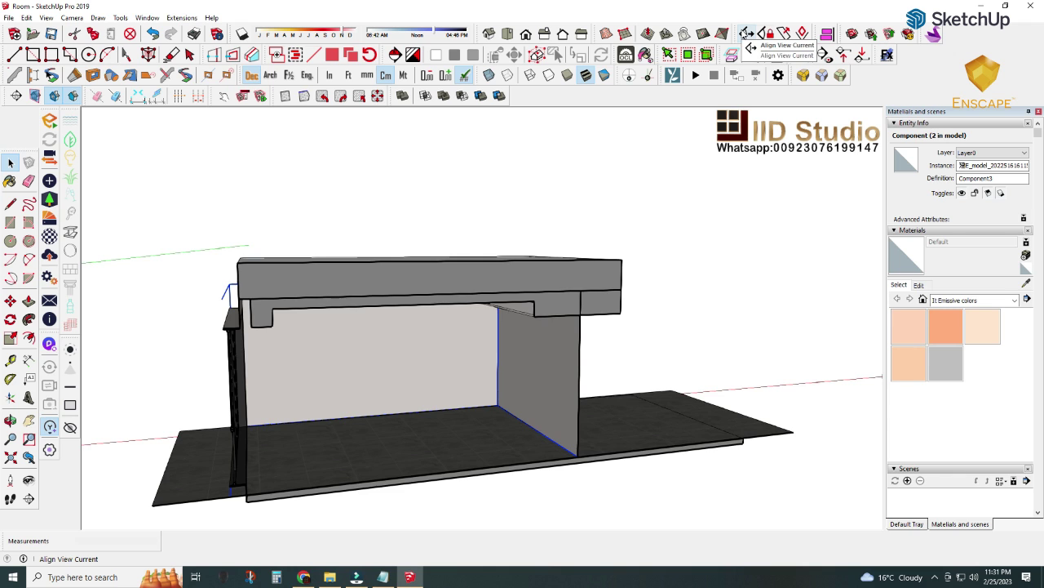
click(747, 33)
scroll(250, 254, up, 2)
scroll(329, 298, up, 2)
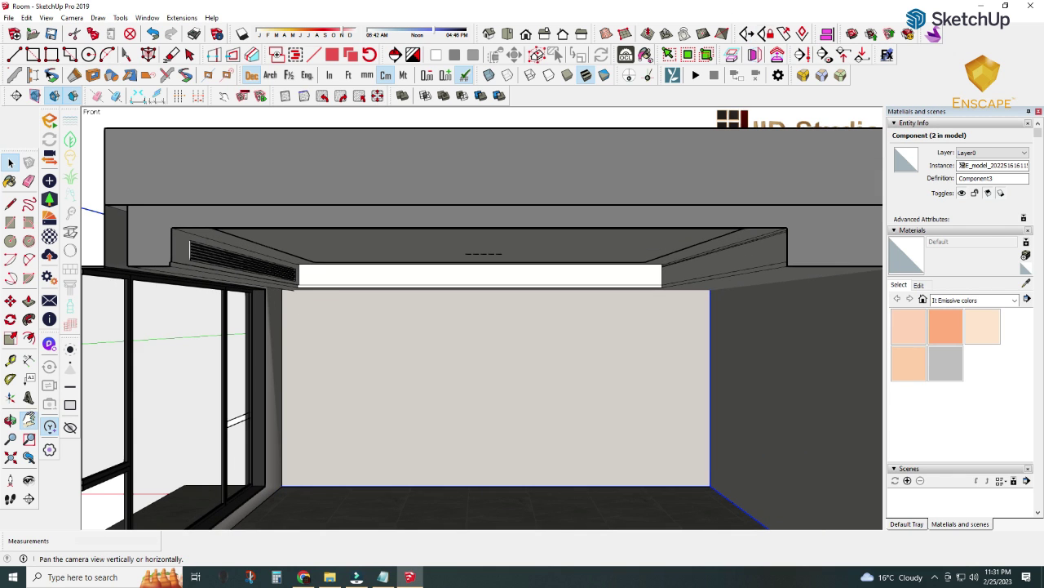
scroll(294, 345, up, 2)
scroll(291, 343, up, 1)
scroll(291, 343, up, 1)
scroll(285, 343, up, 1)
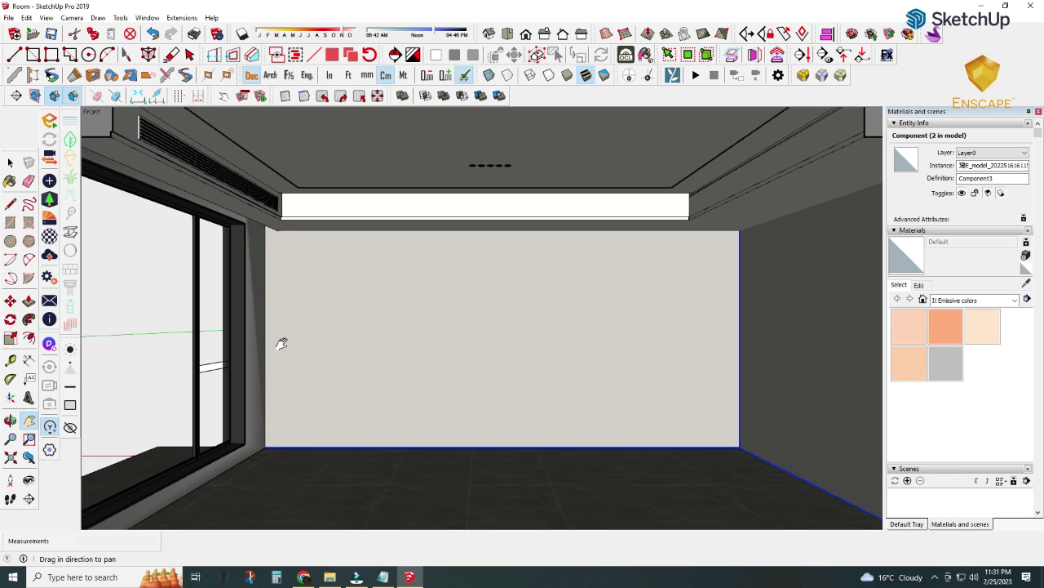
scroll(282, 343, up, 1)
scroll(324, 367, up, 1)
drag(326, 372, 302, 368)
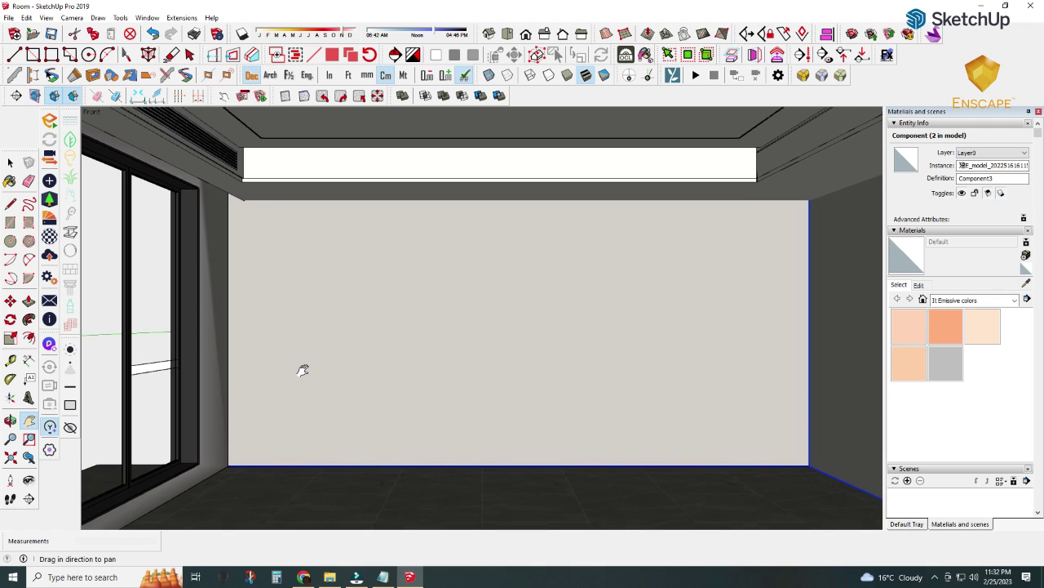
click(912, 465)
- Apply a different display style from the Styles panel's edge settings
click(915, 424)
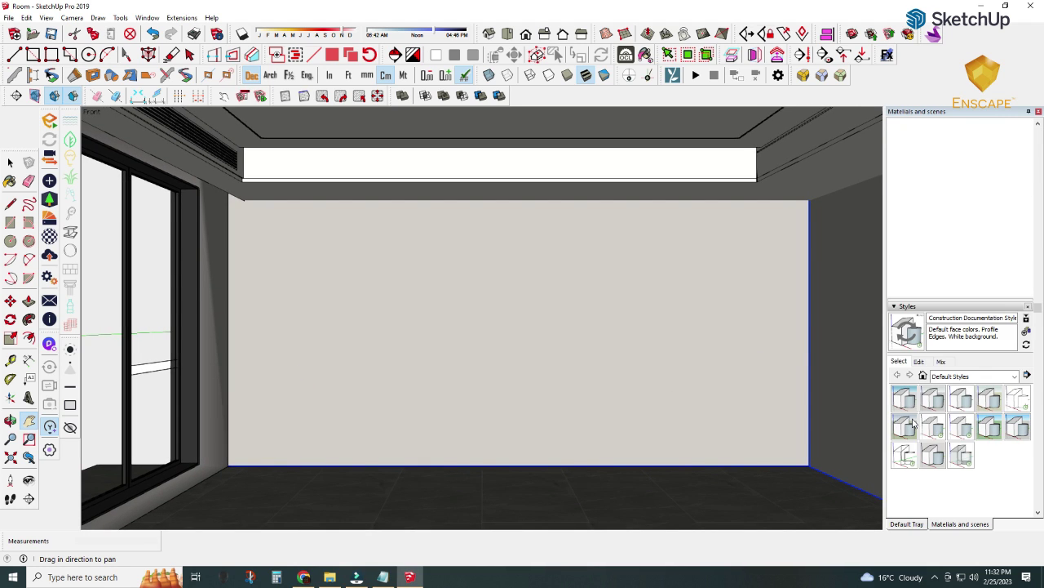
click(919, 360)
click(898, 393)
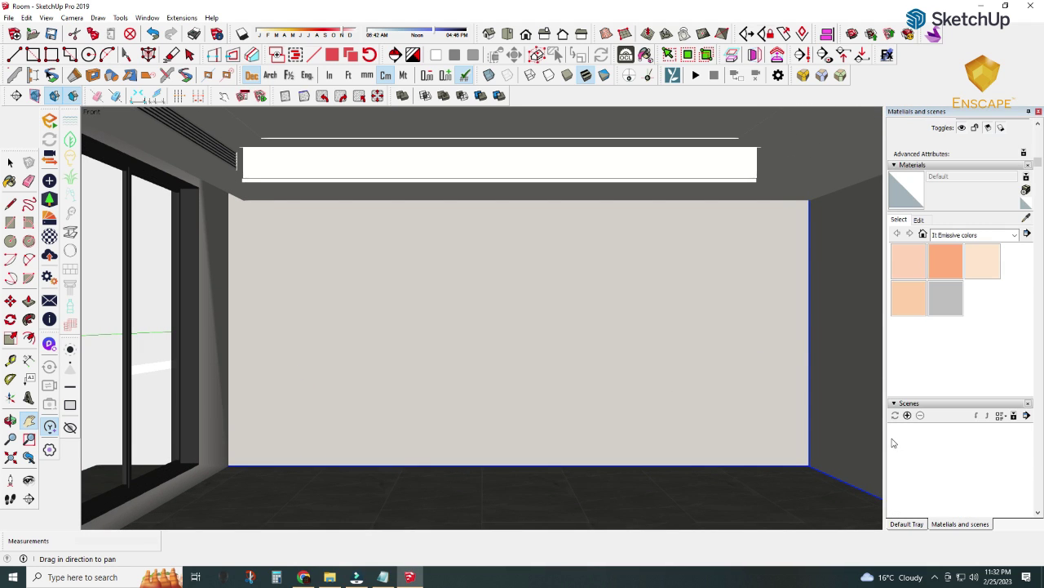
- Save the front-wall view as Scene 1 with the style changes, then add a second scene
click(908, 414)
click(528, 334)
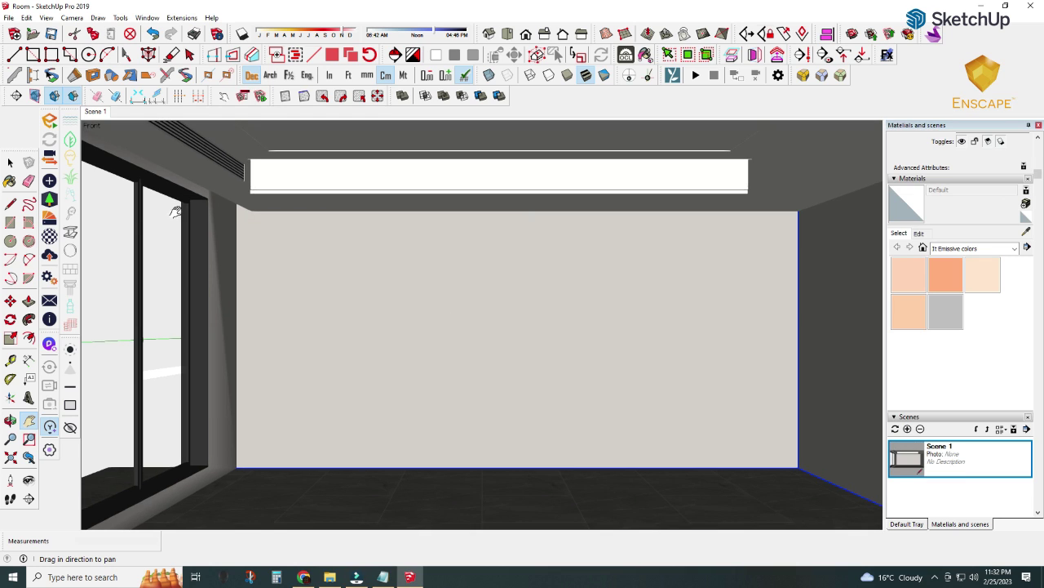
right_click(107, 114)
click(130, 146)
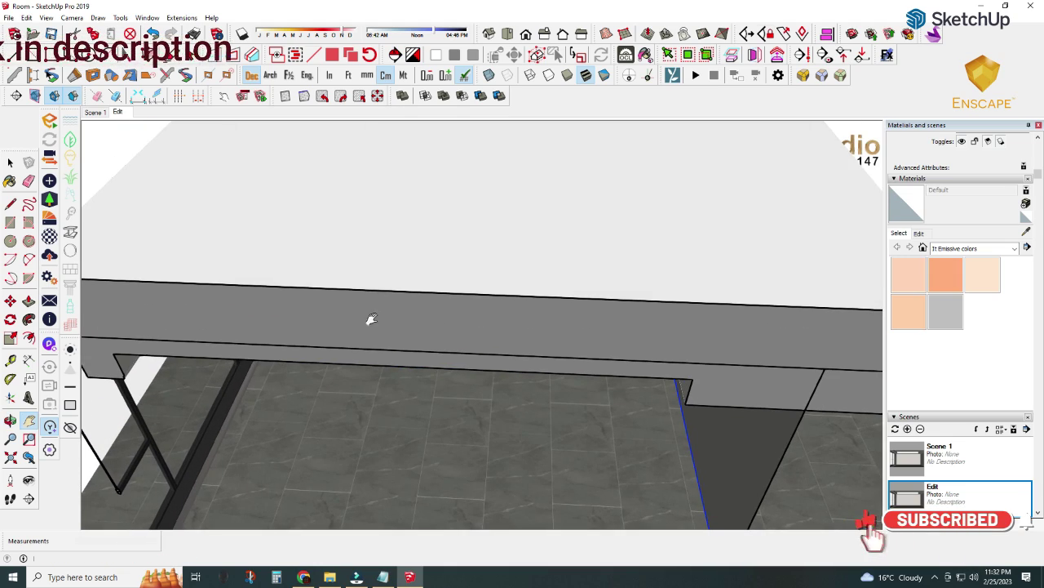
- Hide the top ceiling slab
click(384, 275)
right_click(215, 226)
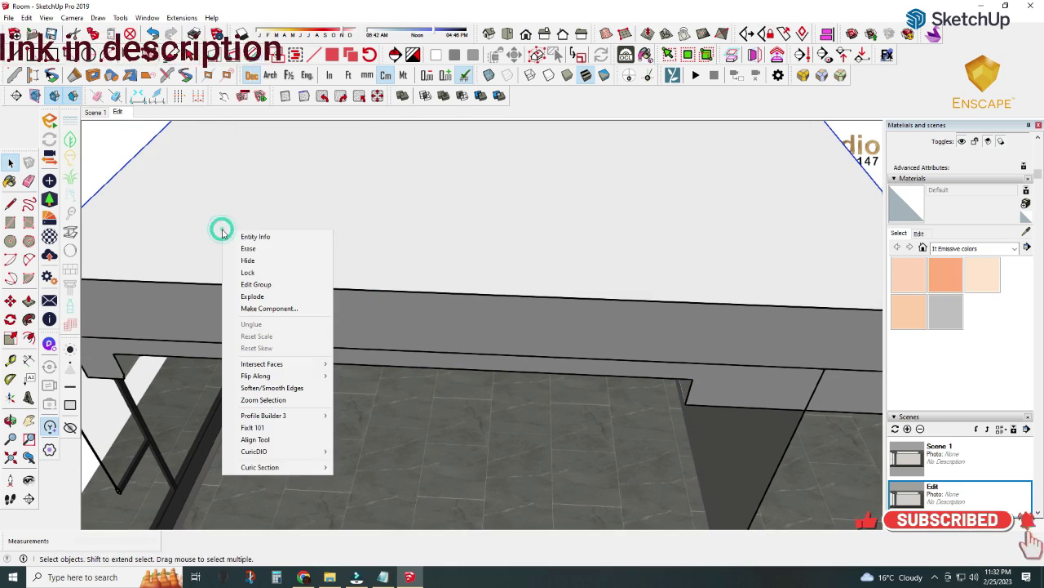
click(294, 262)
click(347, 278)
scroll(350, 281, down, 2)
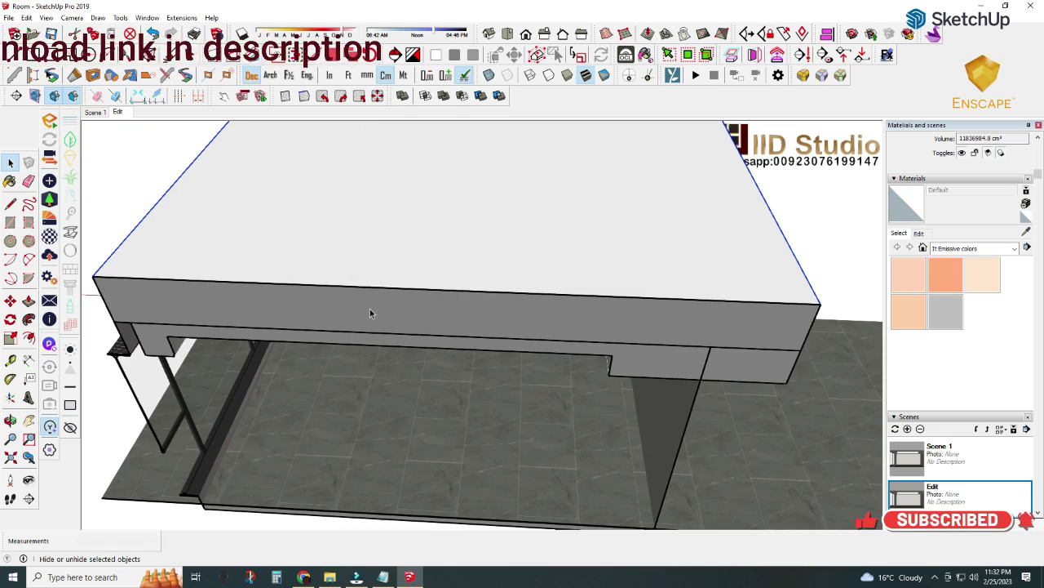
middle_drag(369, 308, 372, 274)
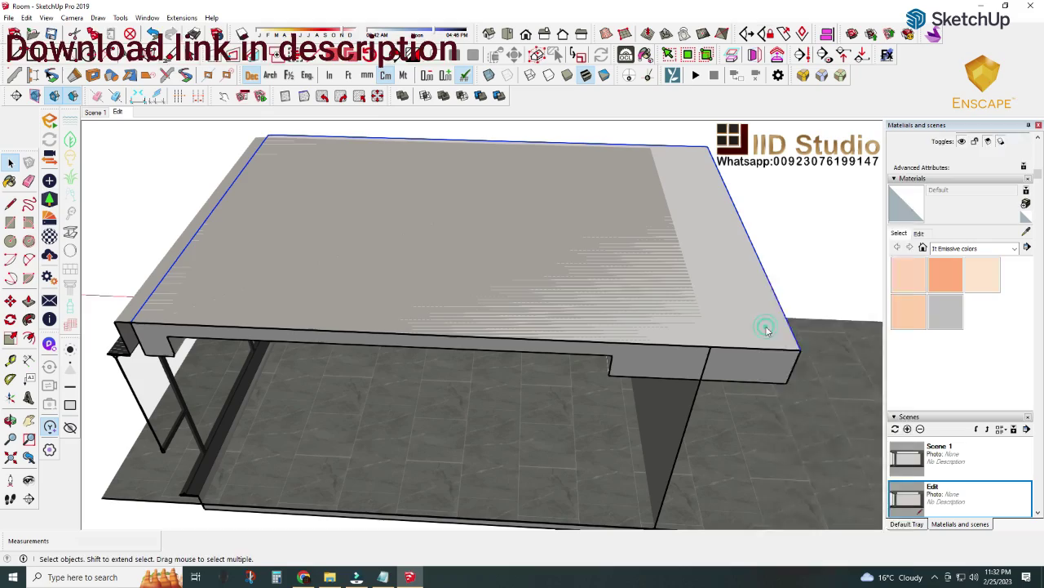
right_click(765, 329)
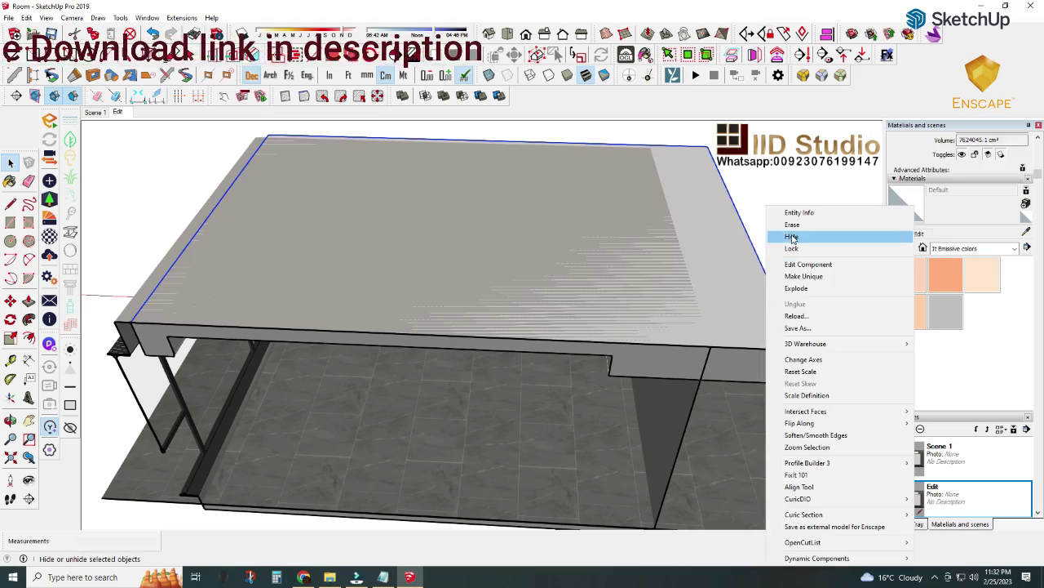
click(671, 296)
right_click(729, 284)
click(743, 236)
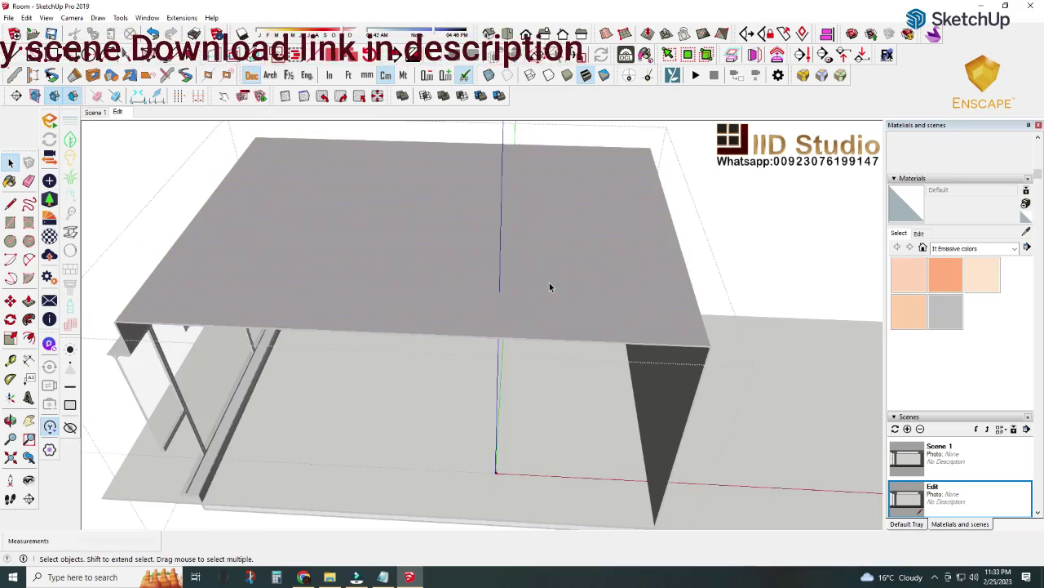
- Remove the remaining ceiling board and hide the small ceiling light fixture
click(549, 283)
right_click(549, 283)
click(575, 302)
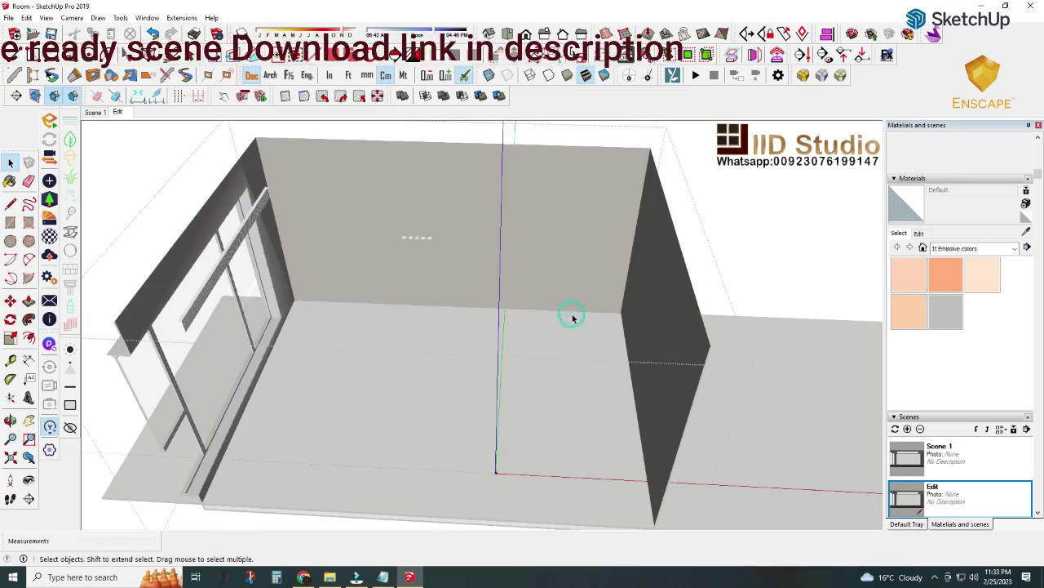
click(415, 236)
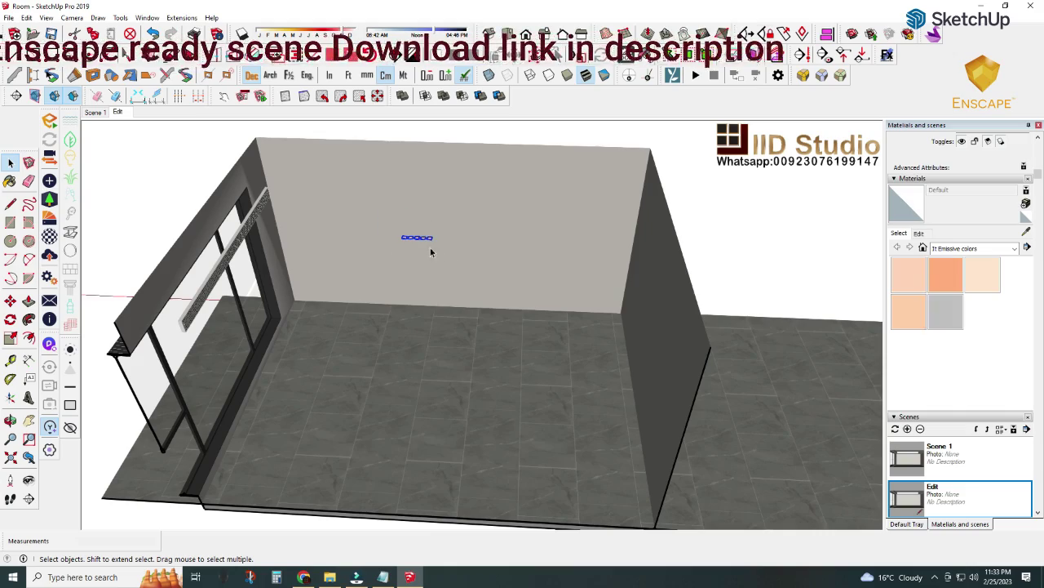
right_click(418, 239)
click(440, 271)
- Hide the LED light bar above the door
right_click(246, 201)
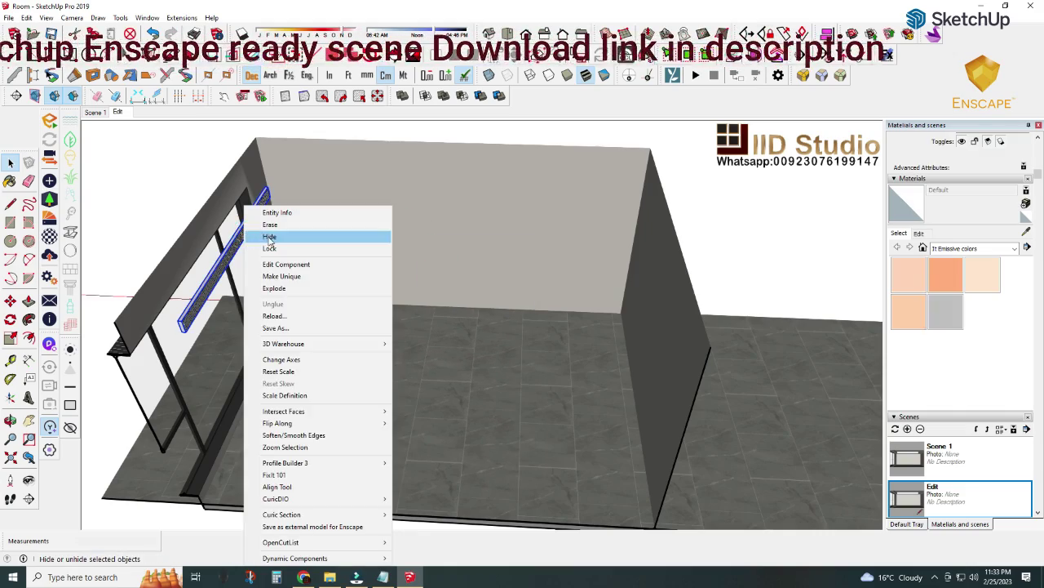
click(269, 234)
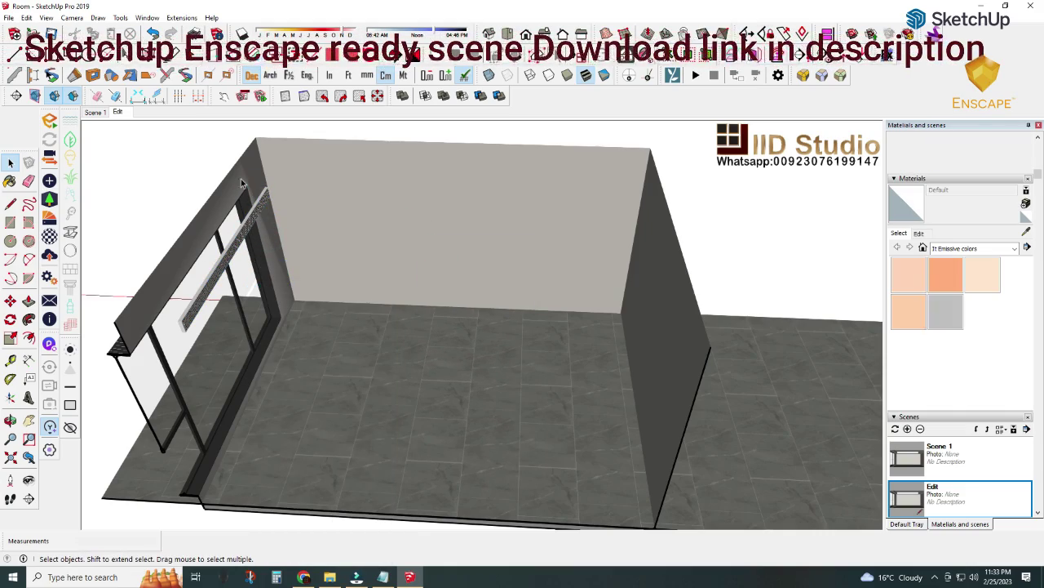
mouse_move(246, 170)
mouse_down()
mouse_move(194, 255)
mouse_move(166, 341)
mouse_up()
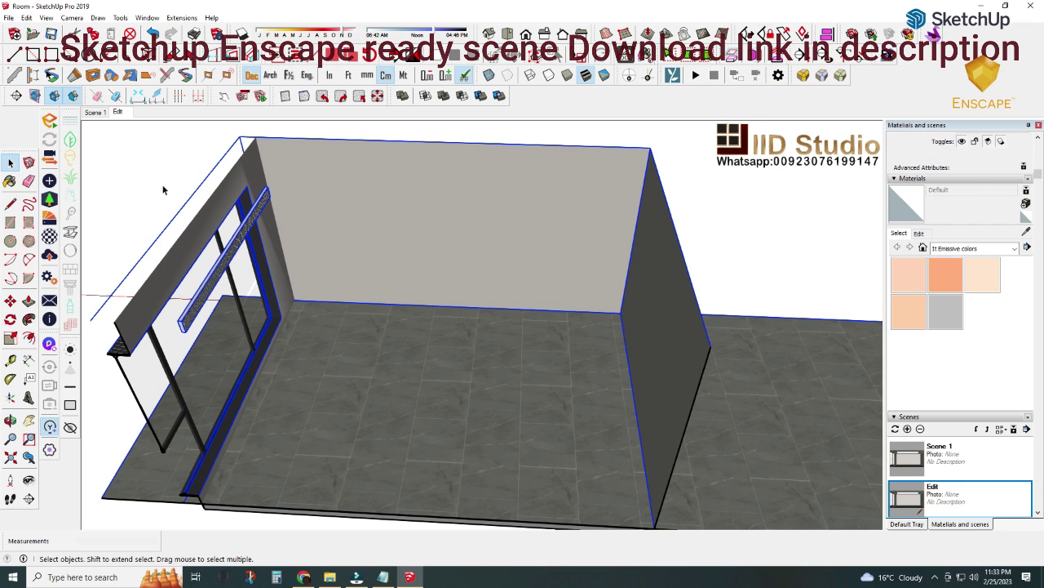
click(163, 190)
click(263, 197)
right_click(256, 204)
click(277, 236)
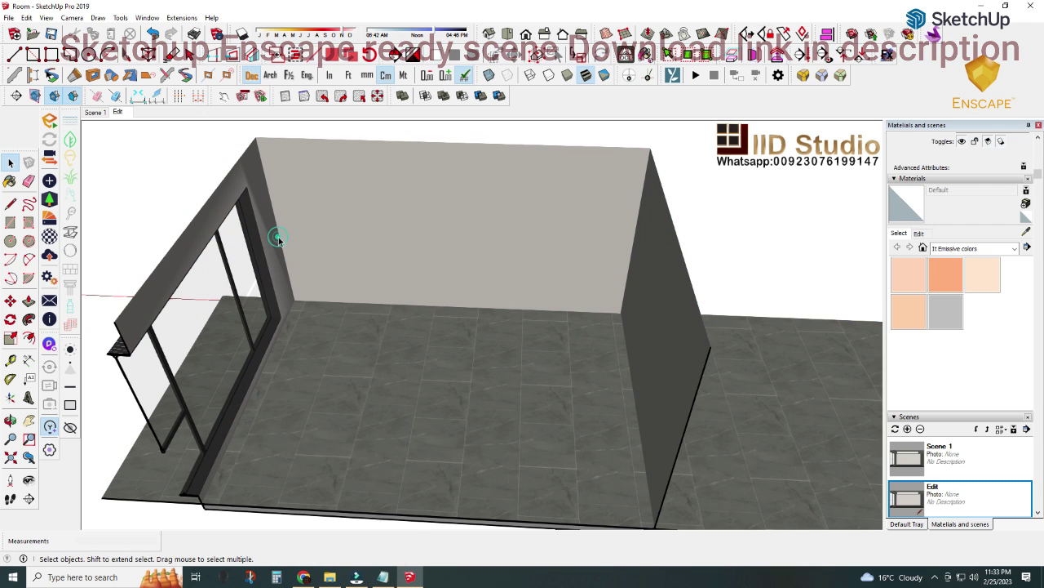
- Frame the roofless room from above, update the Edit scene to that view, and return to Scene 1
mouse_move(277, 236)
middle_down()
mouse_move(350, 191)
mouse_move(291, 371)
mouse_move(303, 390)
middle_up()
mouse_move(318, 354)
middle_down()
mouse_move(427, 343)
mouse_move(401, 343)
middle_up()
right_click(118, 112)
click(149, 161)
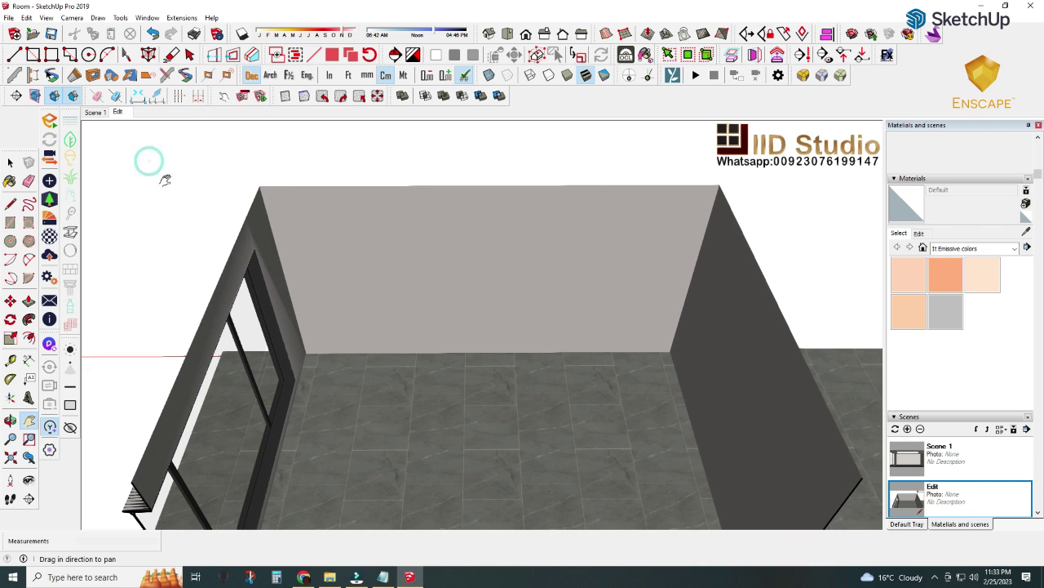
click(96, 113)
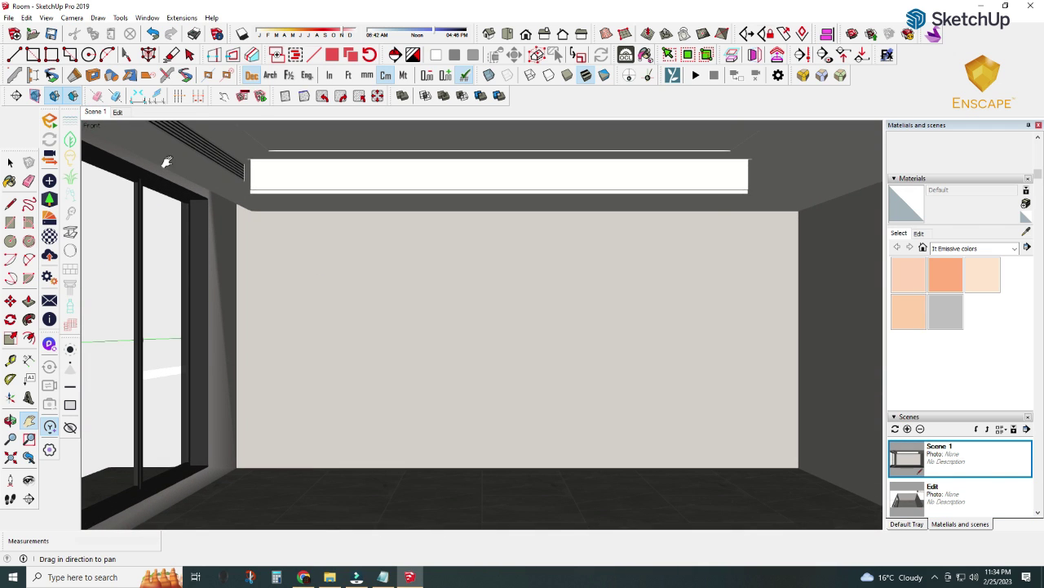
- Switch between Scene 1 and Edit, ending on the Edit scene
click(119, 113)
click(96, 113)
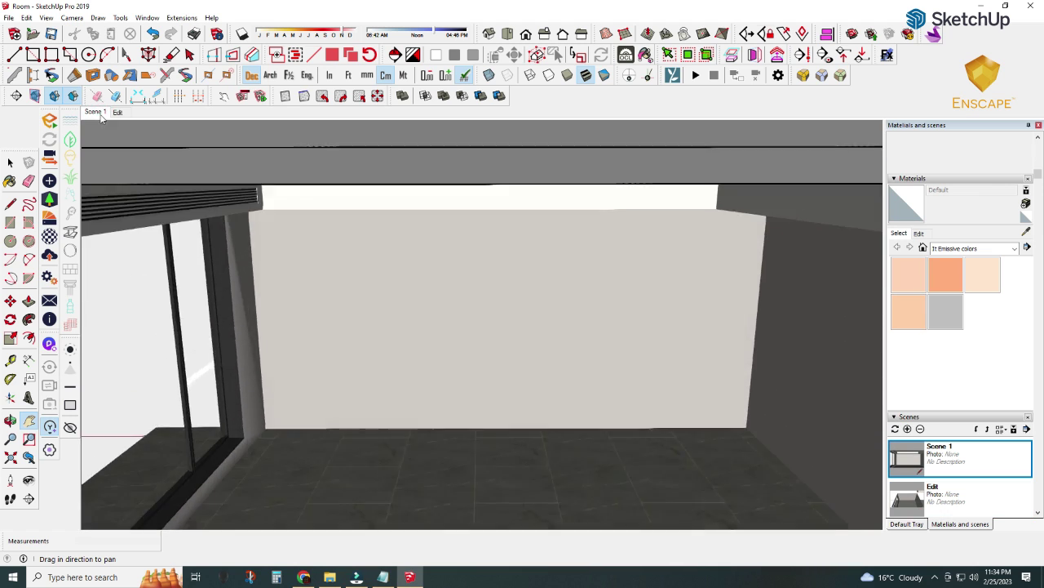
click(119, 113)
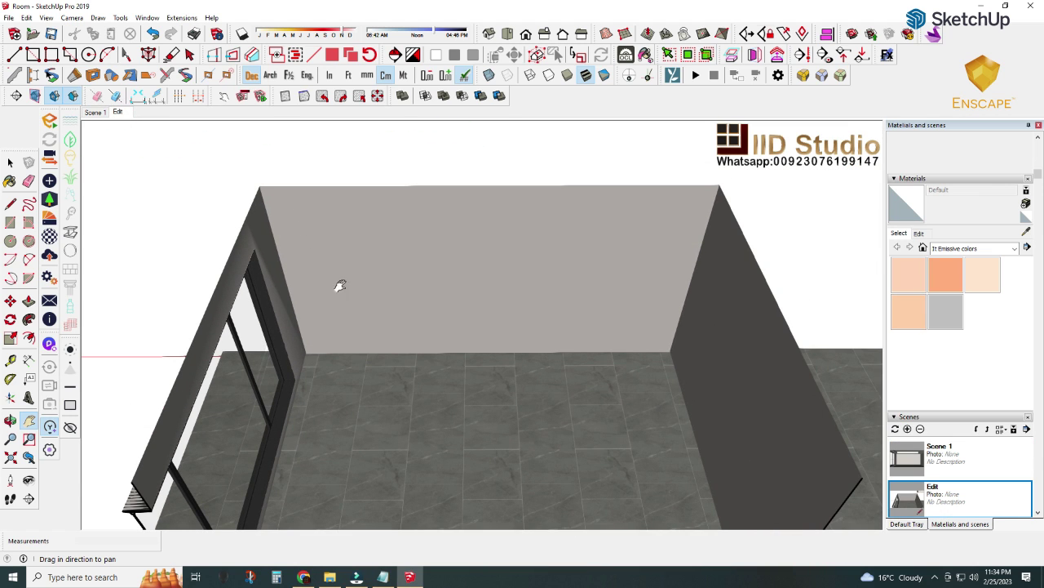
- Clear all text from the Notepad note and minimize Notepad
click(382, 577)
text(now lets import your basci models like curtain ect)
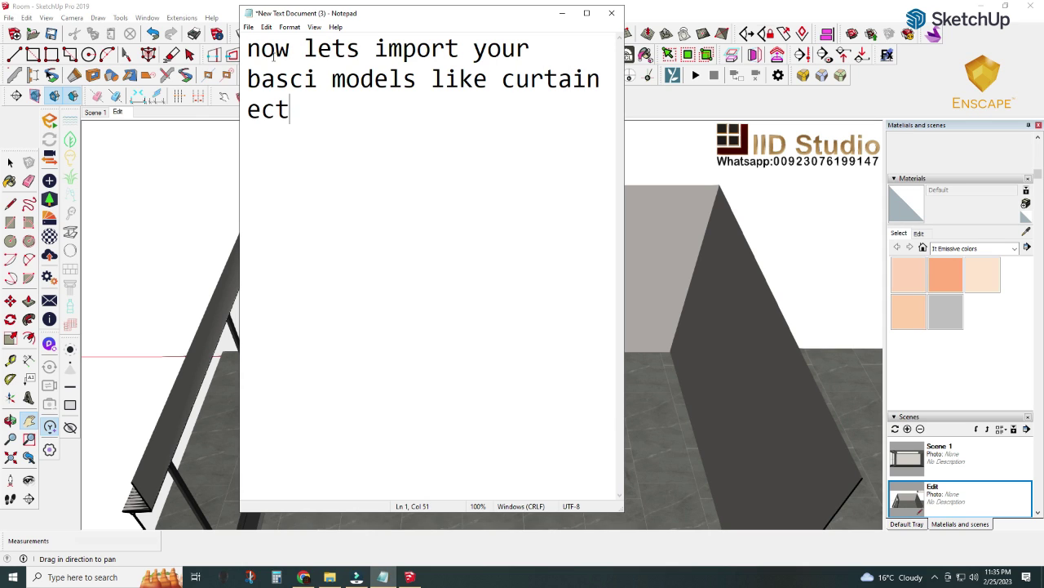
drag(247, 49, 596, 115)
key(BackSpace)
click(563, 13)
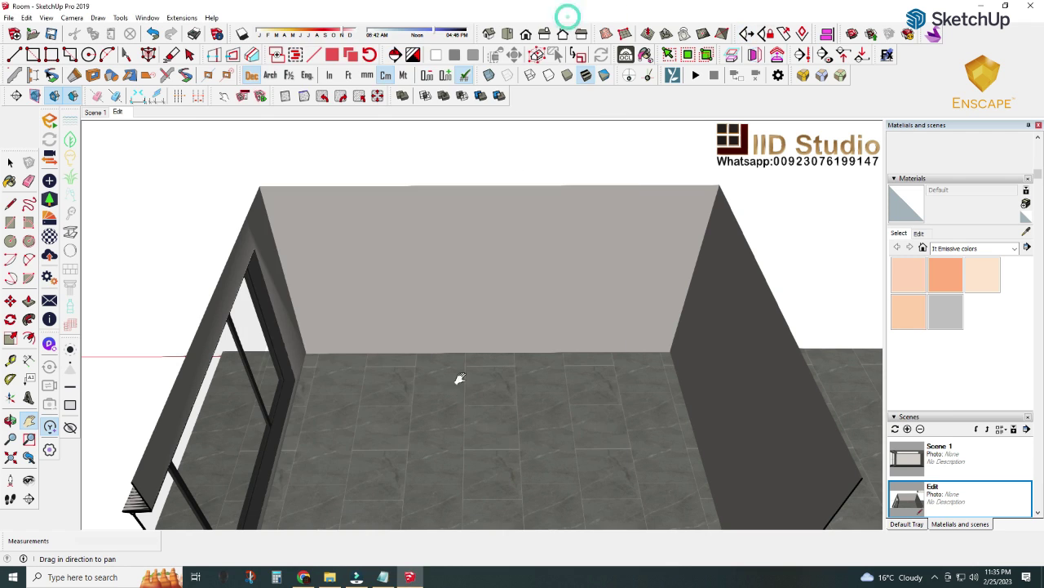
click(330, 577)
- Drag the curtain model from File Explorer into the room and place it against the window wall
drag(351, 152, 355, 469)
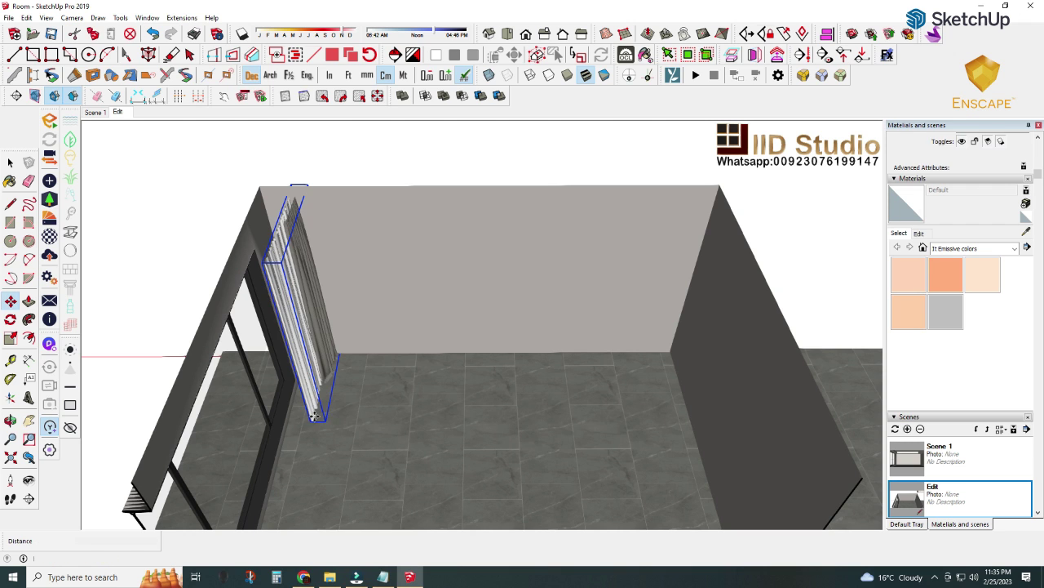
middle_drag(264, 263, 186, 367)
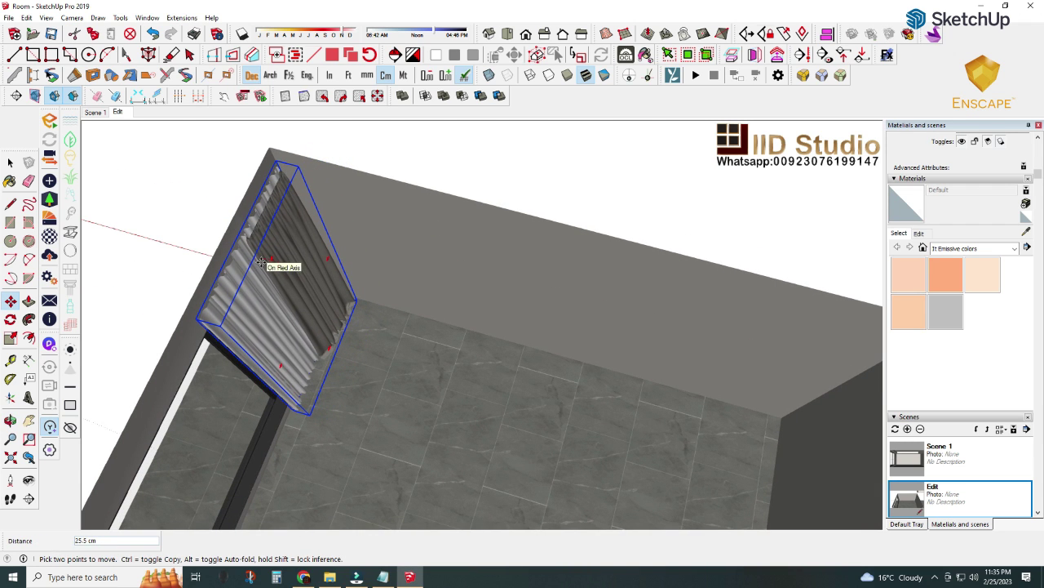
click(262, 261)
key(q)
click(93, 112)
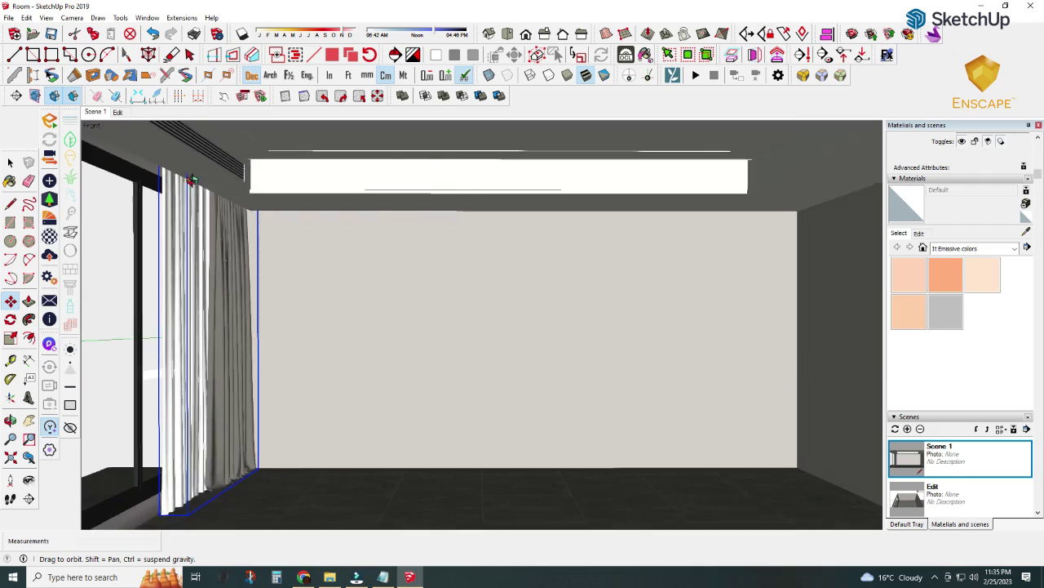
mouse_move(204, 204)
middle_down()
mouse_move(292, 200)
mouse_move(363, 313)
middle_up()
key(m)
scroll(352, 290, down, 3)
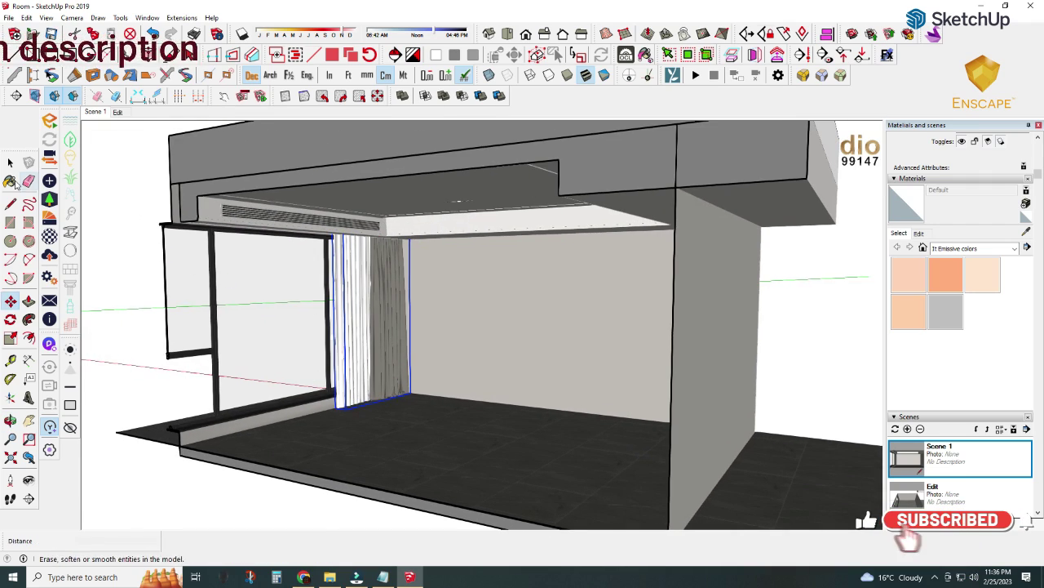
key(space)
scroll(363, 312, up, 3)
- Copy the narrow curtain piece along the glass wall using Move with Ctrl
click(349, 326)
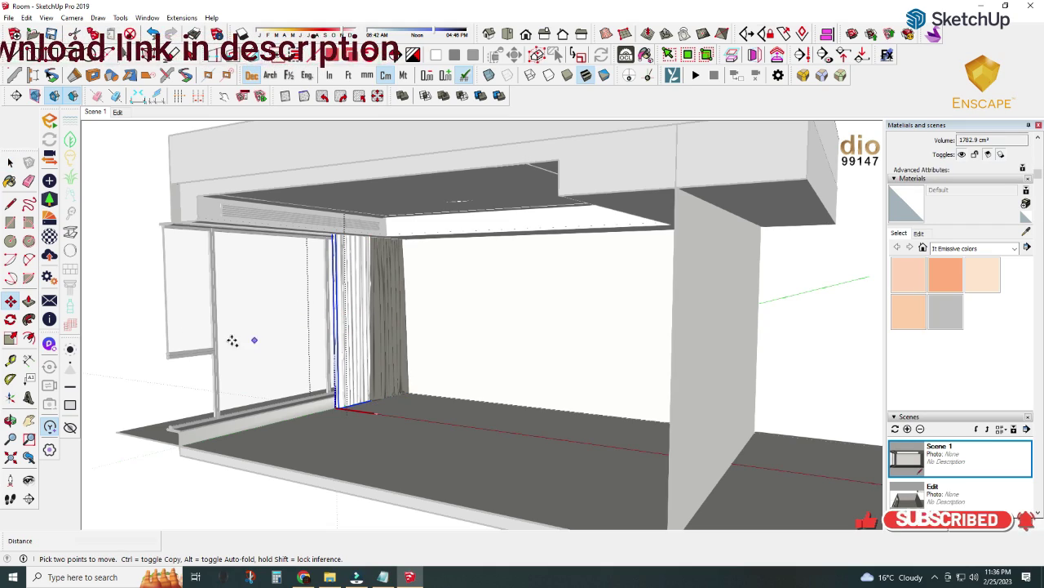
scroll(361, 350, down, 4)
scroll(361, 350, down, 2)
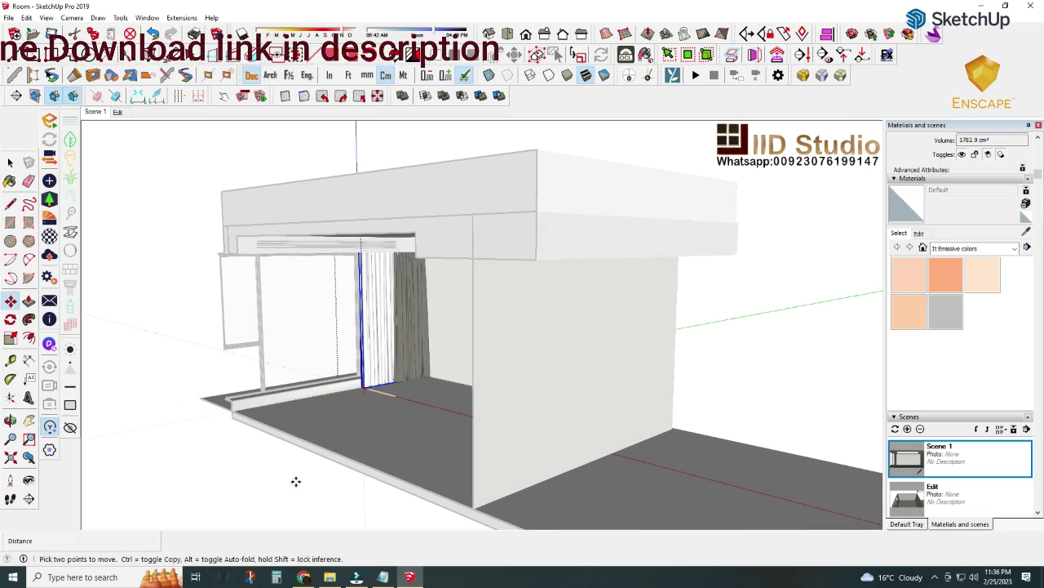
key(ctrl)
click(296, 482)
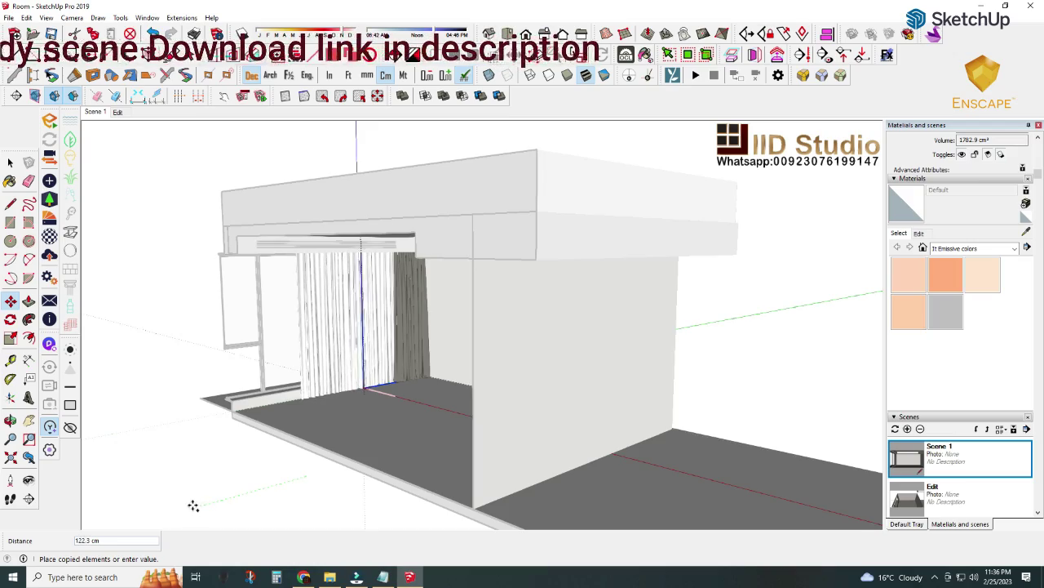
click(187, 507)
click(289, 471)
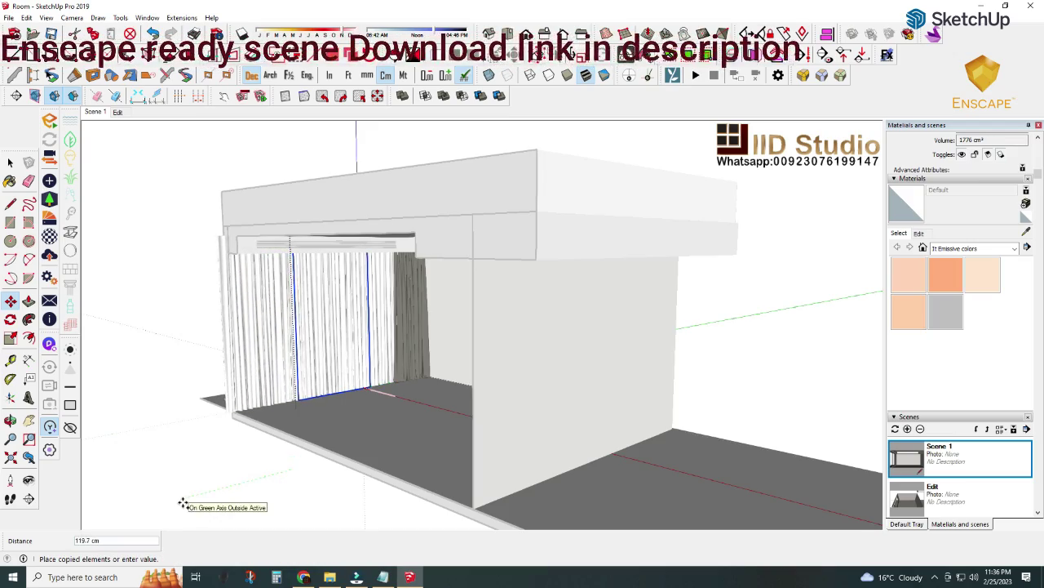
key(Escape)
key(space)
mouse_move(100, 224)
middle_down()
mouse_move(147, 285)
mouse_move(268, 284)
middle_up()
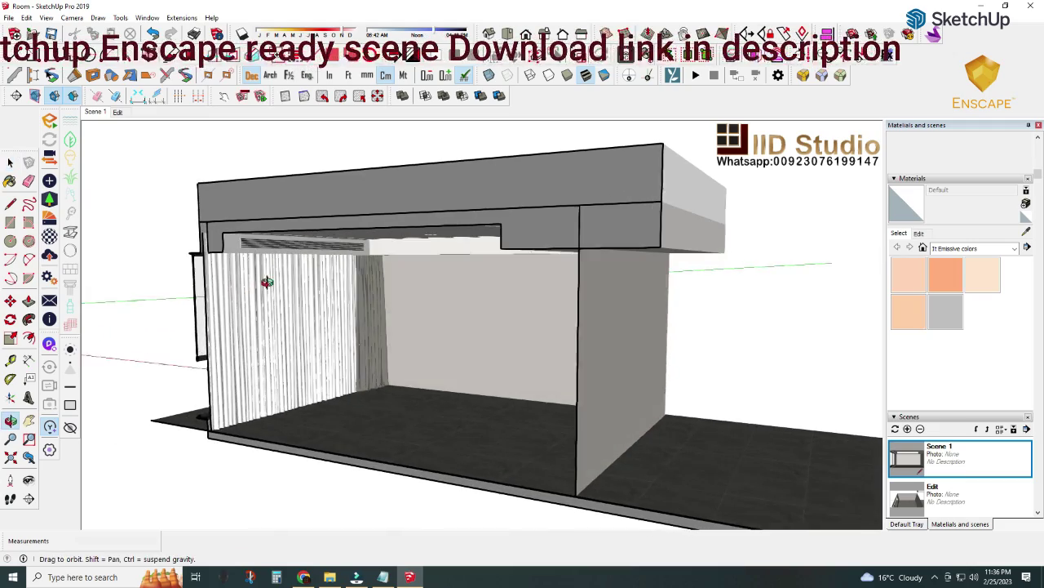
- Sample the curtain's material into the Enscape Material Editor to review its settings
click(480, 96)
key(b)
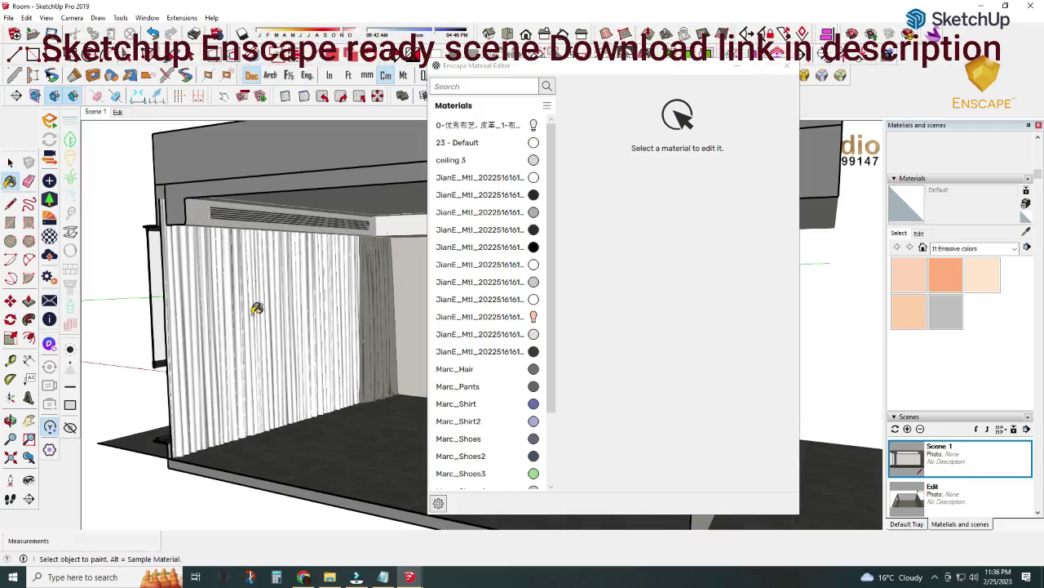
alt+click(258, 310)
scroll(698, 389, down, 3)
alt+click(386, 309)
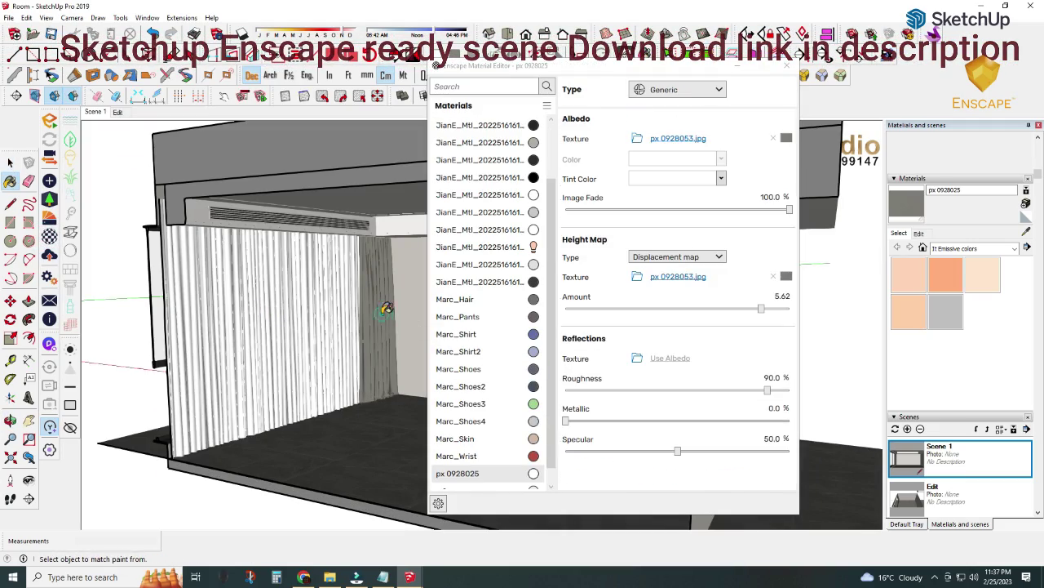
- Orbit up to the ceiling cove, then bring up the 'Line light for ceil' Notepad note
middle_drag(677, 326, 513, 373)
scroll(515, 200, up, 3)
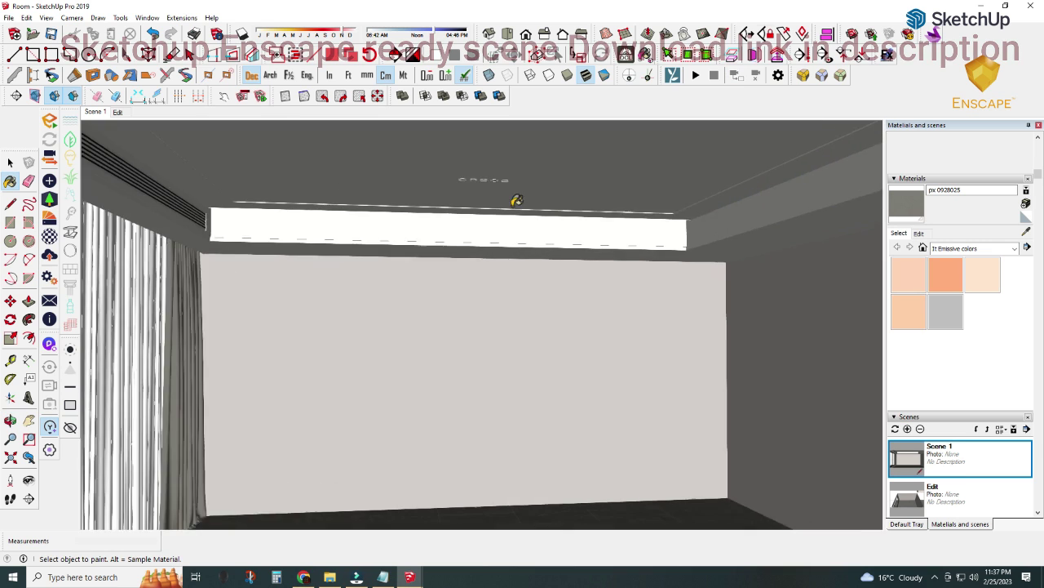
scroll(480, 166, up, 3)
scroll(468, 175, down, 5)
middle_drag(469, 175, 461, 259)
right_click(93, 111)
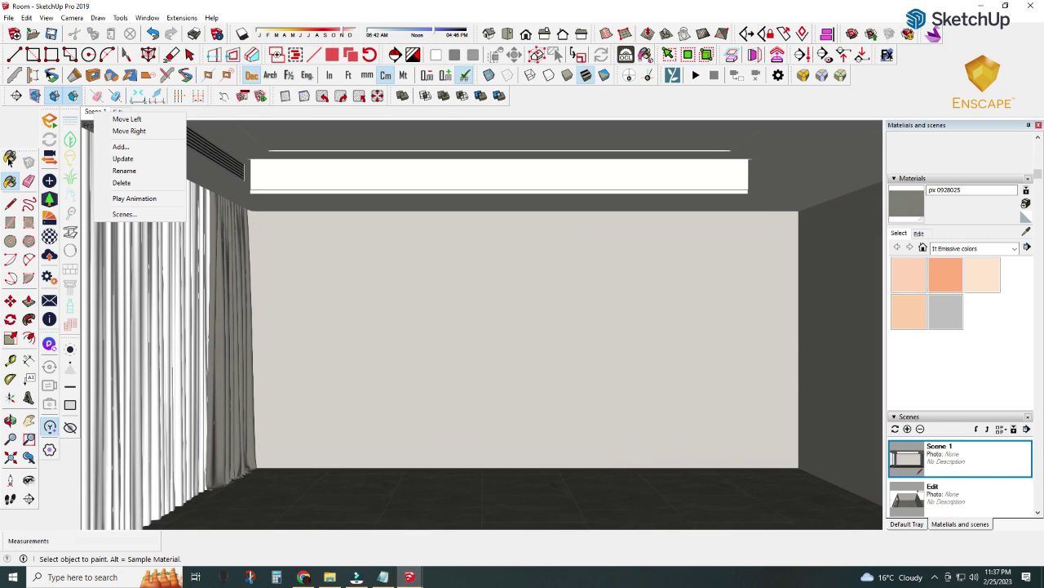
key(Escape)
right_click(248, 211)
key(Escape)
scroll(605, 146, up, 3)
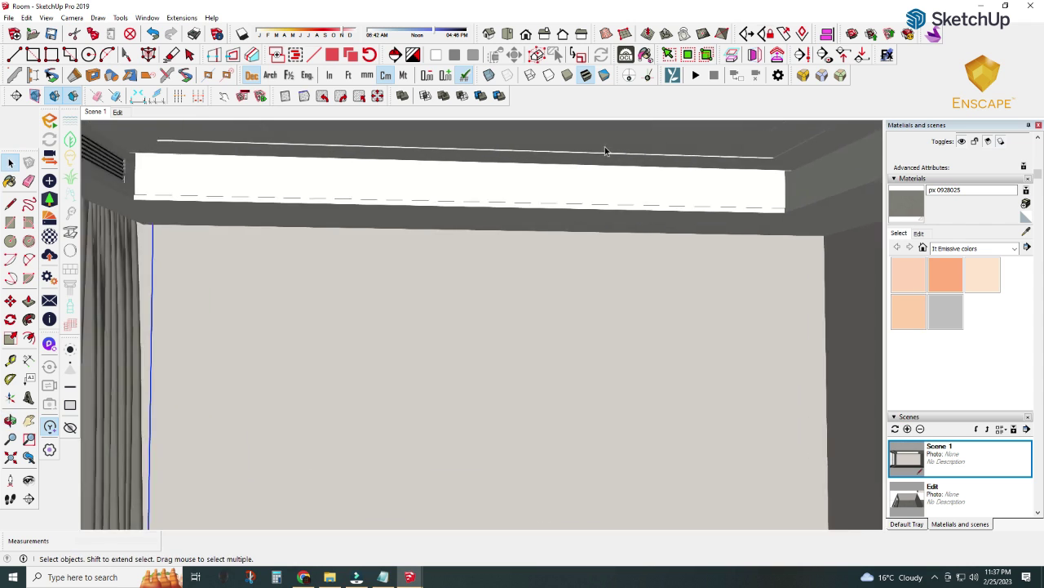
middle_drag(605, 146, 751, 144)
scroll(671, 202, up, 2)
mouse_move(672, 203)
middle_down()
mouse_move(590, 259)
mouse_move(623, 252)
mouse_move(620, 284)
middle_up()
click(383, 576)
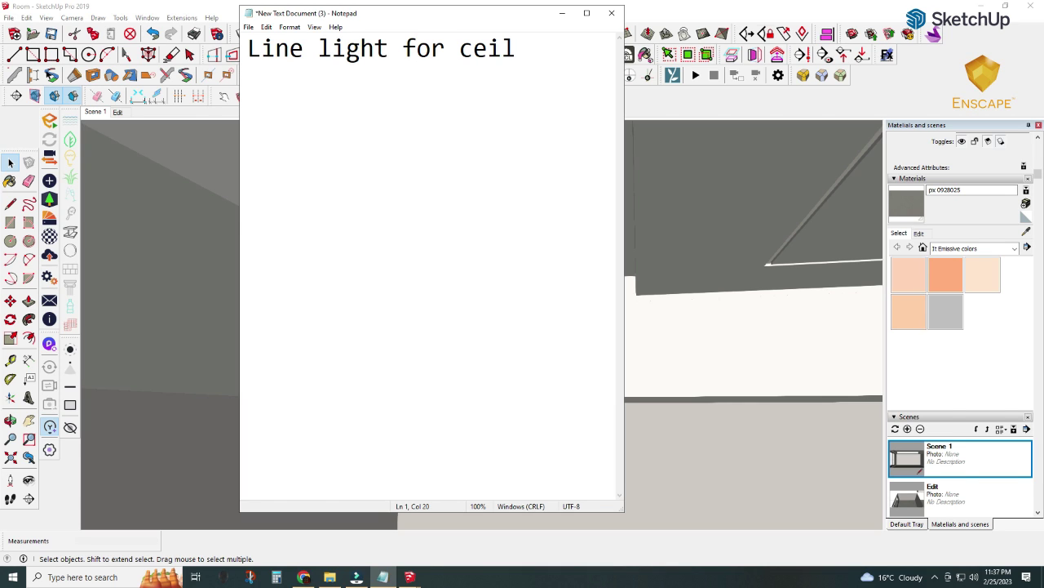
- Clear and minimize the Notepad note, then switch SketchUp to the Edit scene
key(ctrl+a)
key(Delete)
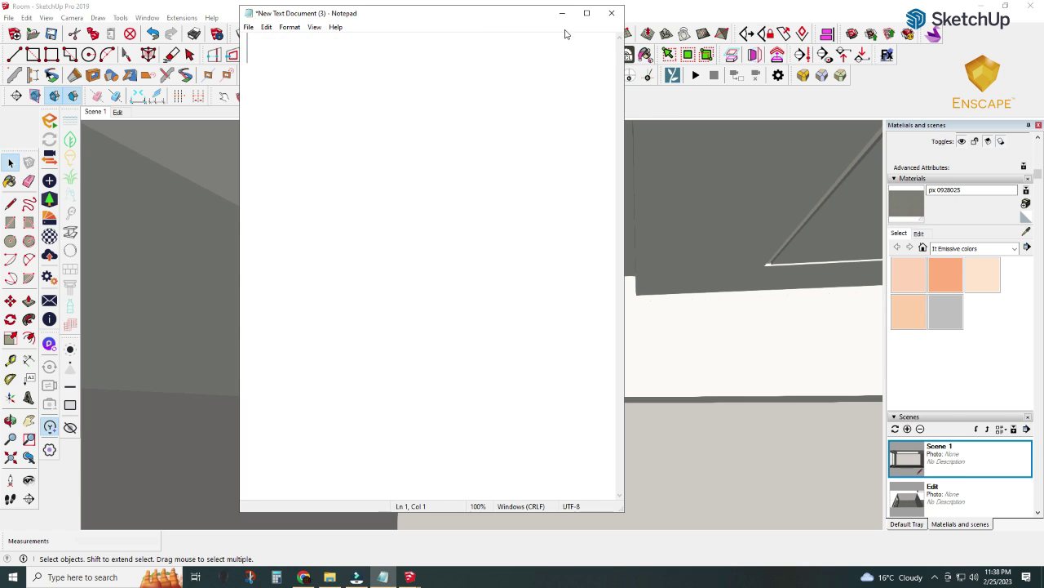
click(562, 13)
mouse_move(489, 245)
middle_down()
mouse_move(427, 282)
mouse_move(68, 149)
middle_up()
right_click(91, 113)
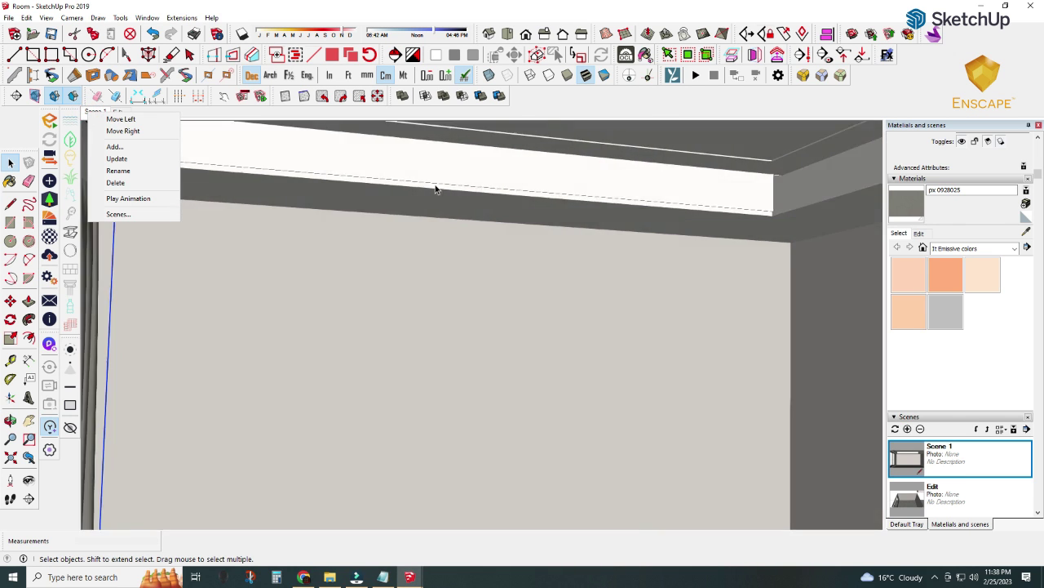
click(118, 112)
- Drag the strip .skp from the downloads folder into the room and reposition it
click(330, 577)
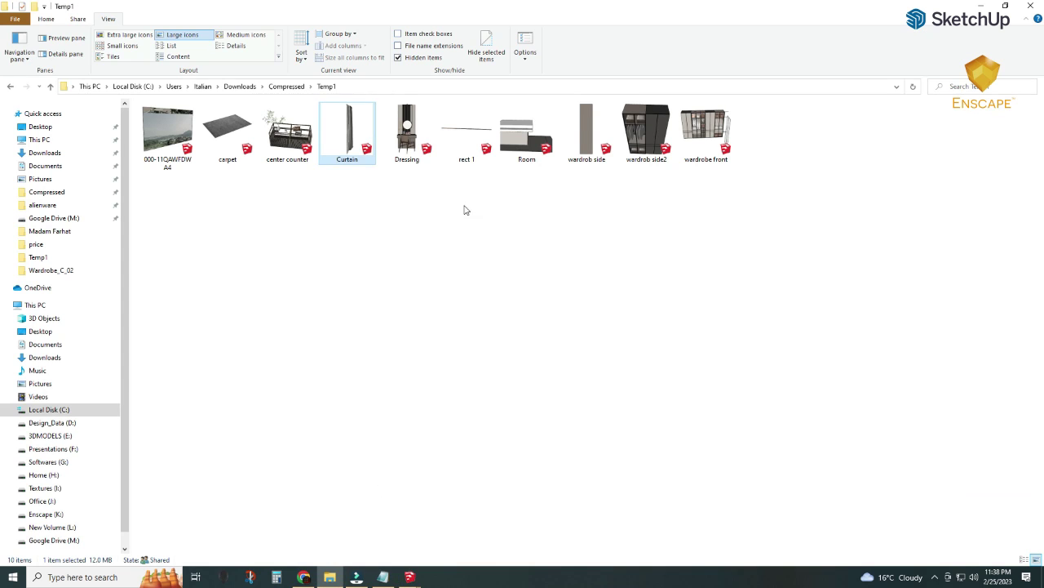
drag(466, 131, 390, 545)
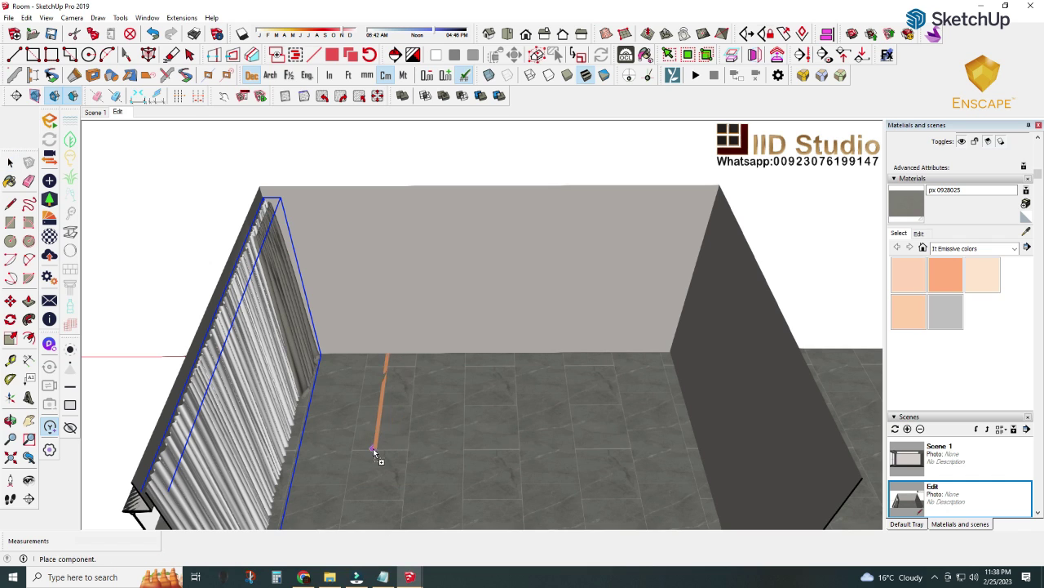
click(373, 448)
right_click(379, 428)
click(377, 443)
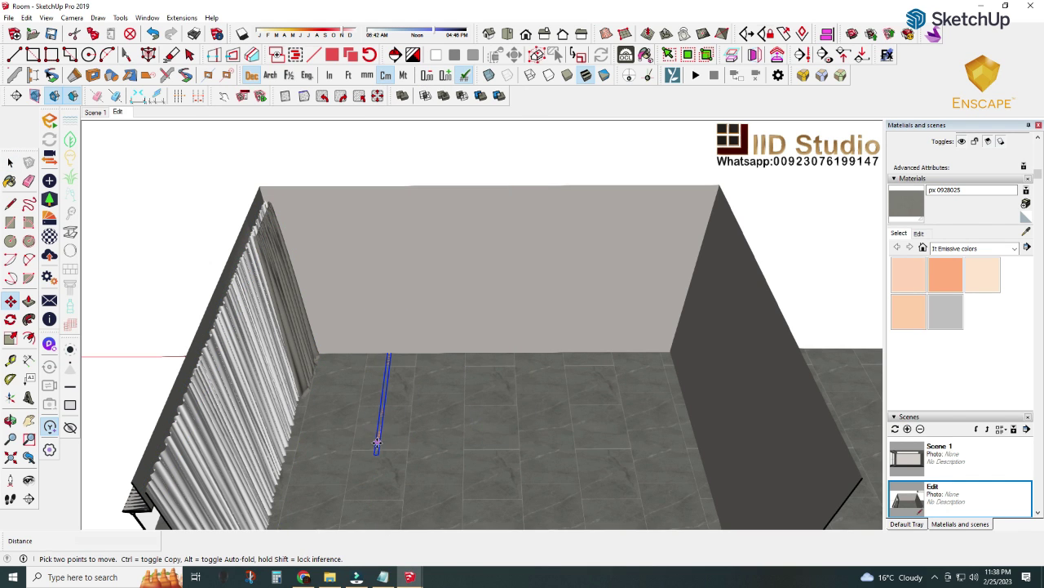
click(403, 447)
- Rotate the strip and move it to lie along the top of the back wall
key(q)
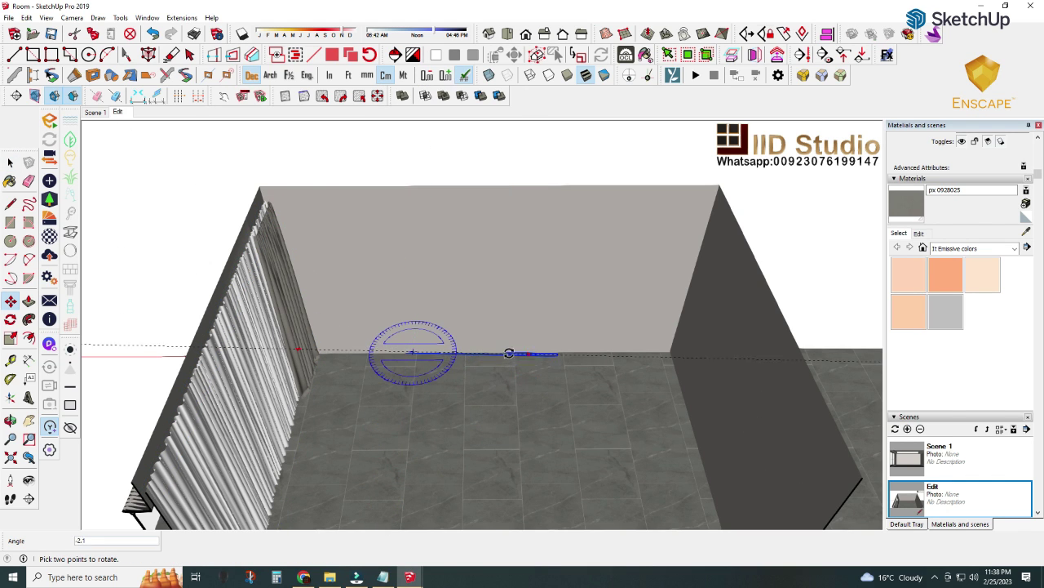
right_click(509, 353)
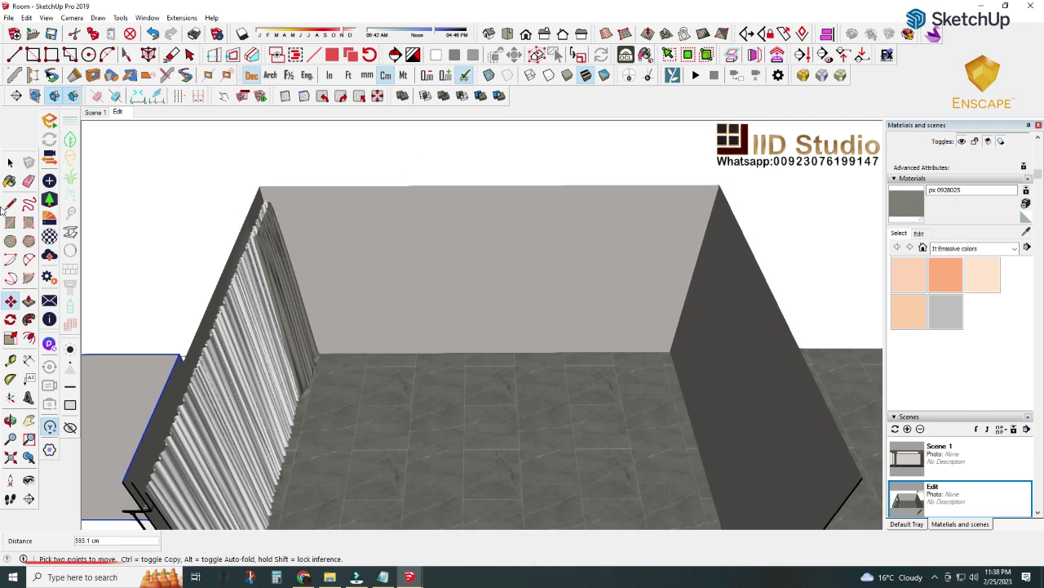
mouse_move(401, 166)
middle_down()
mouse_move(702, 157)
mouse_move(491, 428)
middle_up()
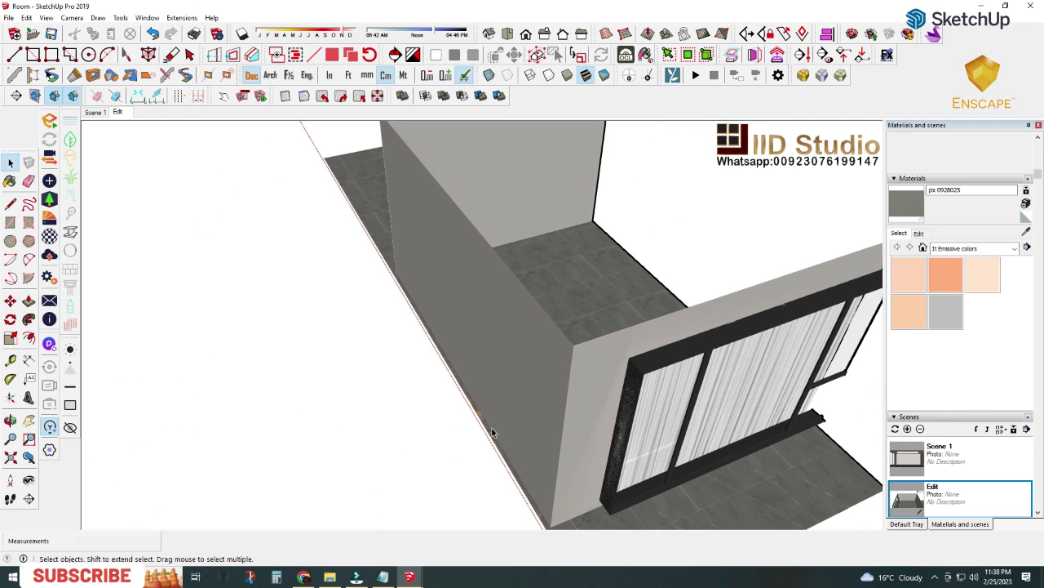
scroll(457, 399, up, 3)
click(501, 385)
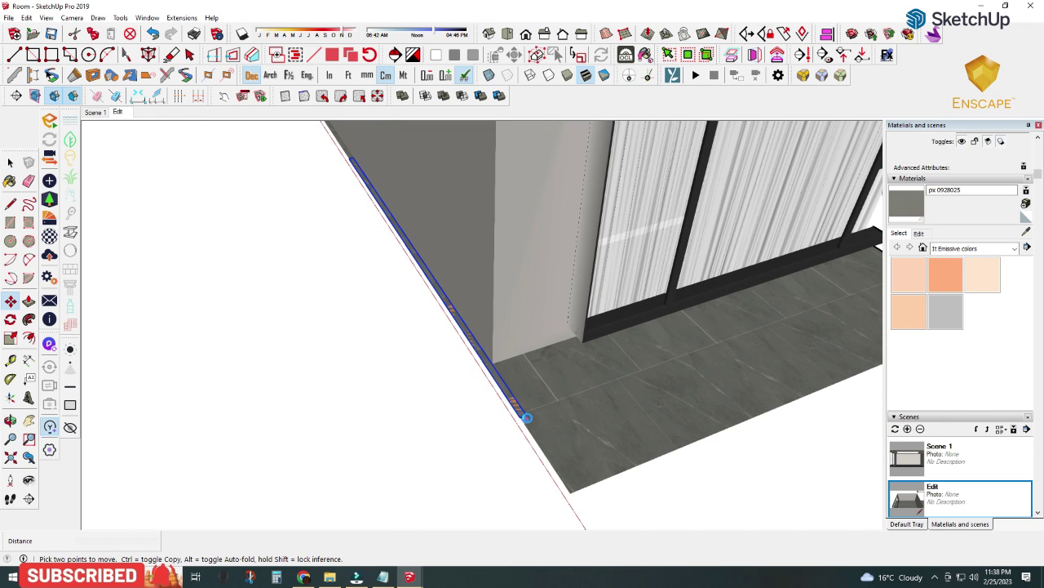
click(527, 417)
scroll(527, 417, down, 5)
middle_drag(478, 436, 217, 427)
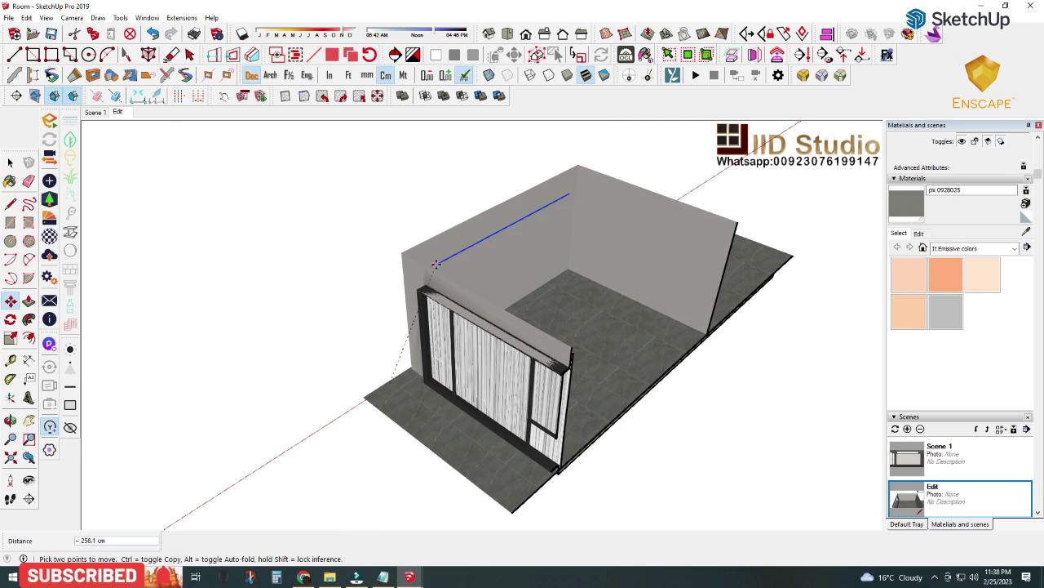
click(436, 264)
- Select the placed orange strip, check the wall corner, and return to Scene 1
scroll(437, 264, up, 5)
key(space)
click(512, 275)
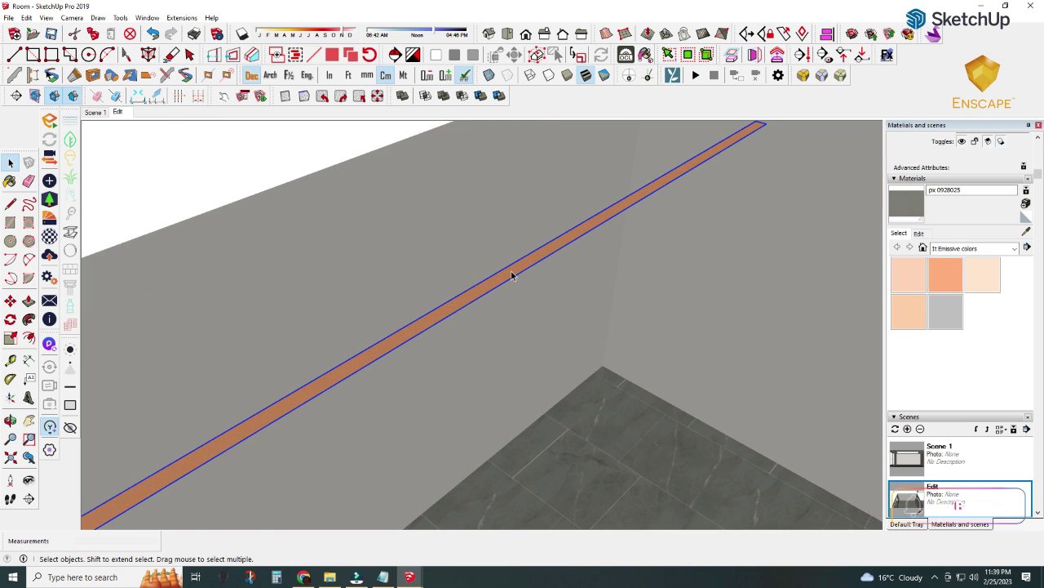
scroll(512, 275, down, 2)
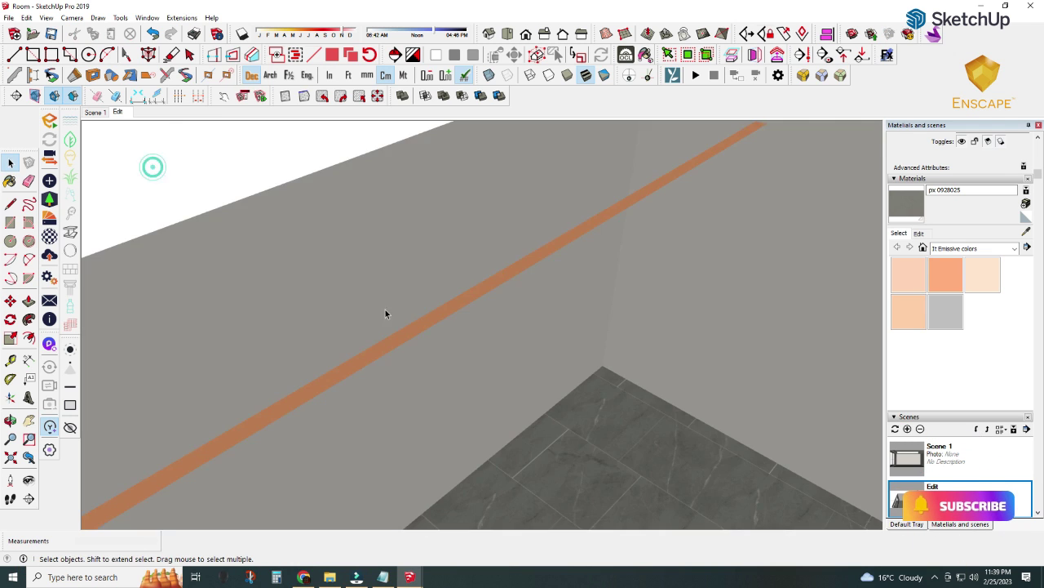
middle_drag(385, 309, 345, 268)
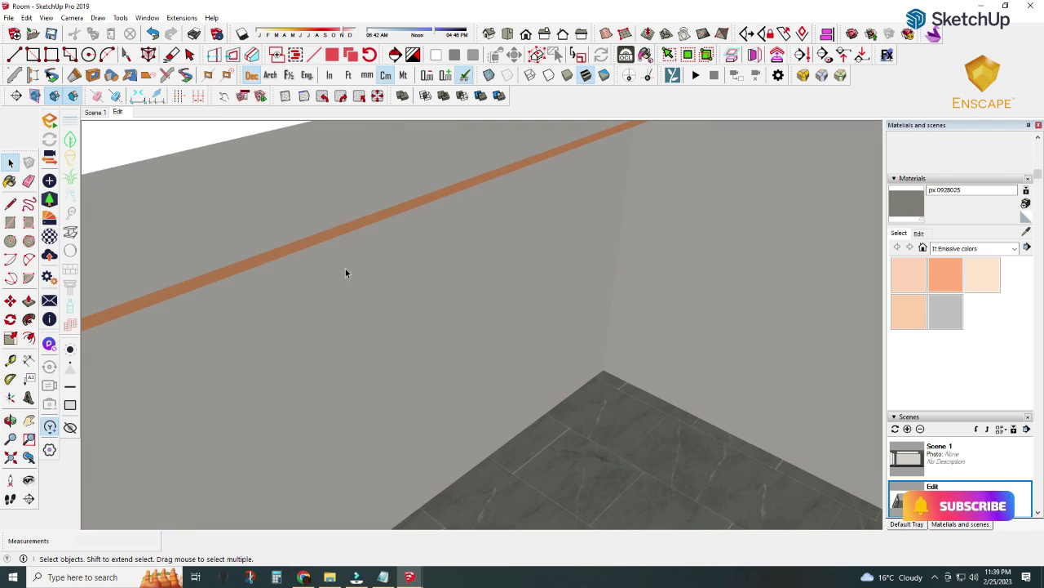
click(95, 112)
- Select the strip along the wall top and raise it to a new height
middle_drag(369, 213, 406, 263)
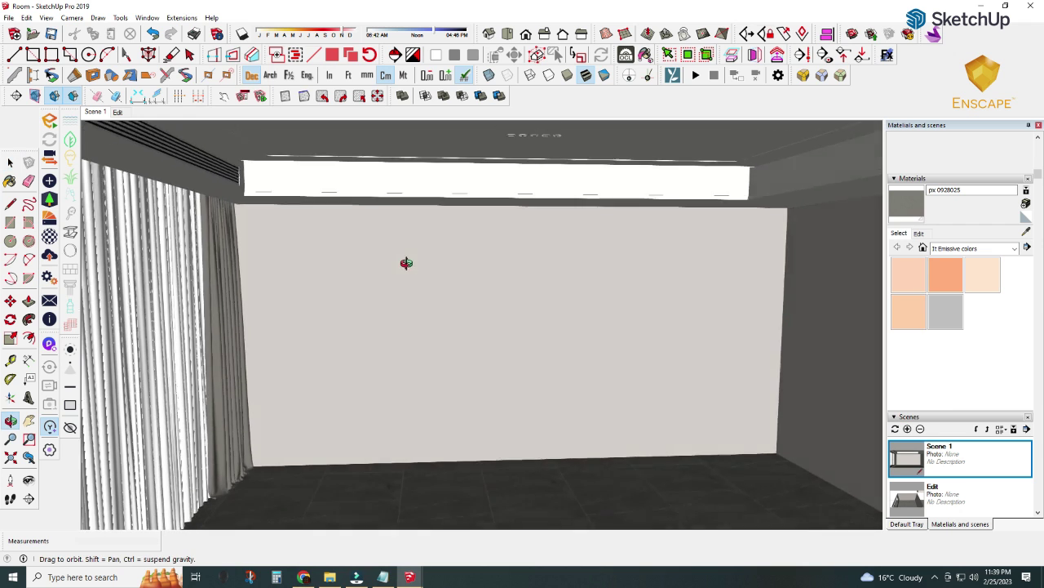
key(Page_Down)
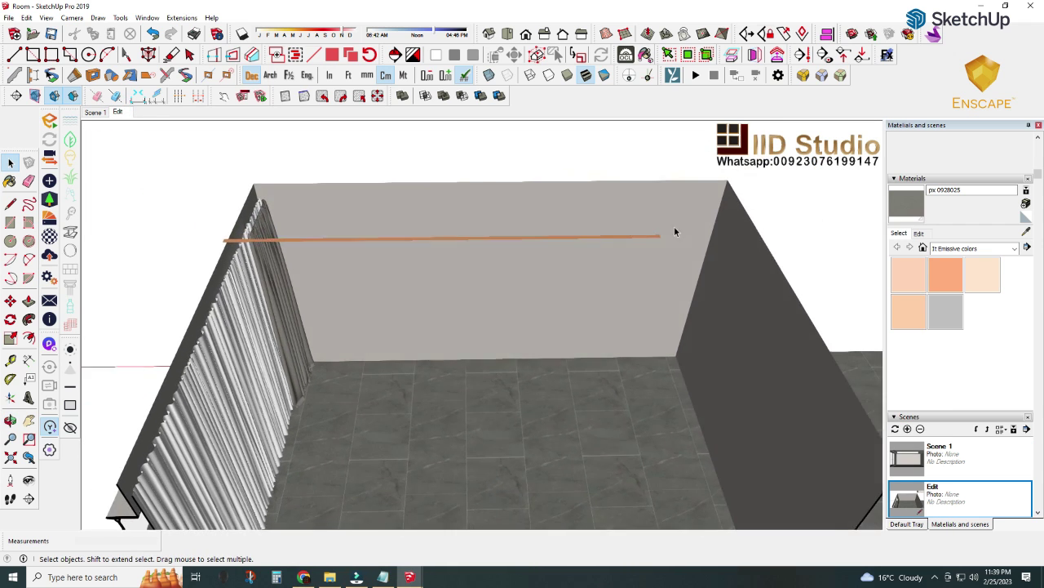
click(656, 246)
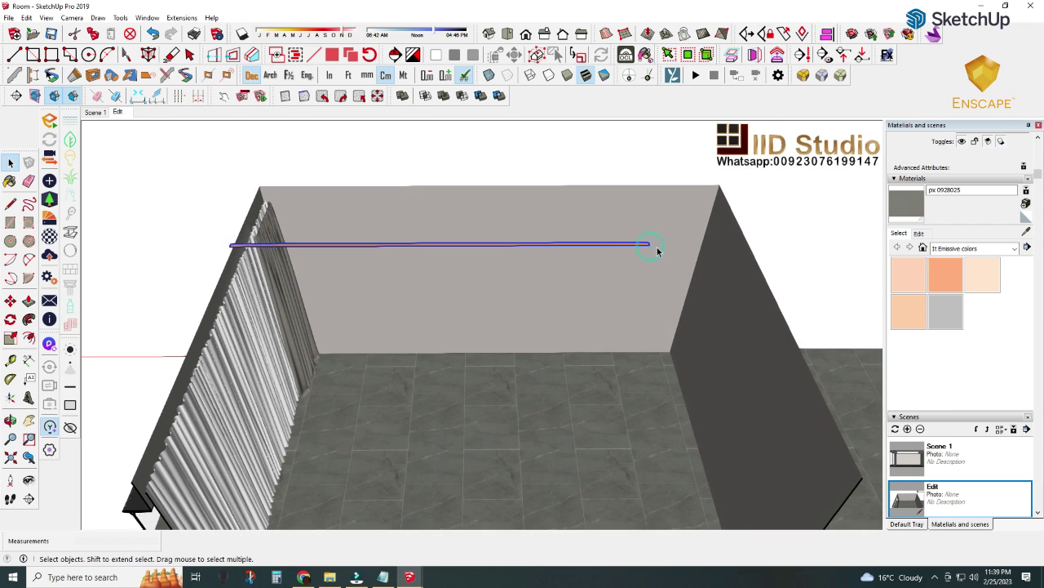
scroll(657, 251, up, 2)
click(637, 248)
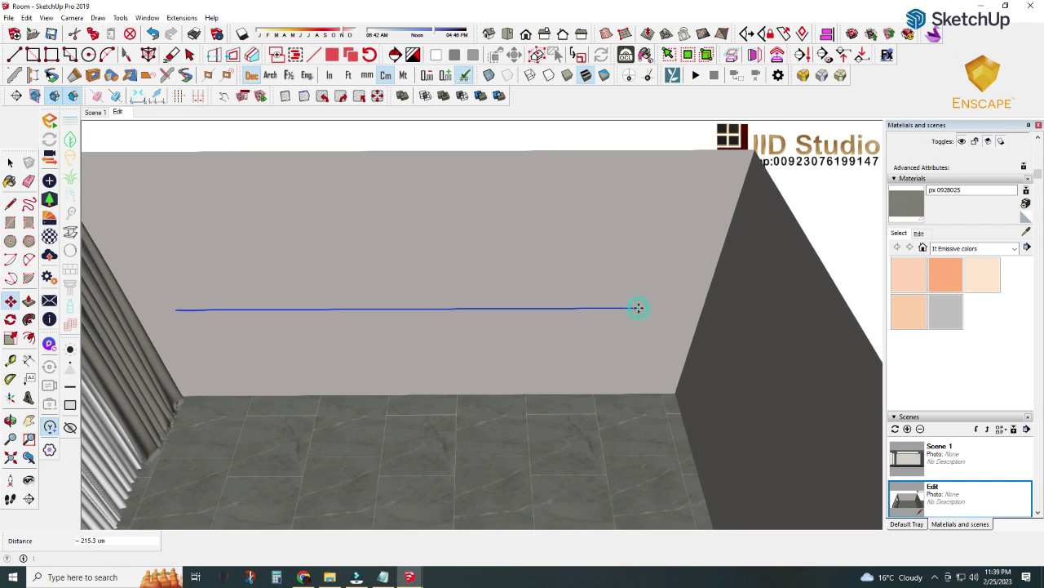
key(Page_Up)
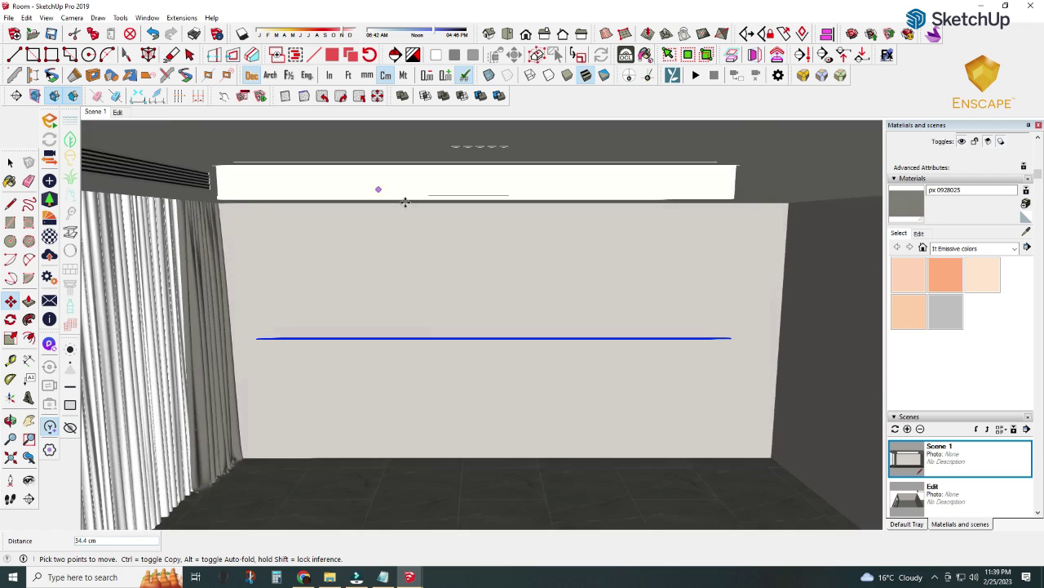
- Move the strip to snap against the molding corner inside the ceiling cove
middle_drag(779, 316, 753, 296)
click(694, 349)
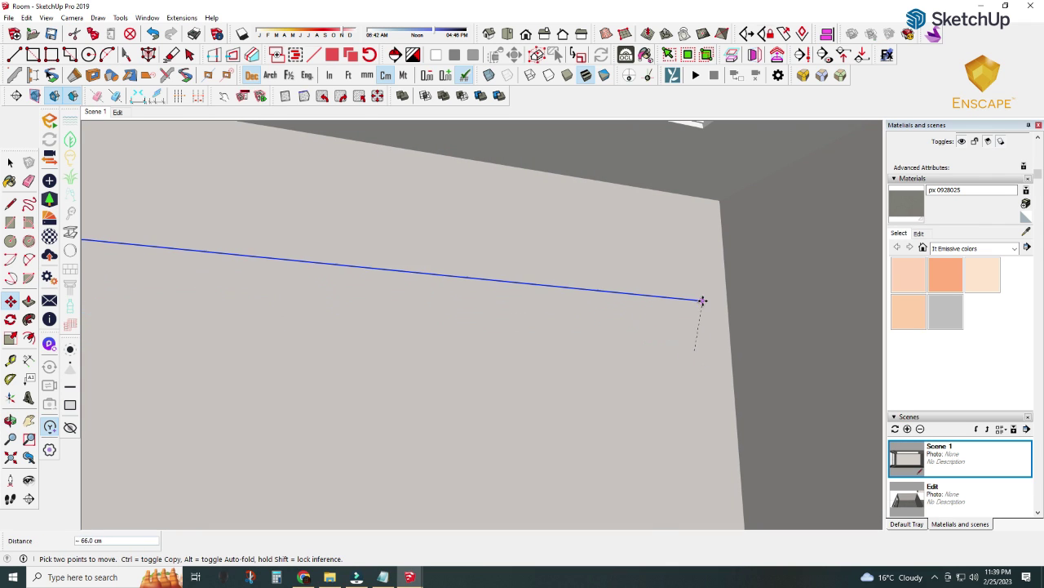
scroll(702, 298, up, 2)
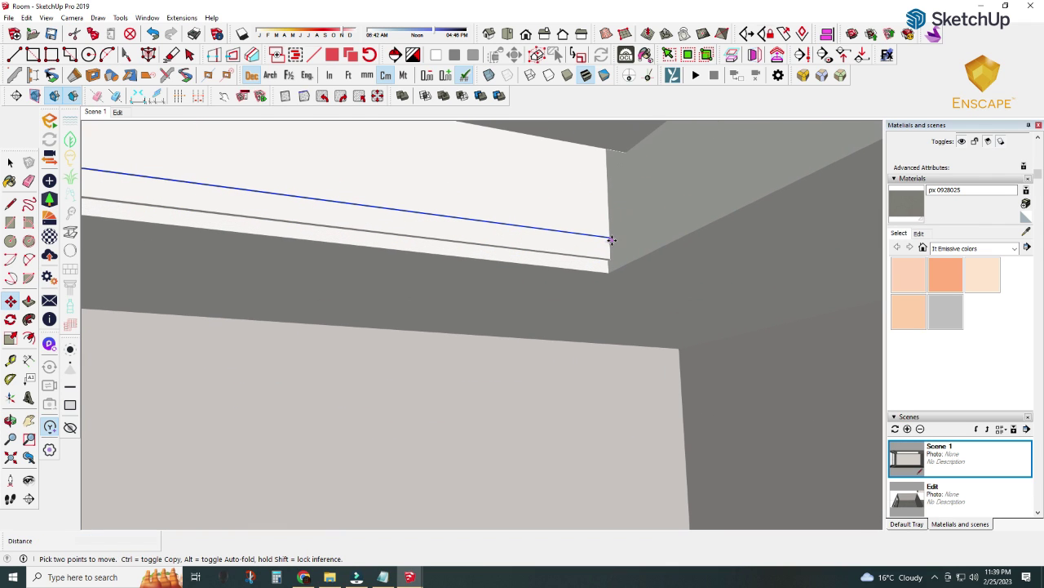
click(611, 234)
scroll(612, 236, up, 1)
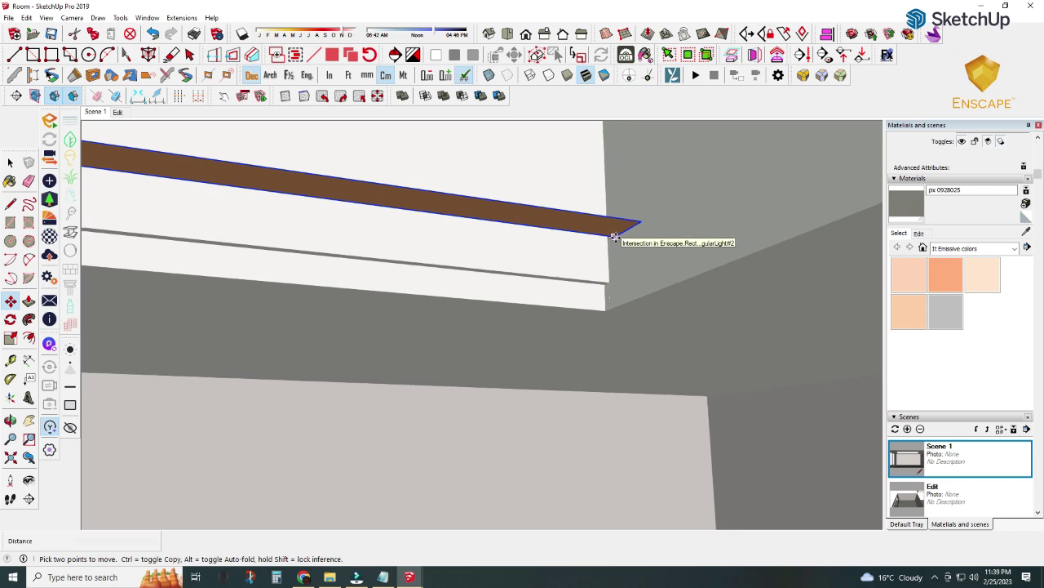
scroll(612, 237, up, 2)
scroll(612, 237, up, 1)
click(611, 235)
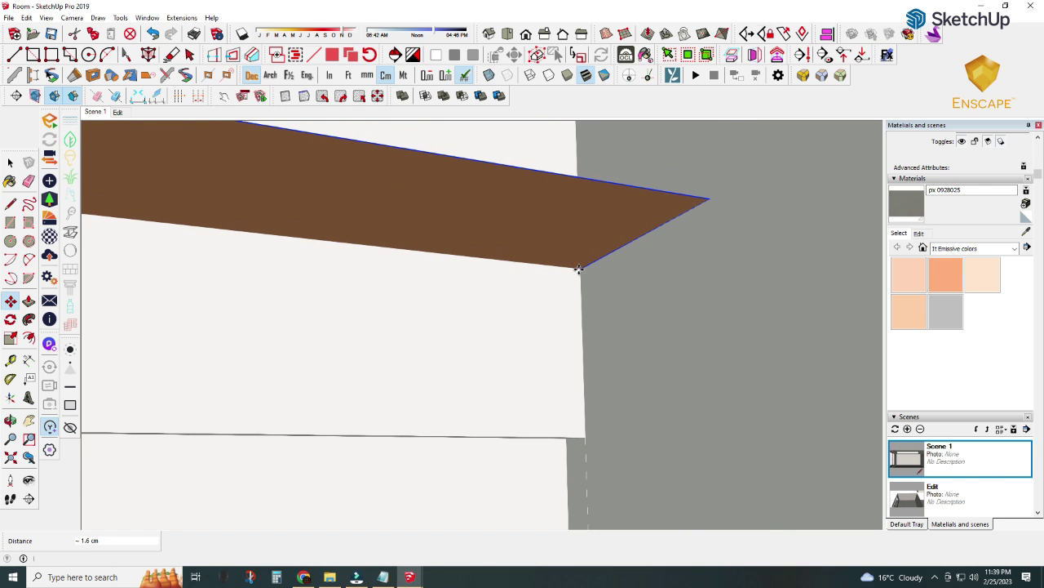
mouse_move(580, 269)
middle_down()
mouse_move(579, 233)
mouse_move(602, 217)
mouse_move(513, 401)
mouse_move(465, 240)
middle_up()
middle_drag(453, 147, 436, 378)
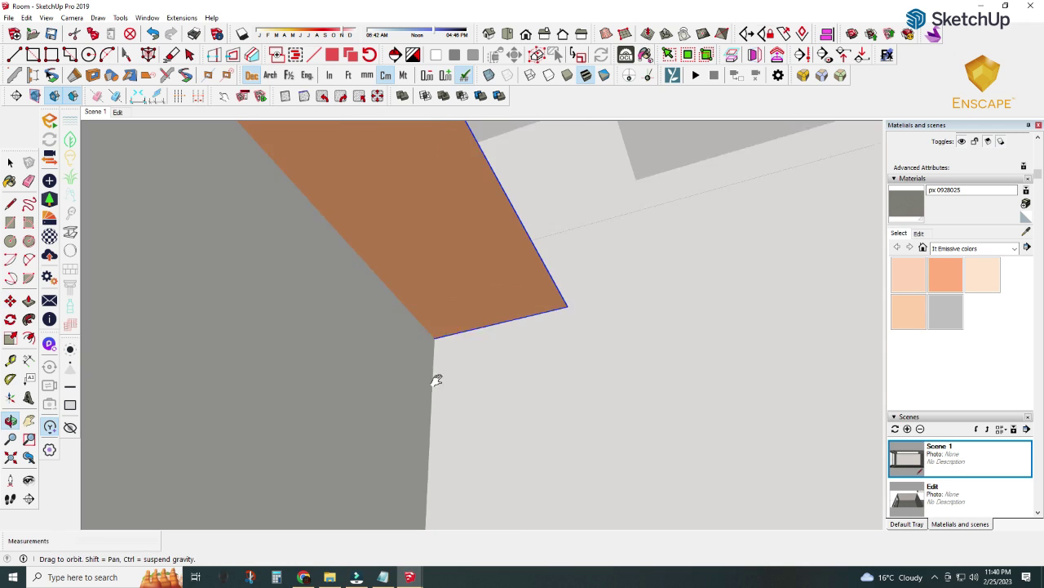
click(444, 239)
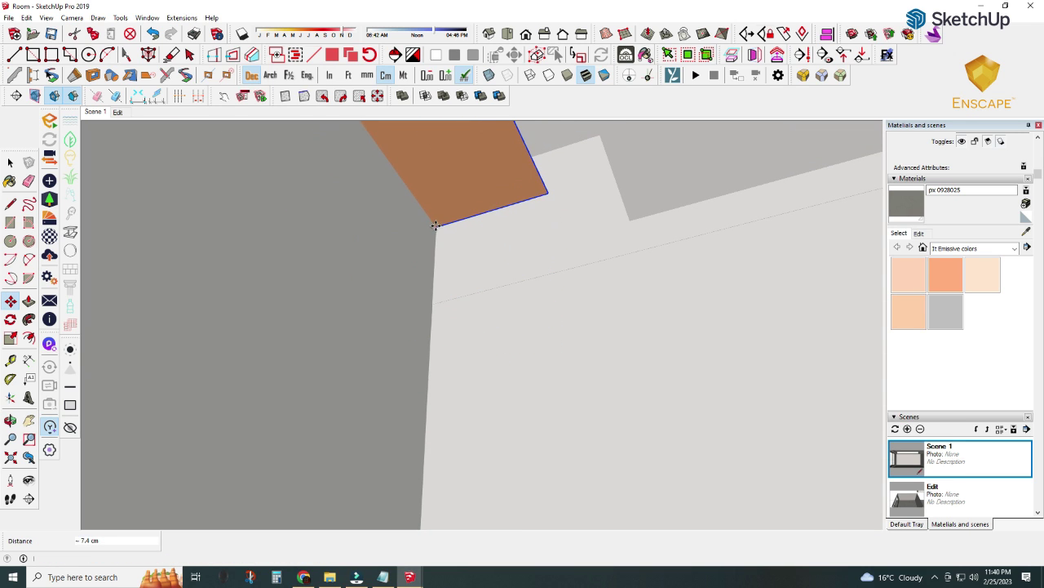
- Orbit and zoom out to view the room corner, ceiling and line-light strip
mouse_move(445, 239)
middle_down()
mouse_move(531, 427)
mouse_move(476, 331)
middle_up()
scroll(475, 331, down, 3)
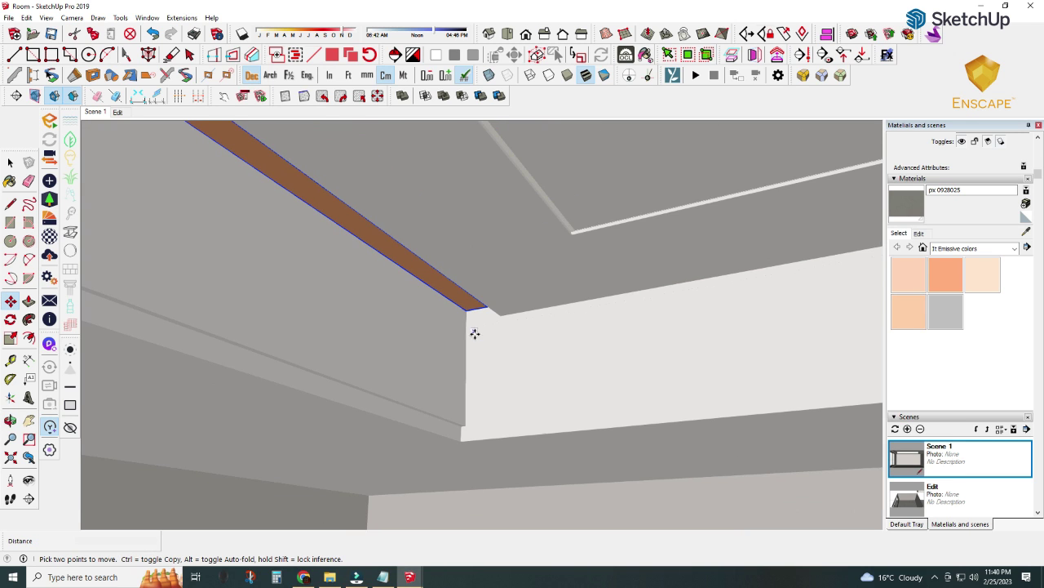
mouse_move(247, 260)
middle_down()
mouse_move(414, 318)
mouse_move(252, 340)
mouse_move(736, 387)
mouse_move(366, 310)
mouse_move(499, 303)
middle_up()
scroll(414, 319, down, 5)
scroll(401, 319, down, 3)
scroll(373, 340, down, 2)
scroll(490, 351, down, 2)
scroll(484, 404, down, 3)
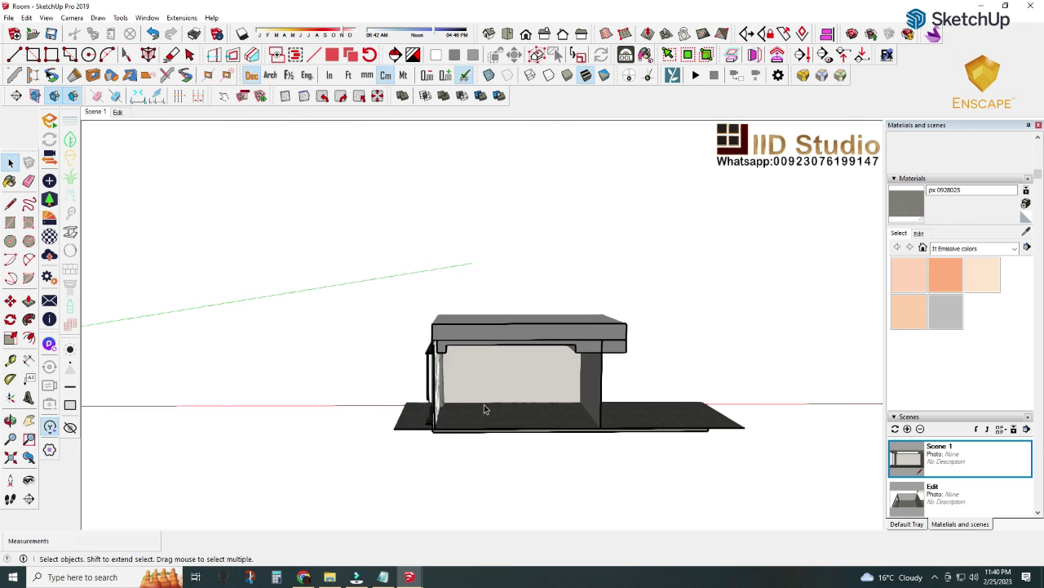
- Read the 'exterior sky' note, minimize it, show Scene 1, and restore SketchUp to half-screen
click(383, 577)
text(exterior sky light)
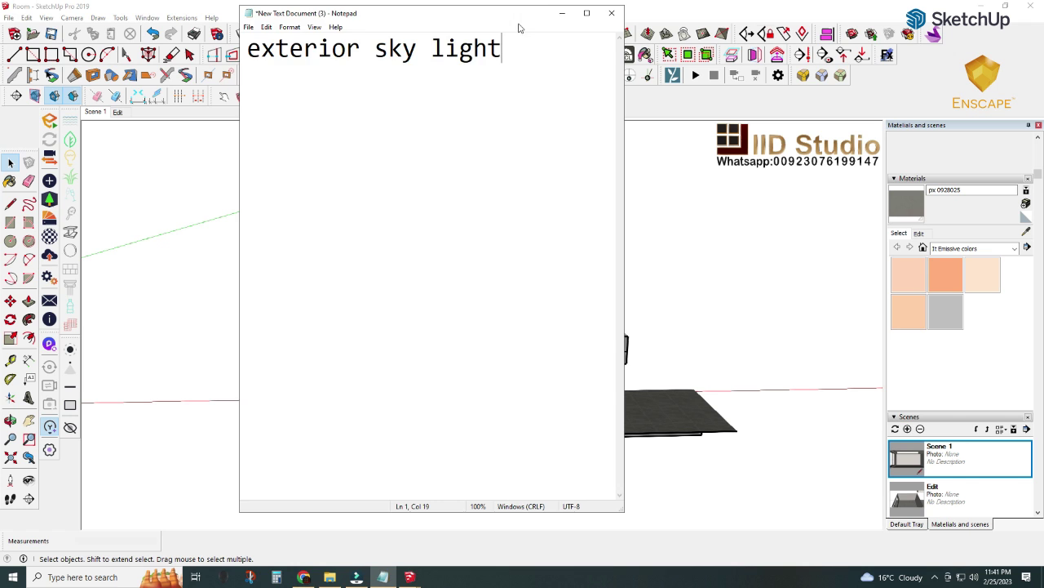
click(561, 13)
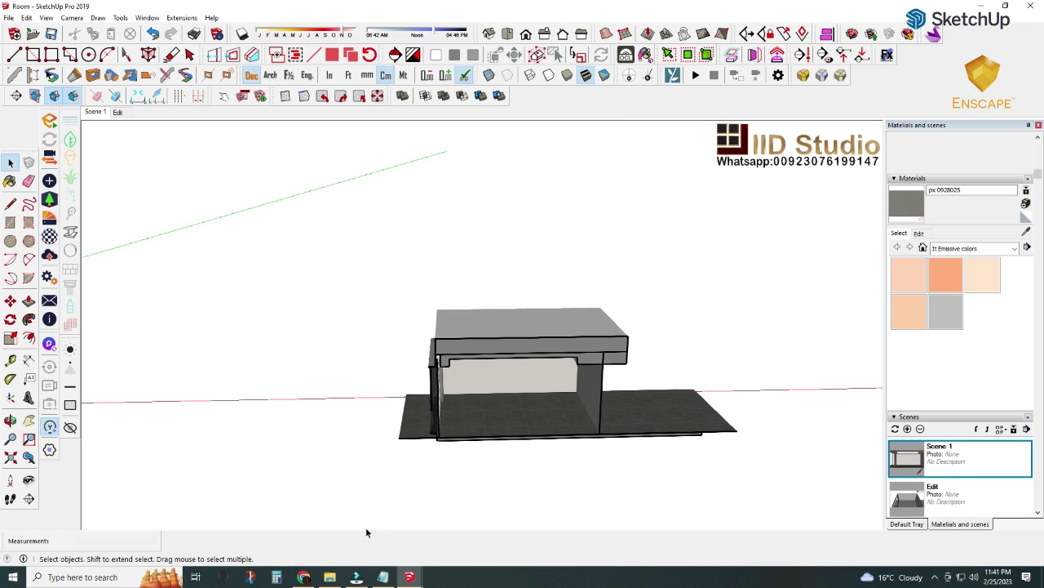
middle_drag(490, 351, 501, 338)
scroll(473, 380, up, 5)
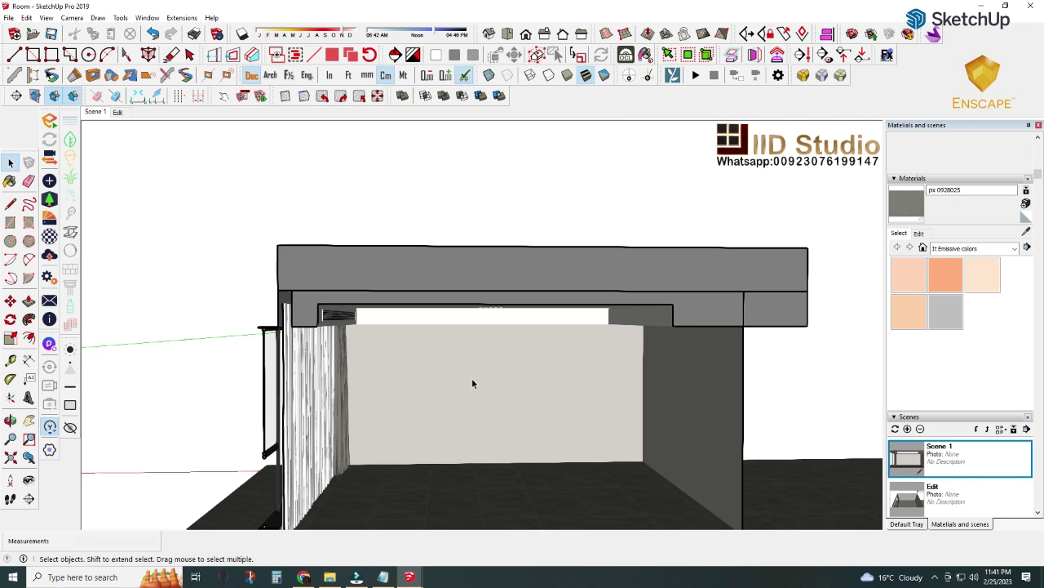
click(92, 112)
click(1005, 5)
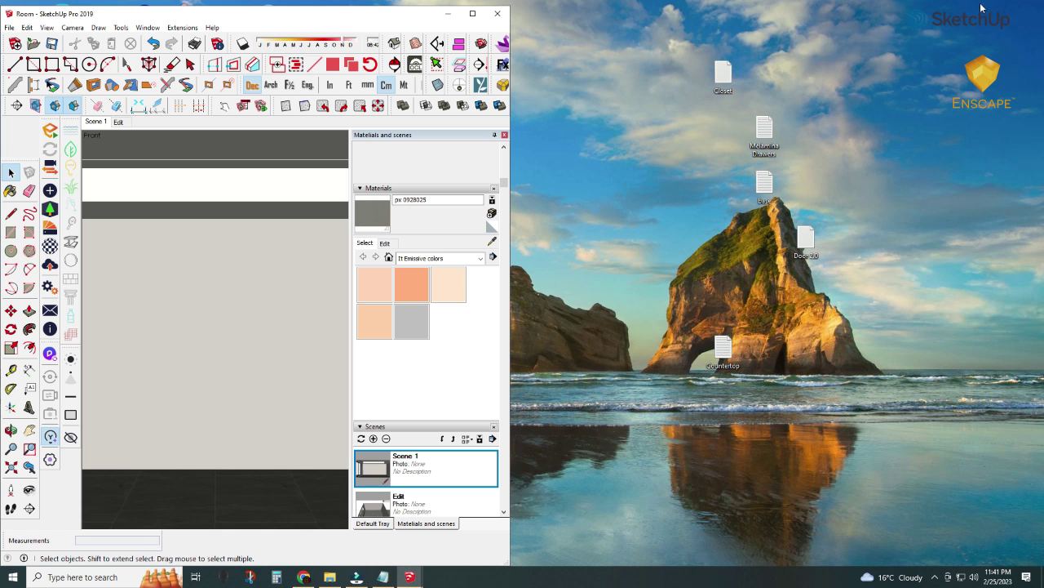
- Start Enscape, turn off auto exposure, and zero motion blur, lens flare, bloom, vignette and chromatic aberration
click(49, 137)
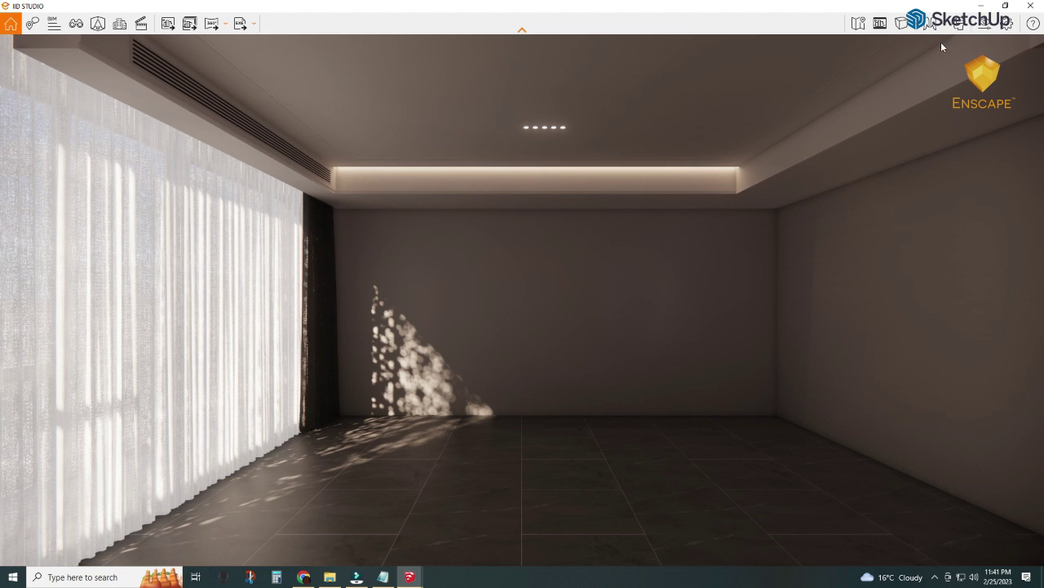
click(986, 29)
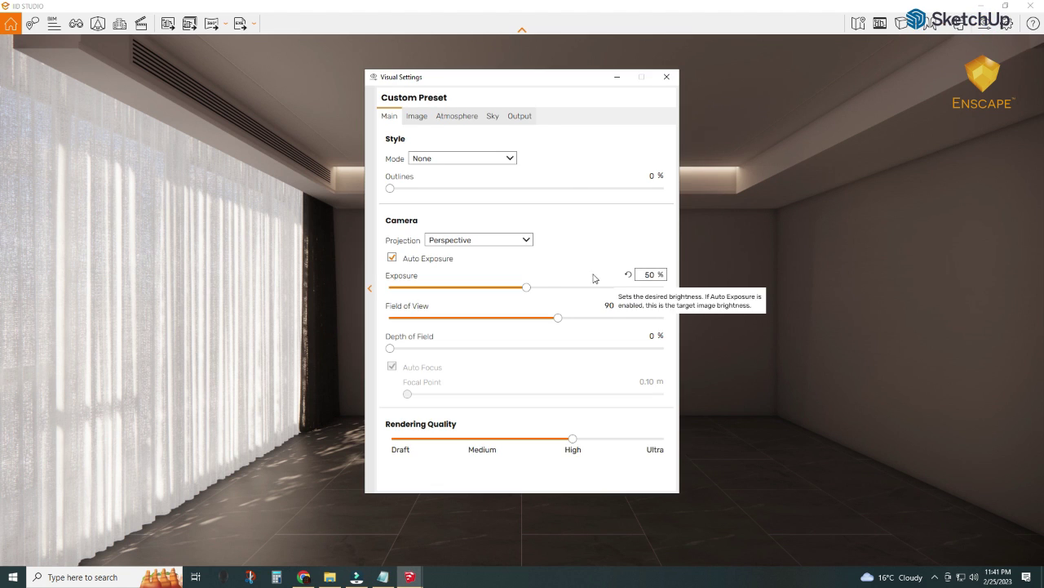
click(390, 254)
click(416, 116)
drag(390, 347, 389, 343)
drag(525, 374, 389, 374)
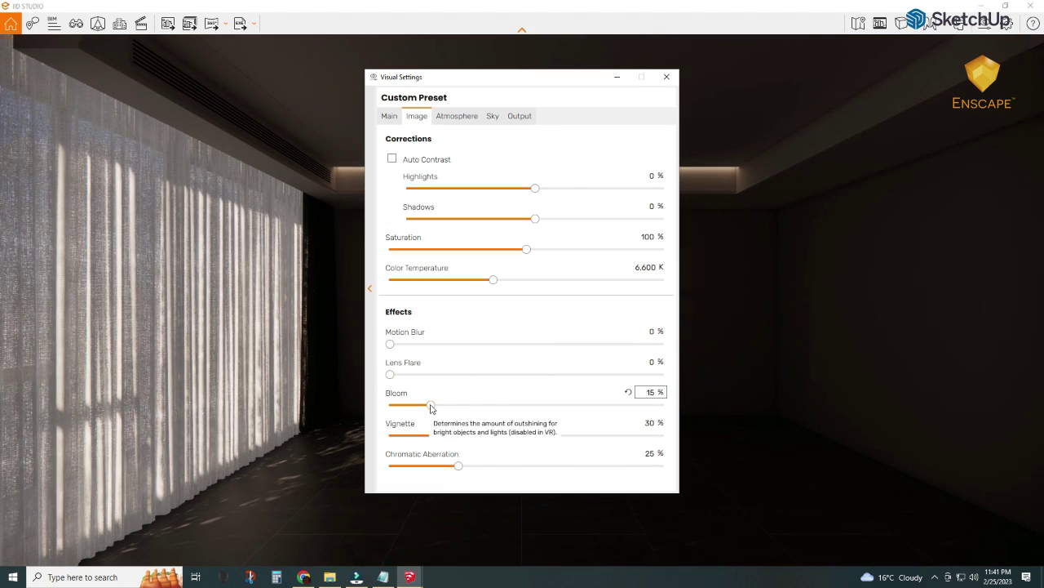
drag(431, 404, 390, 404)
drag(472, 435, 390, 435)
drag(458, 465, 361, 467)
- Set the Enscape sky horizon source to Skybox and browse for an image
click(493, 116)
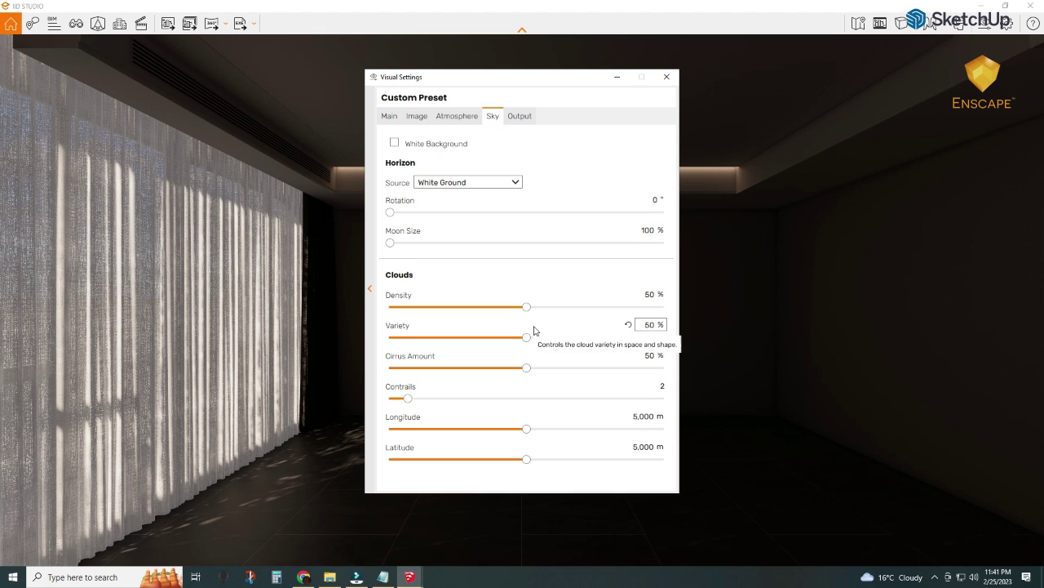
click(496, 181)
click(457, 209)
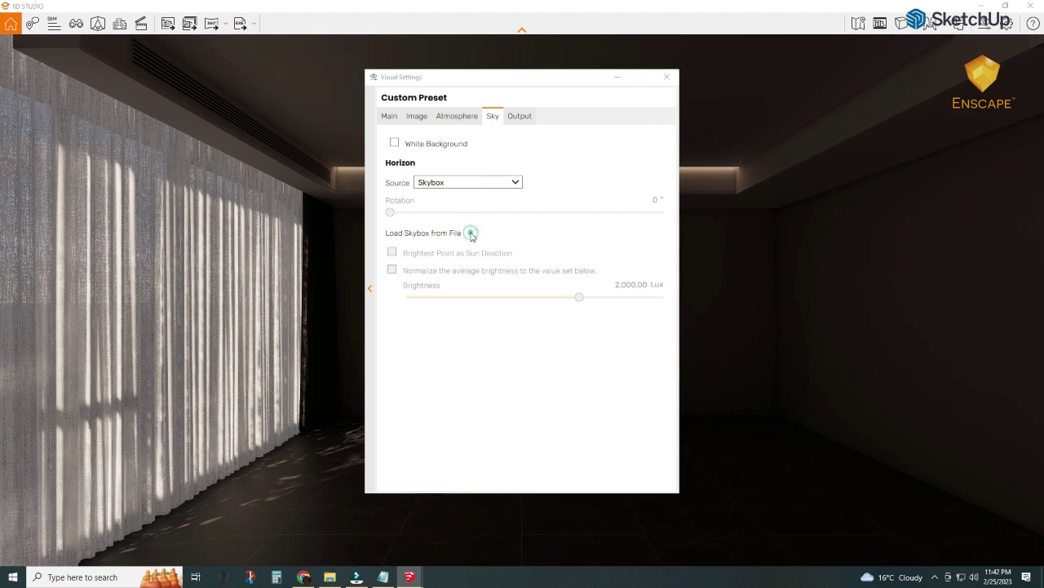
click(472, 232)
drag(484, 261, 485, 364)
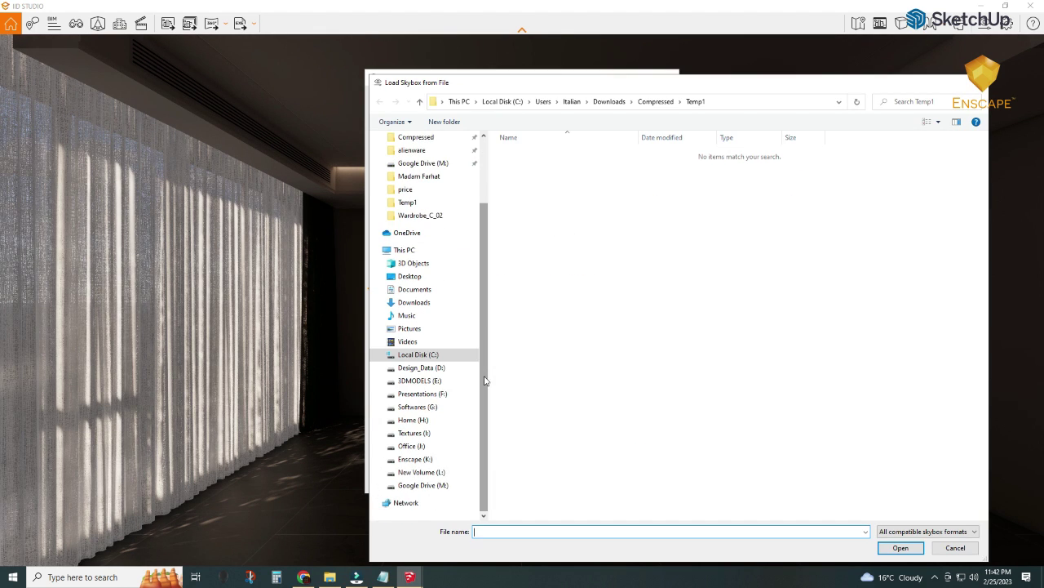
drag(484, 293, 483, 224)
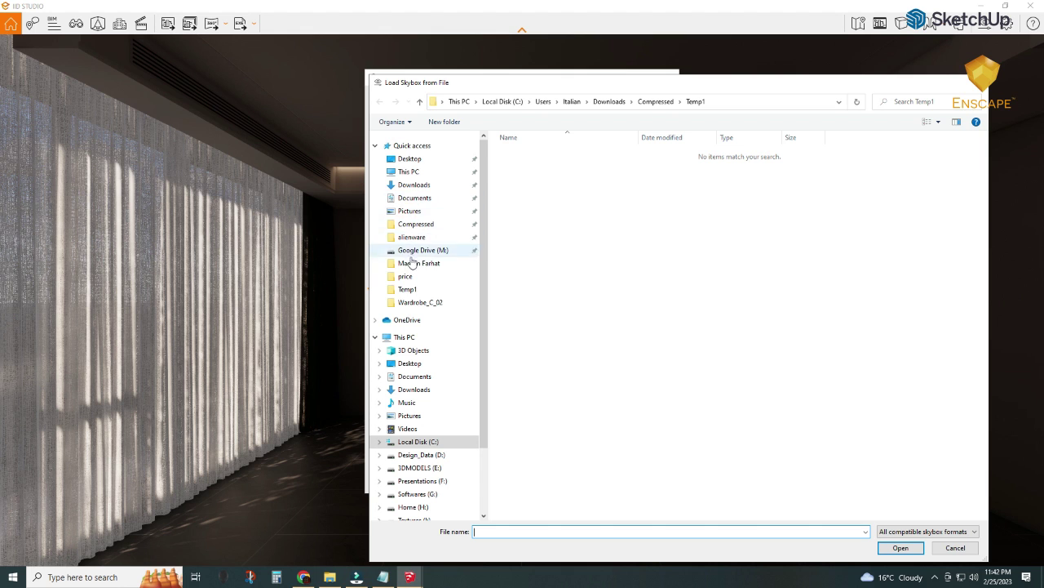
- Load bai.jpg from E: > coool de > Living > Living_C02 > HDR as the skybox
click(412, 469)
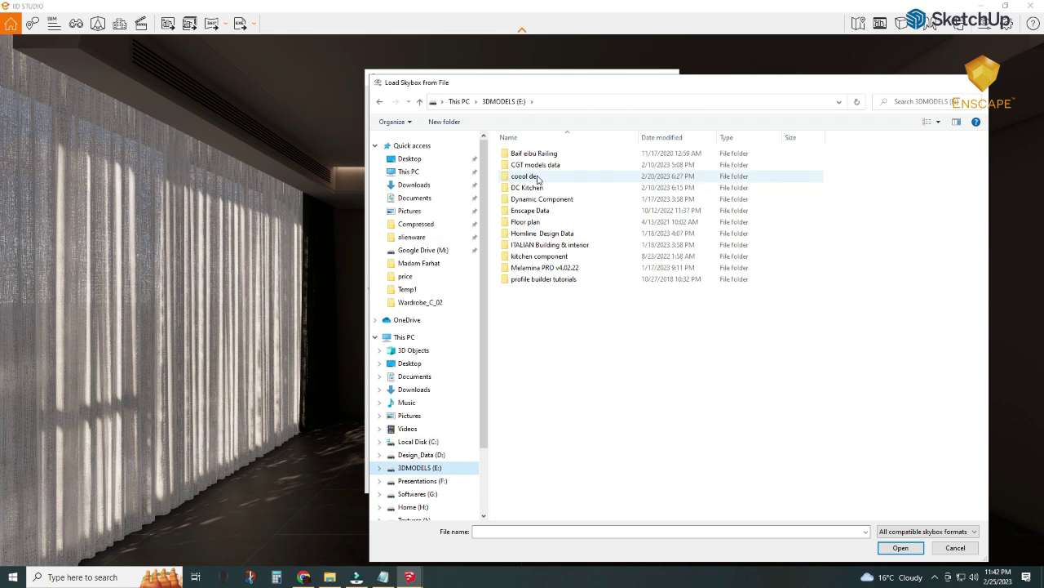
double_click(527, 175)
double_click(527, 280)
double_click(529, 155)
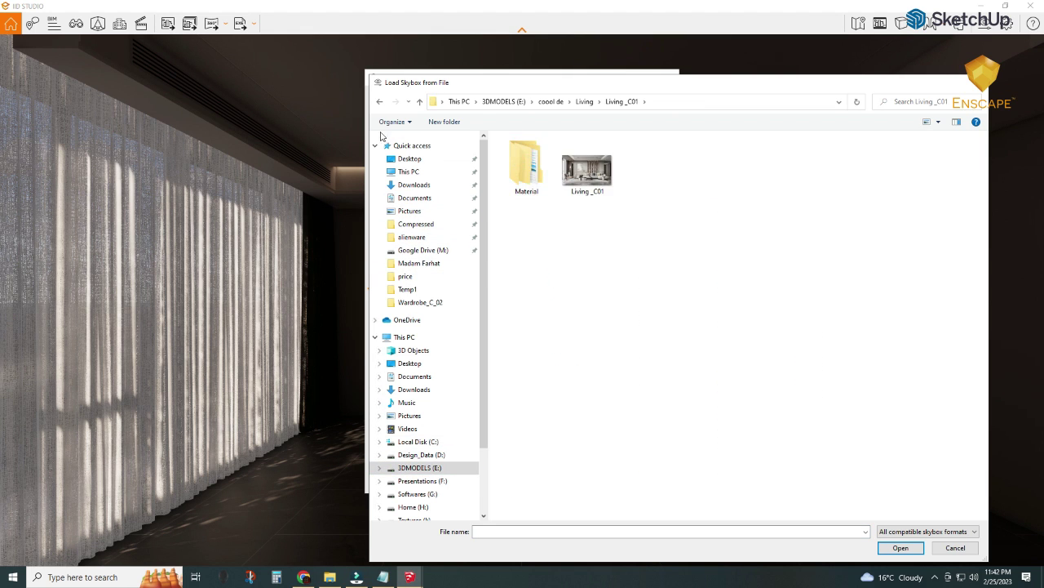
click(379, 101)
double_click(527, 165)
double_click(510, 152)
double_click(510, 153)
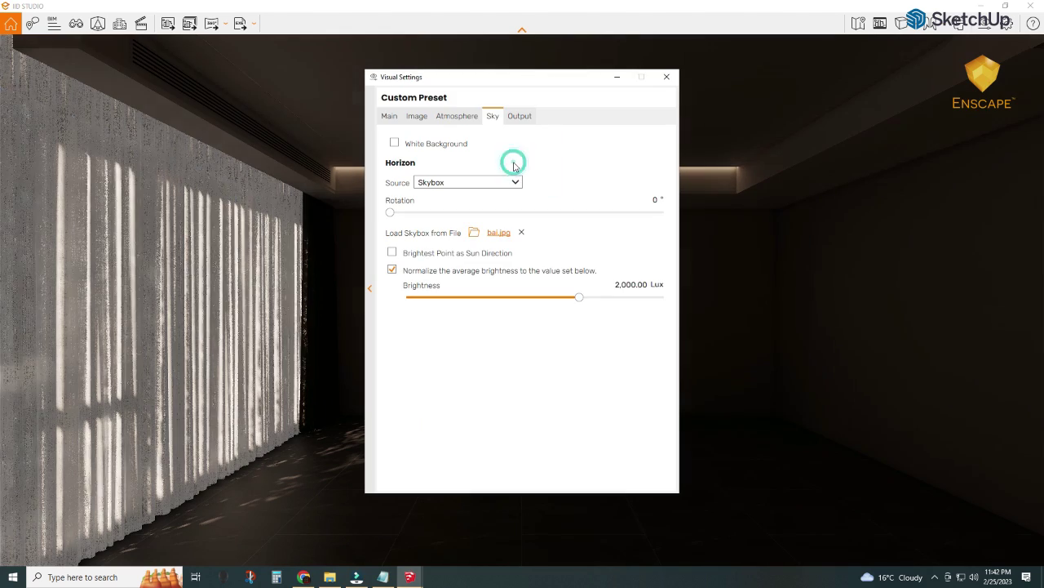
- Set skybox brightness to 8,000 lux, exposure to 52%, and sun brightness to 0%
drag(576, 297, 591, 302)
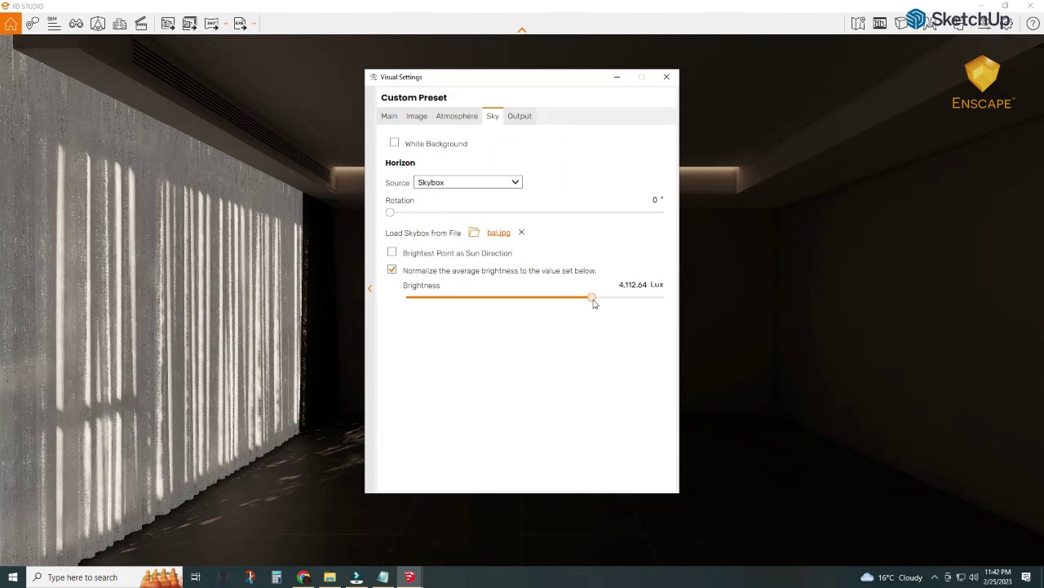
click(624, 290)
text(8,000)
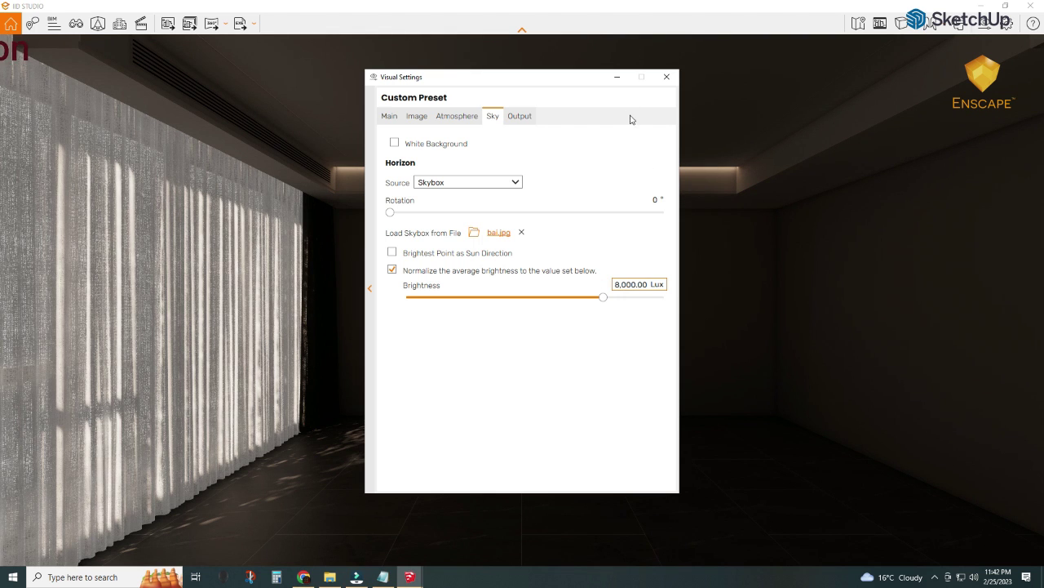
click(388, 117)
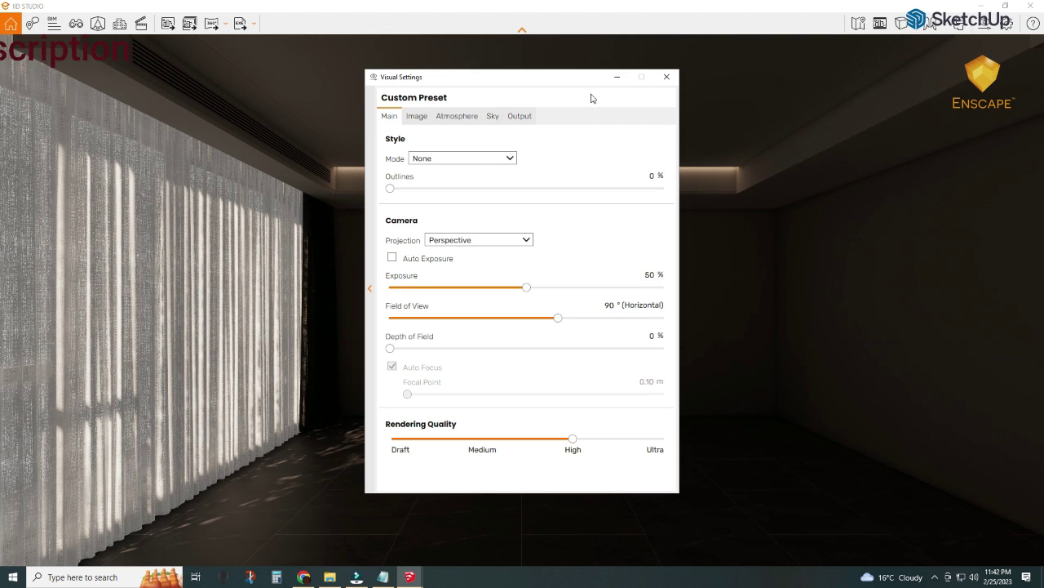
click(532, 290)
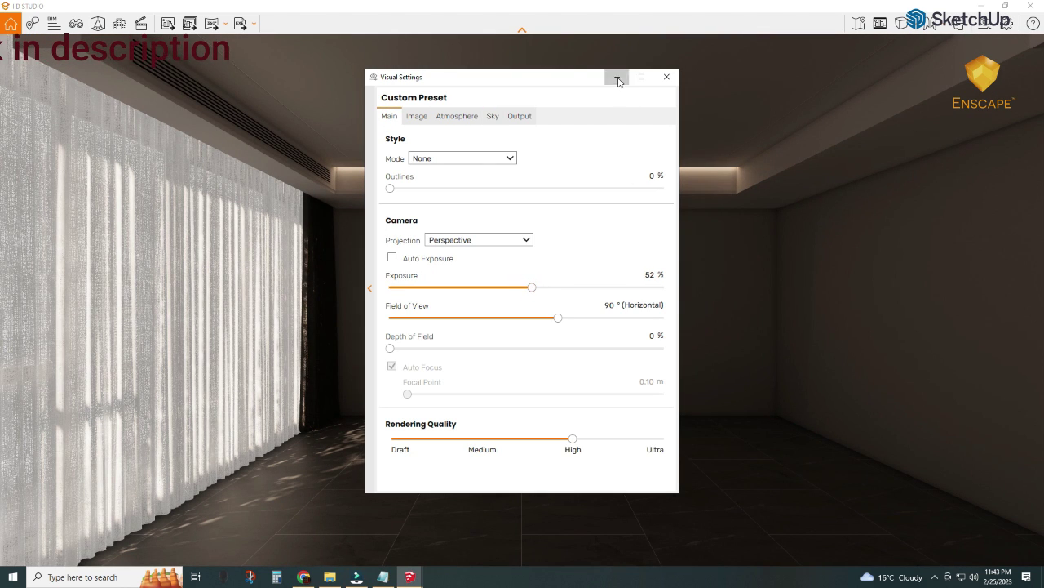
click(618, 78)
click(445, 117)
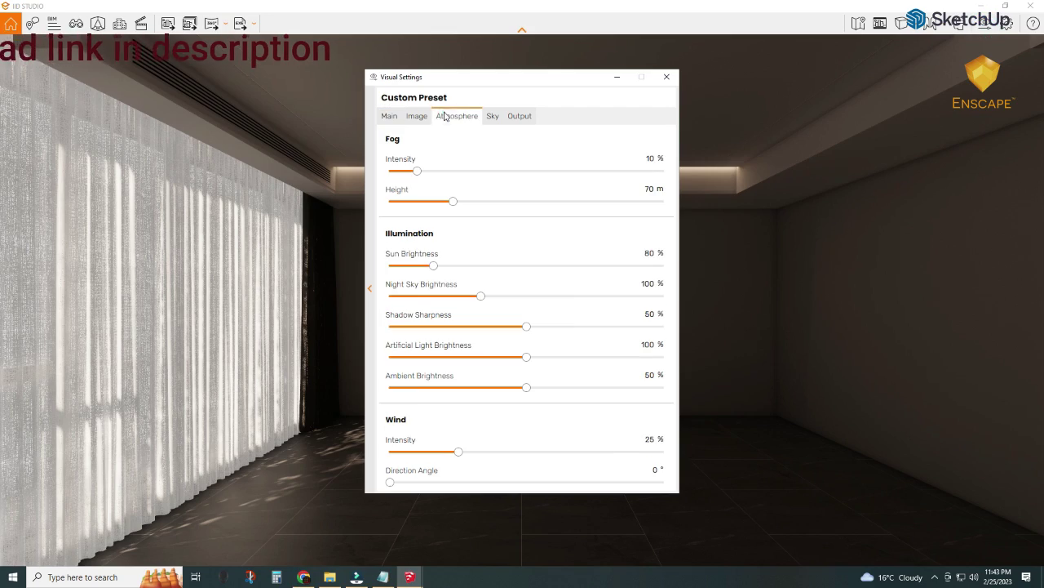
drag(433, 266, 389, 265)
- Hide Enscape's settings, restore it to half-screen, and switch SketchUp to the Edit scene
click(616, 78)
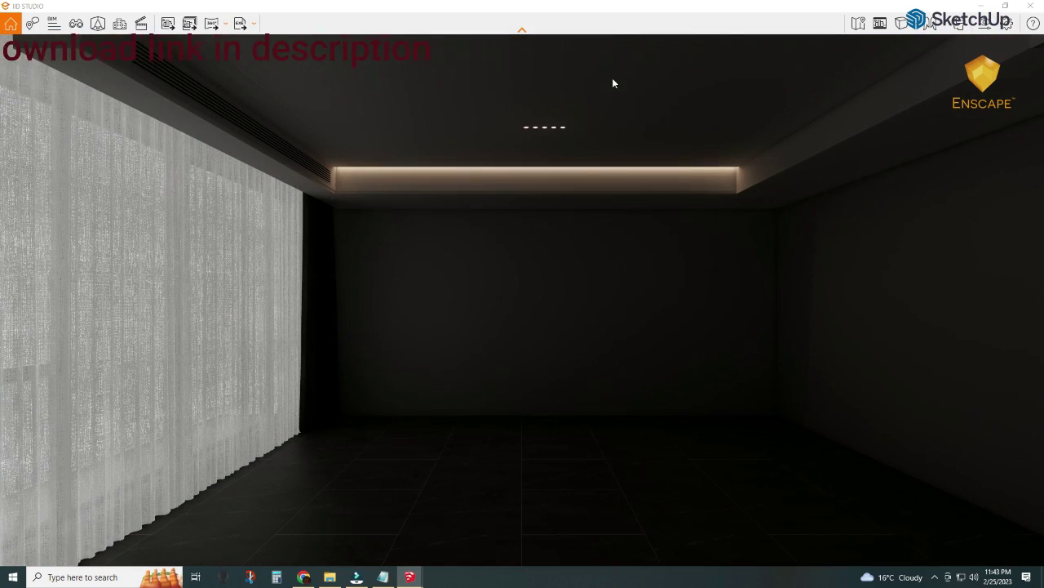
click(1005, 7)
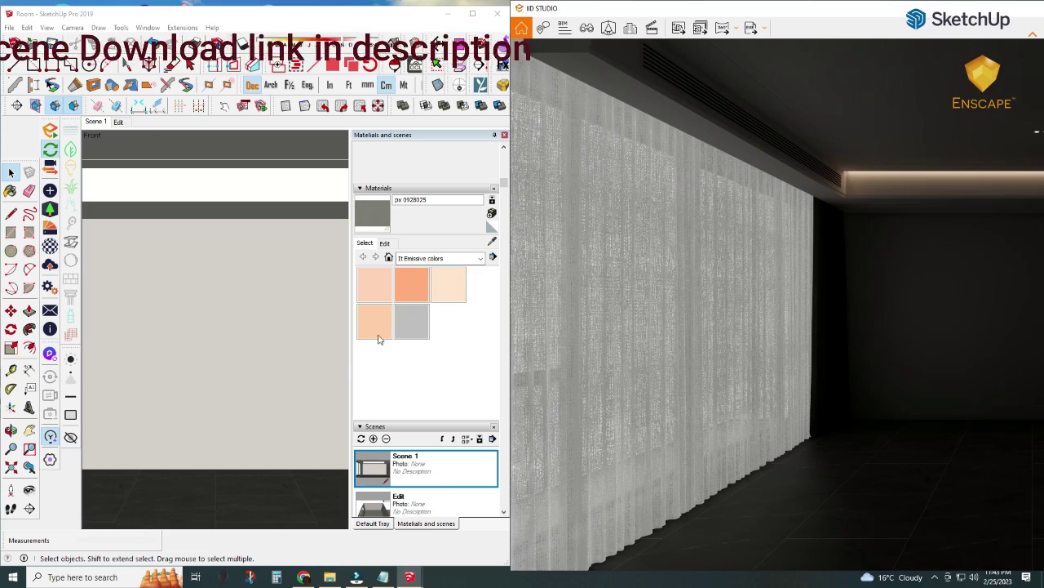
click(122, 126)
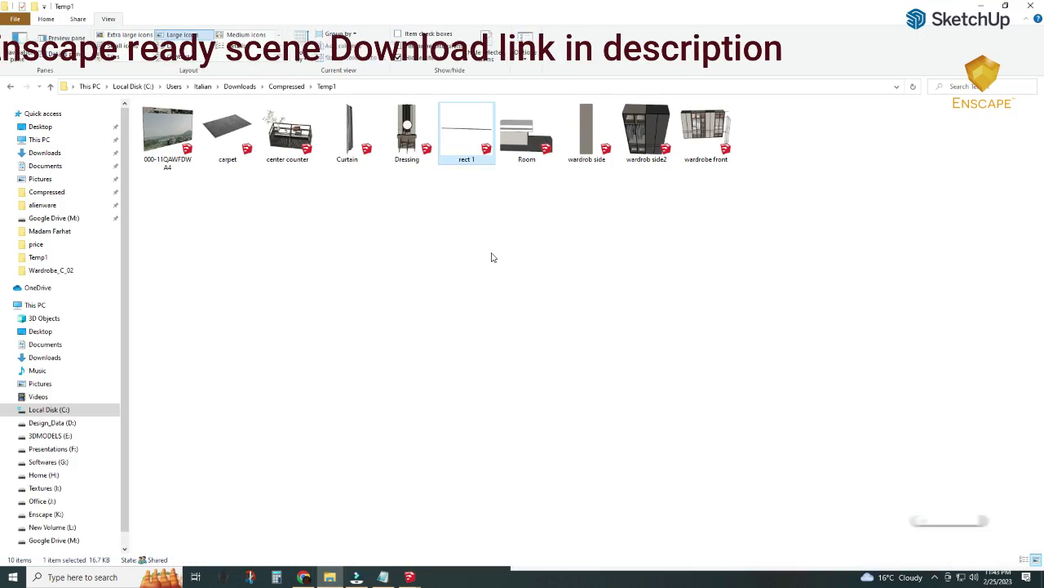
click(491, 255)
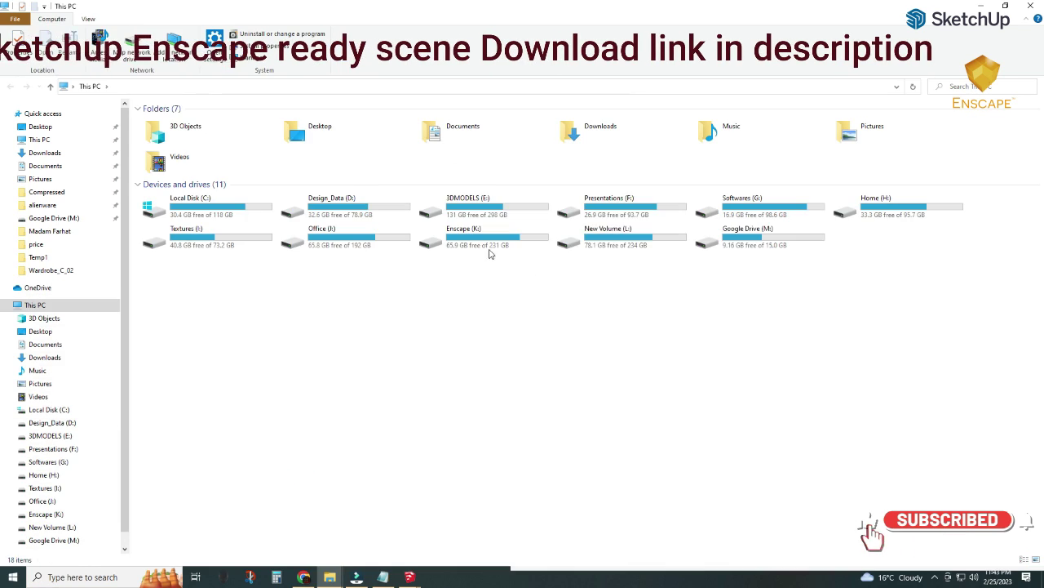
- Drag group_4 from E: > coool de > Exterior sun&sky Light into the SketchUp viewport
double_click(522, 212)
double_click(164, 144)
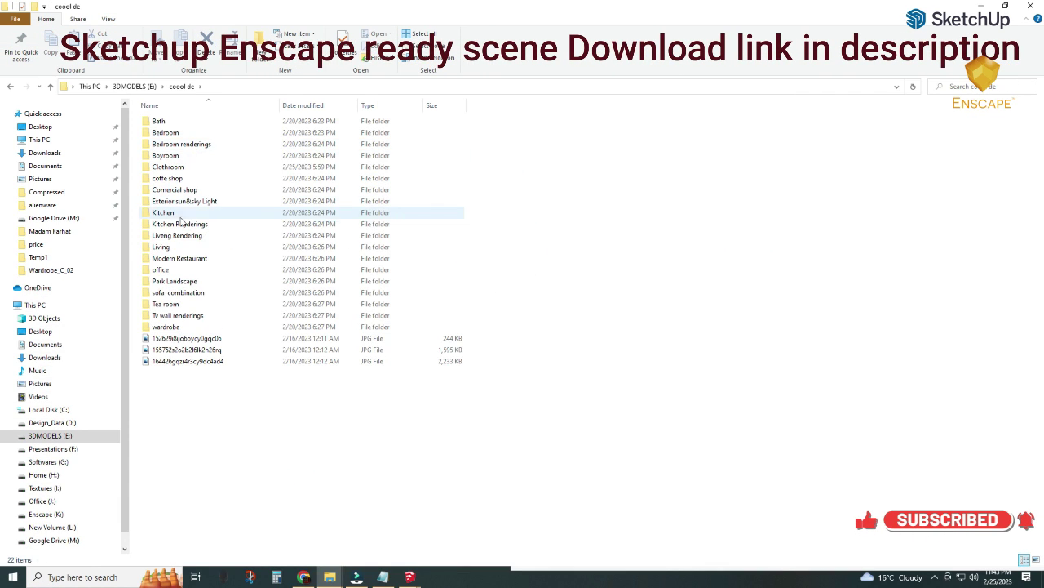
double_click(186, 215)
drag(945, 139, 323, 555)
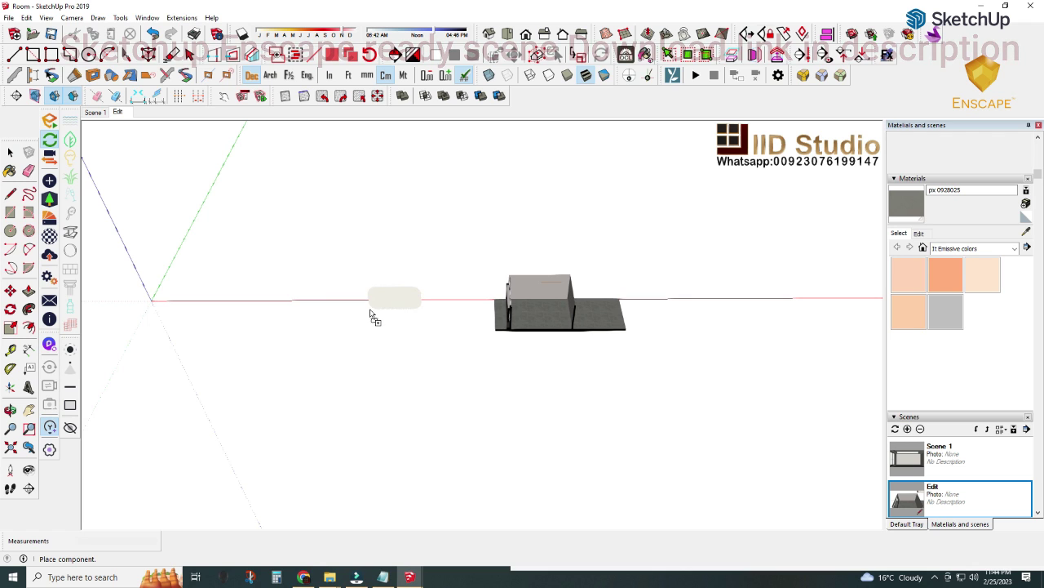
- Place the imported group_4 panel and rotate it -85° to stand upright
drag(322, 555, 372, 308)
click(373, 302)
middle_drag(373, 302, 449, 261)
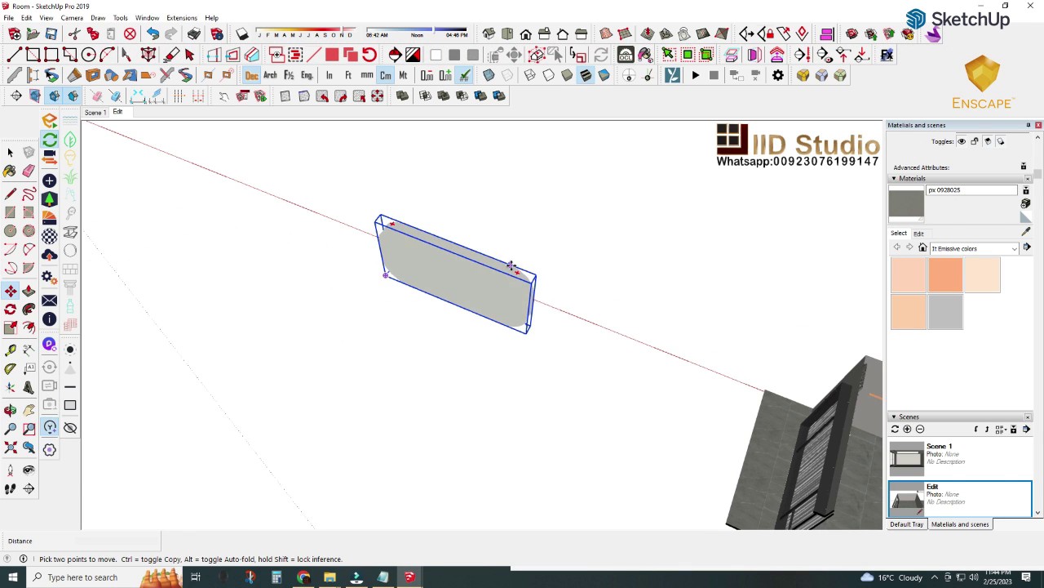
key(q)
click(453, 244)
click(478, 196)
click(437, 281)
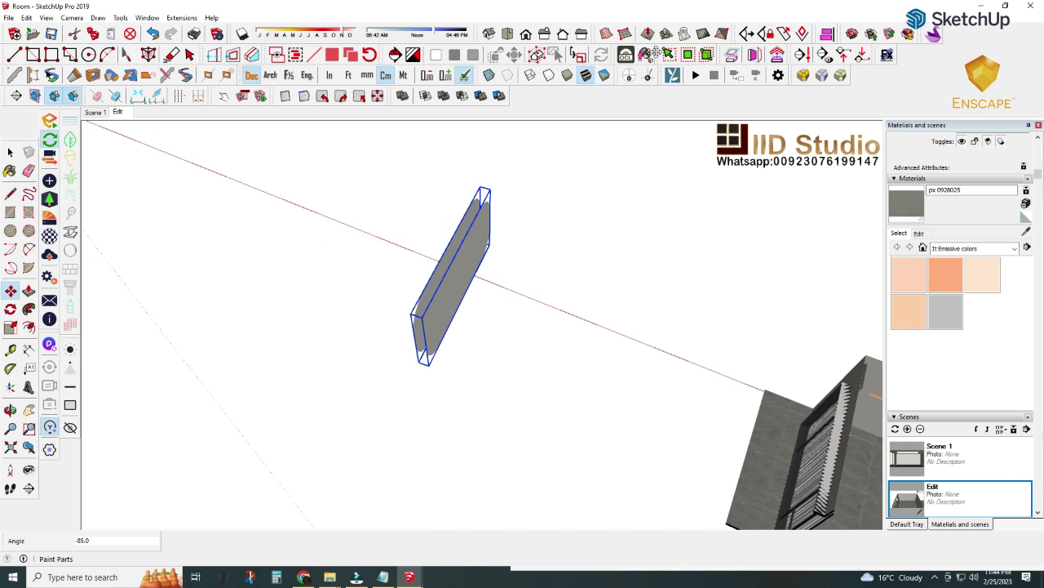
- Check the back and left views and move the panel outside the room's glass front
click(563, 34)
click(581, 34)
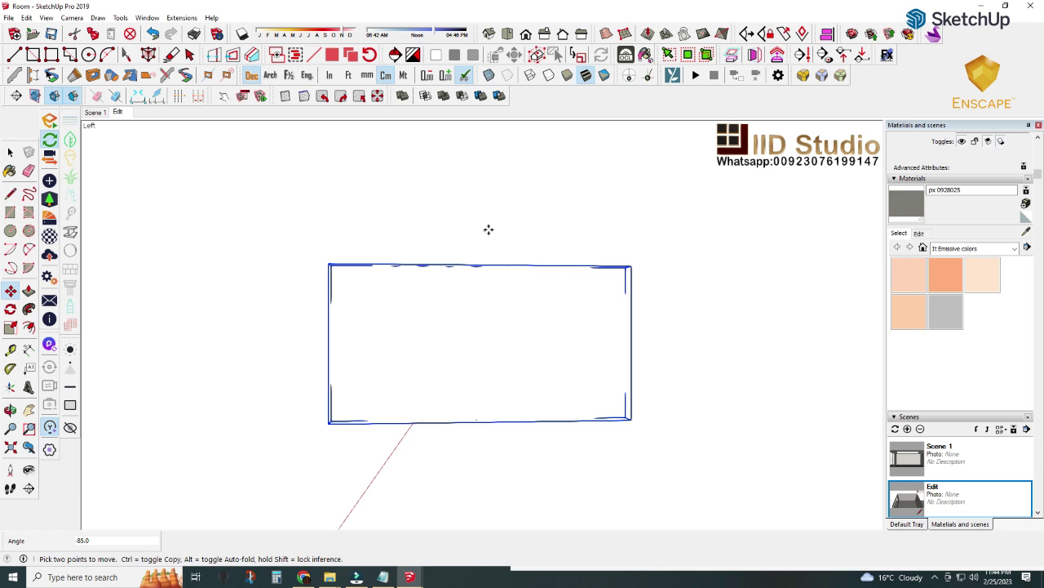
scroll(476, 263, up, 2)
scroll(476, 263, down, 2)
scroll(476, 263, down, 3)
mouse_move(476, 264)
middle_down()
mouse_move(465, 297)
mouse_move(470, 281)
mouse_move(303, 343)
mouse_move(185, 403)
middle_up()
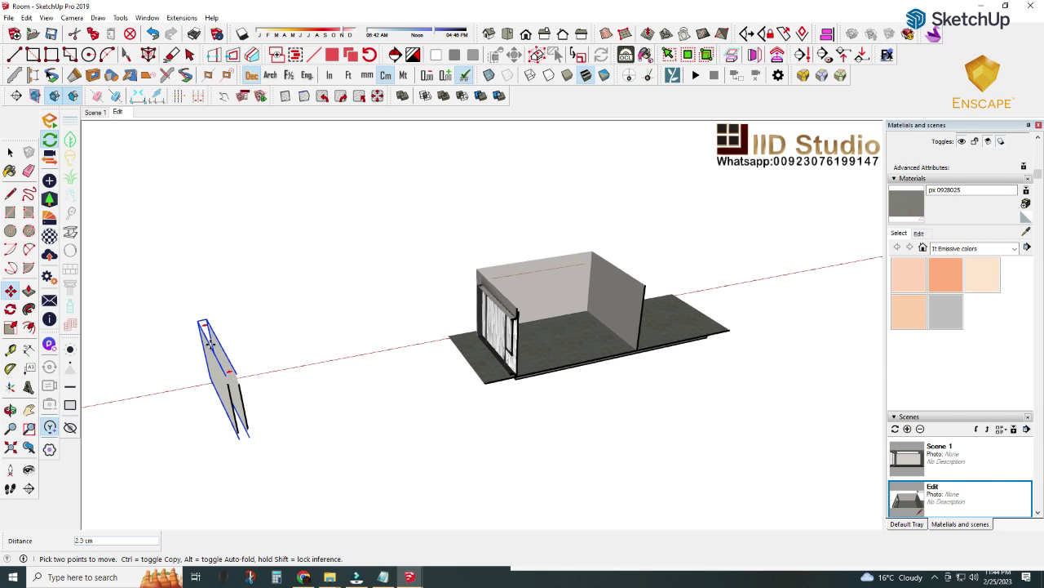
mouse_move(218, 347)
middle_down()
mouse_move(237, 367)
mouse_move(508, 381)
middle_up()
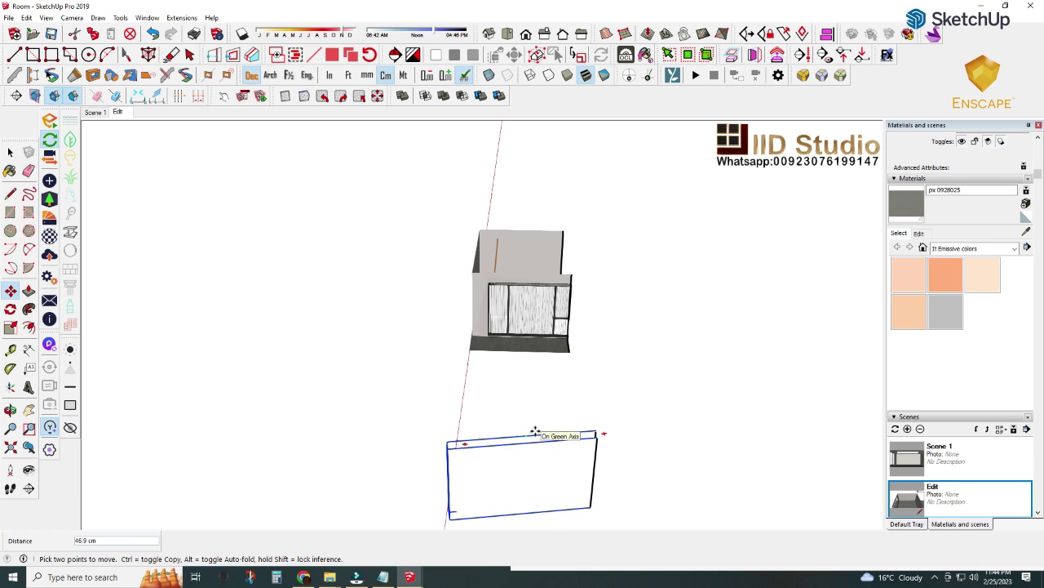
click(534, 432)
mouse_move(534, 432)
middle_down()
mouse_move(542, 325)
mouse_move(351, 310)
middle_up()
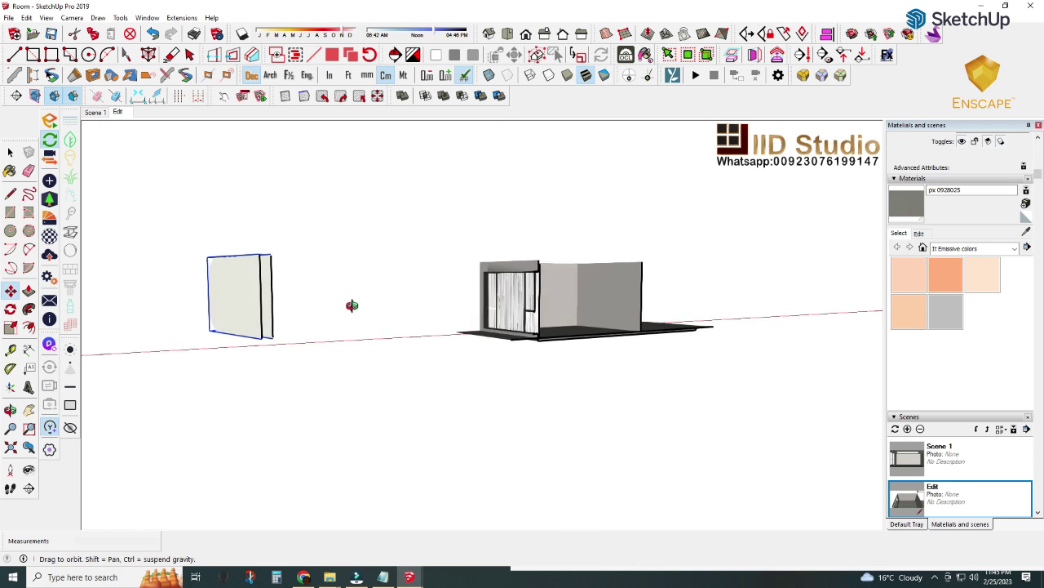
- Return to the Scene 1 interior view and bring the Enscape render window forward
click(118, 112)
click(98, 111)
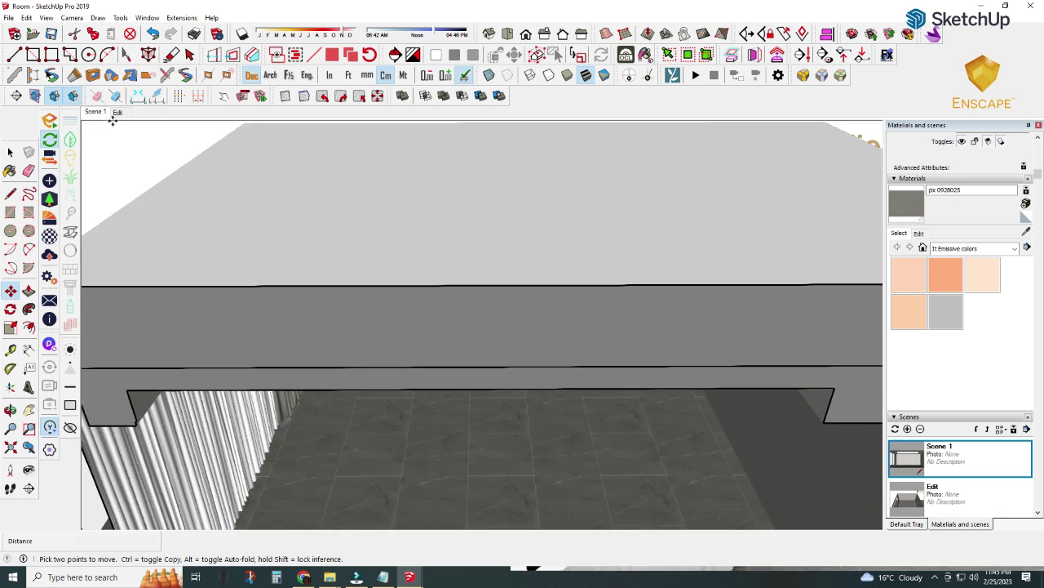
scroll(513, 302, down, 5)
scroll(393, 341, down, 5)
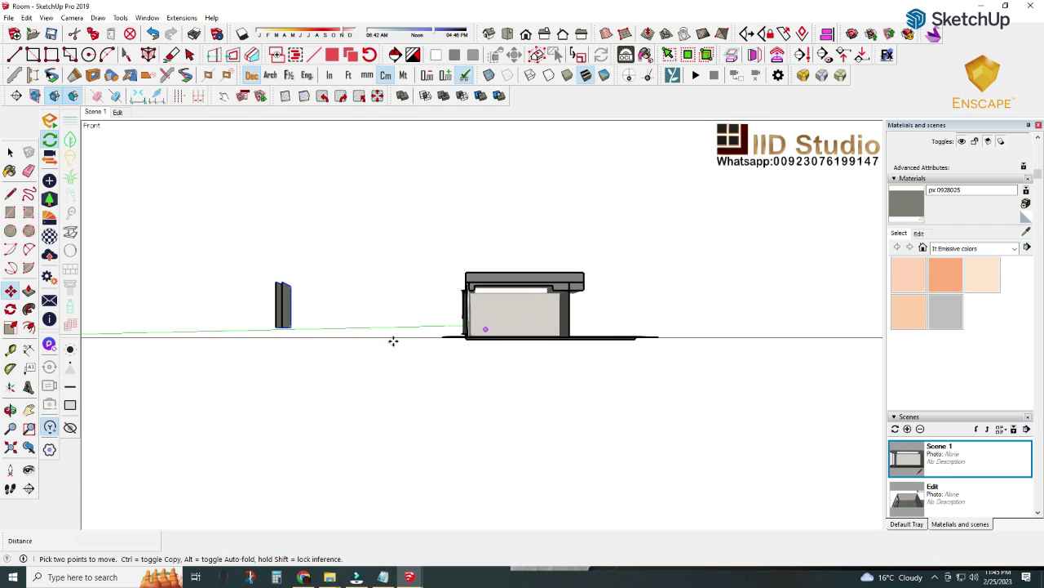
mouse_move(411, 577)
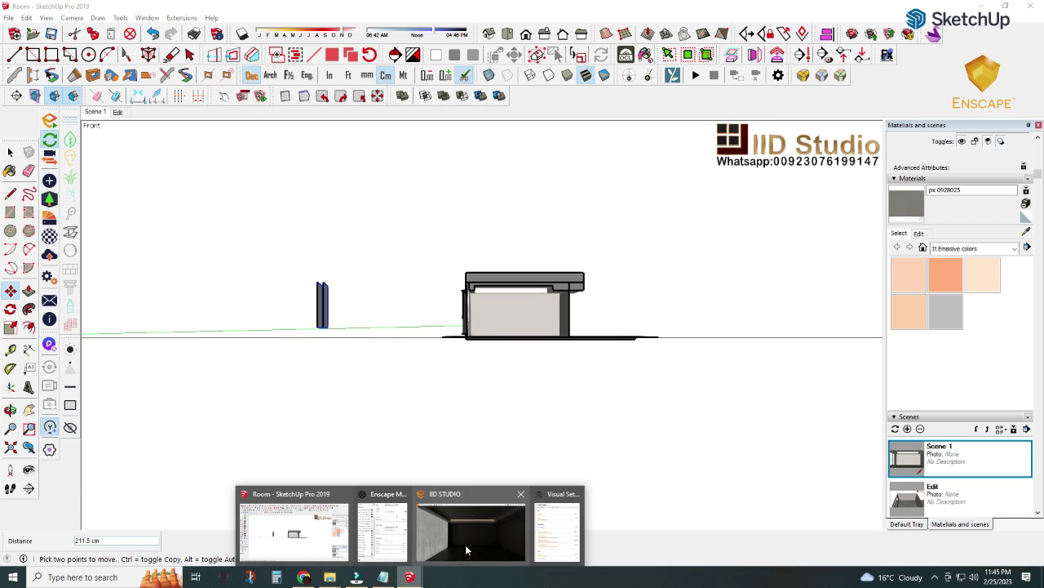
click(469, 530)
drag(832, 14, 357, 15)
- Arrange SketchUp on the left half of the screen and the Enscape render on the right
click(1027, 11)
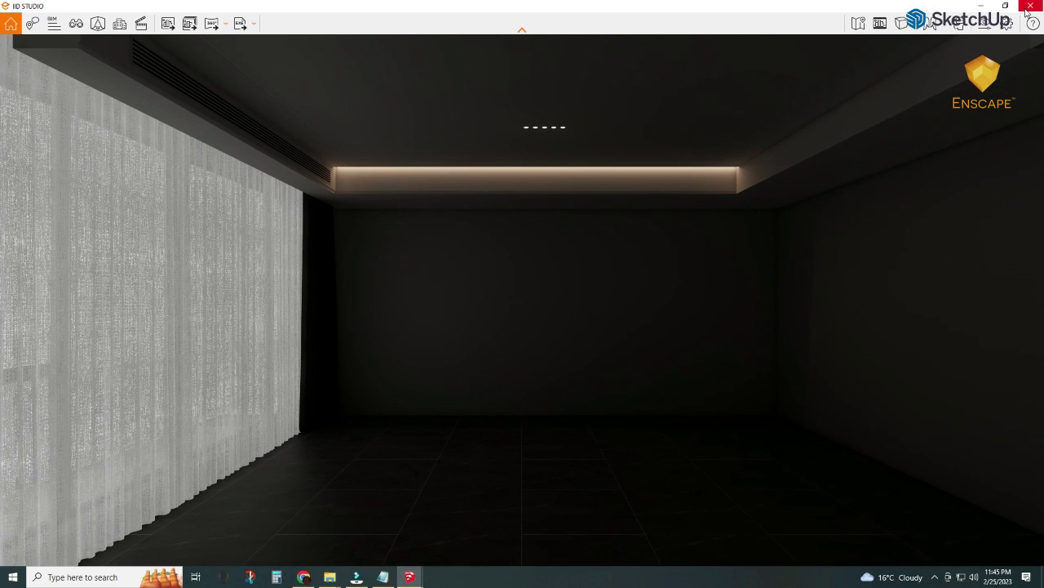
key(super+Down)
drag(72, 198, 519, 198)
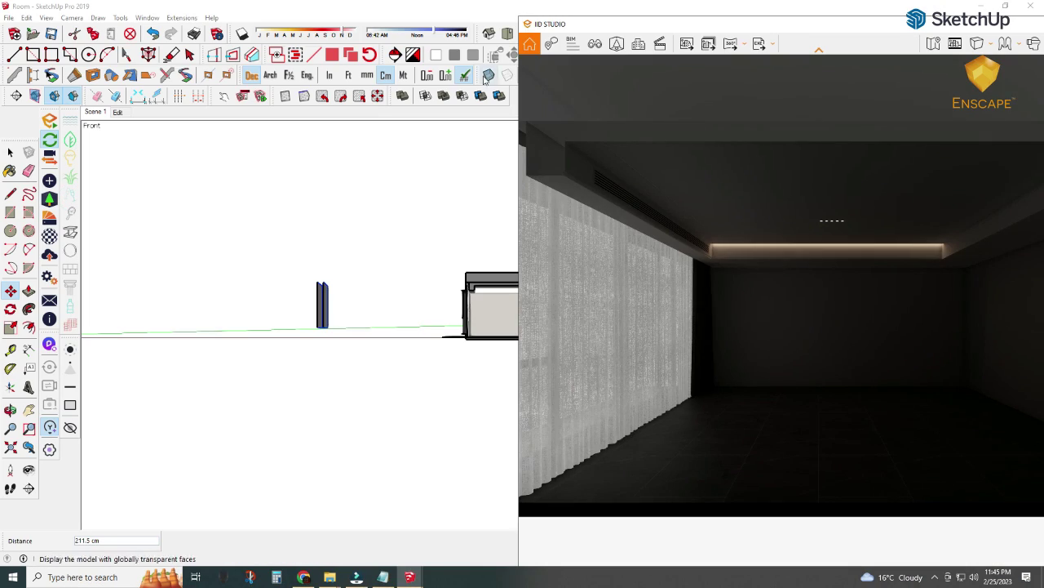
click(486, 76)
click(1005, 6)
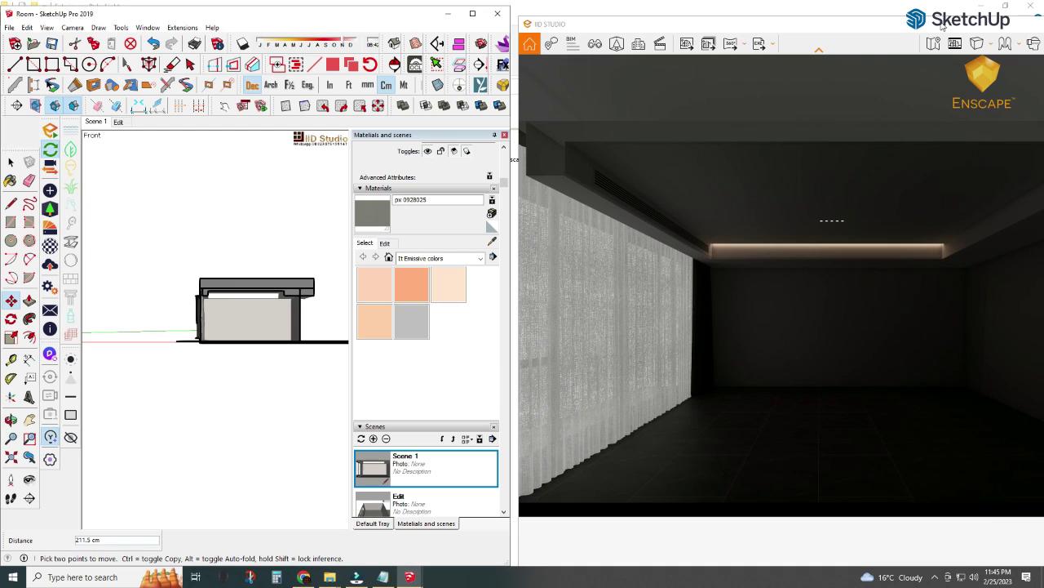
click(767, 512)
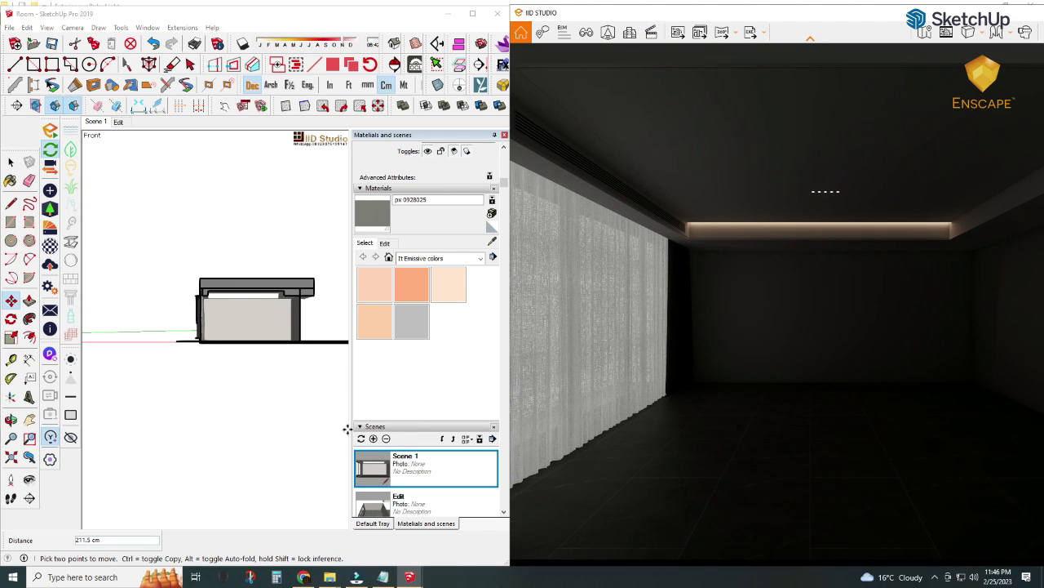
scroll(317, 362, down, 2)
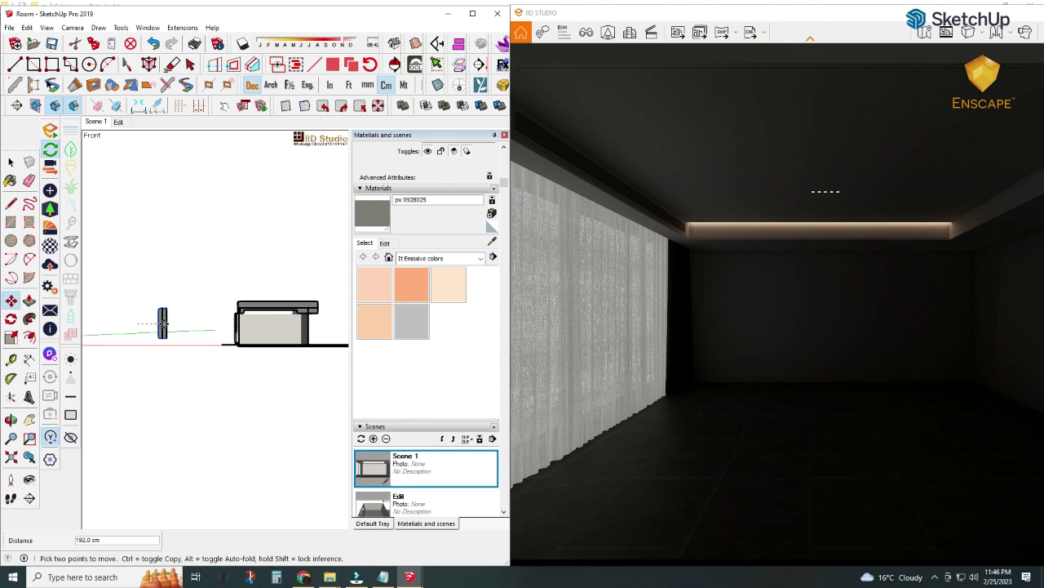
- Rotate the light panel to 105 degrees, then view it from a low front angle
mouse_move(278, 304)
middle_down()
mouse_move(280, 350)
mouse_move(245, 336)
mouse_move(231, 371)
middle_up()
key(m)
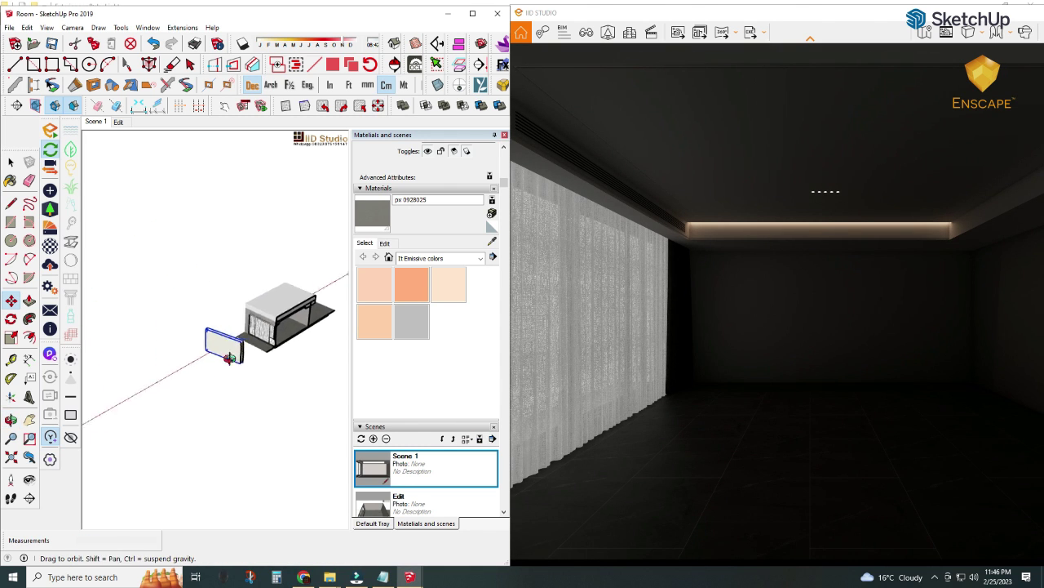
key(q)
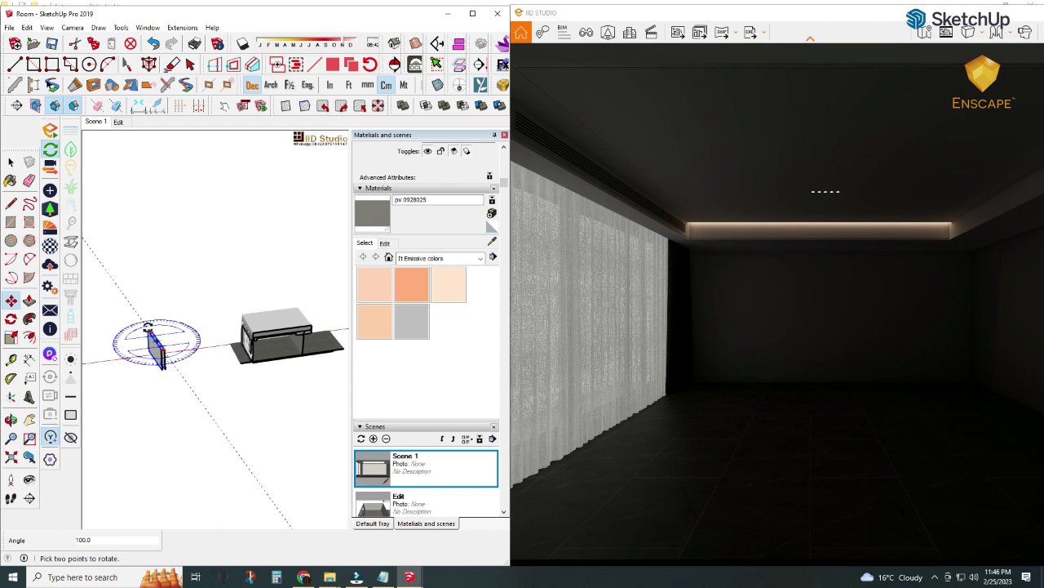
click(146, 326)
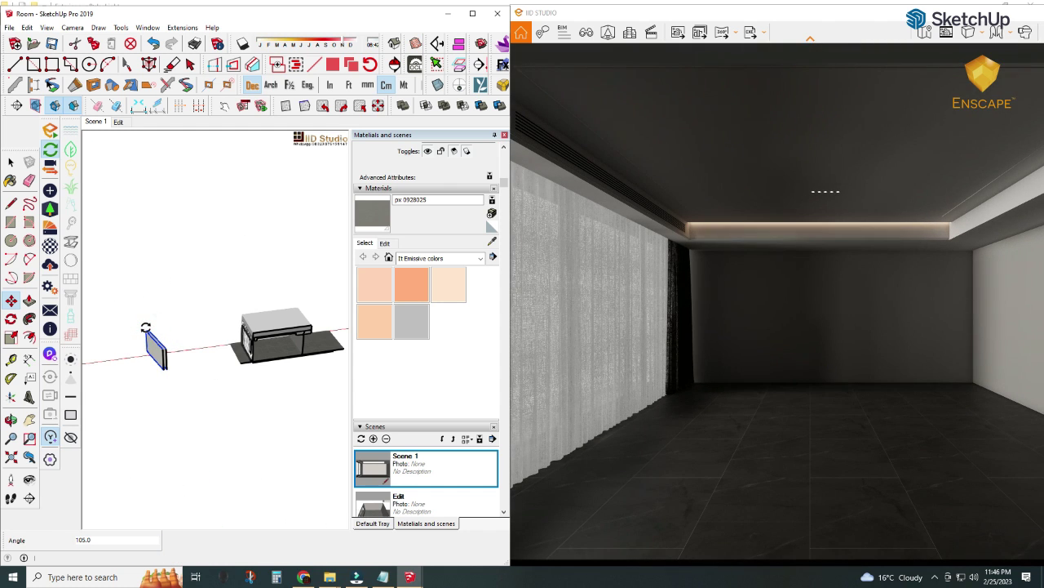
right_click(148, 332)
key(m)
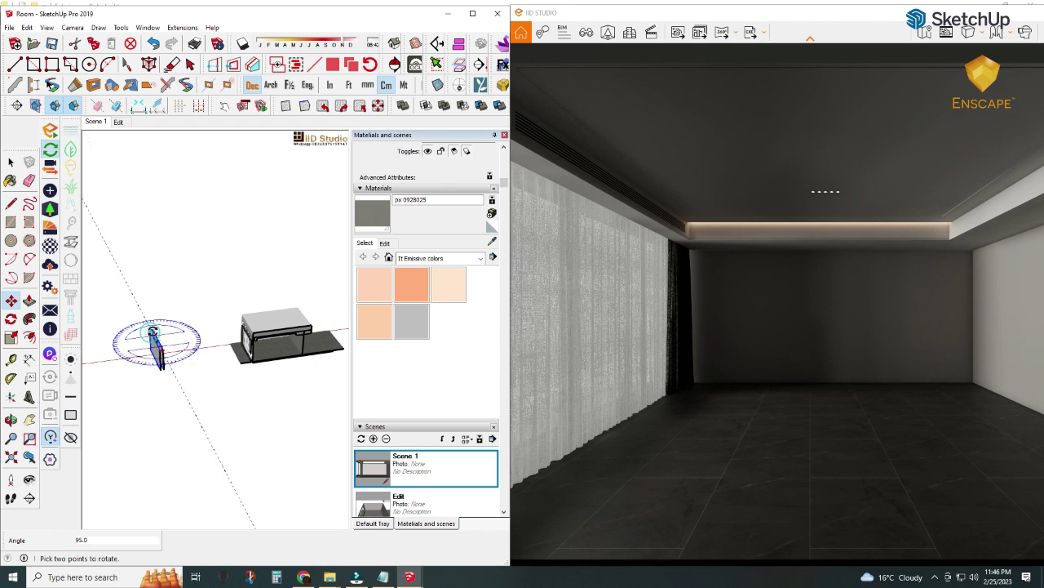
right_click(153, 332)
click(11, 162)
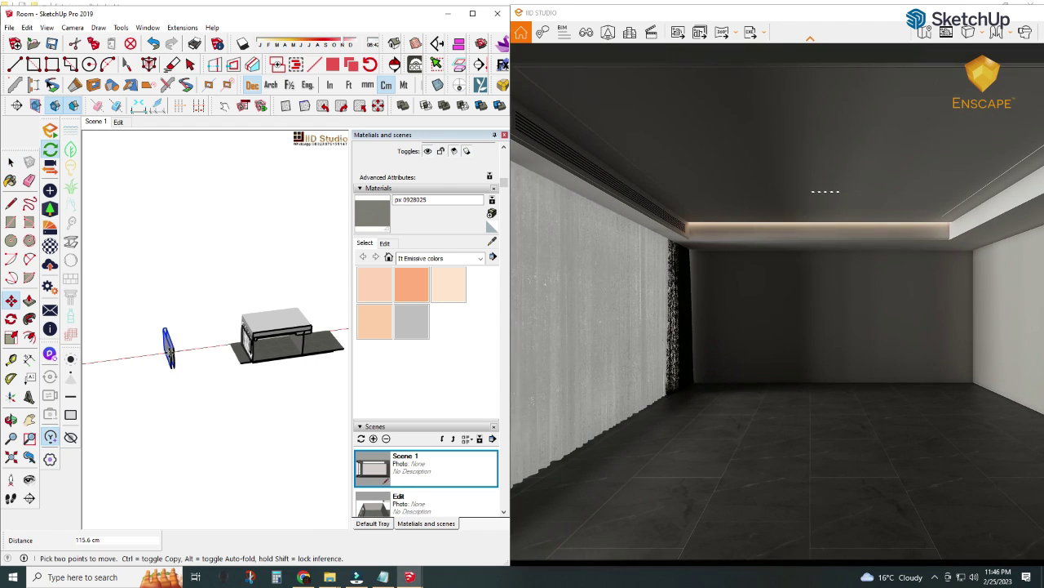
middle_drag(161, 373, 171, 223)
- Move the light panel slightly lower and further to the right
key(m)
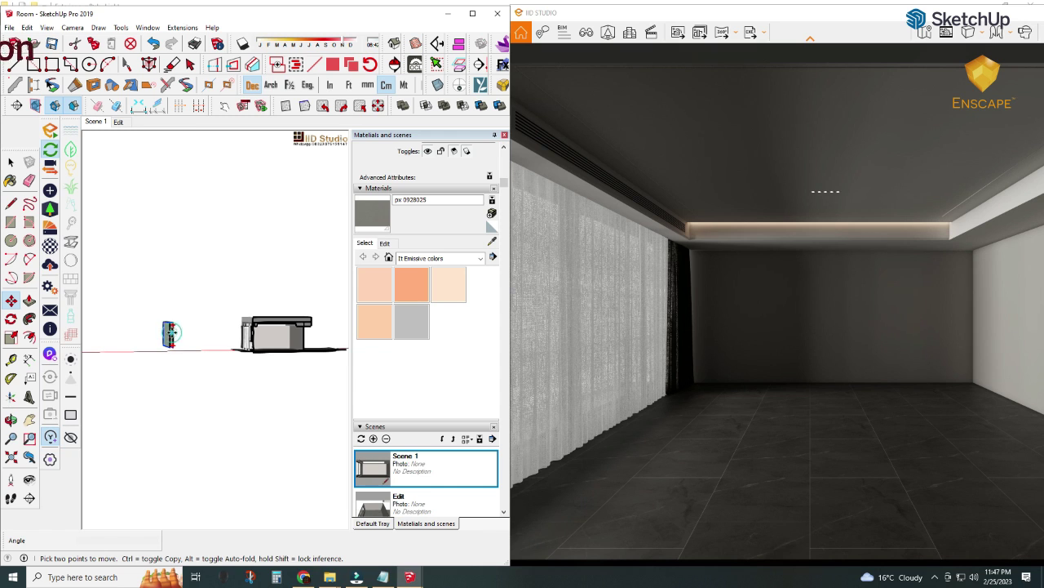
click(170, 342)
right_click(168, 341)
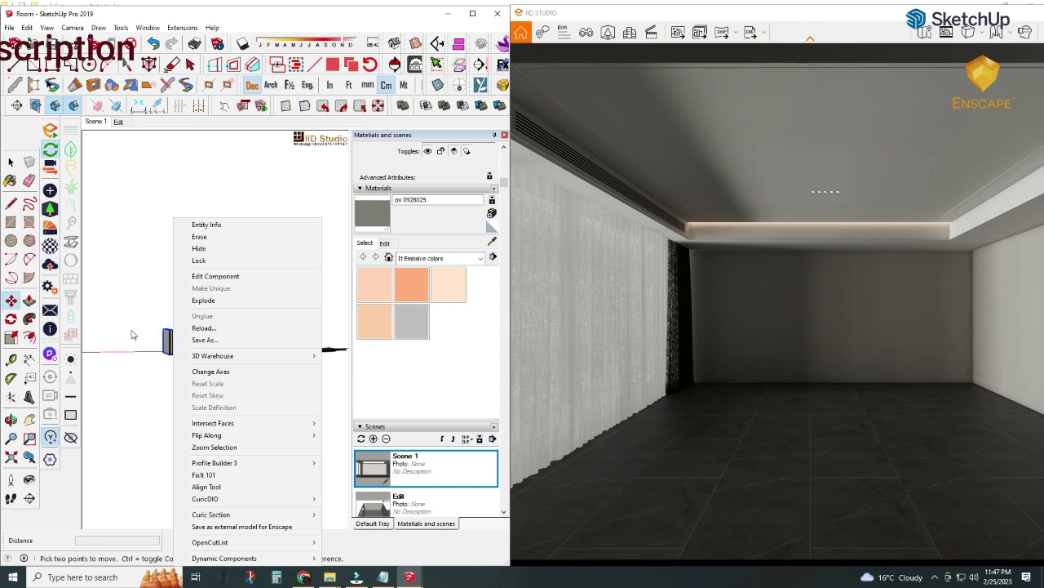
click(11, 163)
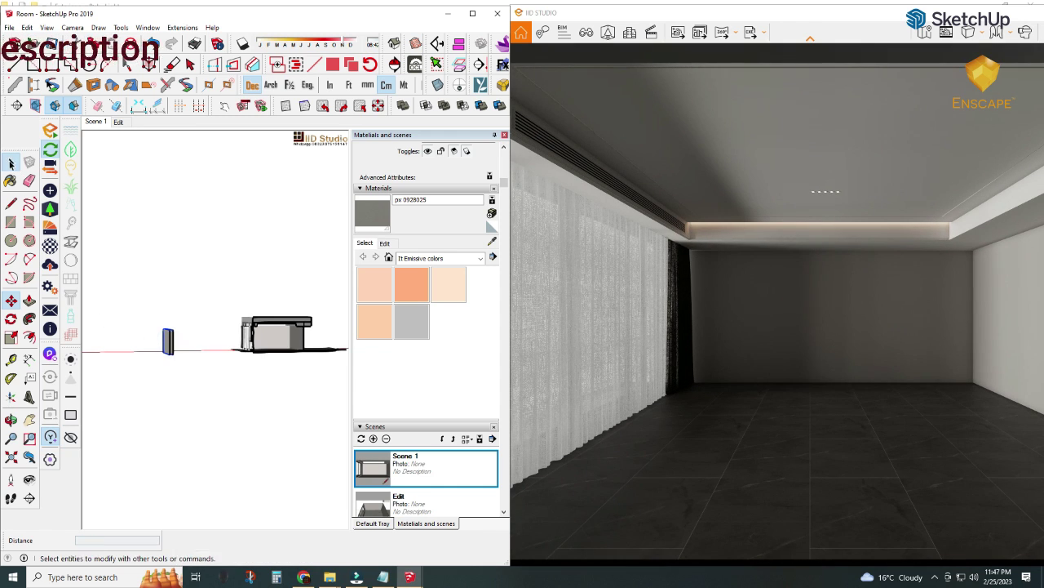
click(173, 341)
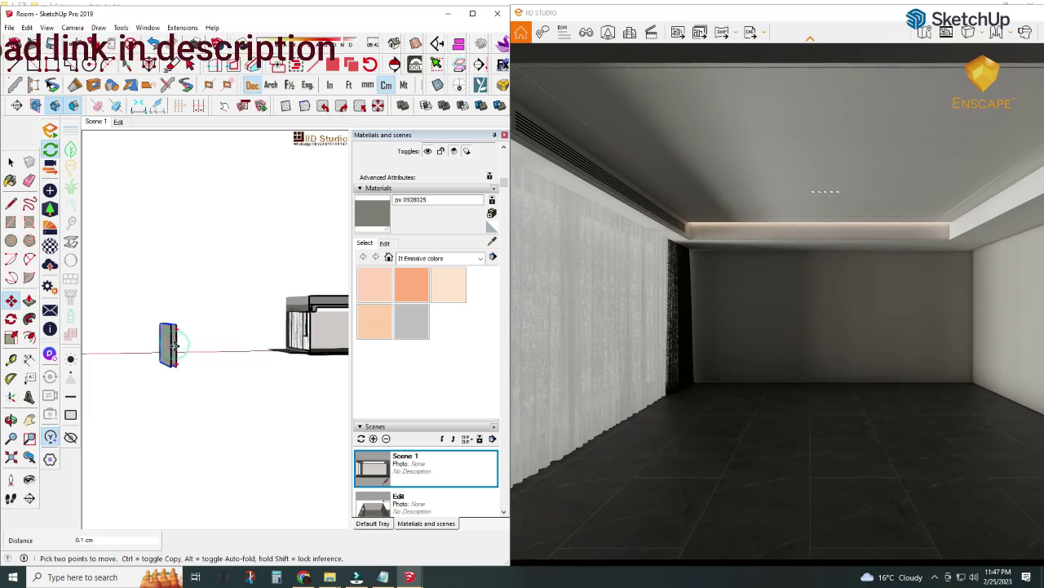
click(195, 346)
right_click(196, 346)
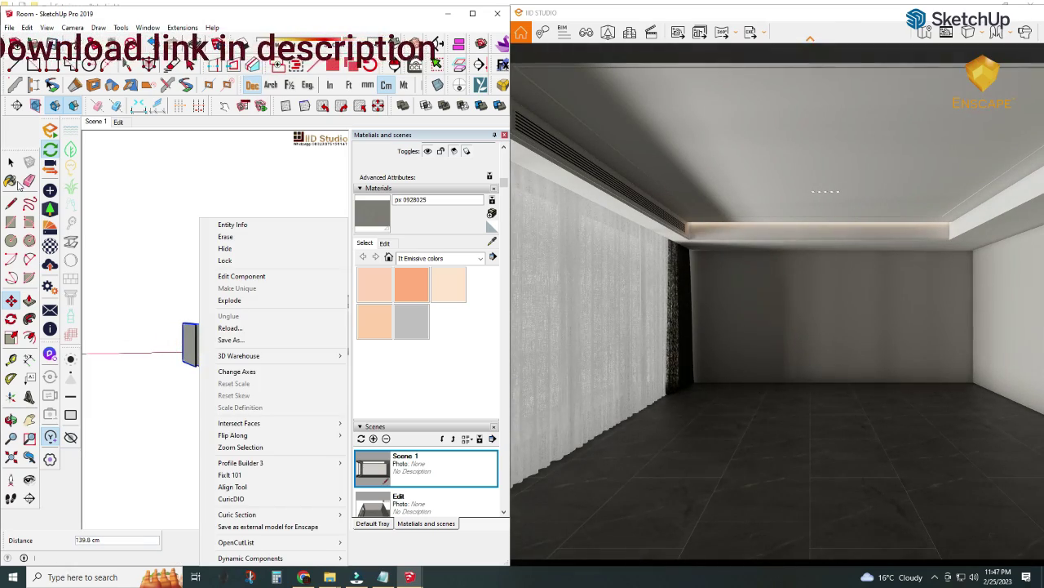
key(space)
key(m)
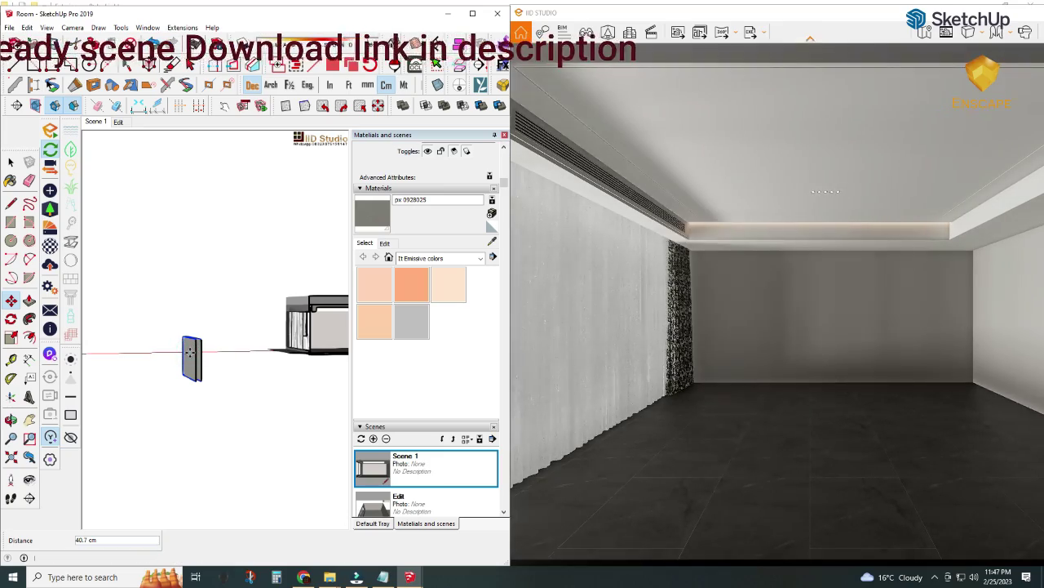
click(196, 352)
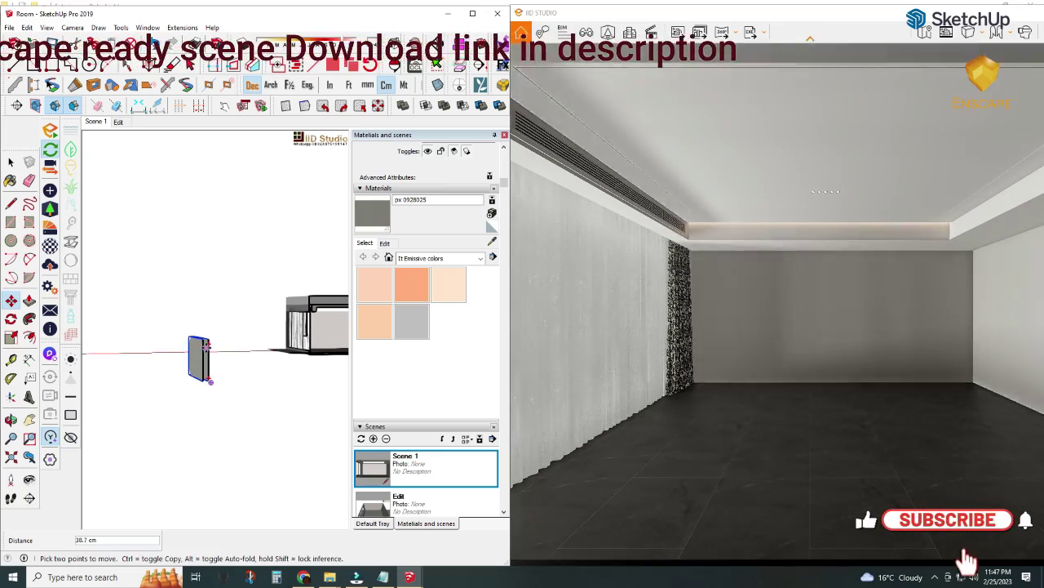
- Rotate the light panel 90 degrees so it stands upright
click(199, 350)
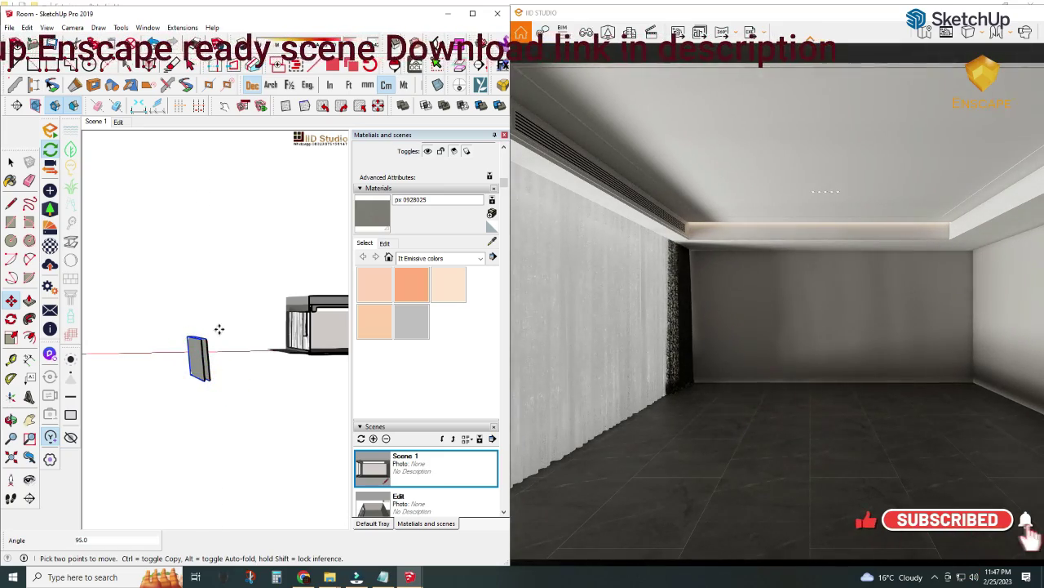
click(204, 347)
click(202, 343)
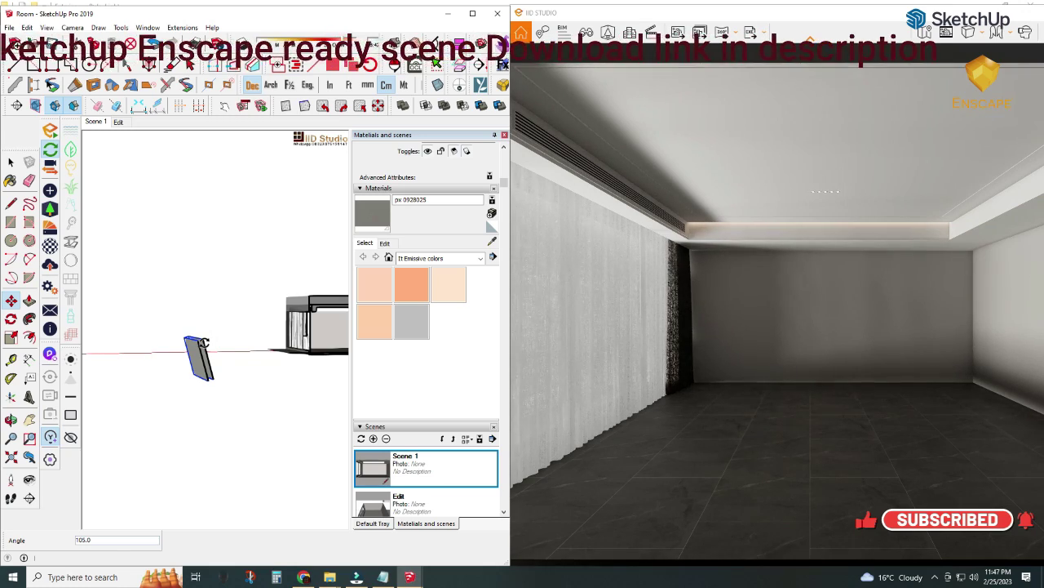
text(90)
key(Return)
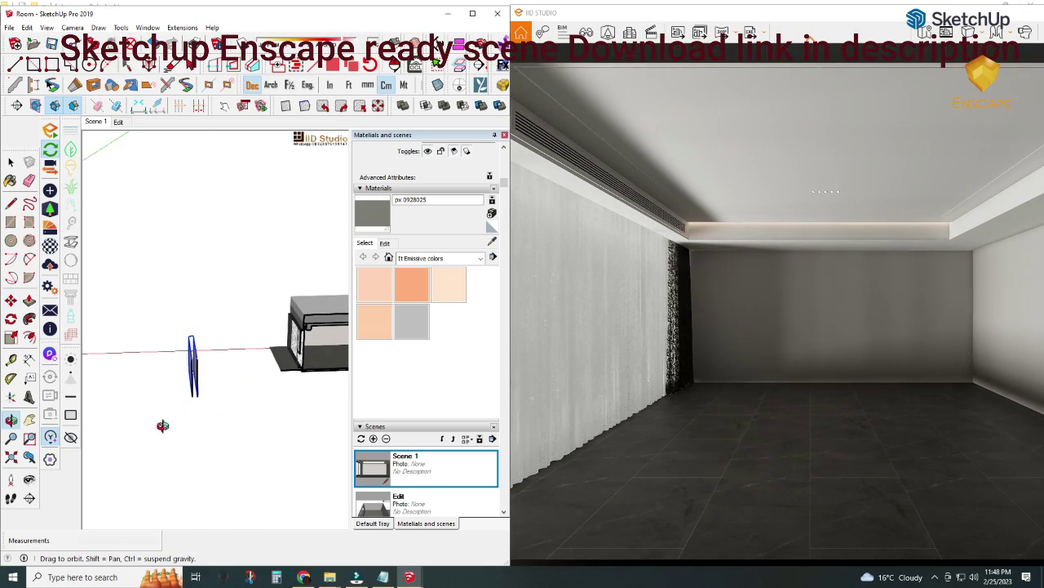
middle_drag(209, 347, 195, 403)
key(m)
key(q)
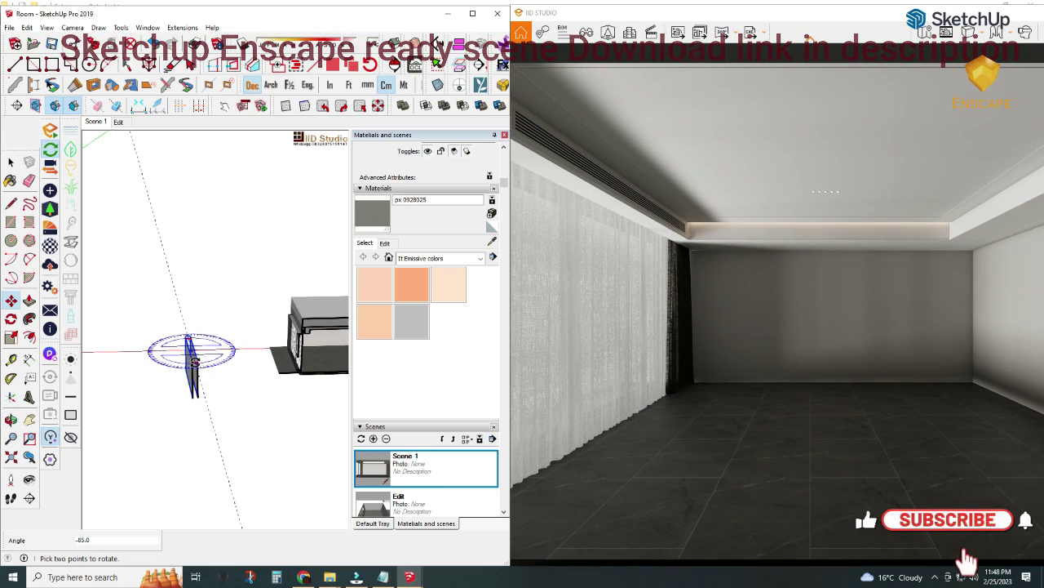
right_click(196, 365)
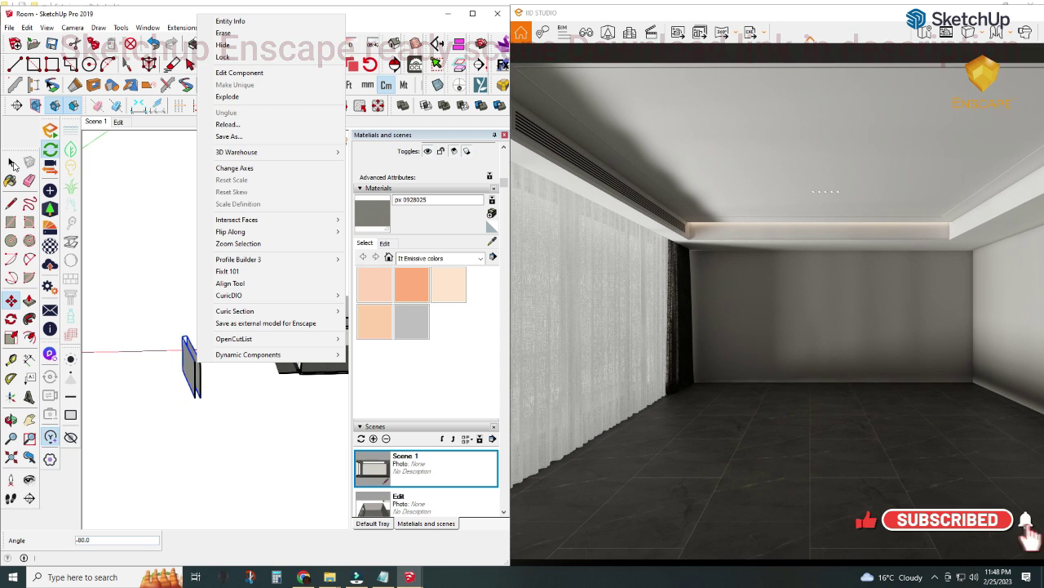
click(12, 163)
- Raise the upright light panel slightly higher
mouse_move(232, 291)
middle_down()
mouse_move(427, 270)
mouse_move(235, 334)
mouse_move(147, 326)
middle_up()
right_click(50, 354)
key(Escape)
key(m)
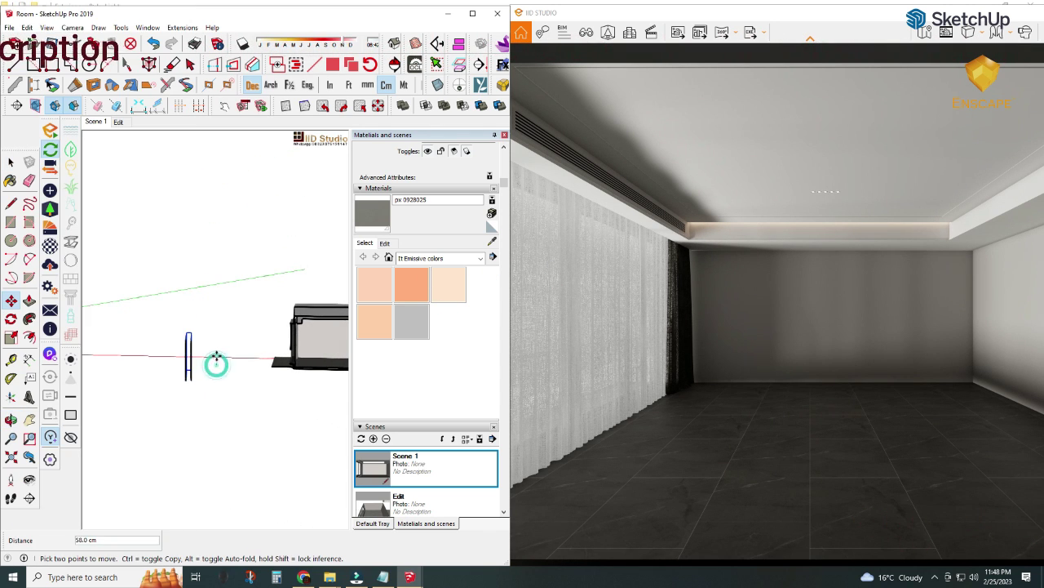
drag(218, 366, 218, 341)
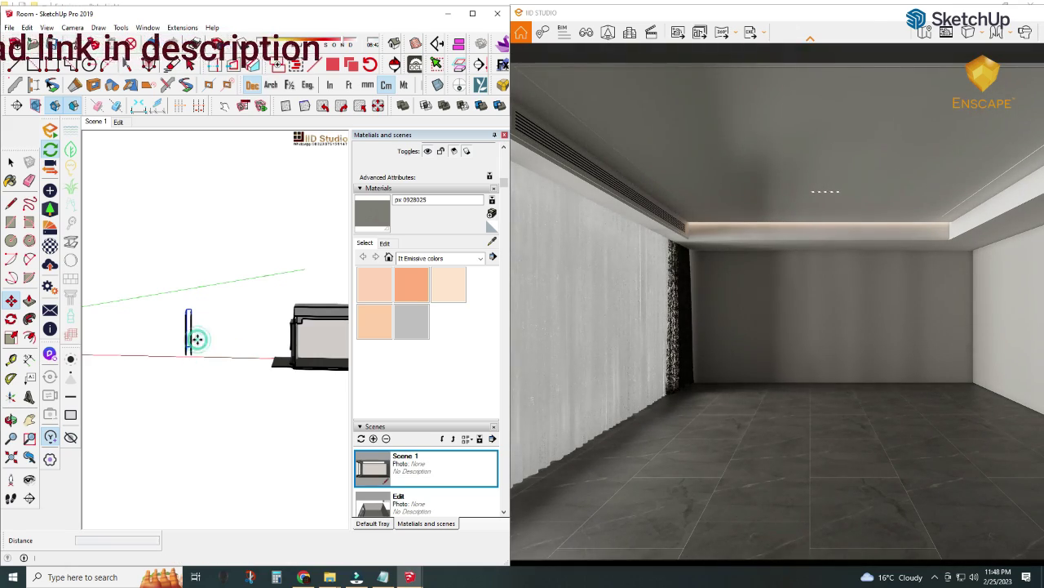
drag(196, 340, 199, 331)
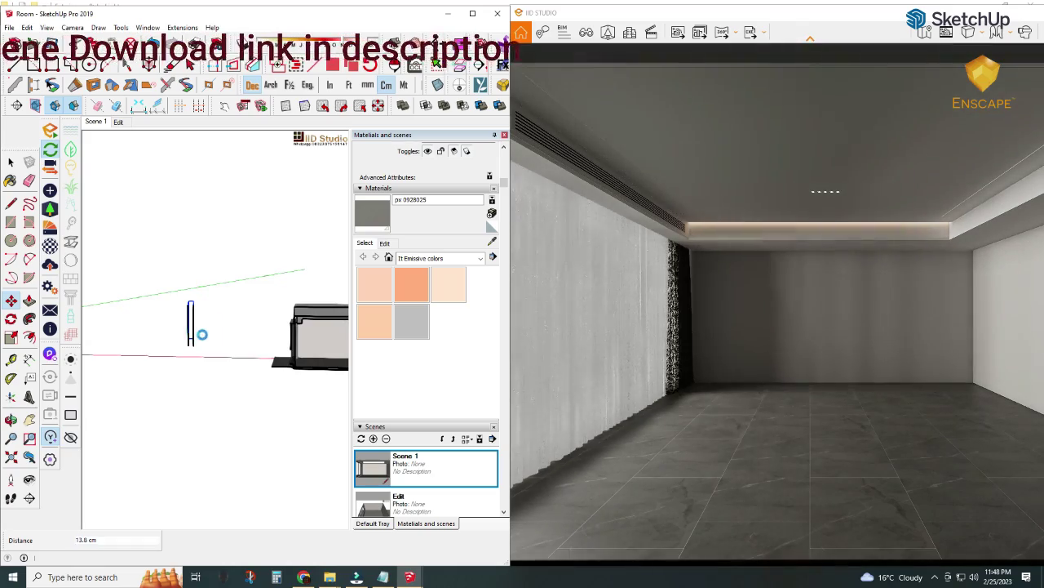
middle_drag(200, 333, 223, 431)
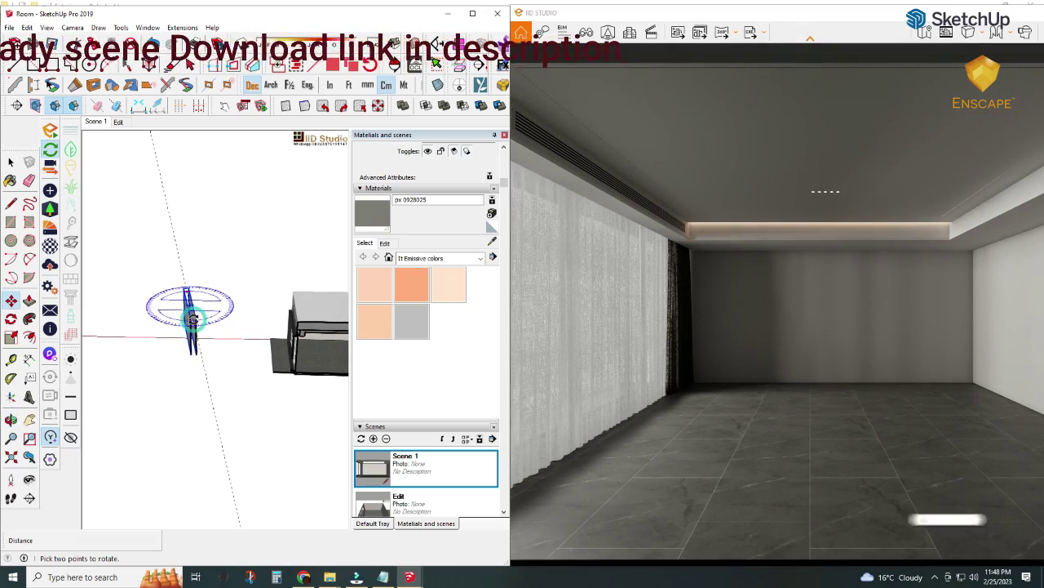
mouse_move(177, 279)
middle_down()
mouse_move(210, 337)
mouse_move(274, 335)
mouse_move(221, 354)
middle_up()
- Set the light panel down right beside the room box
key(m)
click(221, 354)
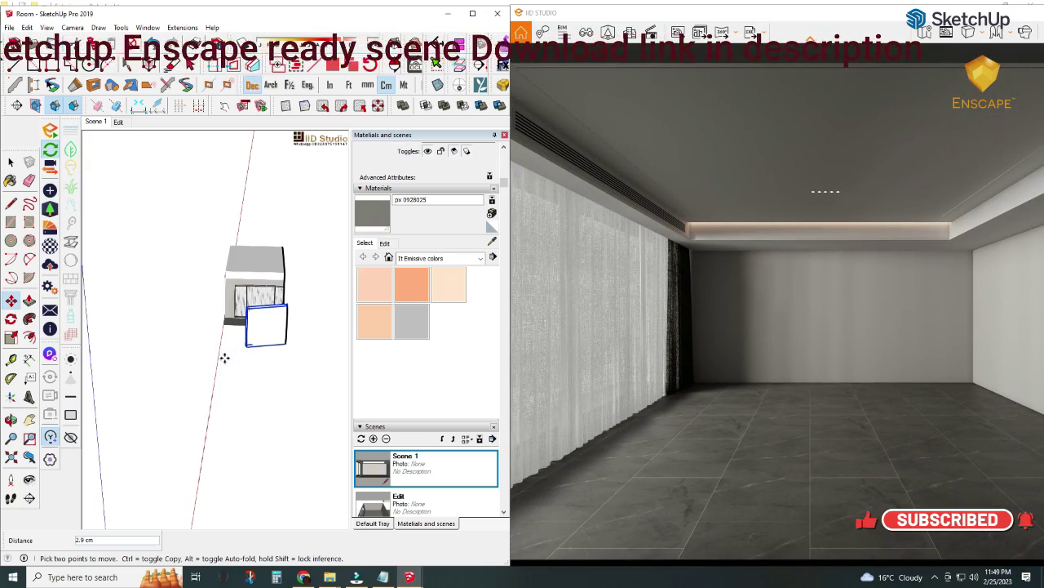
click(228, 357)
click(11, 161)
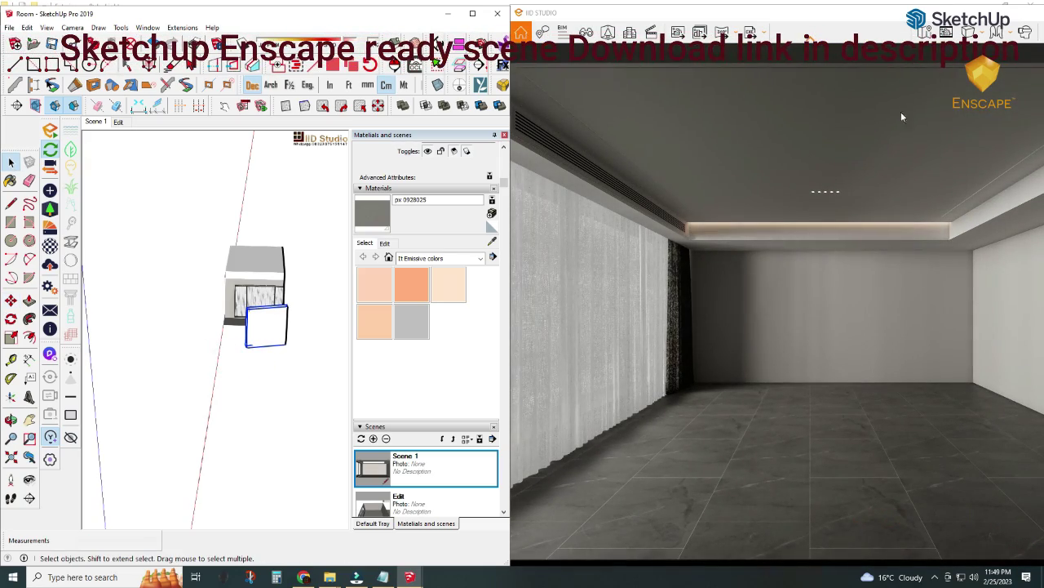
- Shift and narrow the Enscape render window on the right side
click(999, 44)
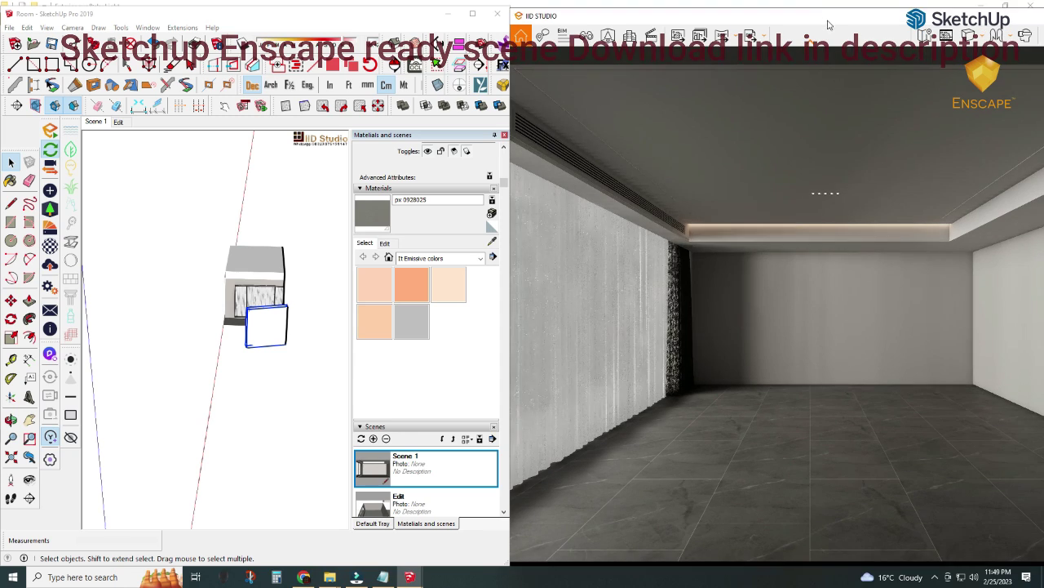
drag(856, 8, 786, 4)
drag(442, 200, 513, 200)
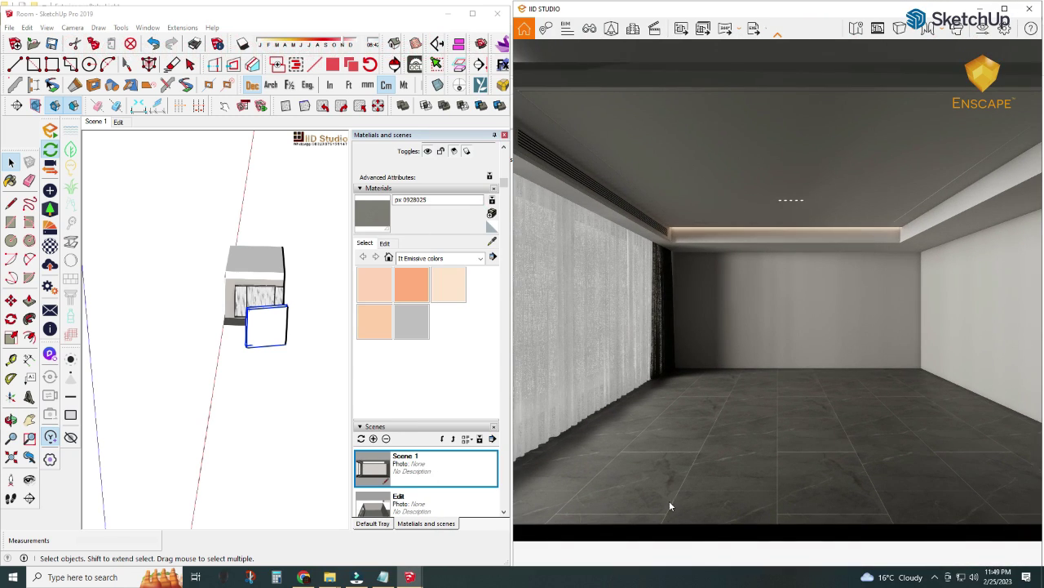
- In Enscape image settings, set Highlights to 87% and Shadows to -100%
click(1006, 8)
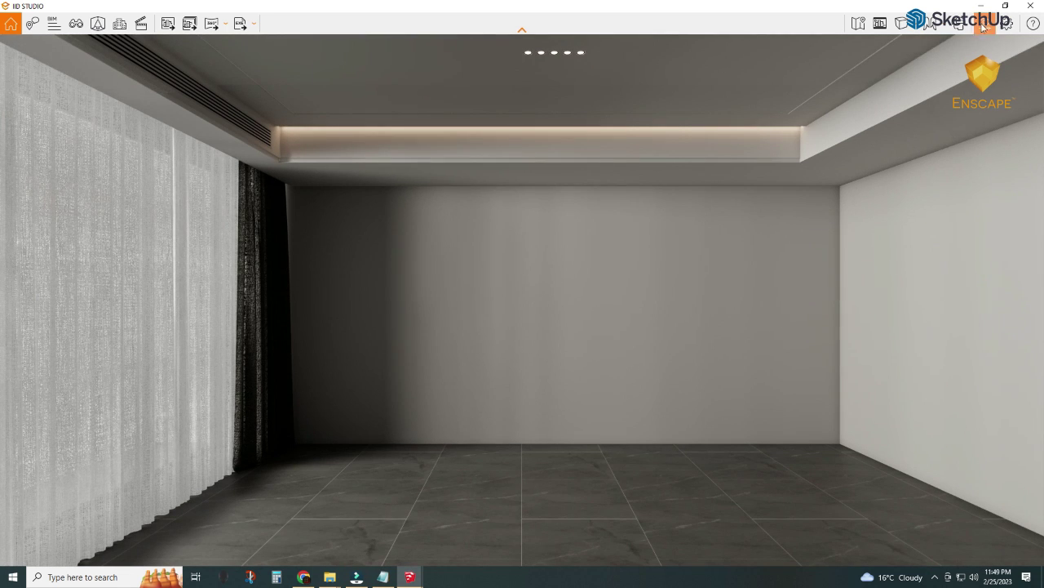
click(984, 26)
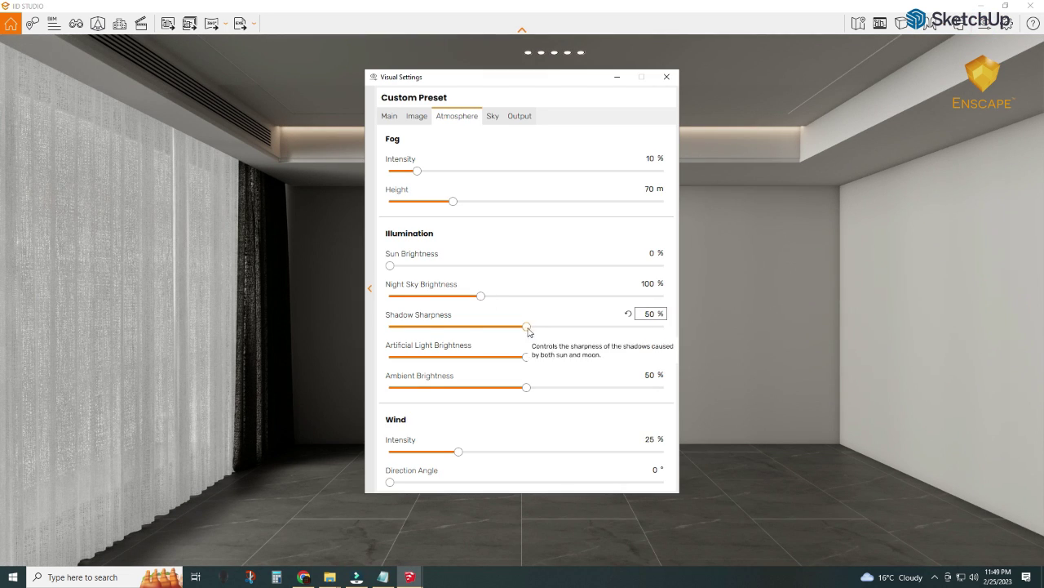
click(493, 115)
click(417, 116)
drag(534, 219, 430, 219)
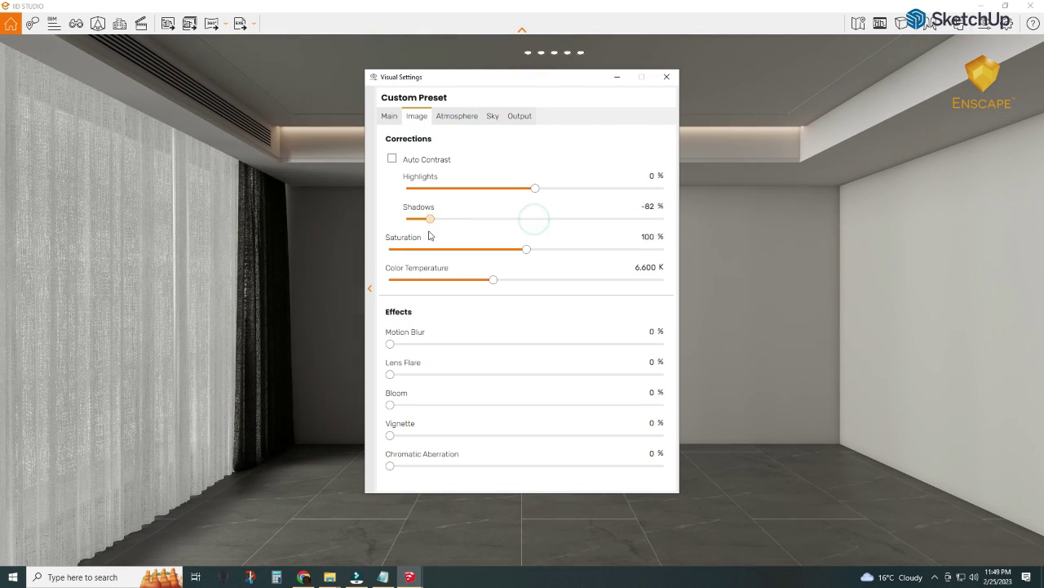
drag(532, 188, 613, 188)
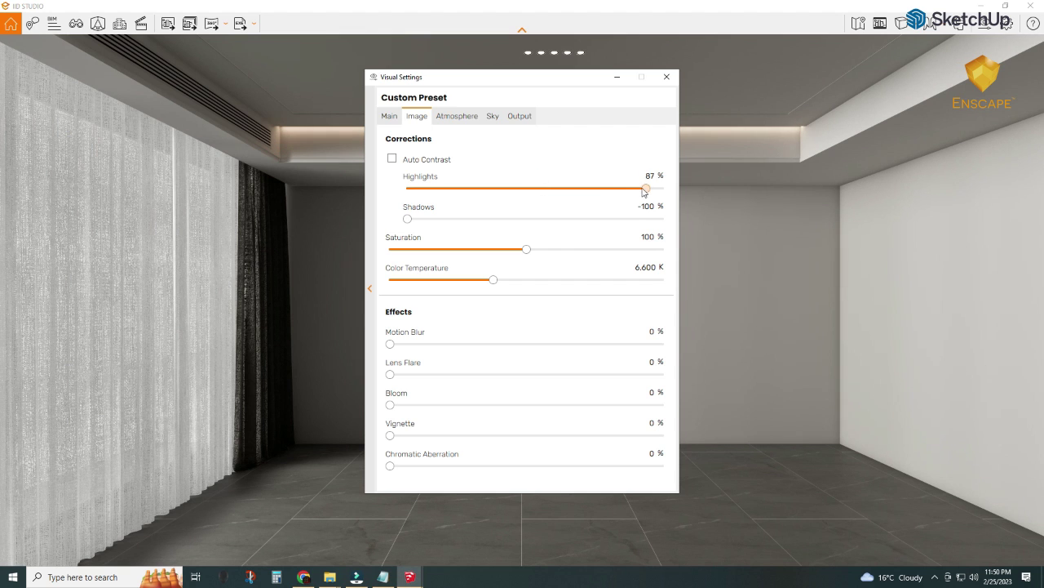
click(616, 78)
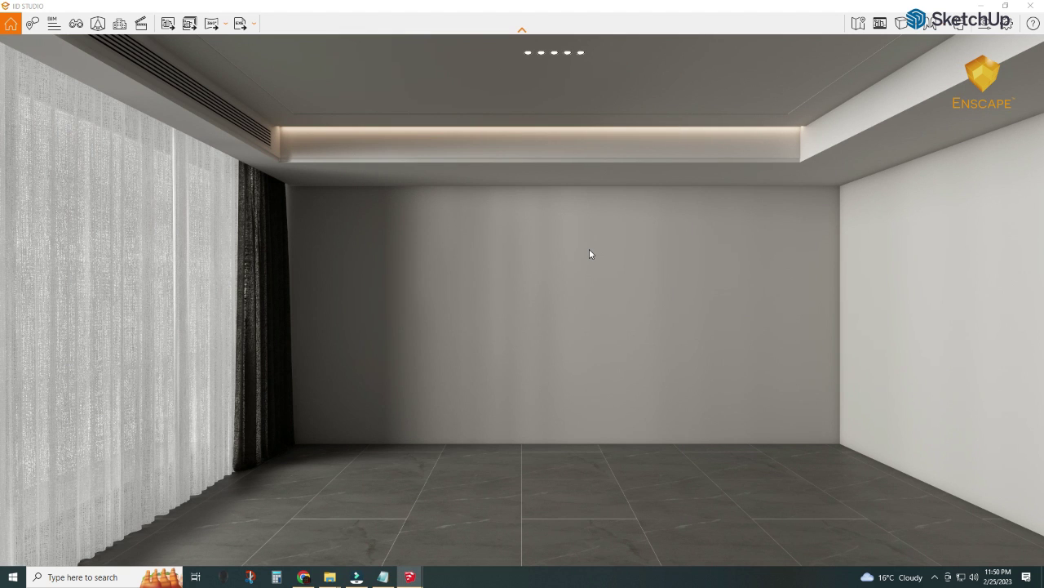
- Import the bedC05 preset from the LATEST ENSCAPE SETTINGS studio folder
click(1006, 6)
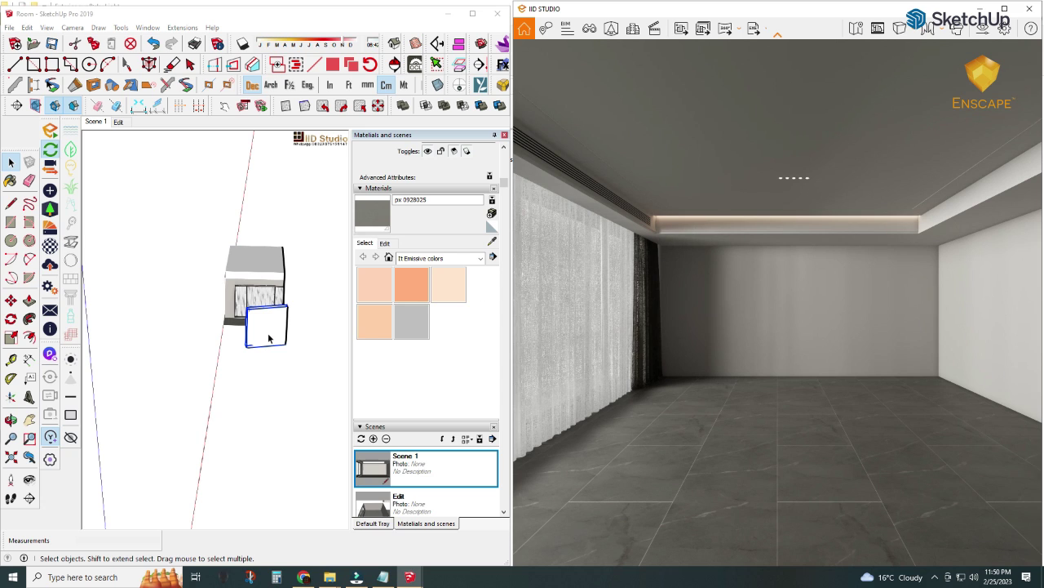
middle_drag(269, 338, 179, 327)
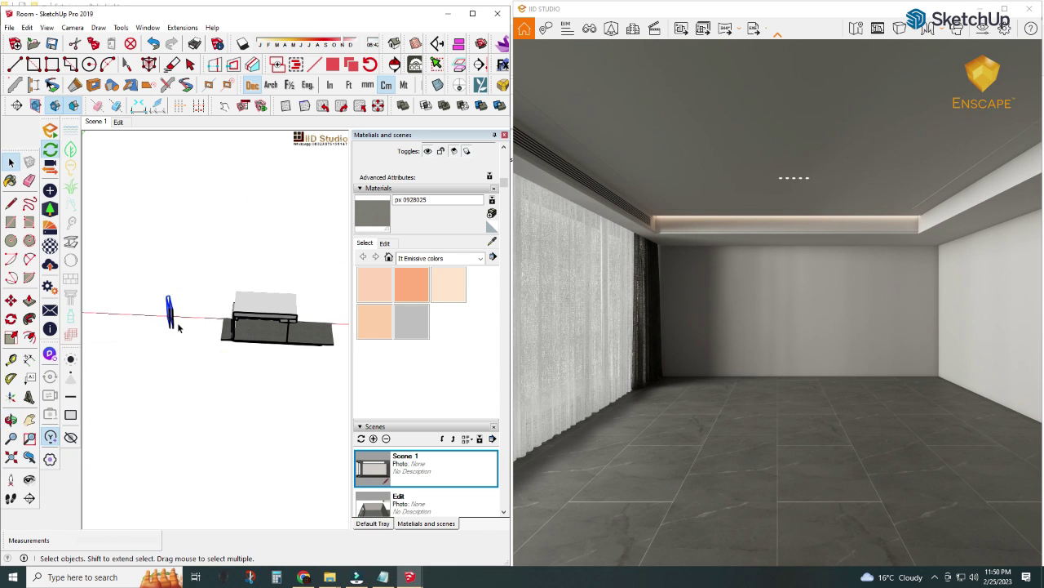
click(987, 29)
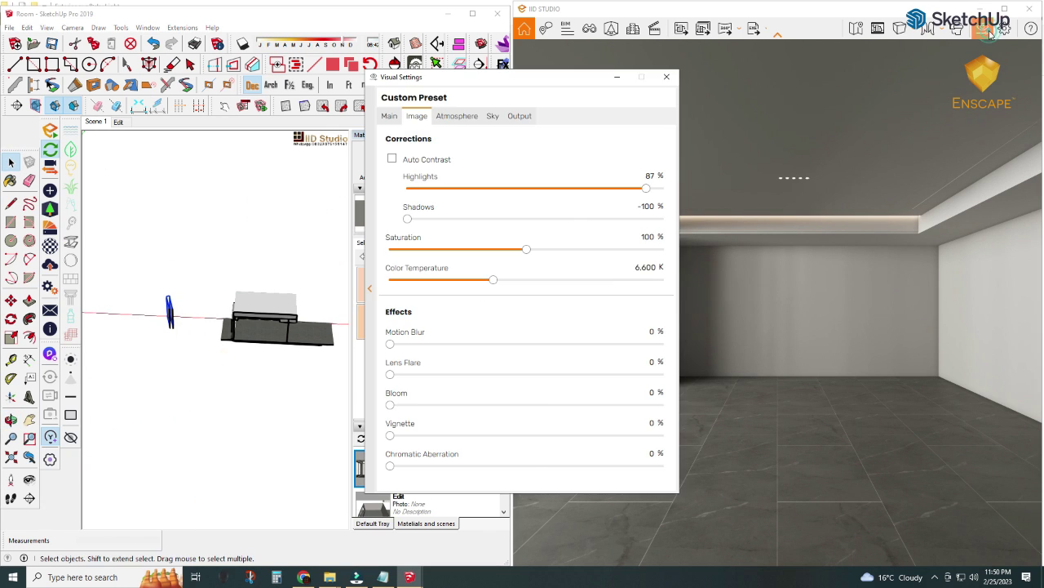
click(367, 293)
click(497, 140)
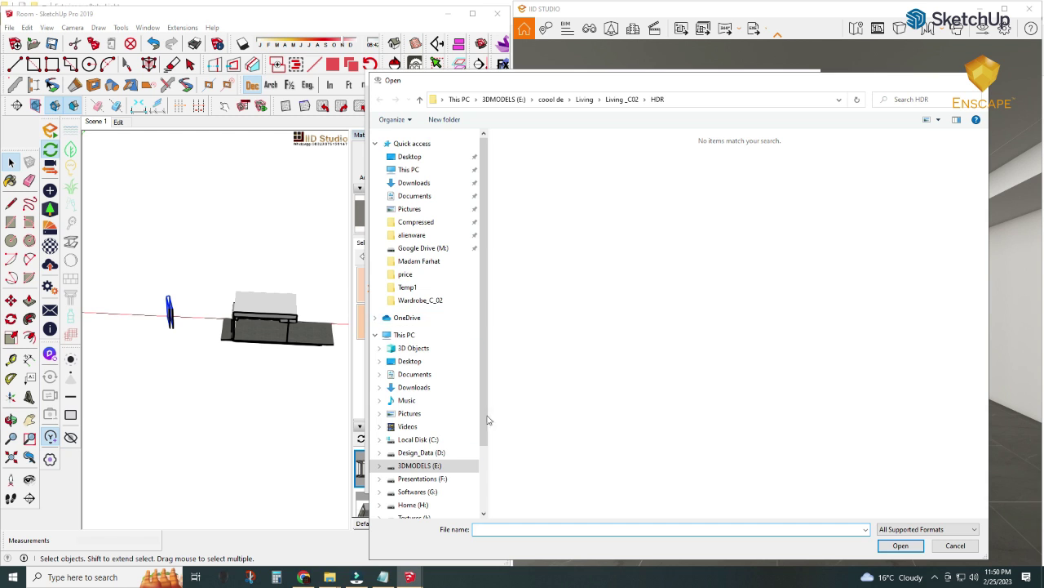
drag(484, 419, 477, 483)
click(425, 471)
double_click(563, 250)
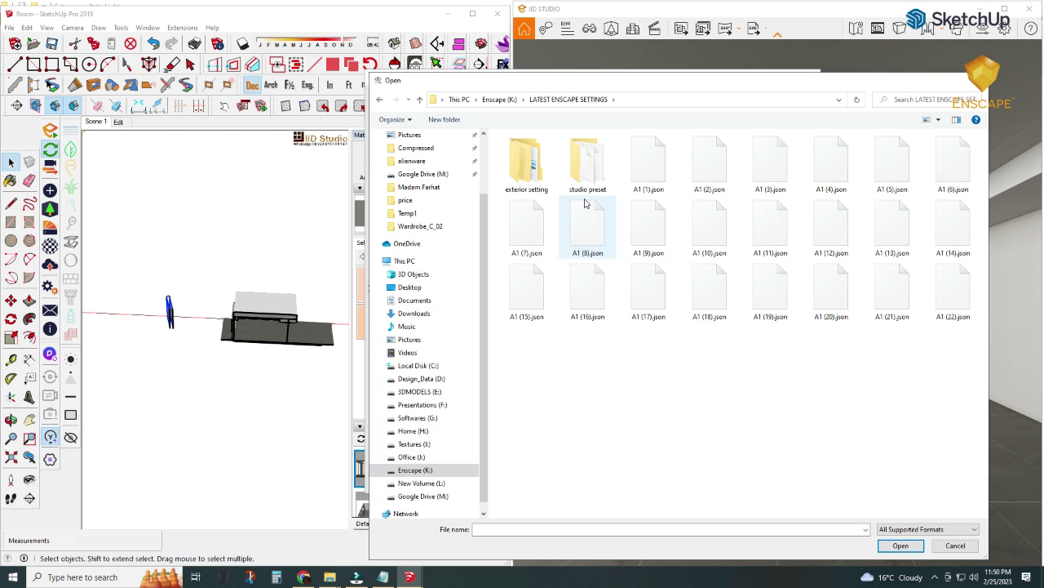
double_click(587, 150)
double_click(555, 163)
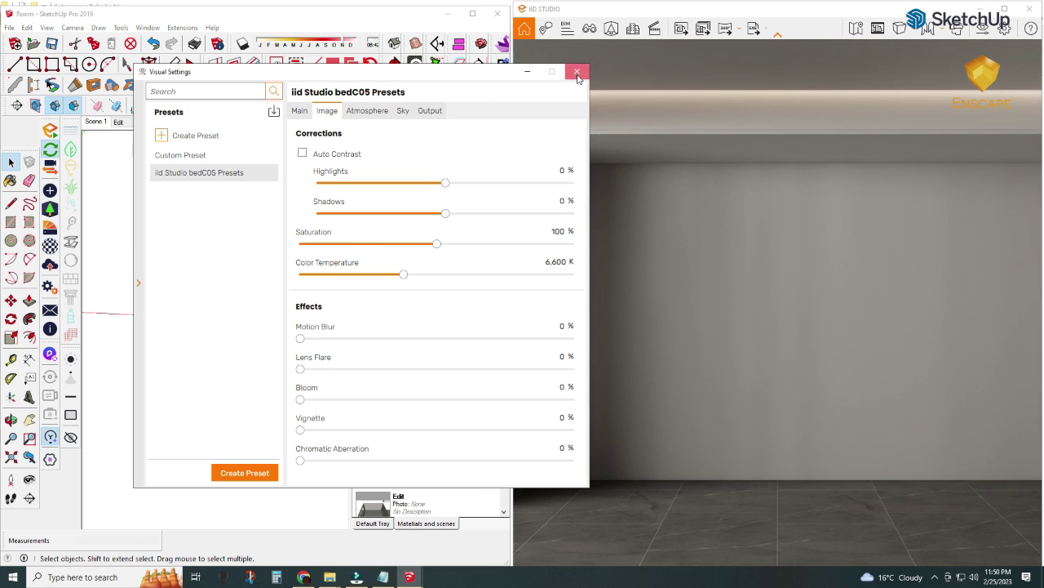
click(577, 73)
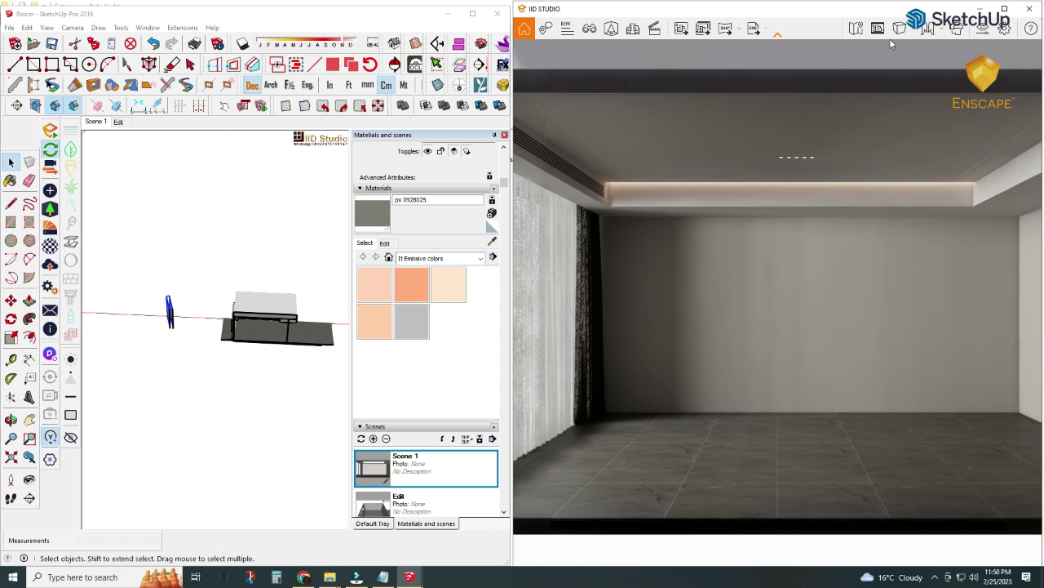
- Import the bedC01 preset and view the full-screen render of the room
click(1006, 9)
click(1010, 21)
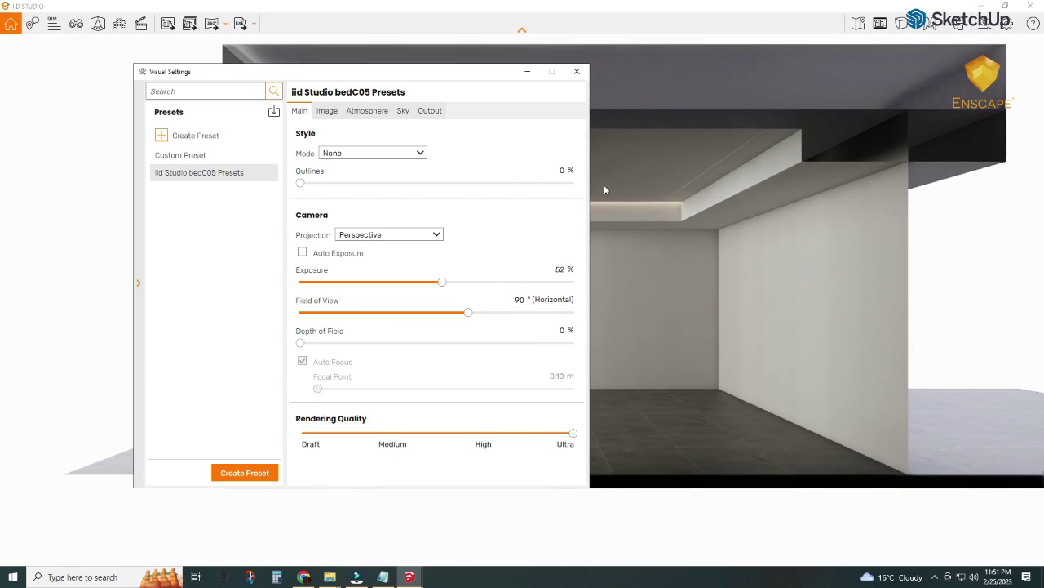
mouse_move(604, 185)
mouse_down()
mouse_move(280, 225)
mouse_move(432, 310)
mouse_move(714, 236)
mouse_move(759, 208)
mouse_up()
click(573, 250)
double_click(609, 155)
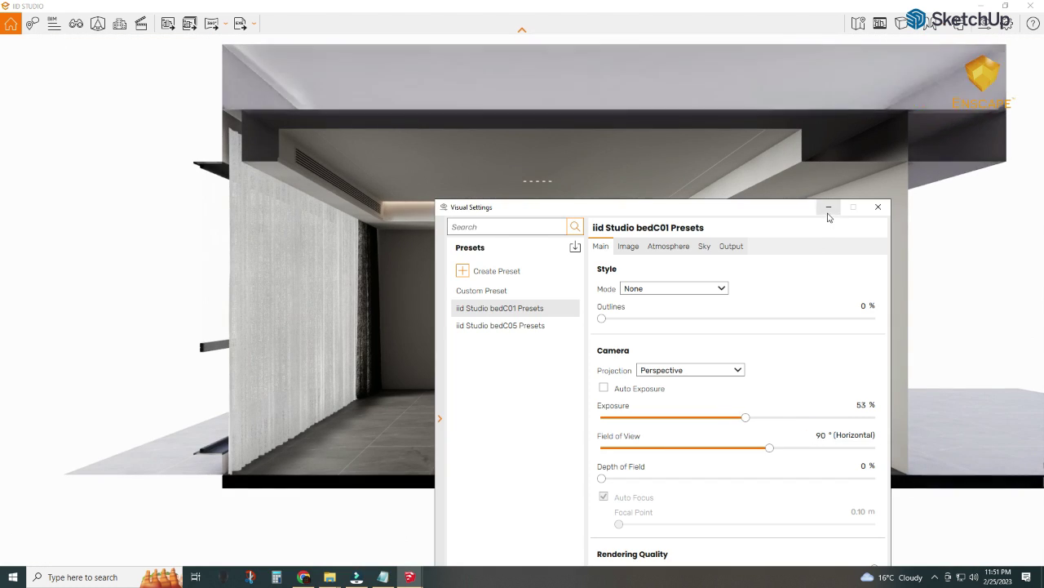
click(828, 207)
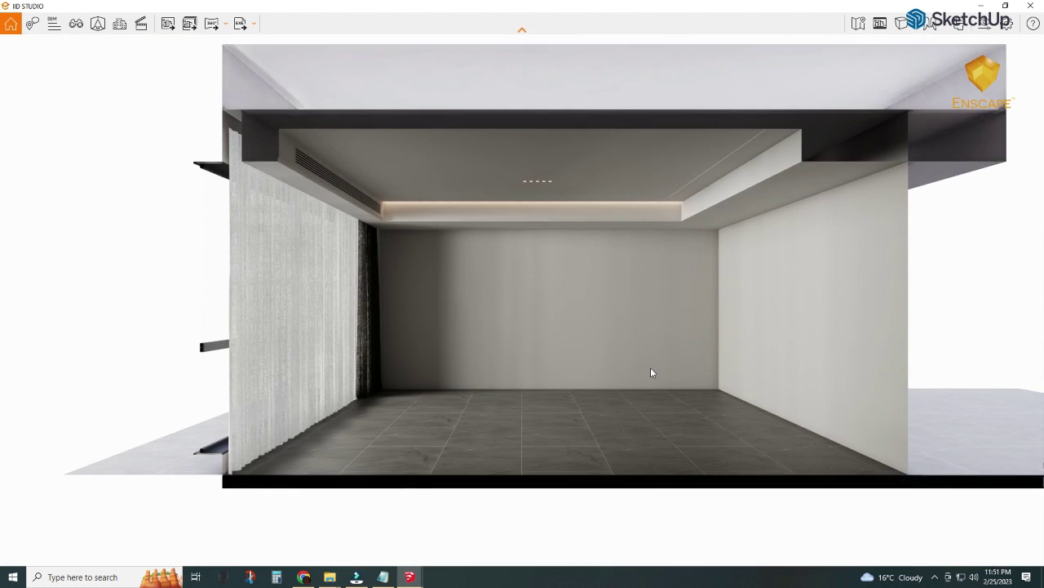
- Rotate the loose light panel beside the room by -85 degrees
click(1006, 6)
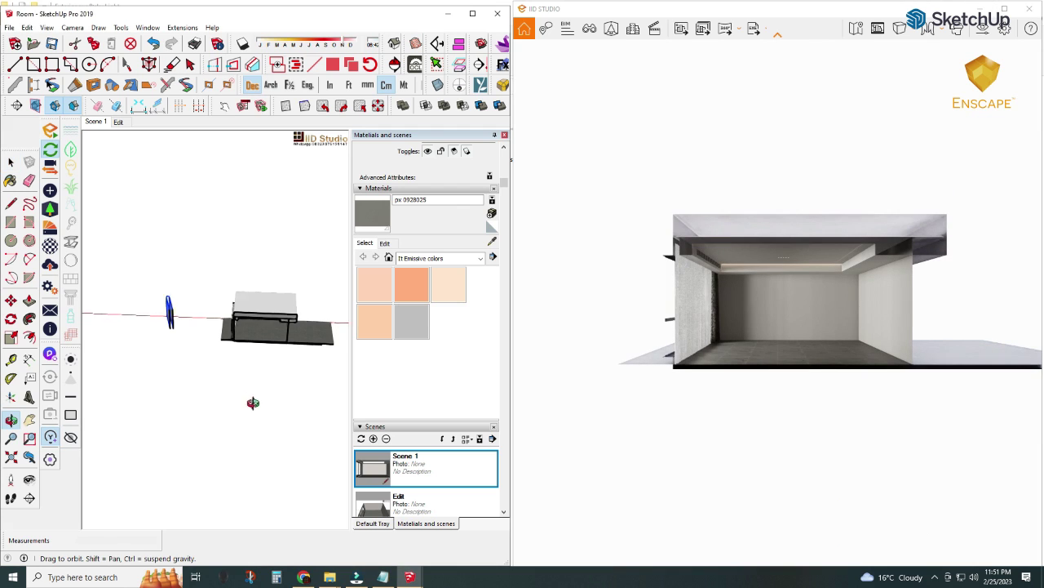
middle_drag(247, 403, 653, 324)
scroll(217, 326, up, 2)
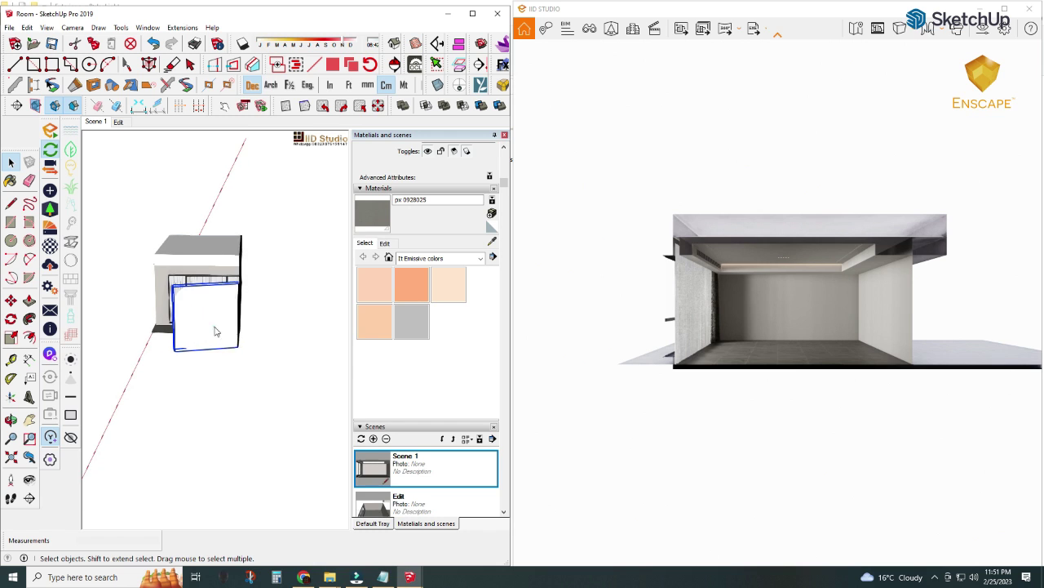
right_click(201, 220)
mouse_move(201, 220)
middle_down()
mouse_move(133, 283)
mouse_move(109, 392)
middle_up()
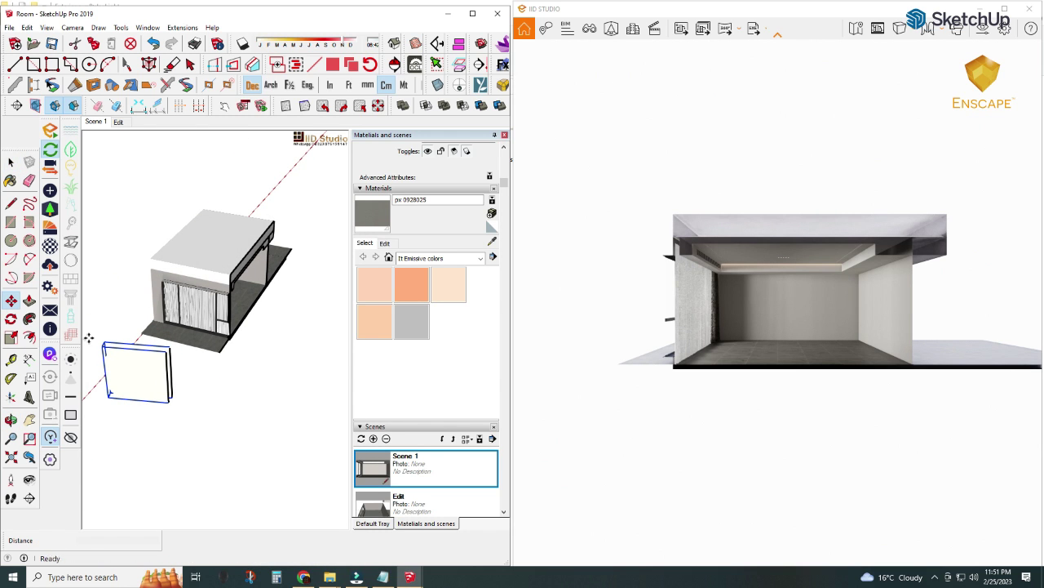
click(216, 356)
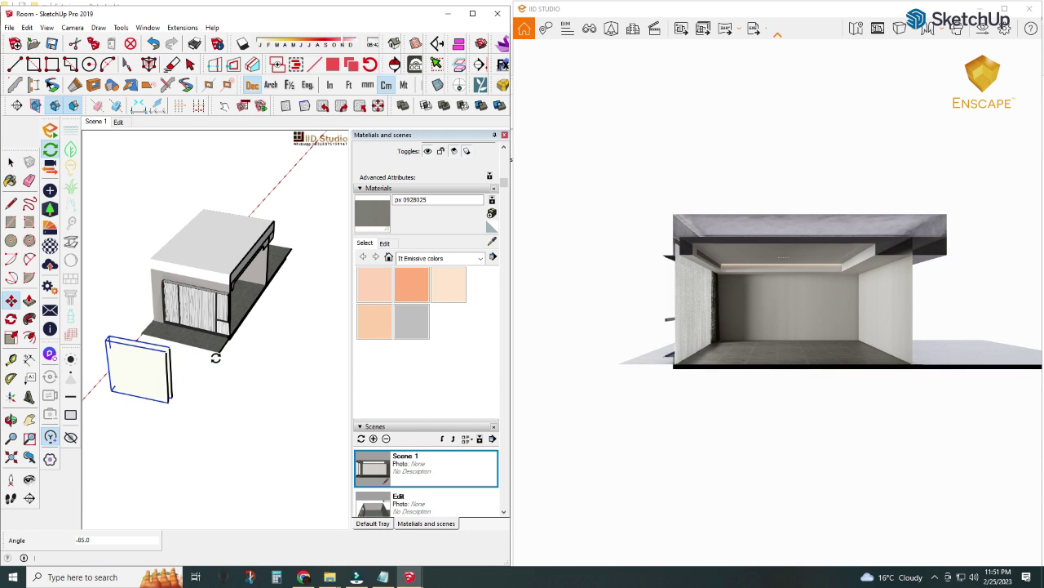
- Move the panel to its new position and switch to the Edit scene
key(q)
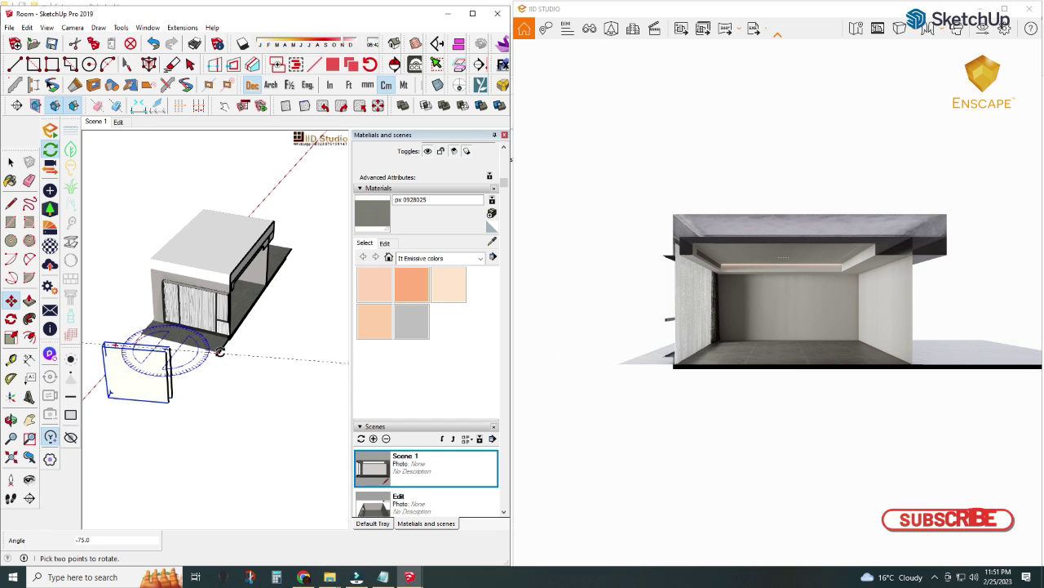
key(m)
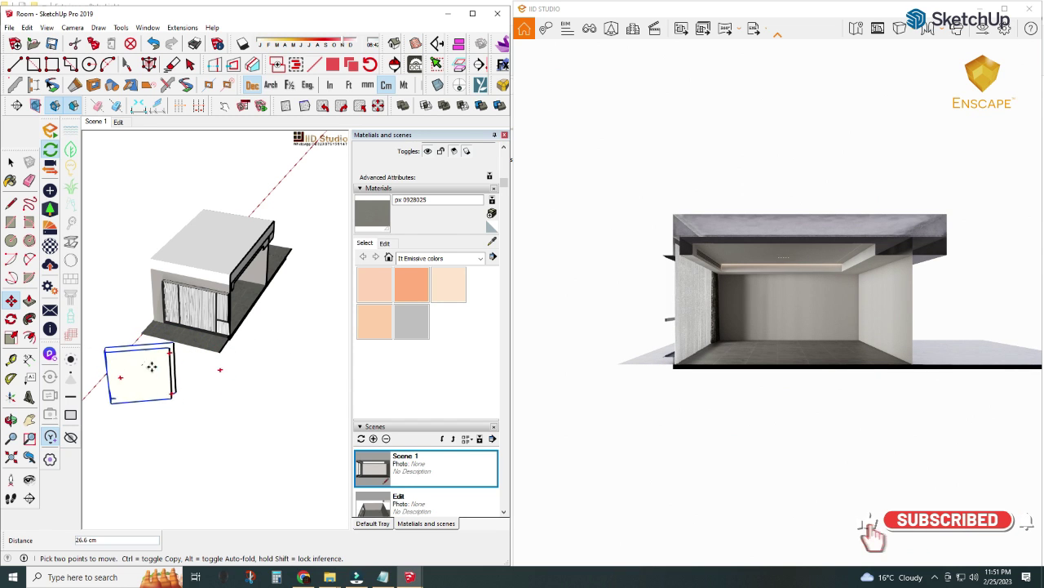
click(168, 367)
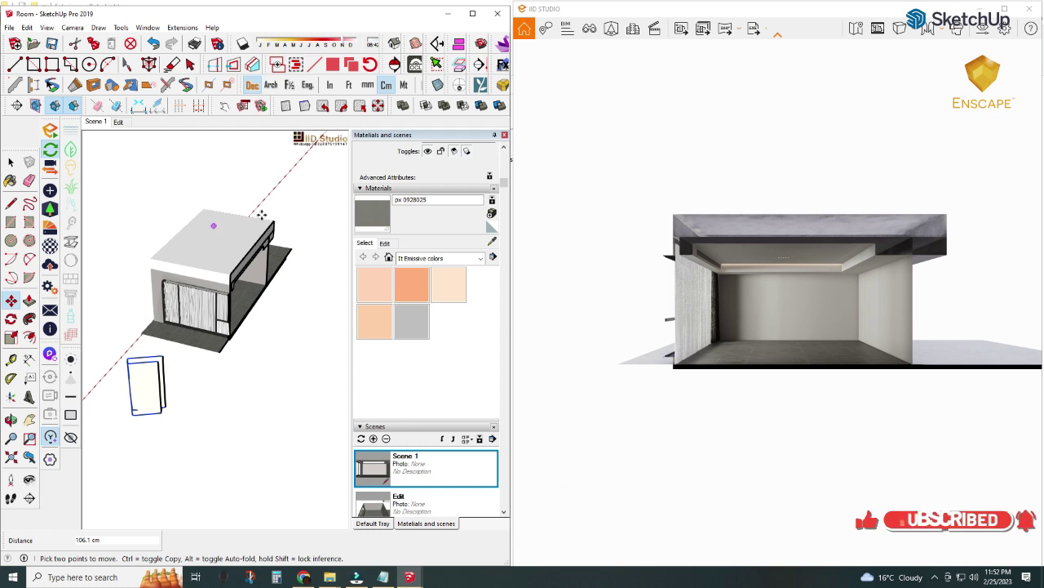
click(118, 122)
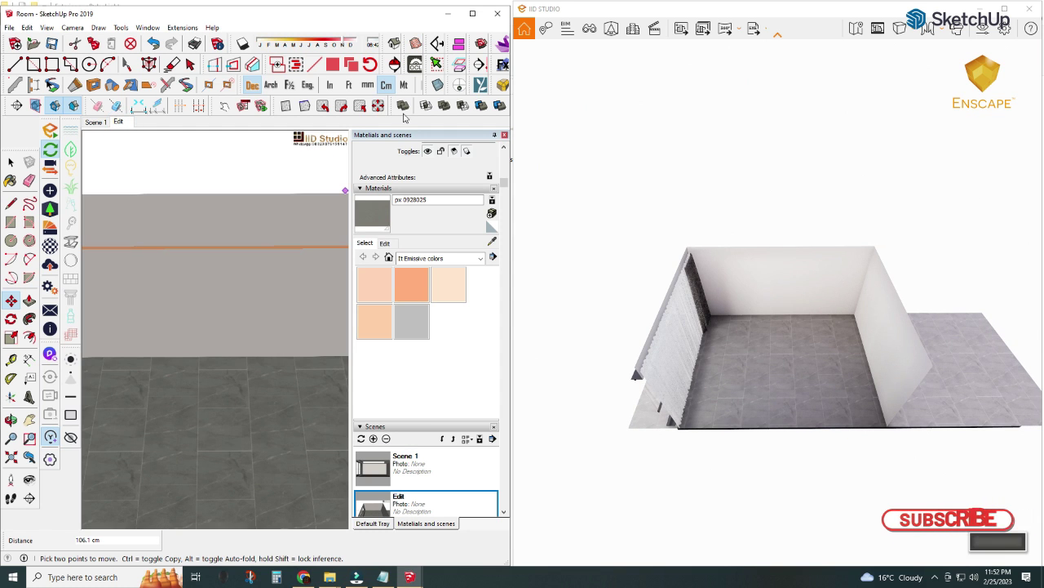
- Maximize SketchUp and drag the wardrobe front file from the Temp1 folder into it
click(473, 14)
mouse_move(329, 577)
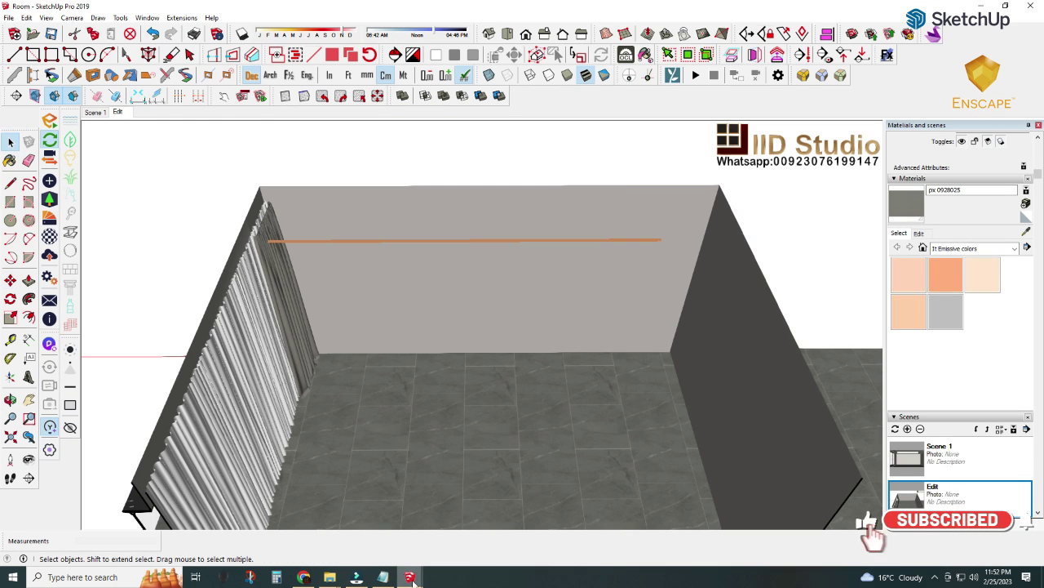
click(302, 547)
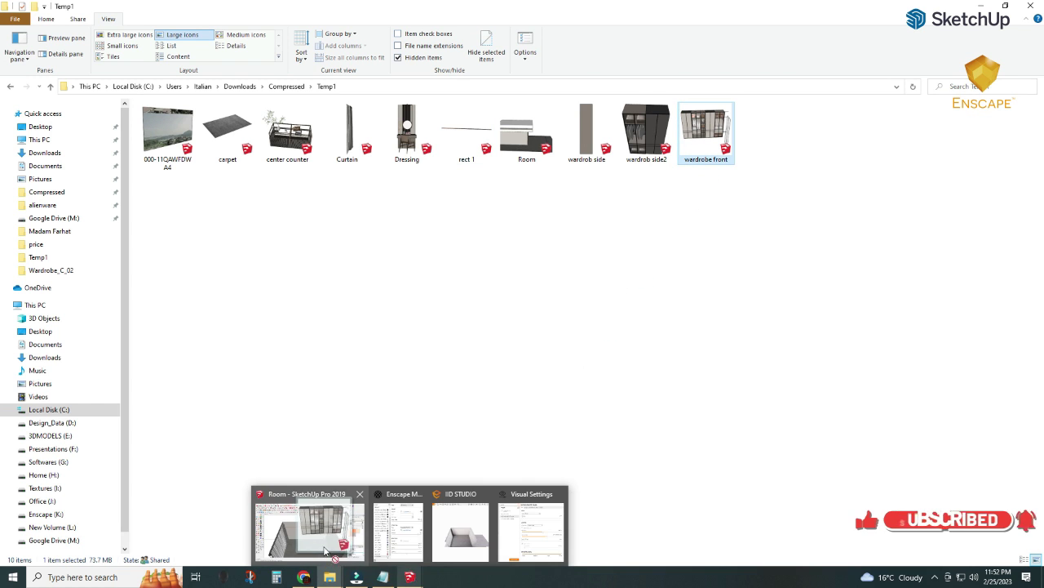
drag(667, 211, 333, 514)
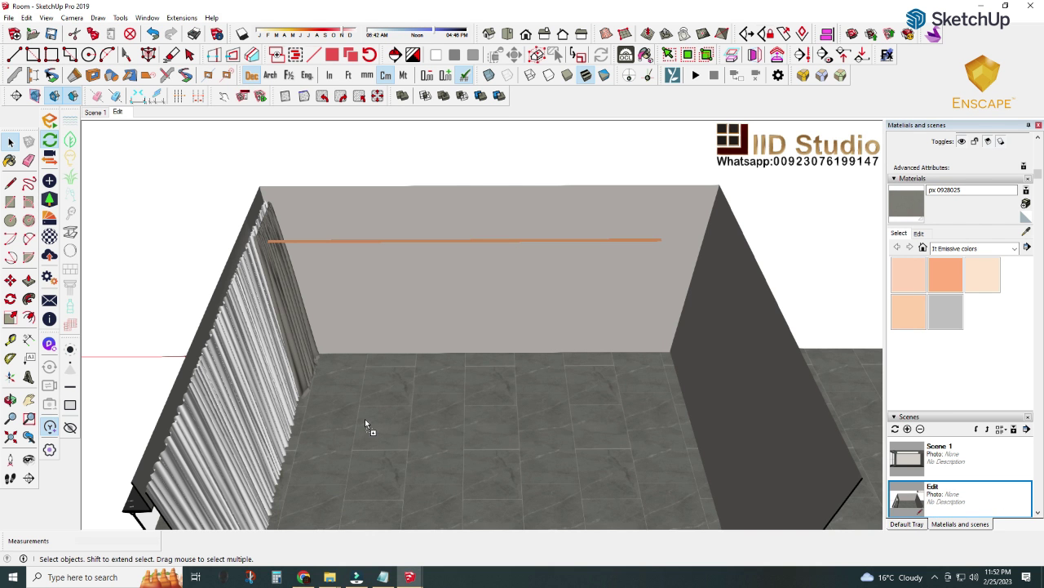
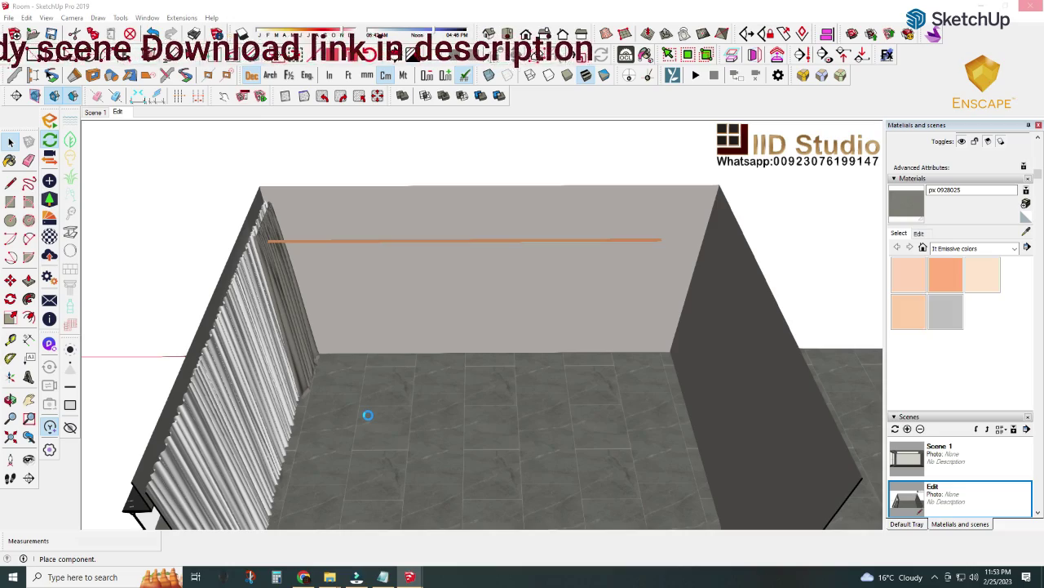
- Undo the last component placement, select the floor and view the whole room from above
key(Escape)
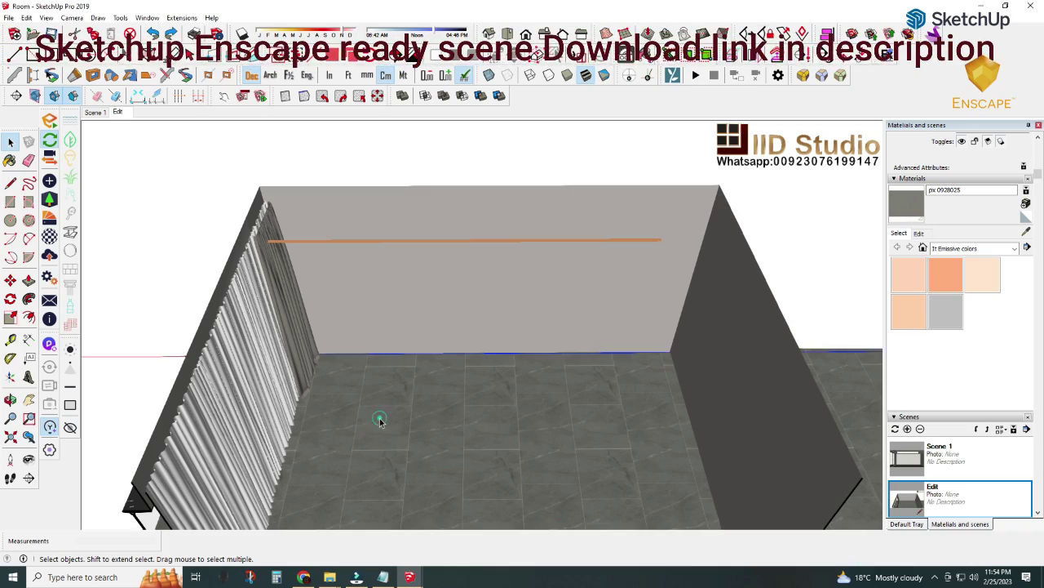
click(380, 419)
scroll(383, 420, down, 3)
scroll(387, 418, down, 5)
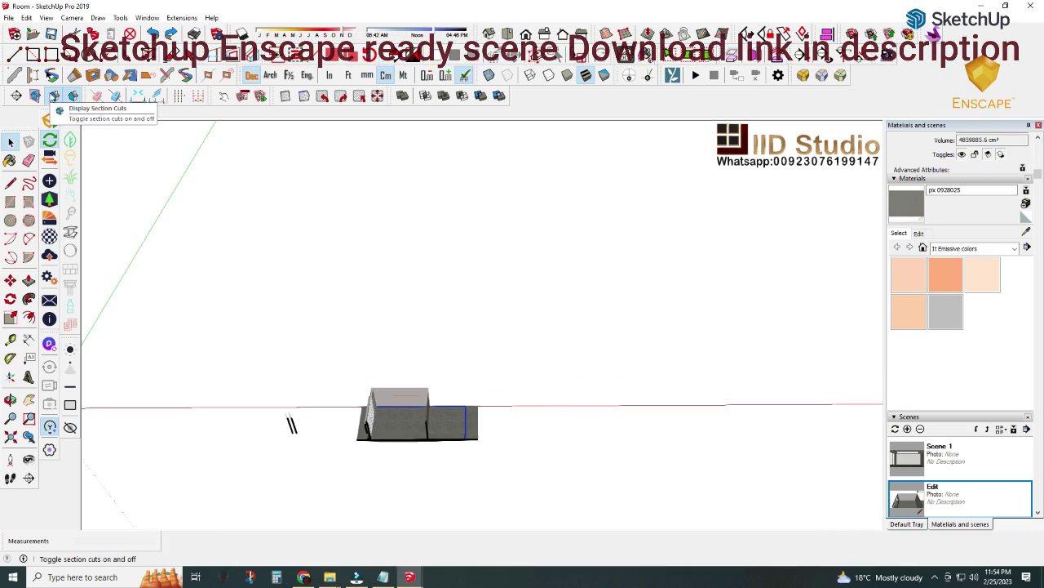
mouse_move(343, 326)
middle_down()
mouse_move(484, 388)
mouse_move(471, 412)
middle_up()
scroll(484, 388, down, 3)
scroll(457, 392, up, 3)
scroll(420, 374, up, 4)
scroll(420, 374, up, 1)
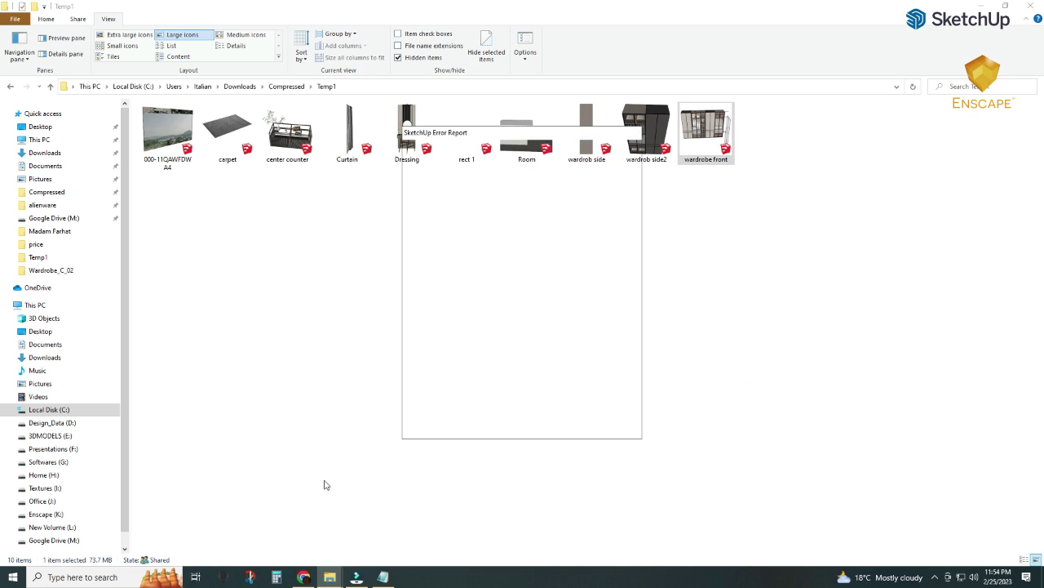
- Dismiss the crash report, open the recovered Room.skp maximized, and return to the Temp1 folder
click(571, 414)
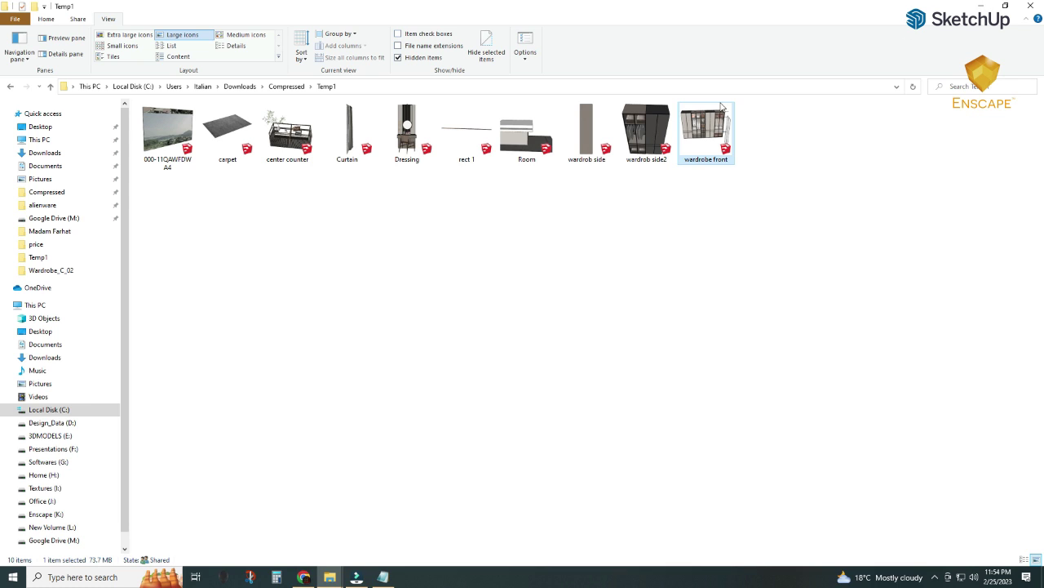
click(519, 145)
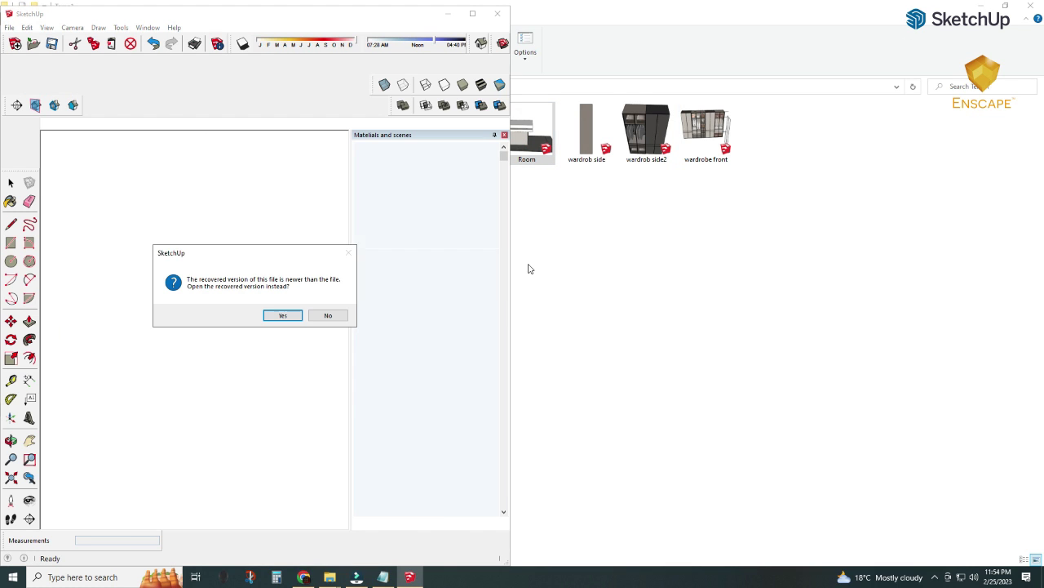
click(283, 315)
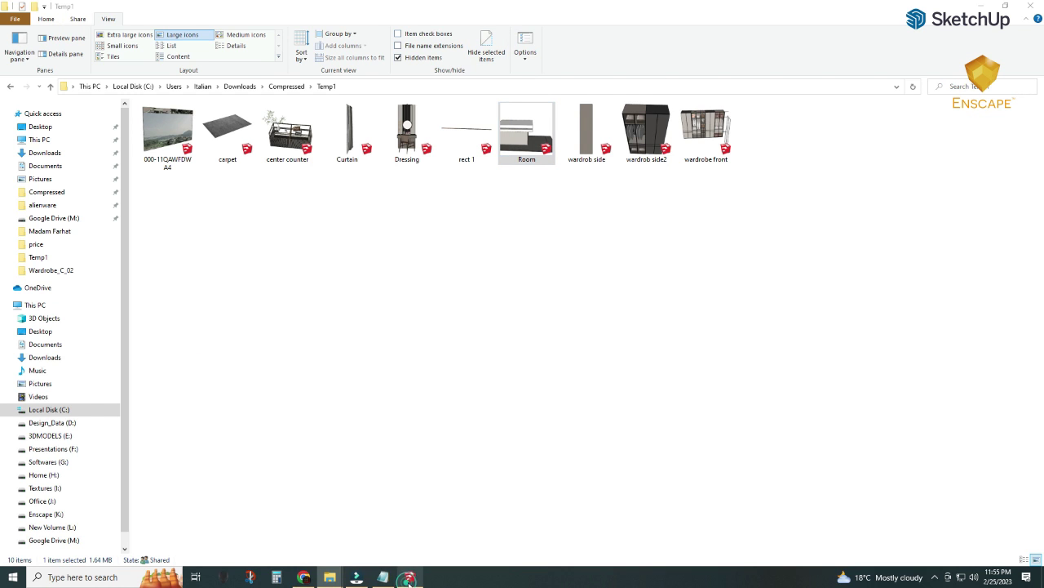
click(408, 578)
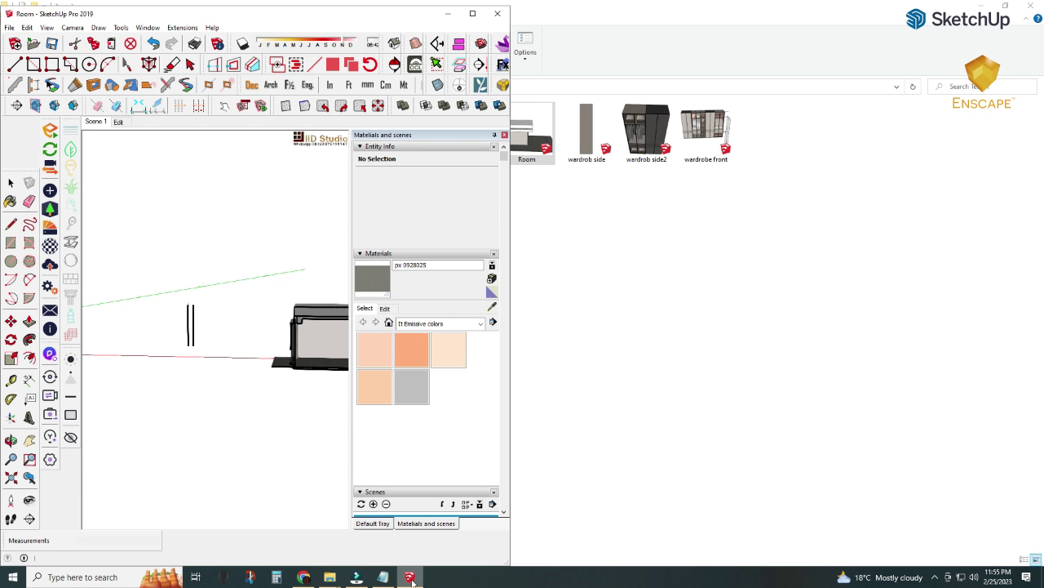
click(473, 14)
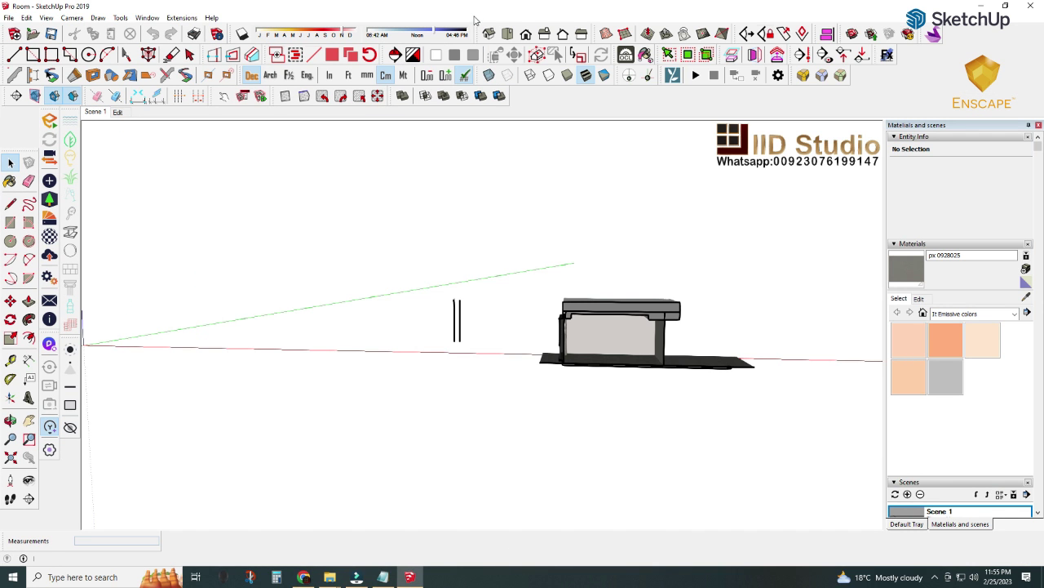
click(306, 541)
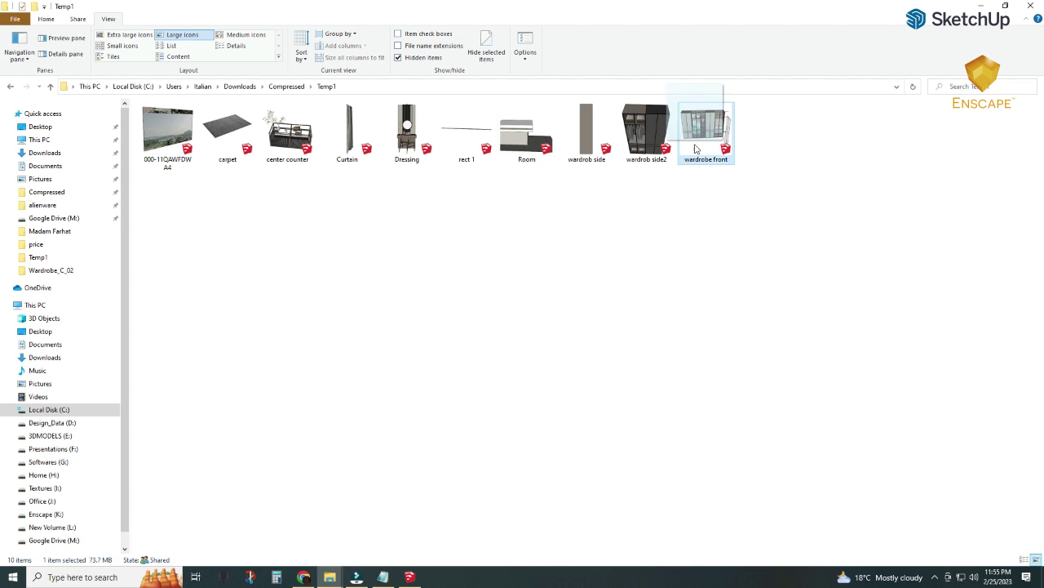
- Drag the 'wardrobe front' model from the Temp1 folder into the SketchUp room
mouse_move(706, 131)
mouse_down()
mouse_move(423, 559)
mouse_move(585, 366)
mouse_up()
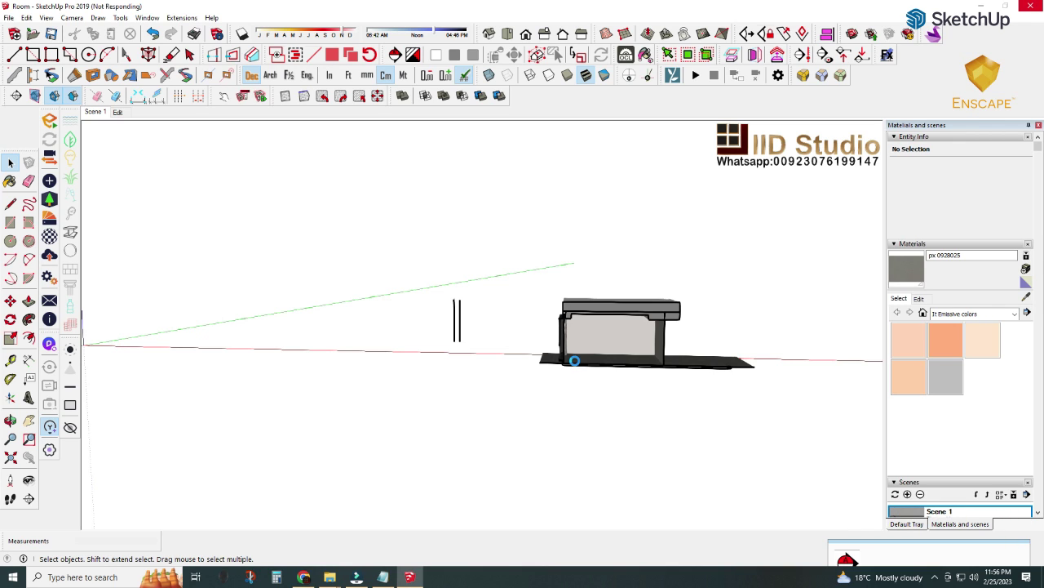
- Move the wardrobe front by its corner flush against the back wall, then deselect it
key(m)
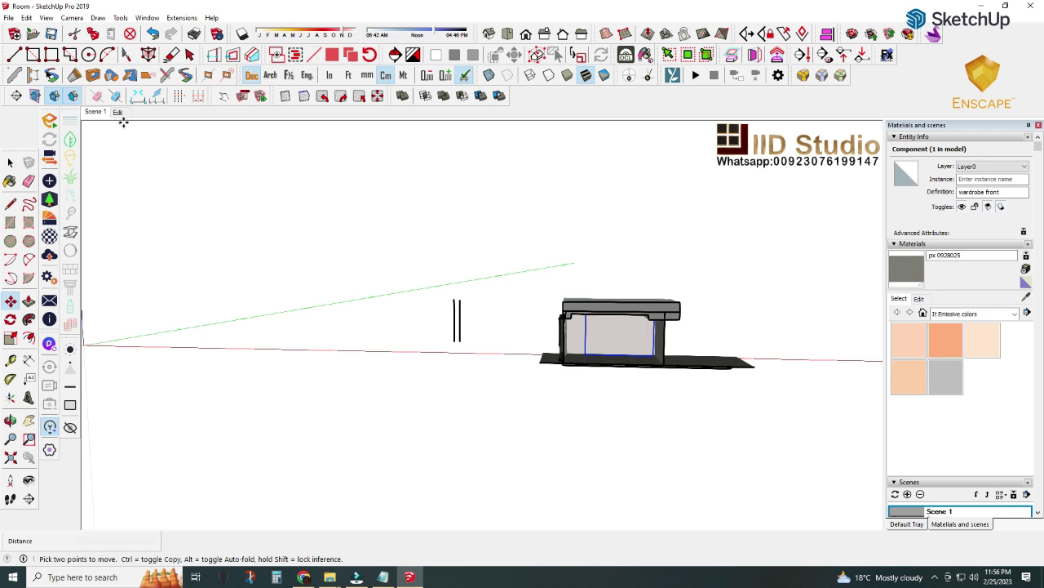
scroll(650, 351, up, 3)
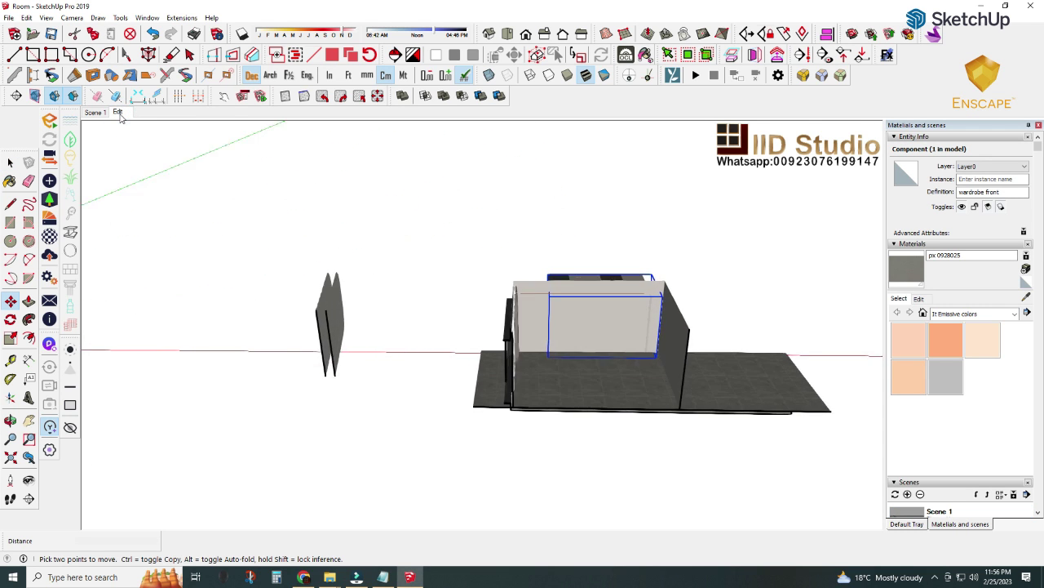
scroll(650, 351, up, 3)
middle_drag(620, 359, 577, 435)
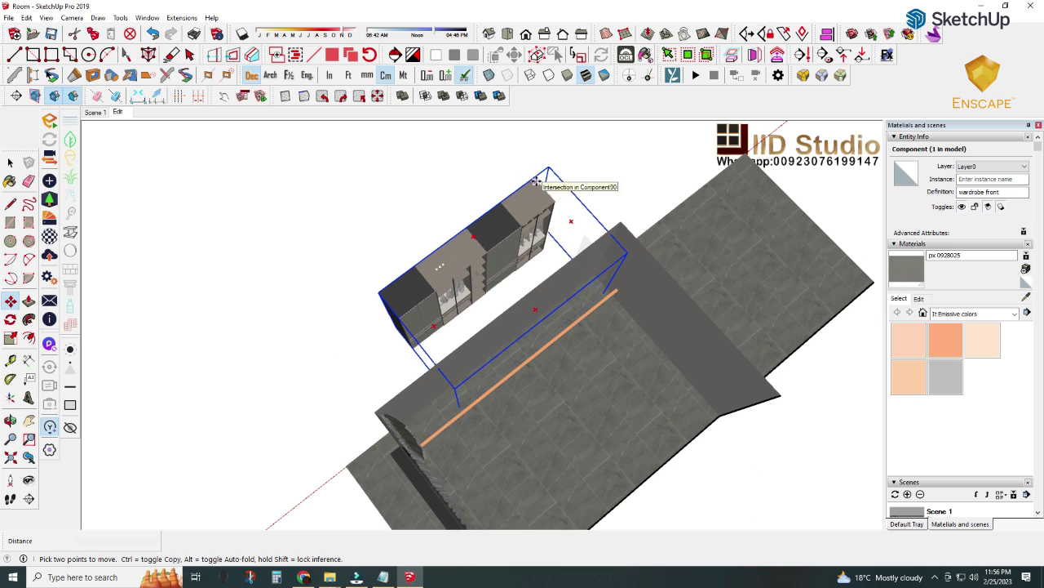
click(537, 181)
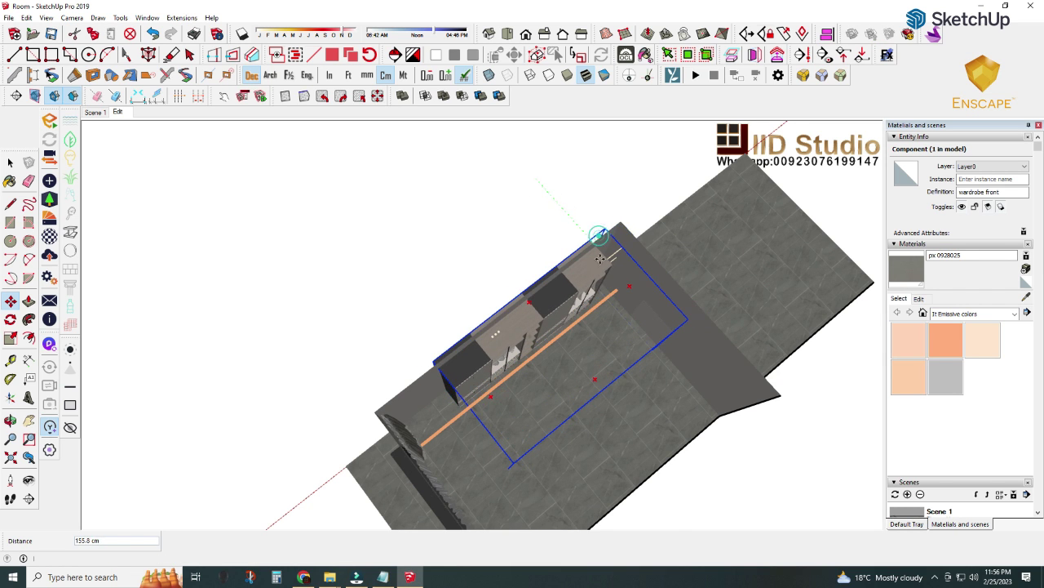
scroll(600, 258, up, 2)
middle_drag(600, 258, 413, 208)
scroll(590, 294, up, 3)
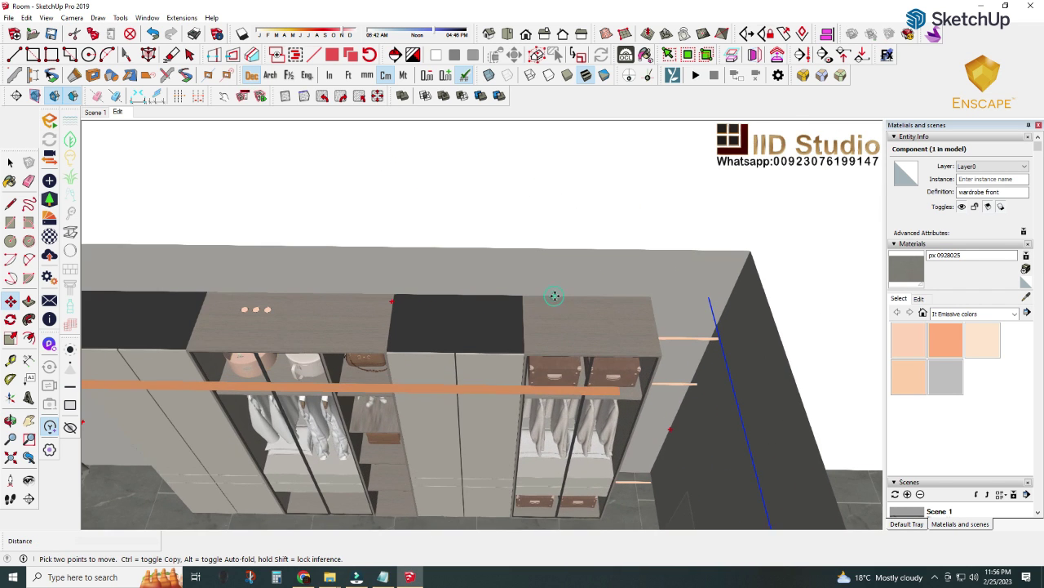
click(554, 295)
key(space)
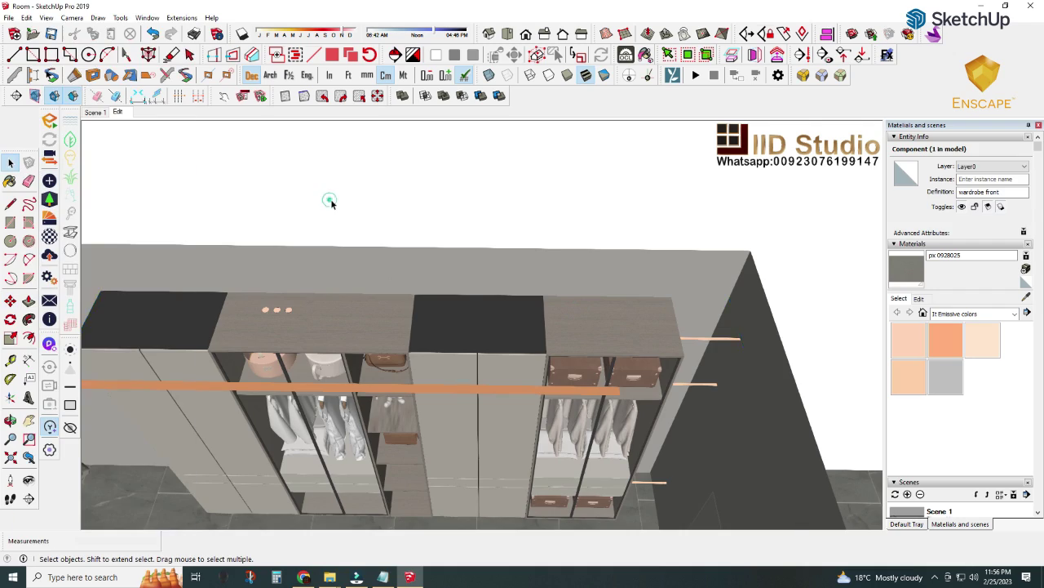
click(331, 204)
scroll(332, 203, down, 3)
mouse_move(446, 261)
middle_down()
mouse_move(474, 181)
mouse_move(443, 399)
middle_up()
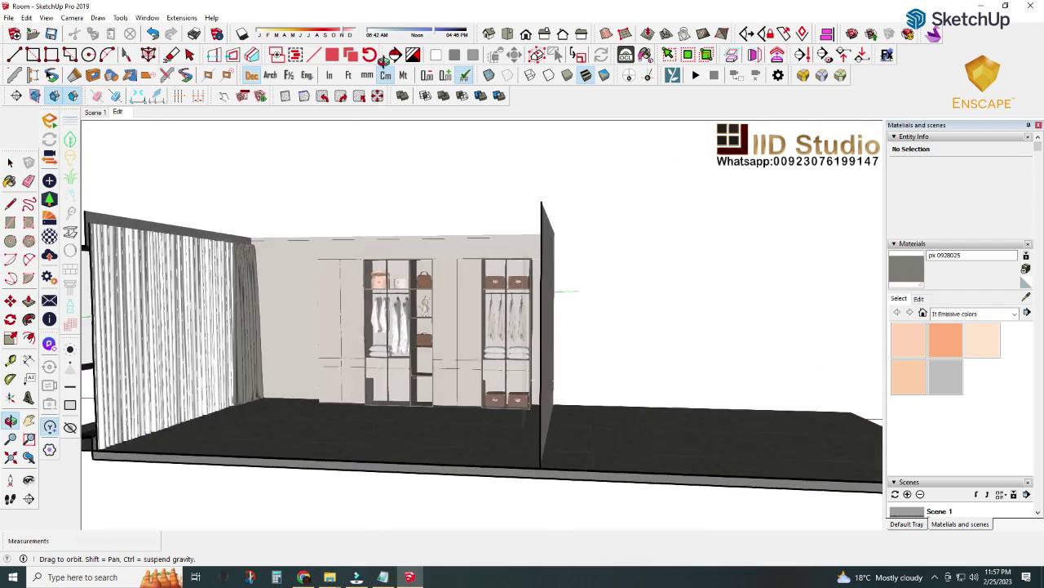
- Inspect the placed wardrobe from low and front views, then save the model
scroll(443, 399, up, 5)
scroll(443, 399, up, 5)
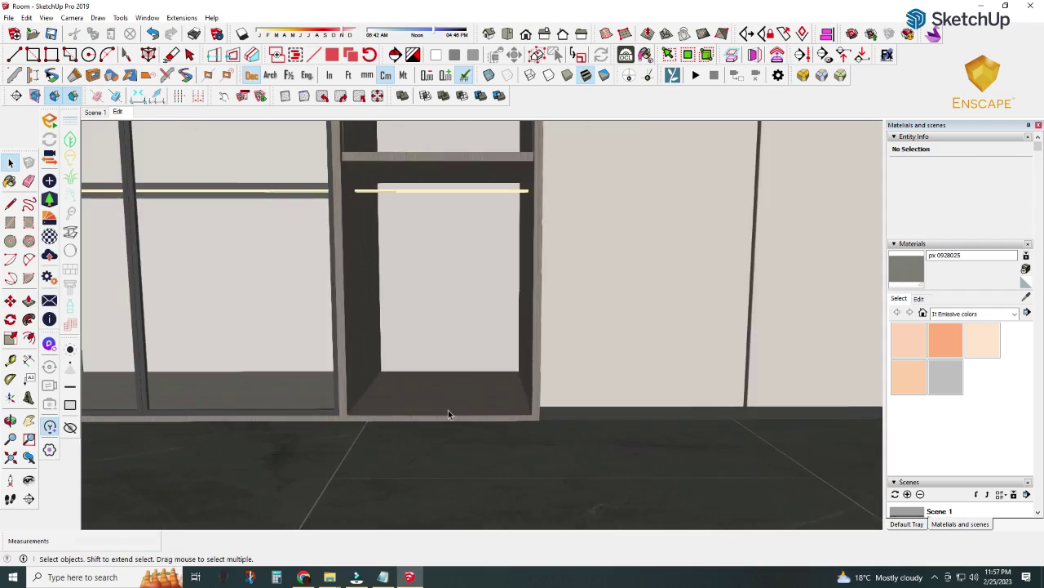
middle_drag(524, 331, 365, 412)
scroll(365, 413, down, 3)
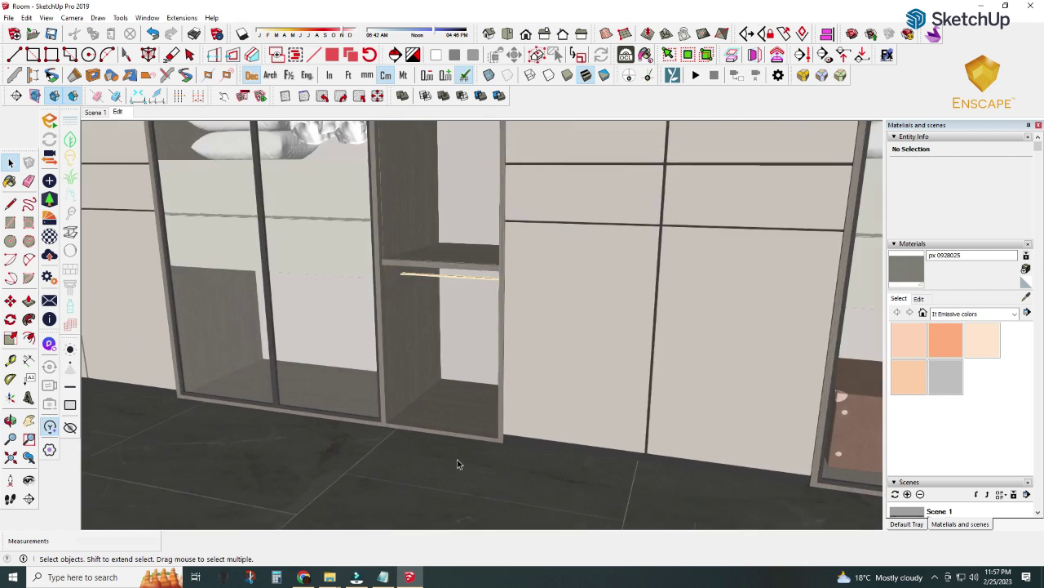
mouse_move(457, 459)
middle_down()
mouse_move(443, 436)
mouse_move(592, 466)
mouse_move(509, 410)
middle_up()
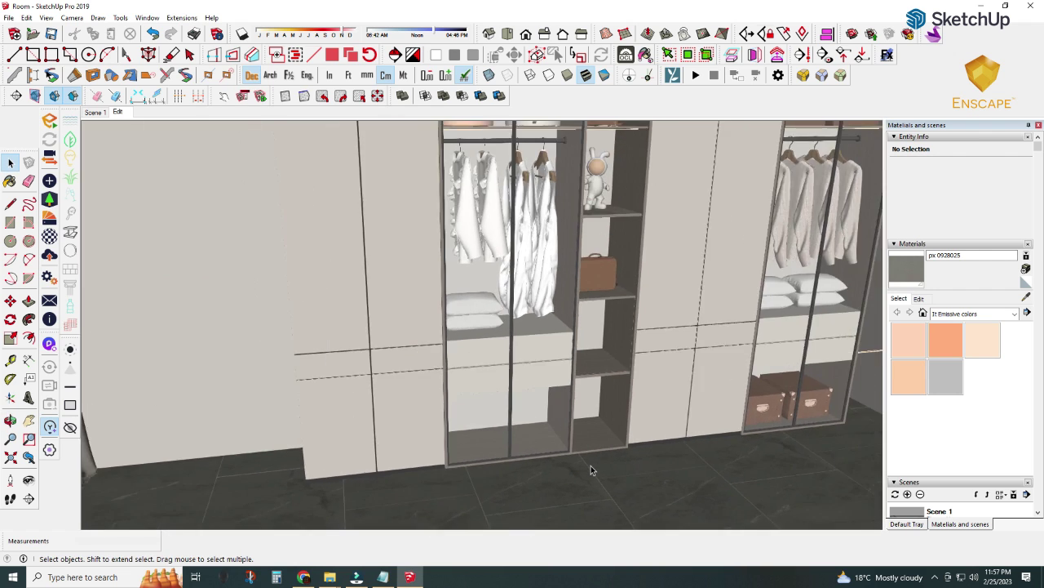
scroll(593, 469, down, 3)
click(51, 33)
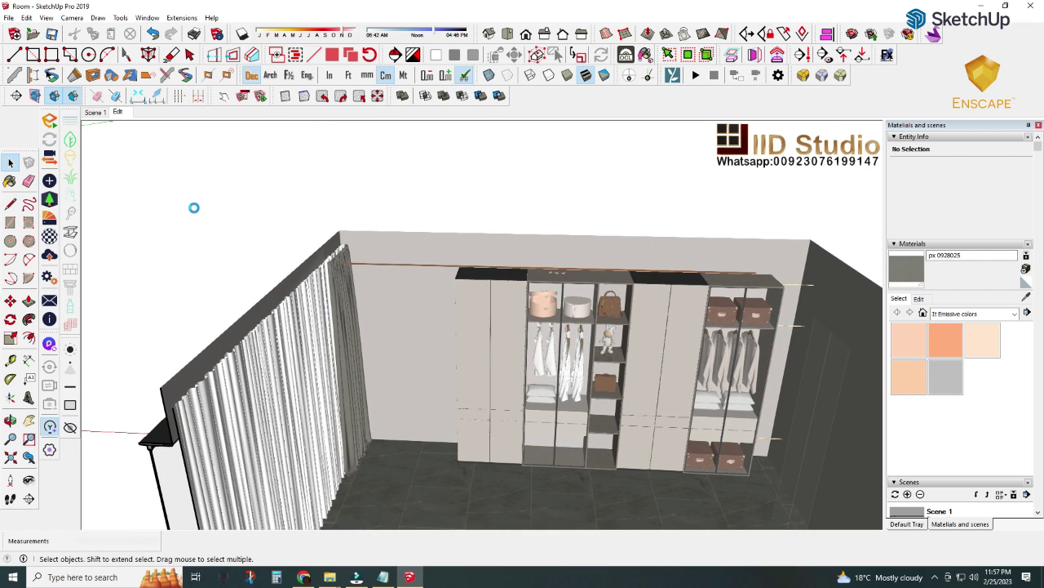
- Drag the dressing table model from the Temp1 folder into the room
scroll(194, 213, down, 1)
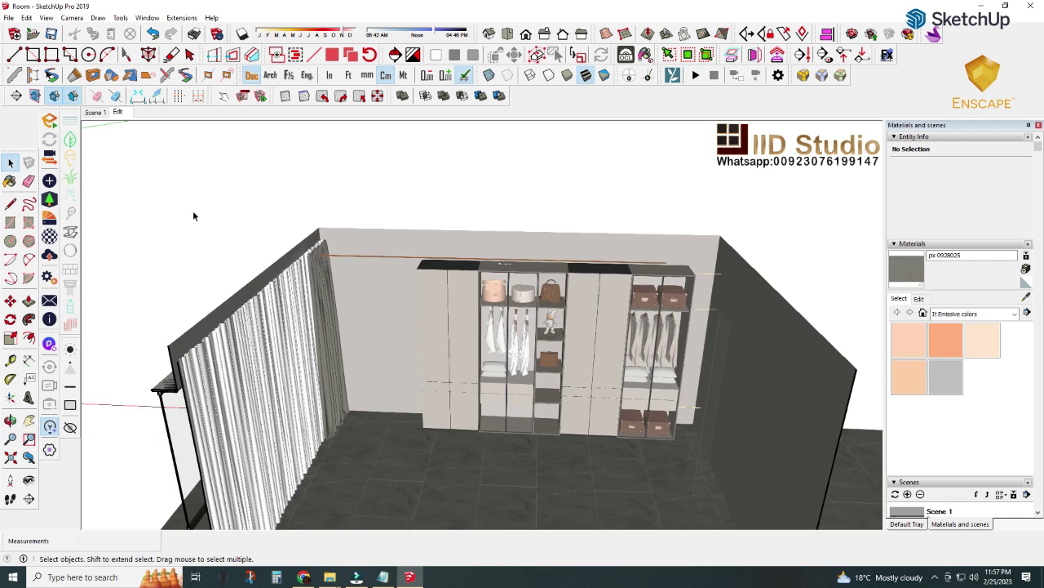
click(310, 548)
mouse_move(405, 135)
mouse_down()
mouse_move(444, 490)
mouse_move(423, 540)
mouse_up()
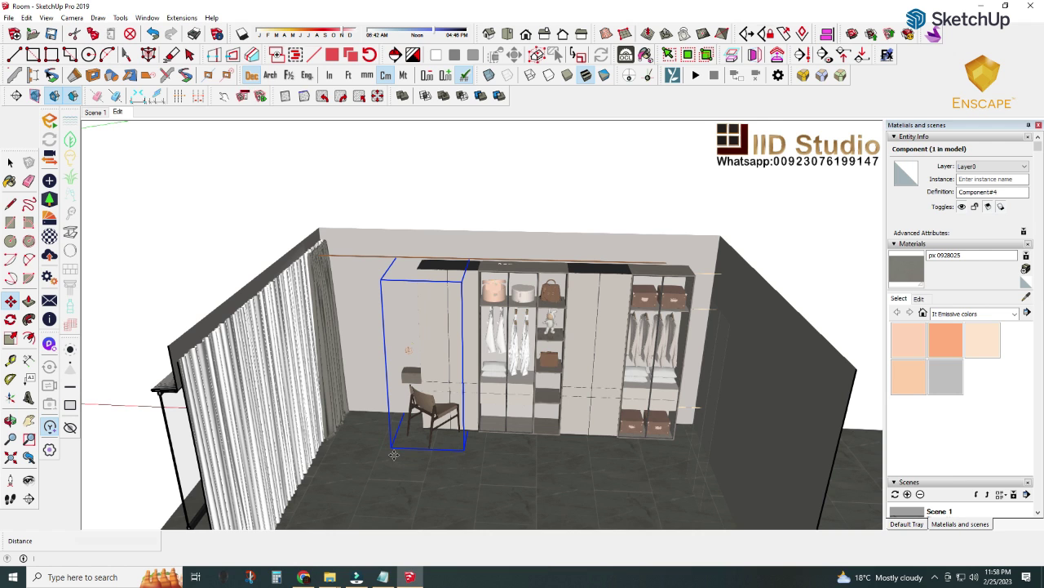
- Drop the dressing table against the left wall and expand the scenes and style edge settings
middle_drag(392, 454, 435, 541)
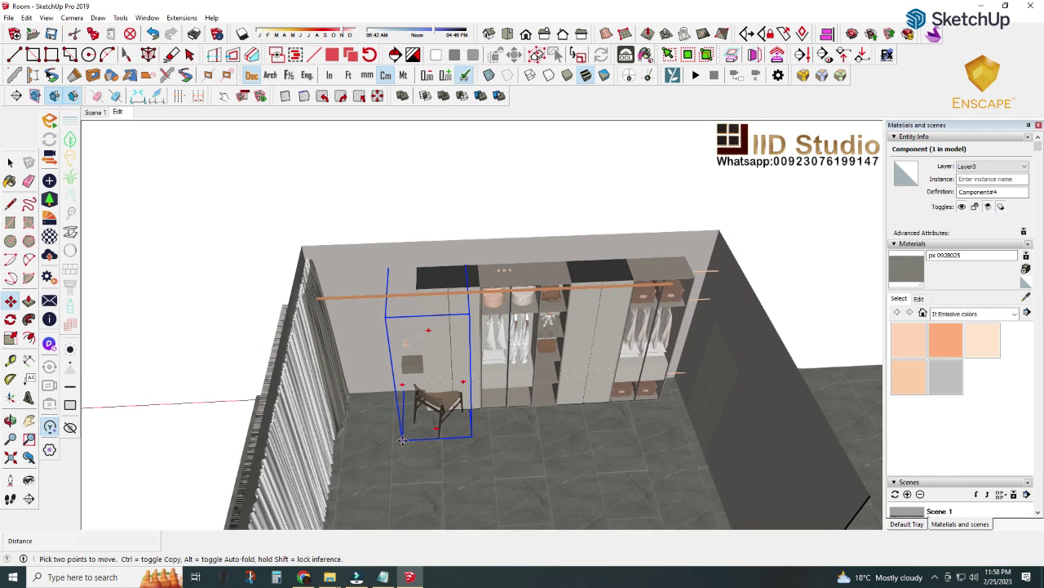
click(348, 471)
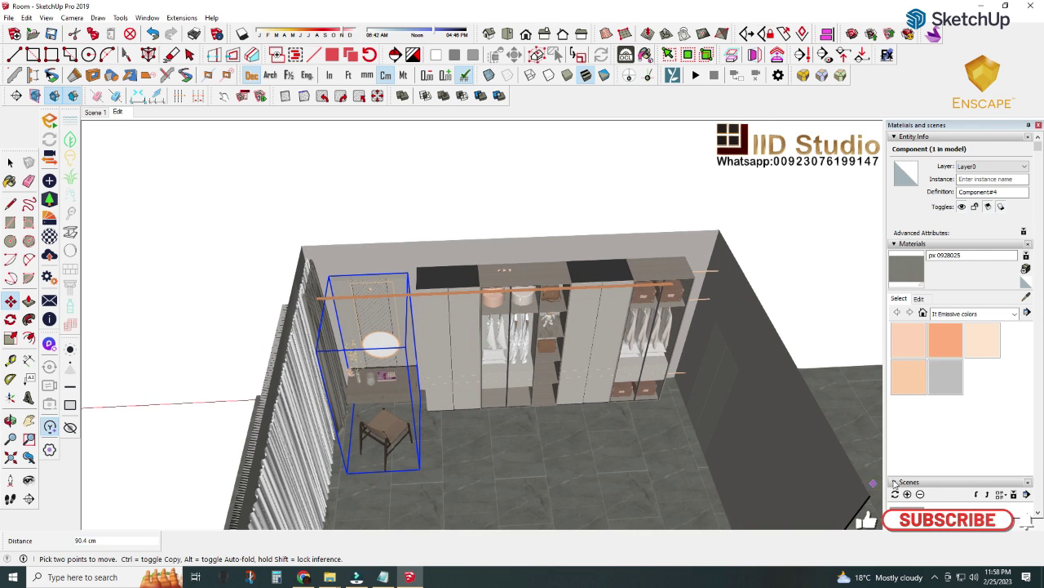
click(894, 482)
scroll(905, 406, down, 3)
scroll(905, 406, down, 5)
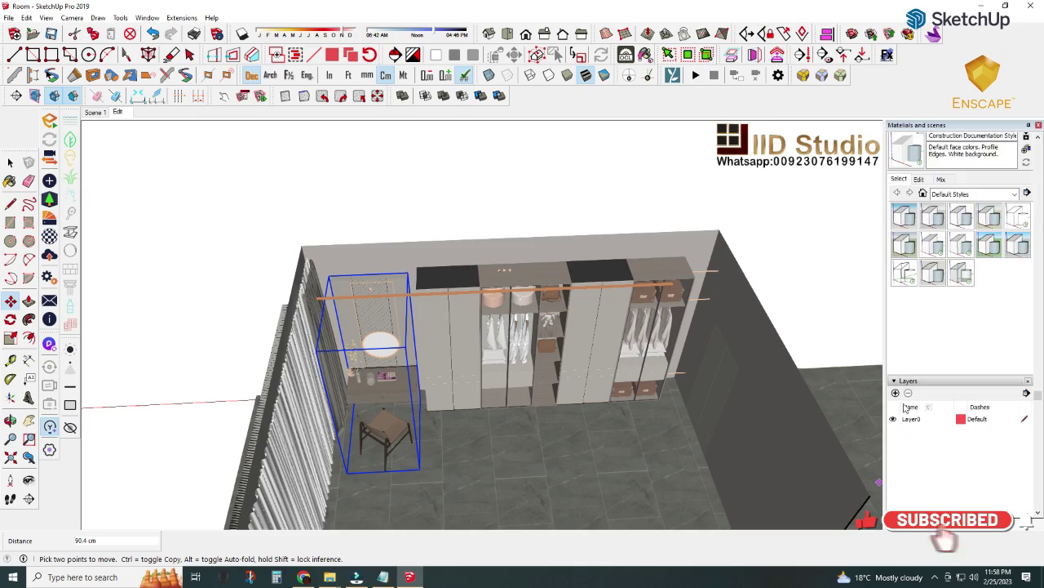
click(919, 244)
click(897, 275)
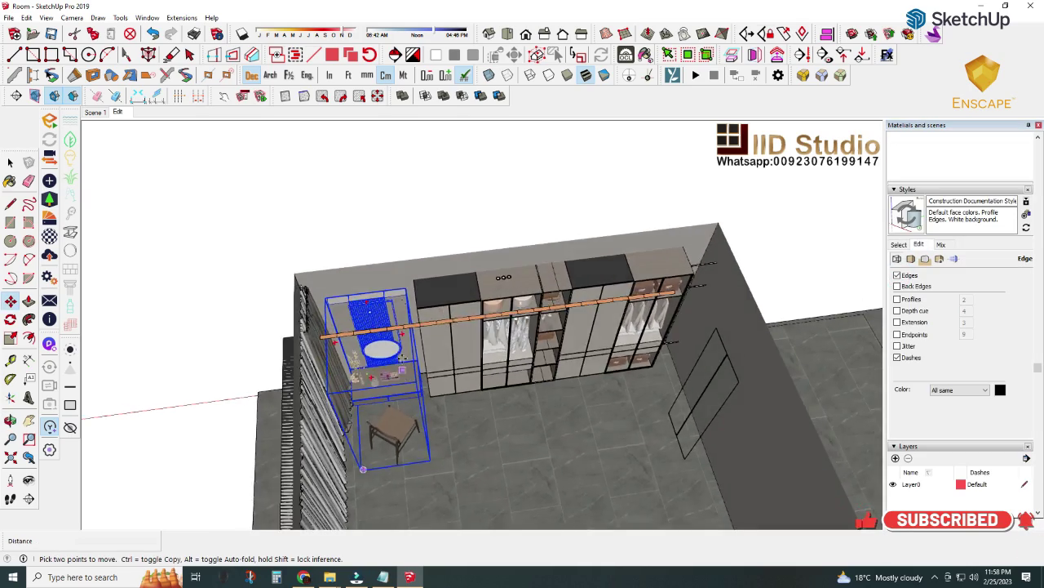
scroll(408, 287, up, 5)
scroll(420, 280, up, 3)
- Nudge the dressing table into place beside the wardrobe, then select the right wardrobe
click(457, 292)
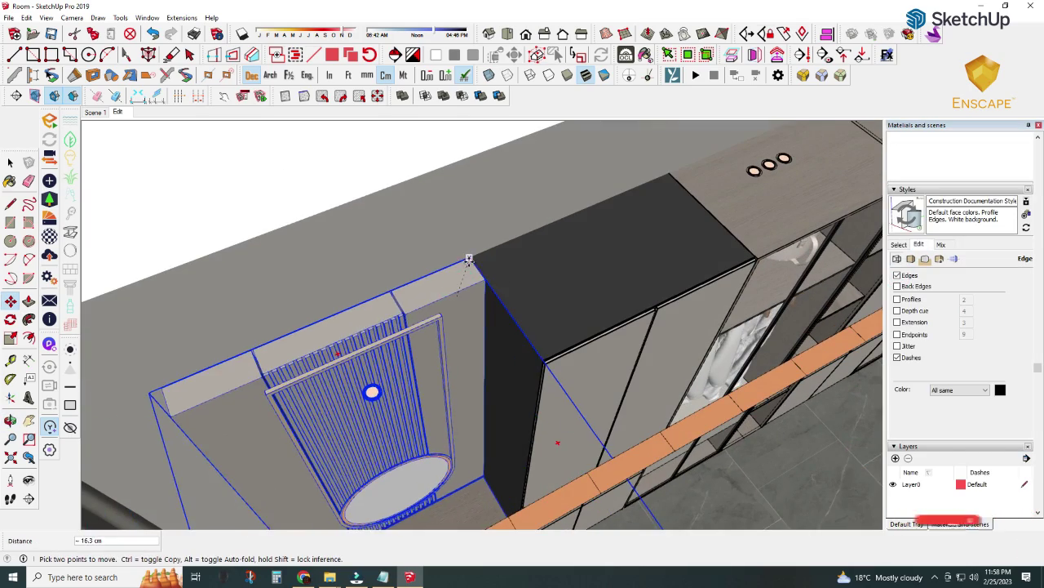
middle_drag(470, 259, 408, 457)
scroll(421, 499, up, 3)
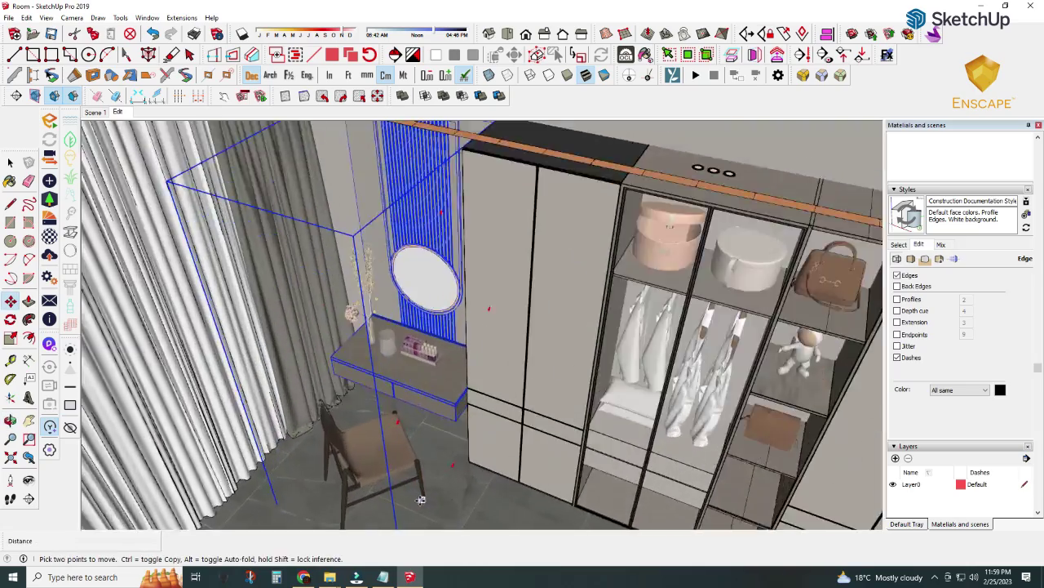
mouse_move(420, 499)
middle_down()
mouse_move(432, 293)
mouse_move(426, 461)
middle_up()
scroll(436, 370, down, 5)
key(space)
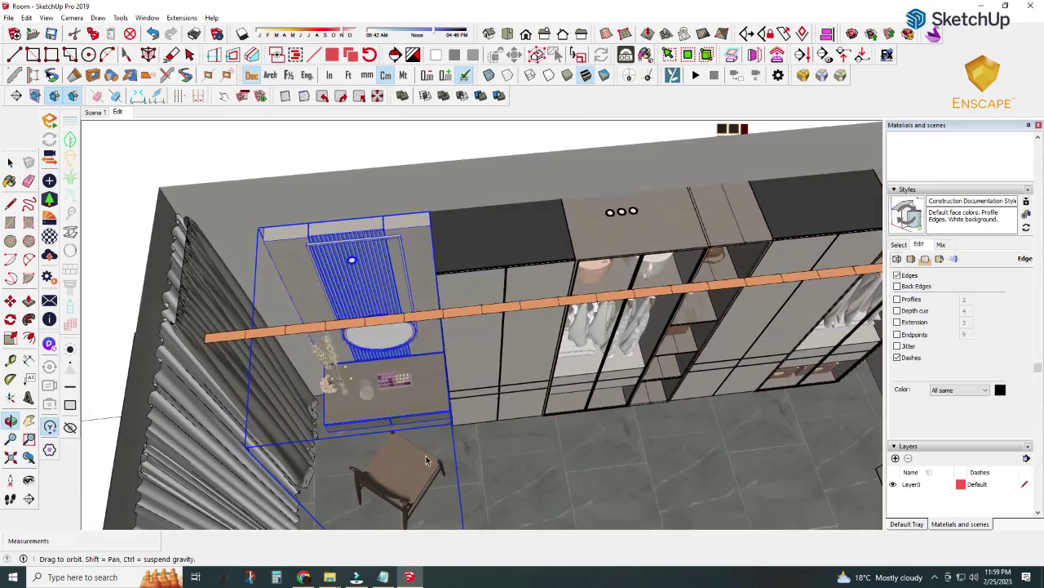
shift+click(457, 254)
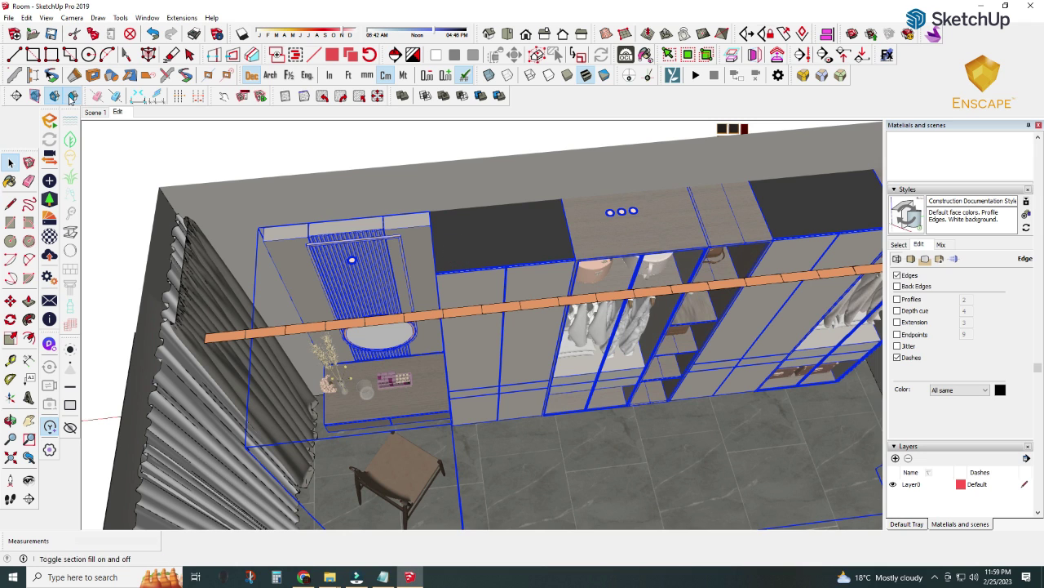
- Save the model and orbit around to face the wardrobe's hanging clothes
click(52, 34)
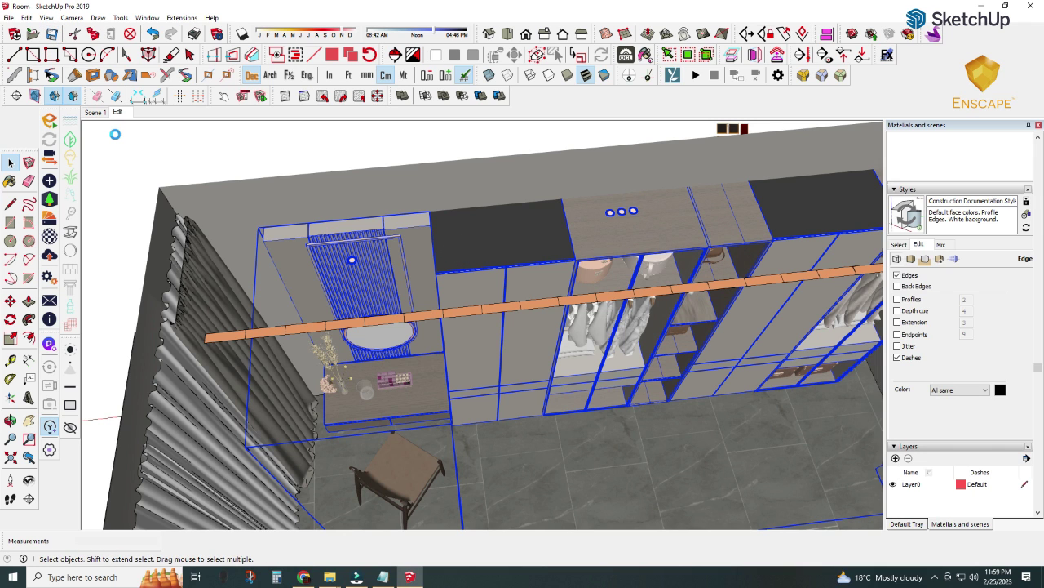
middle_drag(115, 134, 624, 222)
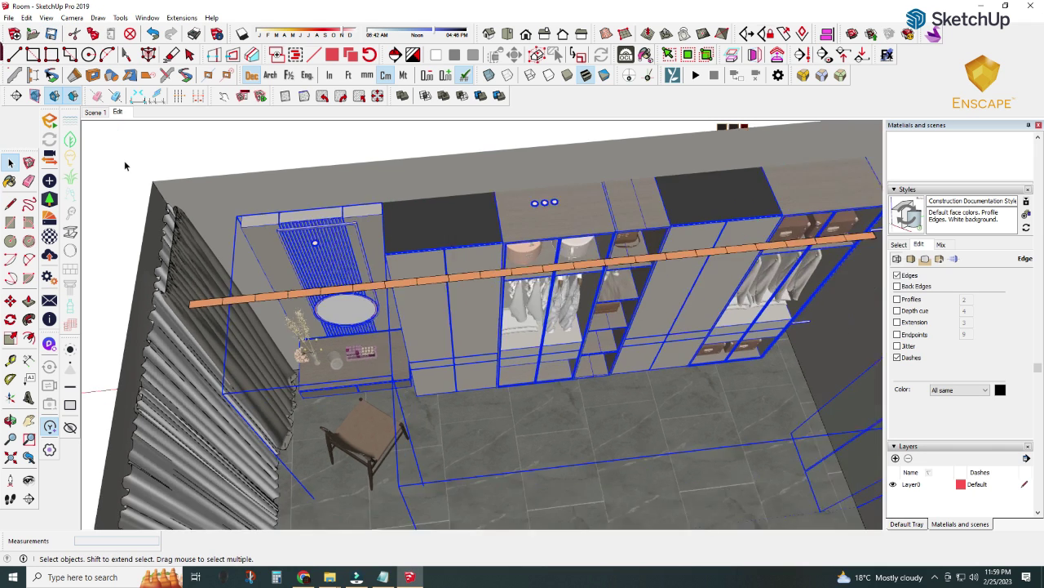
scroll(625, 222, up, 3)
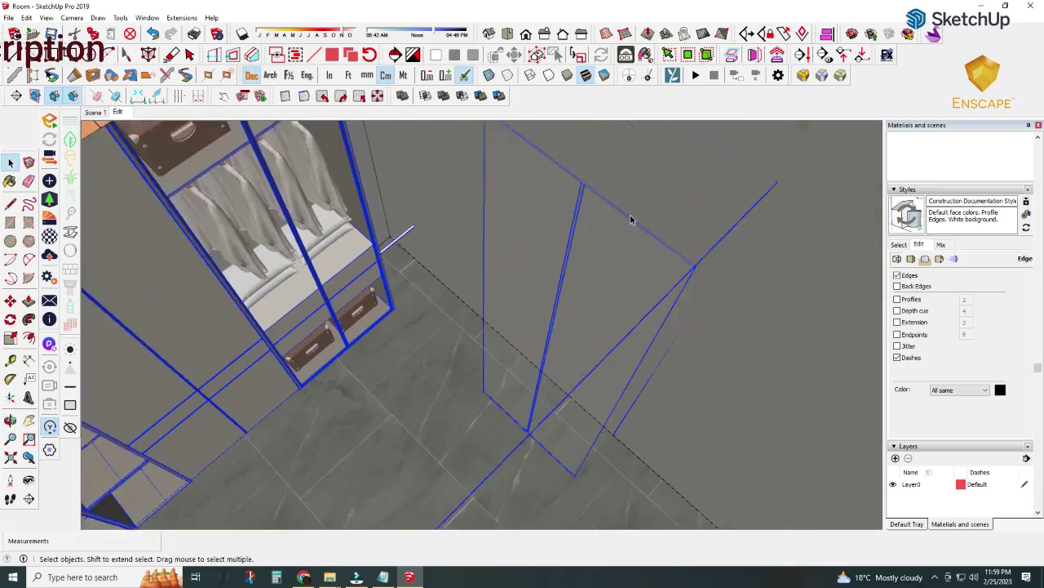
scroll(625, 222, up, 2)
mouse_move(624, 222)
middle_down()
mouse_move(359, 153)
mouse_move(526, 253)
middle_up()
scroll(424, 196, down, 3)
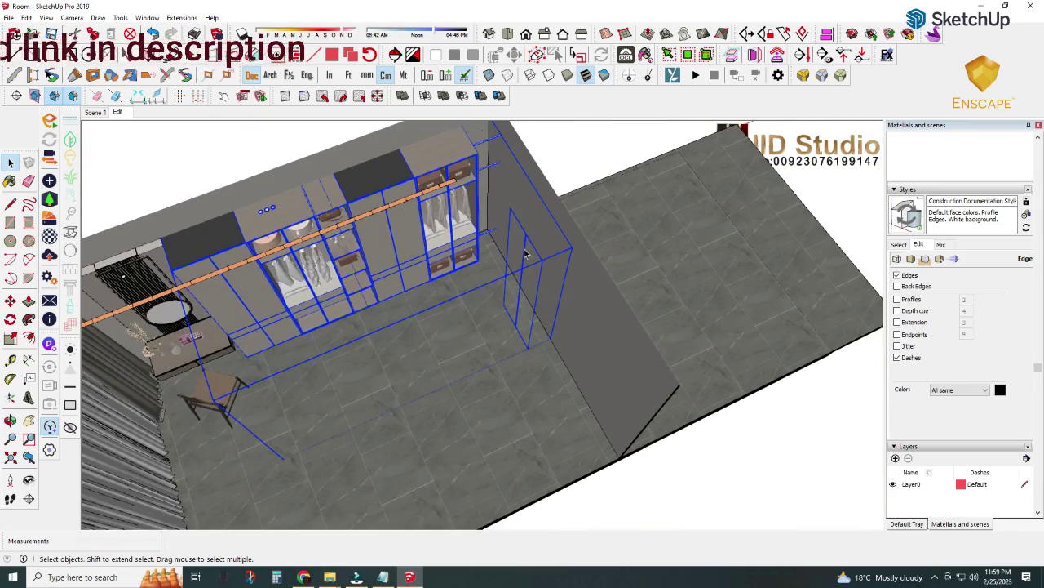
- Explode the selected wardrobe group into separate panels and frames, then deselect
right_click(548, 219)
click(433, 302)
click(574, 141)
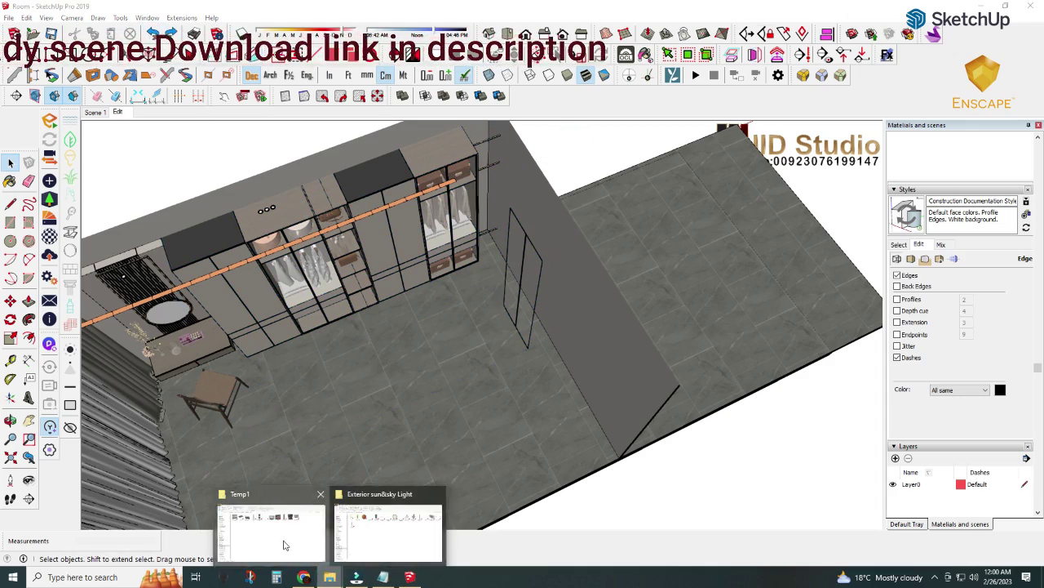
click(285, 539)
- Import the 'wardrob side' model and place it against the existing wardrobe's end
drag(650, 161, 426, 408)
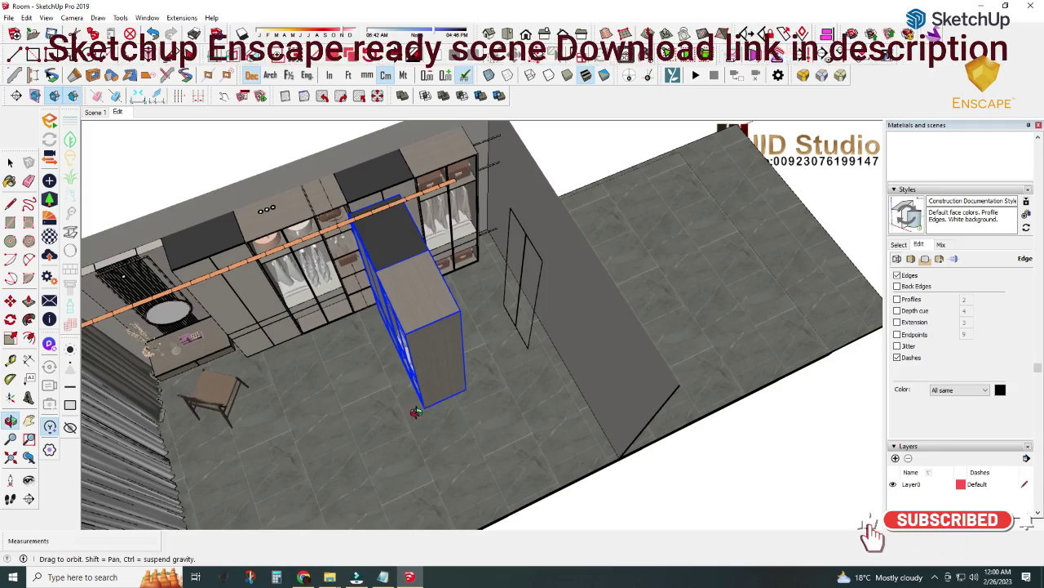
middle_drag(419, 414, 326, 392)
scroll(327, 392, up, 5)
middle_drag(267, 373, 269, 326)
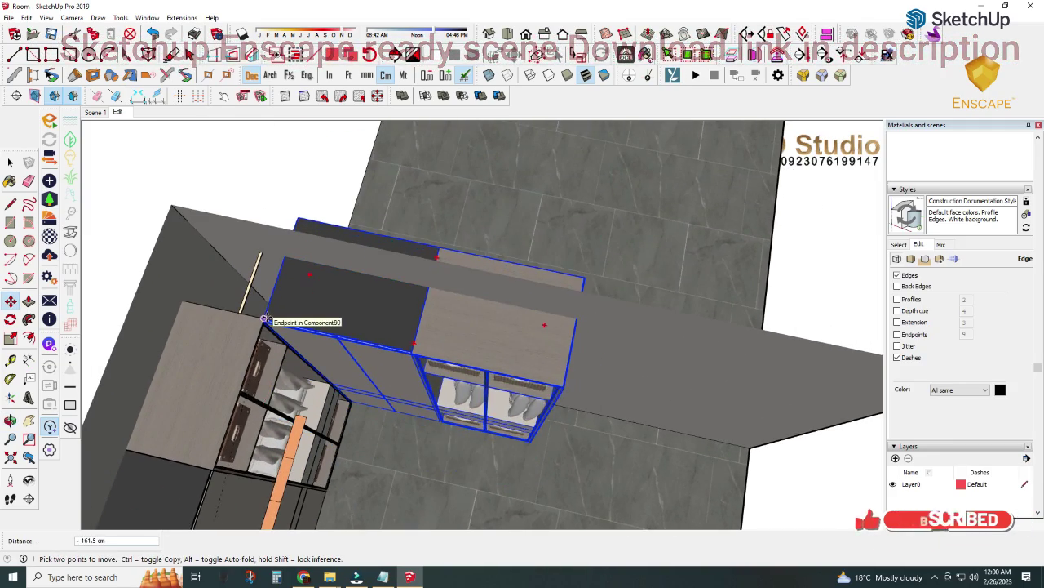
scroll(259, 322, up, 5)
scroll(258, 322, up, 3)
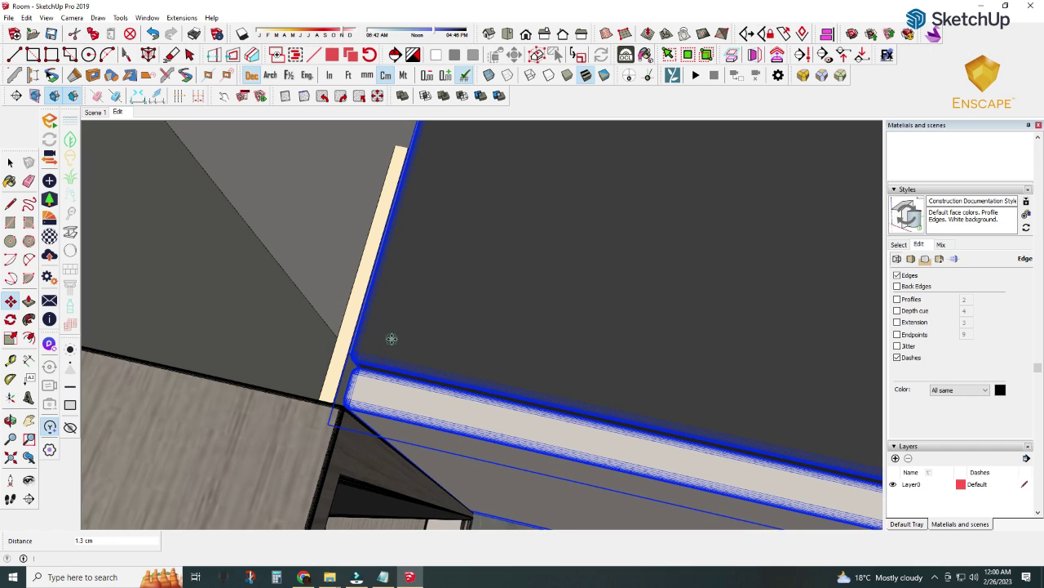
scroll(367, 341, down, 2)
scroll(342, 342, down, 3)
scroll(327, 343, down, 2)
- Move the selected floor edge slightly to line it up with the floor
middle_drag(319, 338, 110, 384)
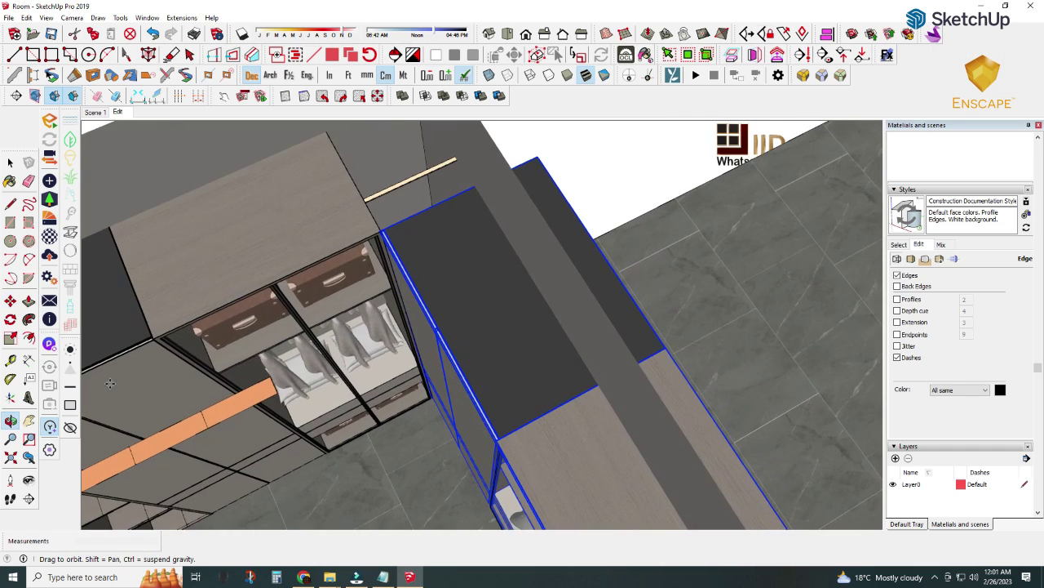
mouse_move(388, 419)
middle_down()
mouse_move(424, 375)
mouse_move(443, 268)
mouse_move(433, 144)
middle_up()
scroll(441, 367, up, 3)
scroll(443, 365, up, 3)
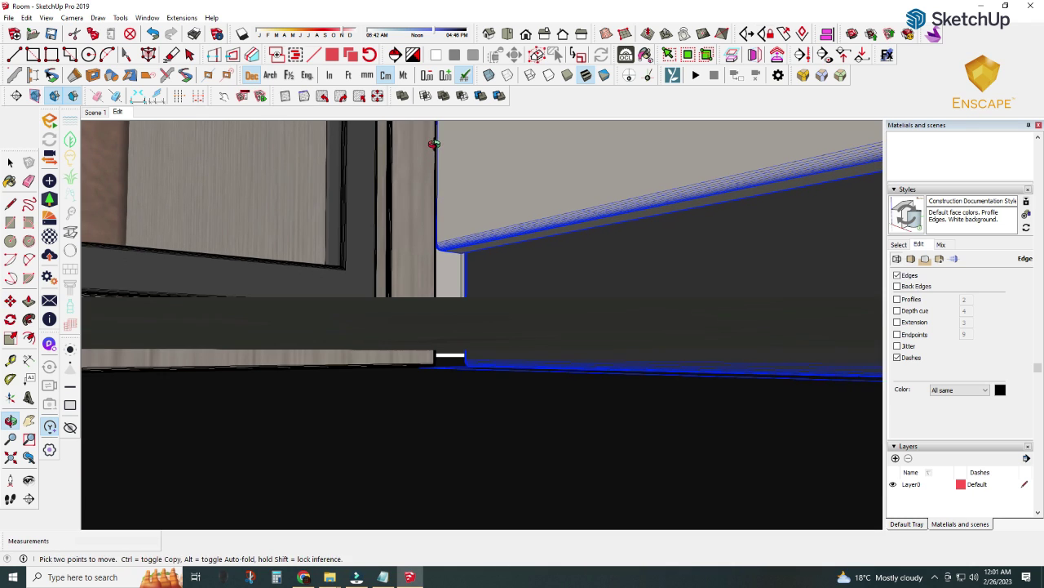
click(9, 162)
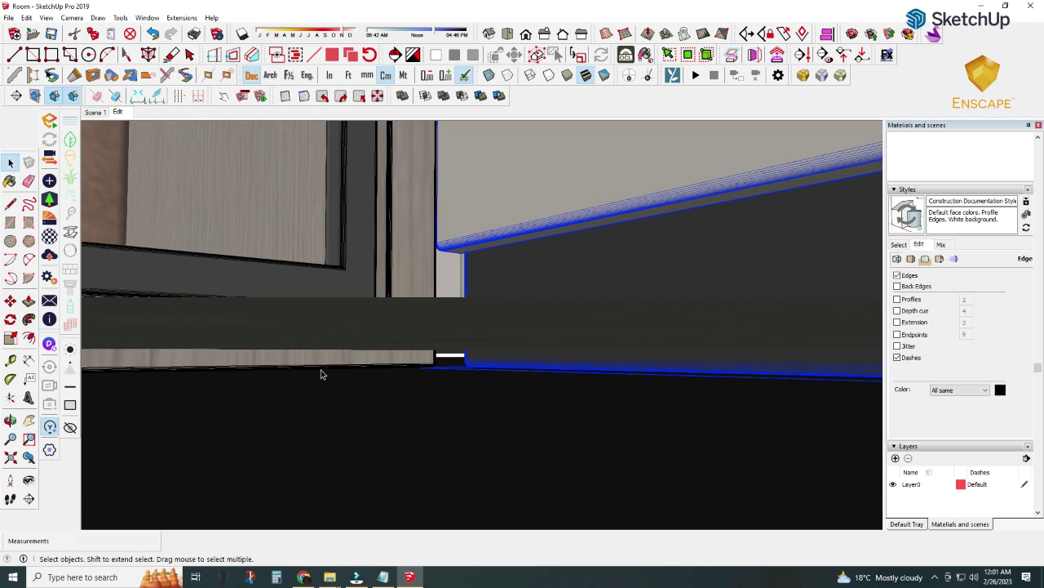
middle_drag(321, 373, 304, 357)
key(m)
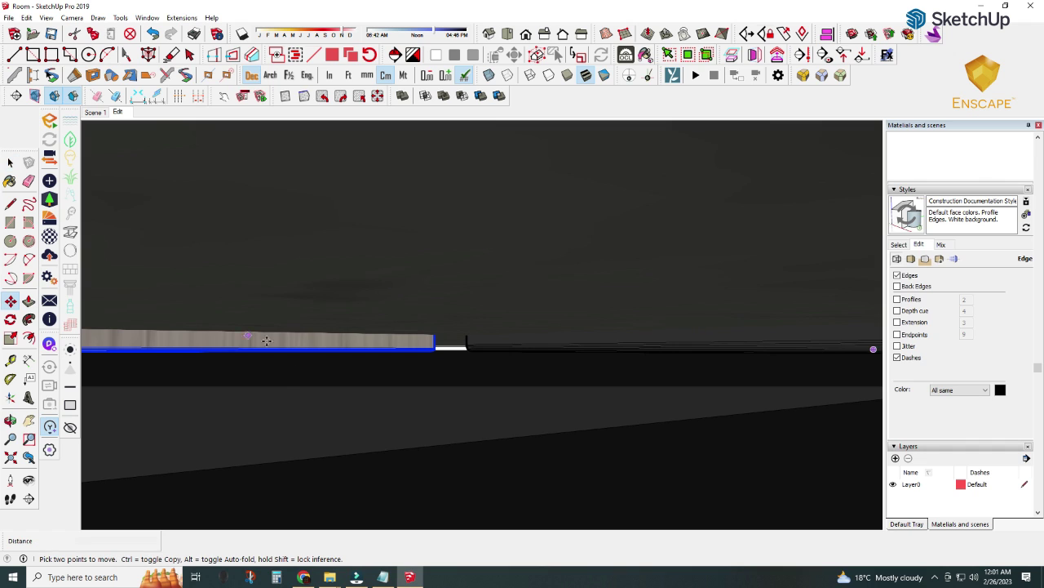
click(269, 345)
middle_drag(310, 354, 310, 384)
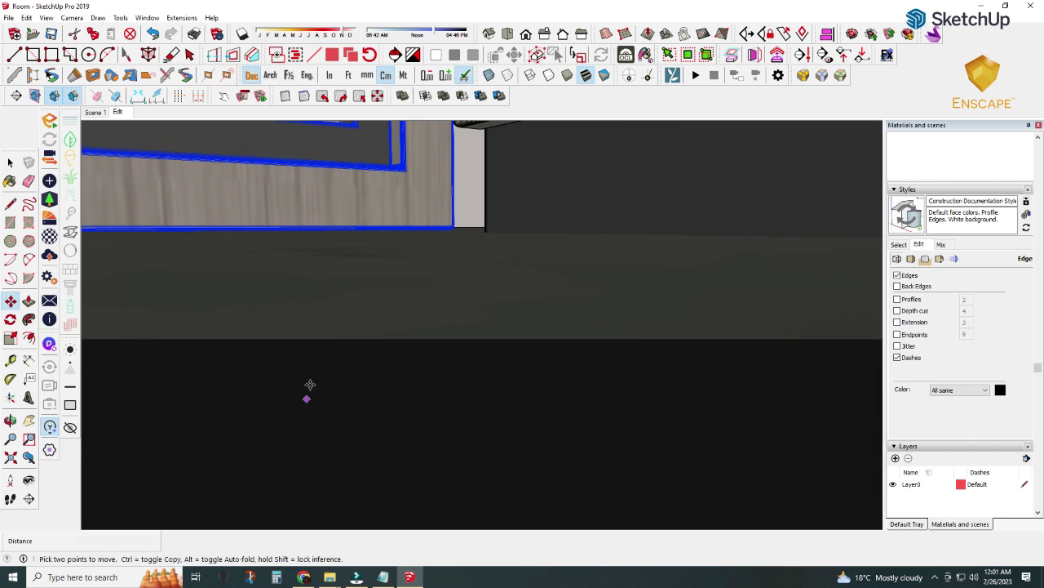
mouse_move(320, 291)
middle_down()
mouse_move(400, 233)
mouse_move(648, 354)
middle_up()
- Raise the skirting slightly and drop the left door frame a few millimetres lower
key(space)
click(303, 357)
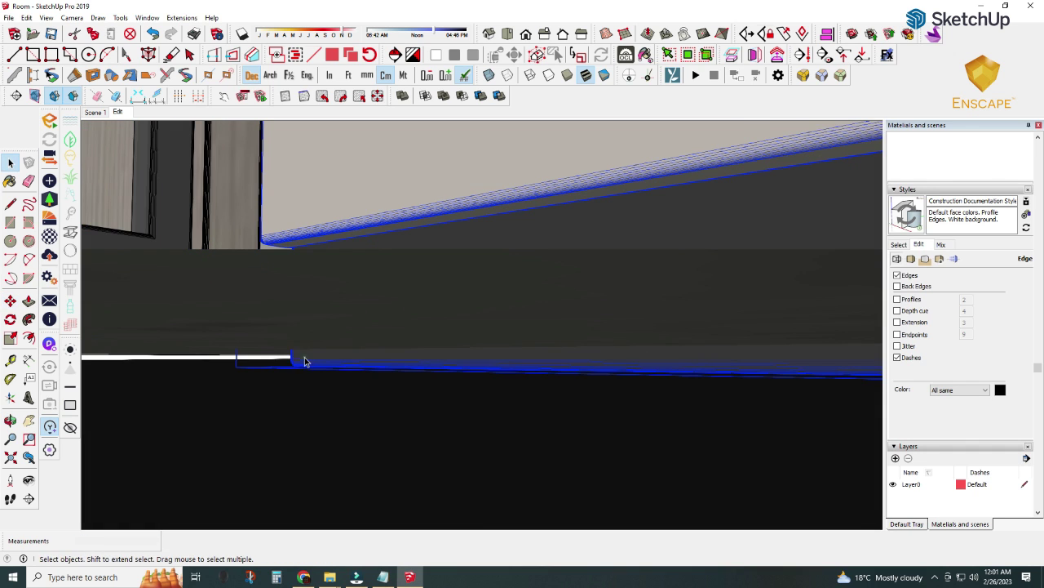
click(11, 302)
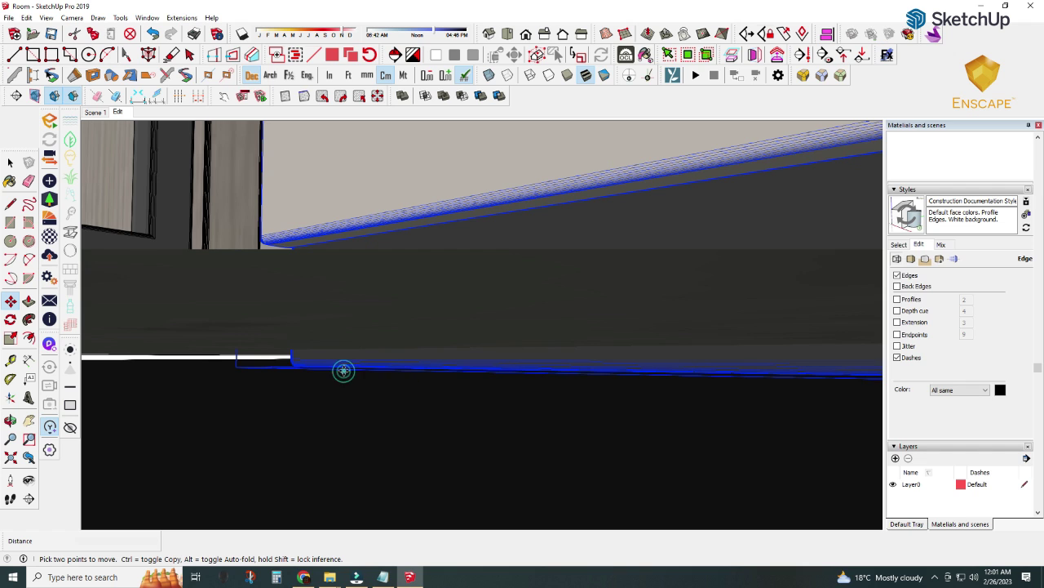
click(344, 370)
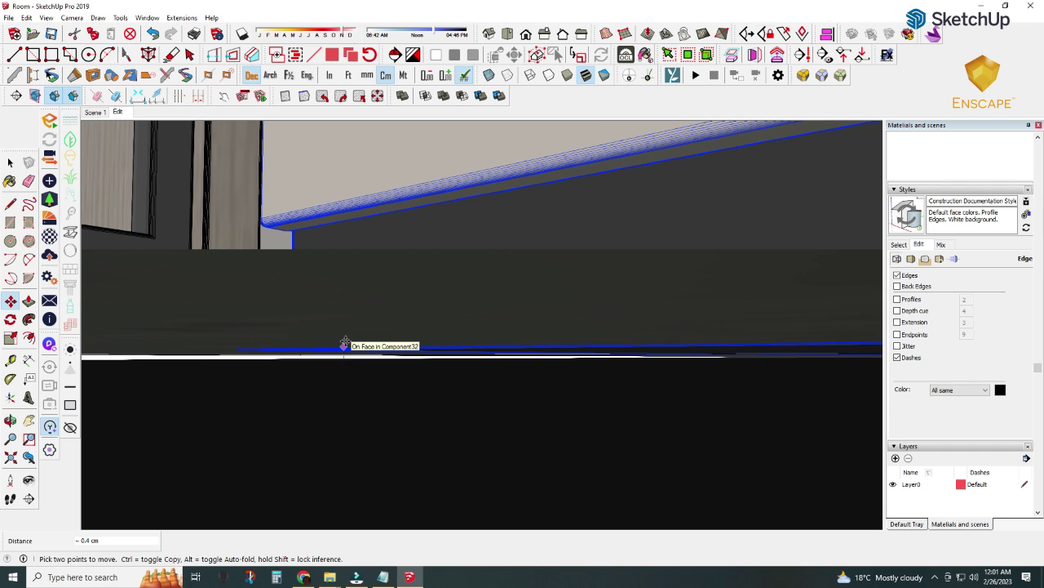
mouse_move(346, 341)
middle_down()
mouse_move(208, 333)
mouse_move(220, 333)
middle_up()
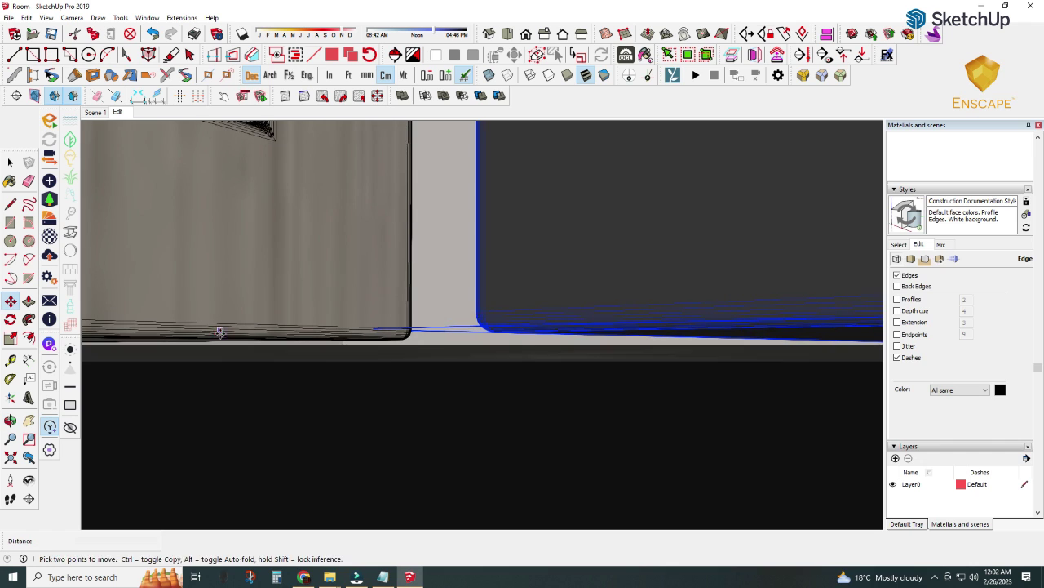
click(10, 163)
click(350, 341)
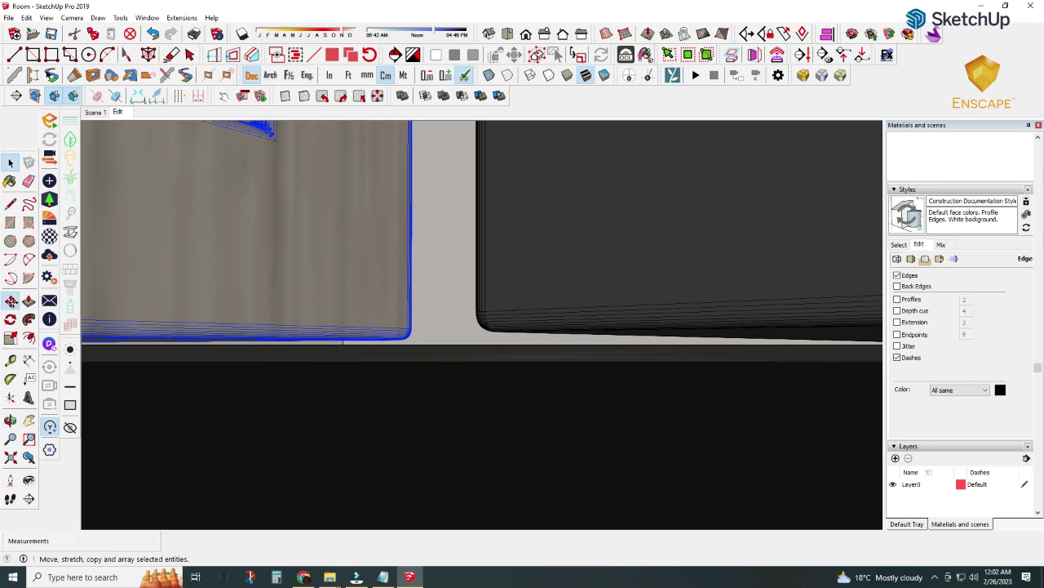
key(m)
click(321, 343)
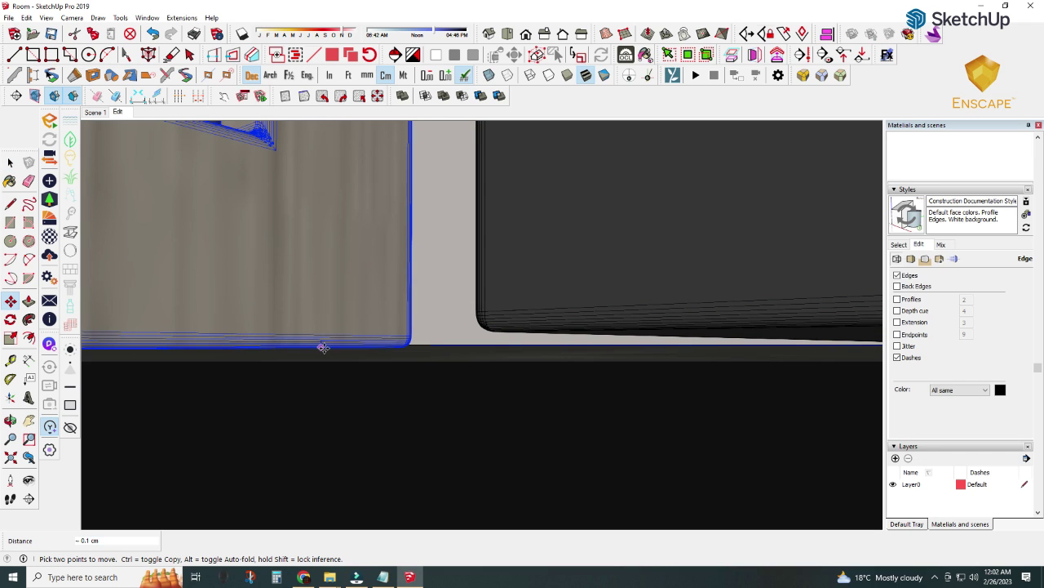
click(321, 346)
key(space)
- Select the dark right-hand panel and start moving it near the door frame
click(561, 331)
key(m)
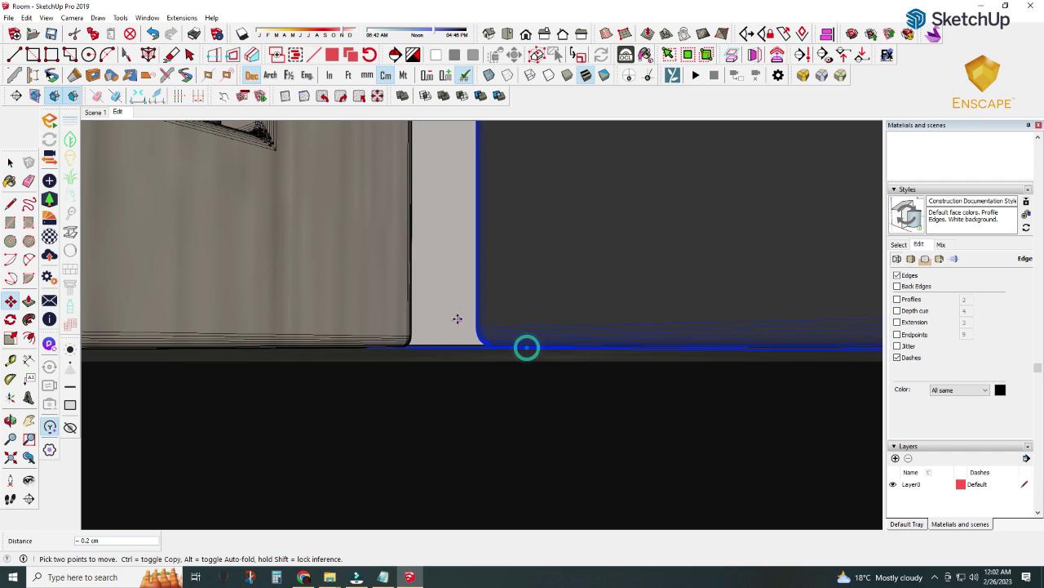
mouse_move(527, 345)
middle_down()
mouse_move(449, 355)
mouse_move(420, 484)
mouse_move(367, 408)
middle_up()
scroll(449, 359, down, 5)
scroll(448, 364, down, 3)
key(space)
scroll(311, 337, down, 5)
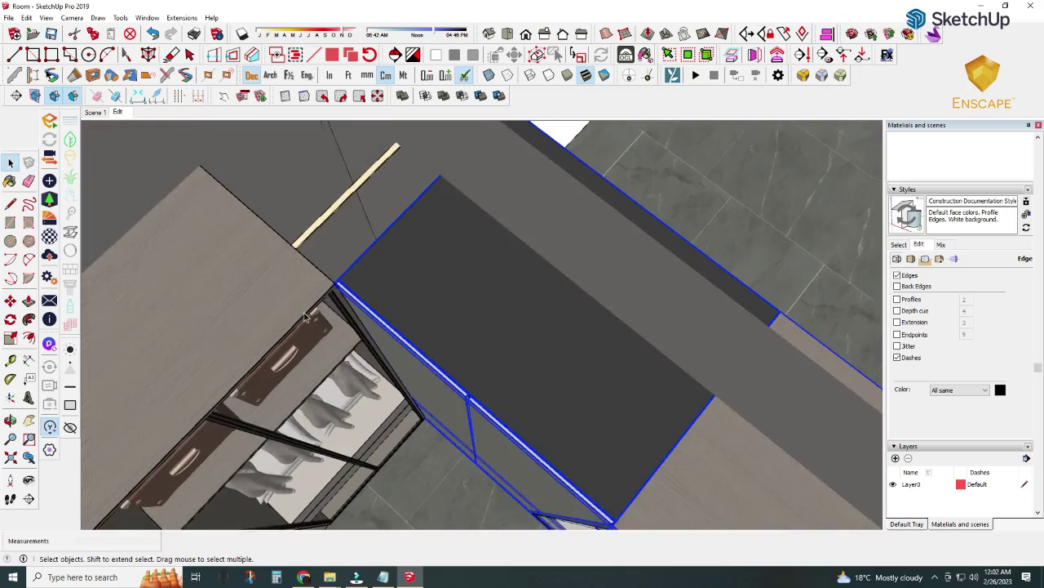
scroll(311, 337, down, 4)
- Review the cabinets and floor, then drag the 'wardrob side2' model into the room
mouse_move(310, 337)
middle_down()
mouse_move(387, 315)
mouse_move(355, 362)
middle_up()
mouse_move(453, 309)
shift+middle_down()
mouse_move(457, 269)
mouse_move(291, 254)
mouse_move(388, 255)
shift+middle_up()
key(space)
scroll(455, 245, up, 3)
scroll(326, 269, up, 2)
key(m)
scroll(379, 219, up, 2)
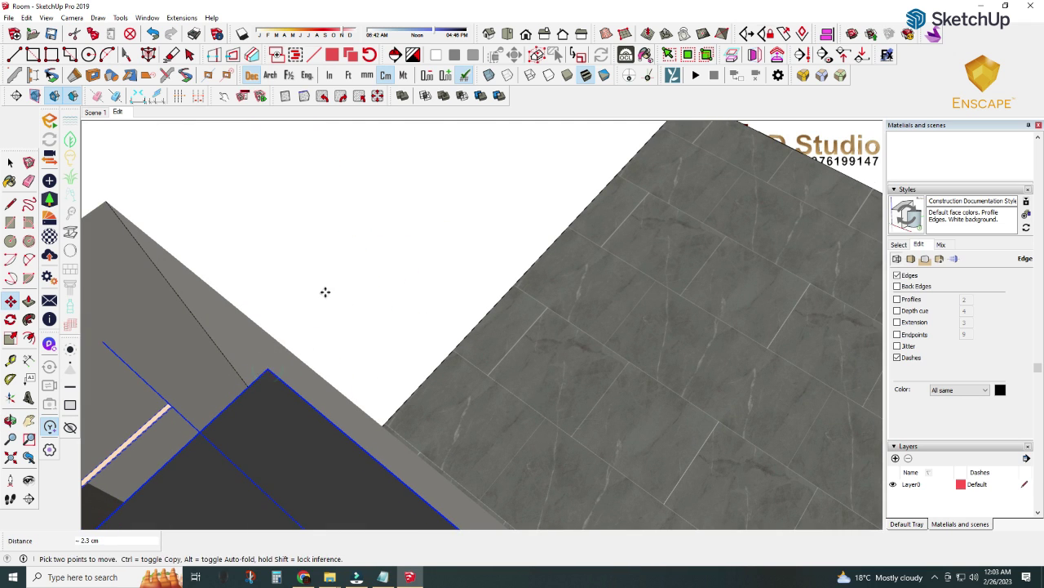
scroll(325, 291, down, 2)
scroll(308, 315, down, 3)
scroll(308, 315, down, 2)
mouse_move(308, 315)
middle_down()
mouse_move(307, 205)
mouse_move(353, 321)
middle_up()
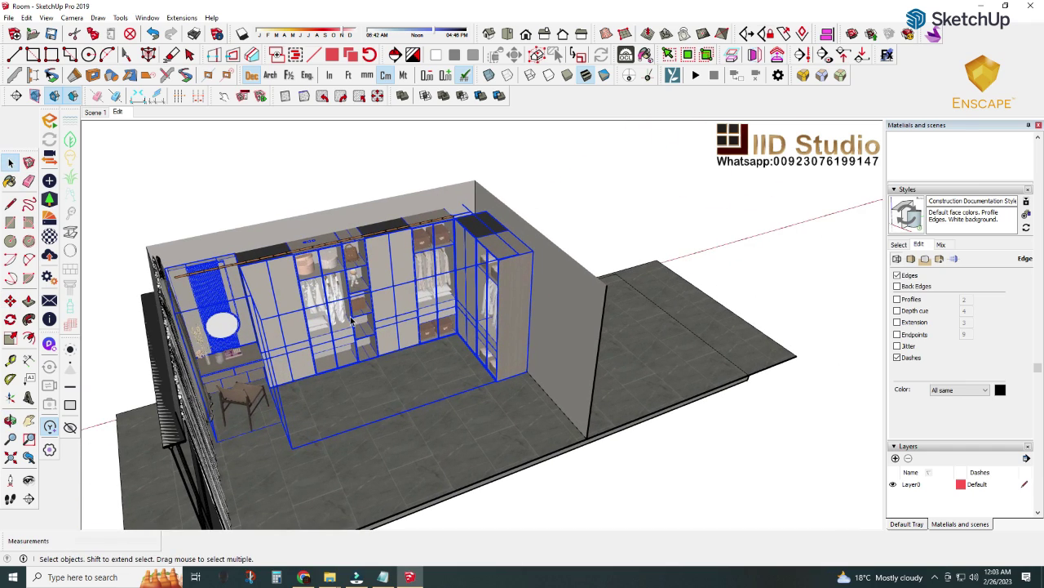
click(272, 535)
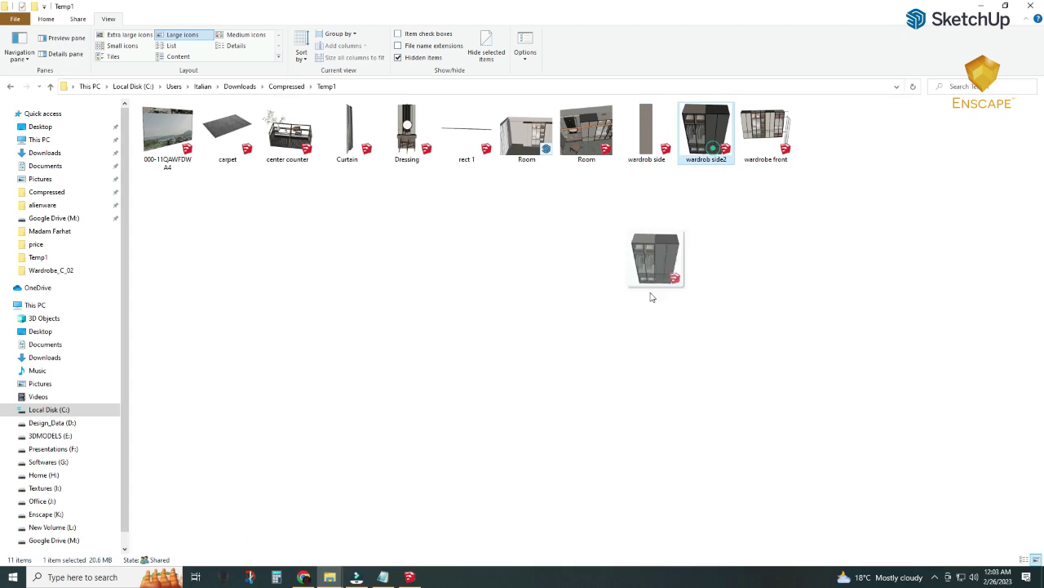
drag(651, 297, 419, 575)
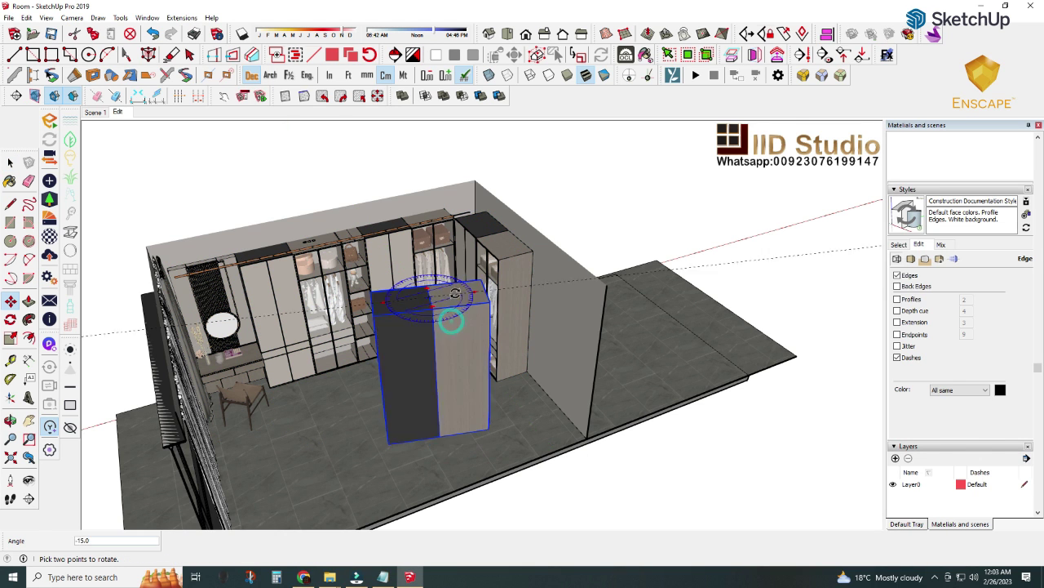
- Set the second wardrobe unit into the corner as an L-shaped return along the side wall
scroll(433, 270, up, 2)
middle_drag(432, 268, 388, 318)
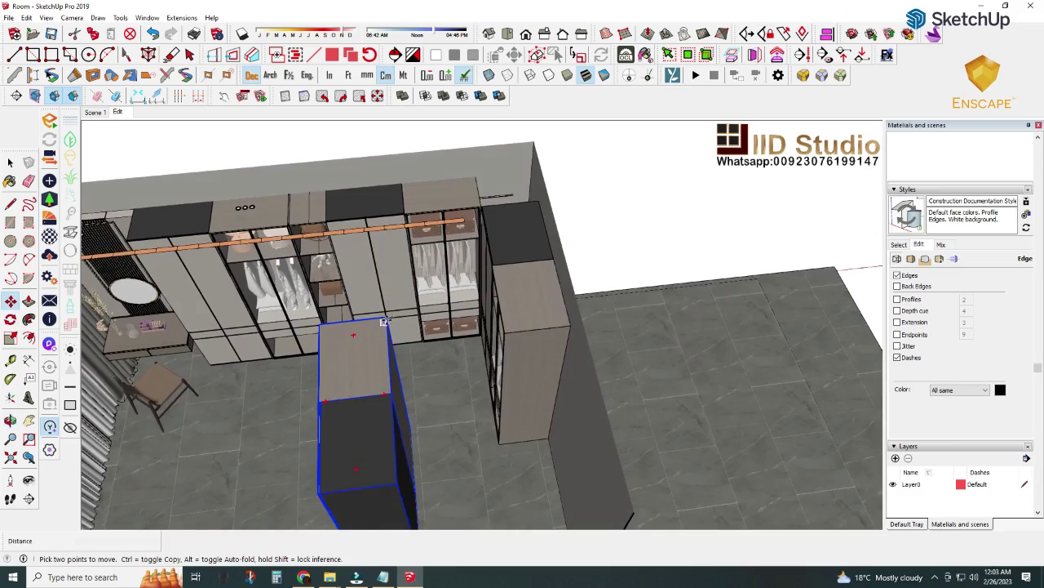
middle_drag(564, 326, 118, 222)
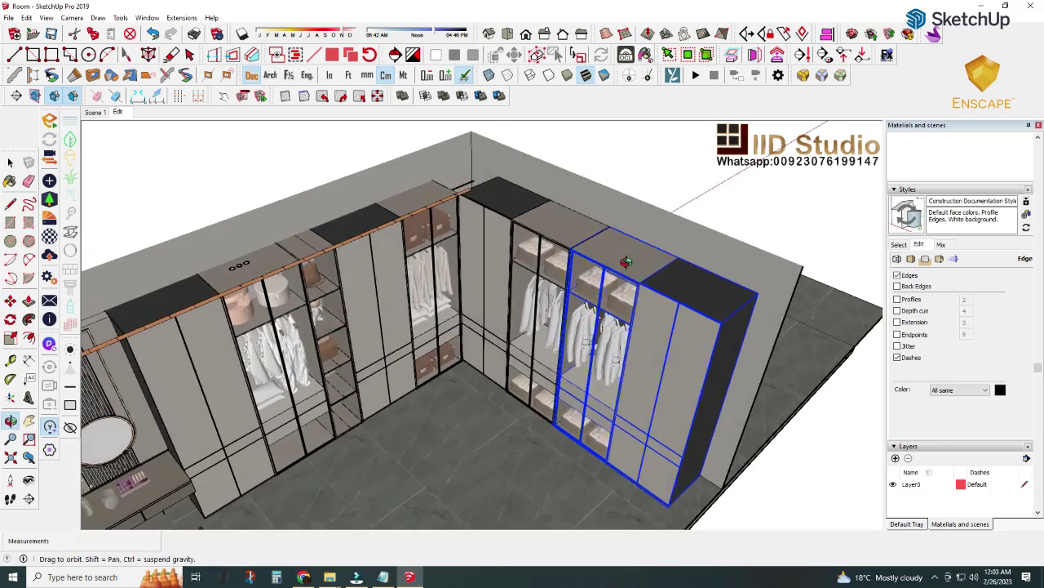
scroll(118, 222, up, 2)
click(242, 141)
scroll(242, 141, down, 3)
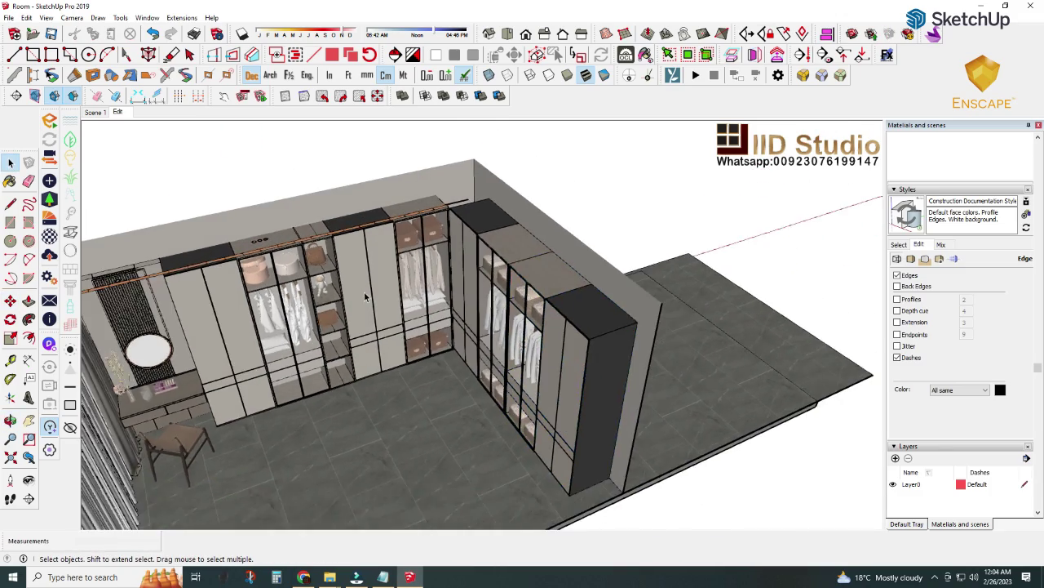
scroll(445, 204, up, 4)
scroll(406, 295, up, 2)
- Copy the rail piece onto the top of the new wardrobe unit with Move+Ctrl
key(m)
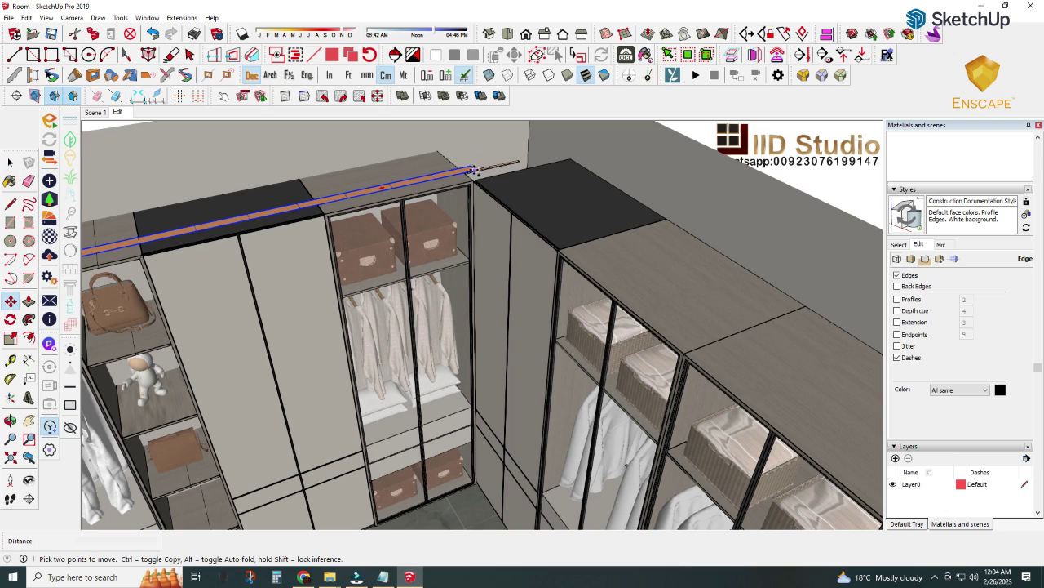
mouse_move(474, 171)
middle_down()
mouse_move(475, 155)
mouse_move(449, 185)
middle_up()
scroll(475, 151, up, 3)
scroll(475, 147, up, 3)
scroll(474, 147, up, 3)
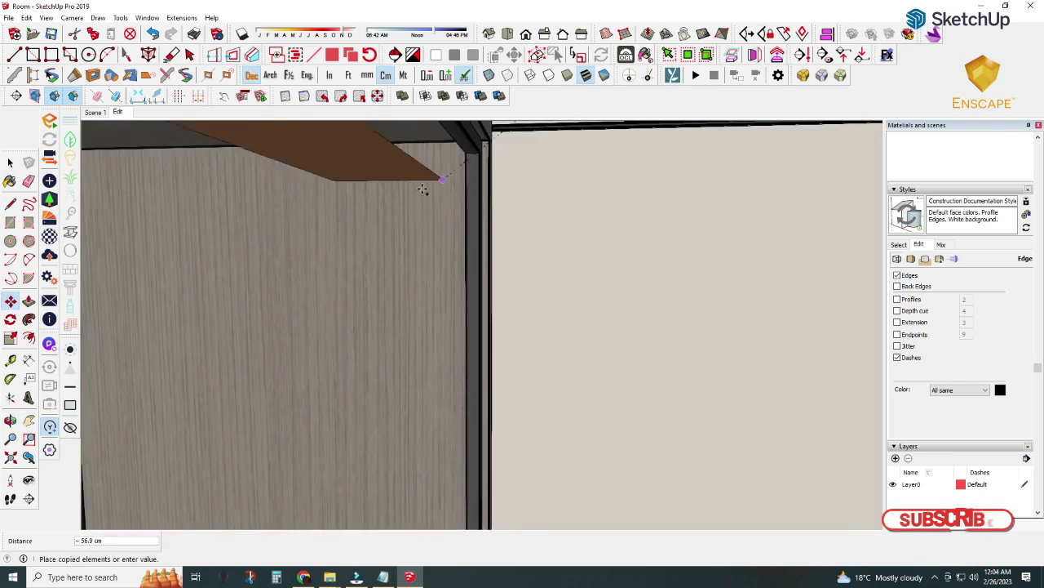
scroll(450, 184, up, 2)
click(401, 150)
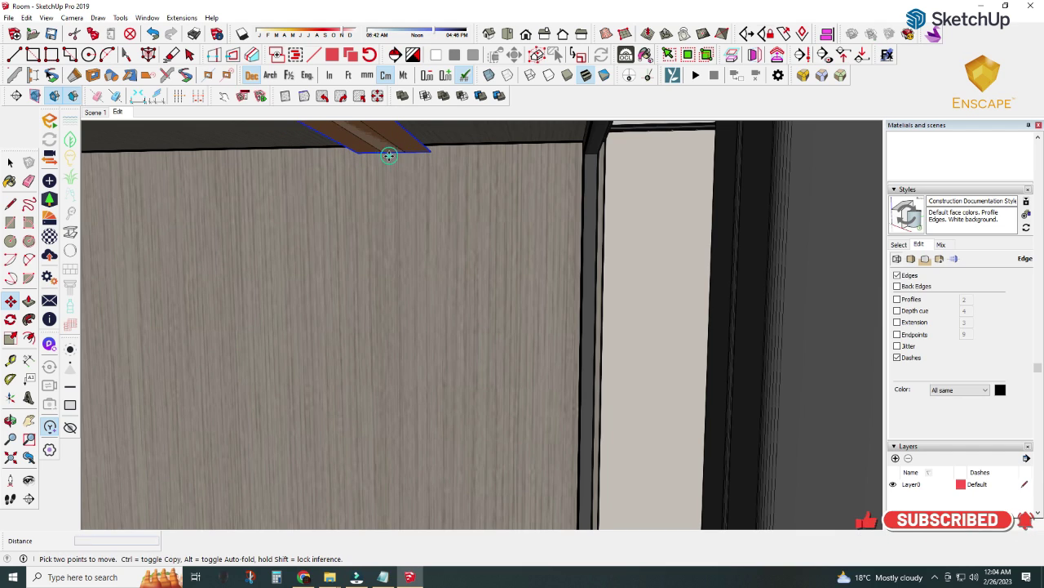
middle_drag(390, 161, 315, 226)
scroll(427, 298, down, 3)
scroll(426, 299, down, 4)
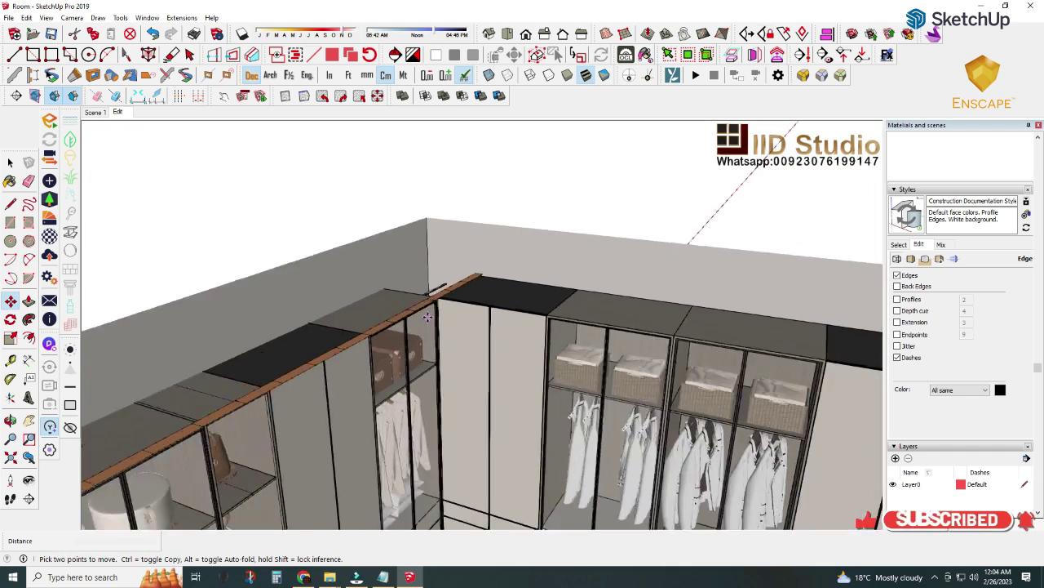
mouse_move(426, 299)
middle_down()
mouse_move(256, 344)
mouse_move(342, 310)
middle_up()
scroll(343, 310, up, 3)
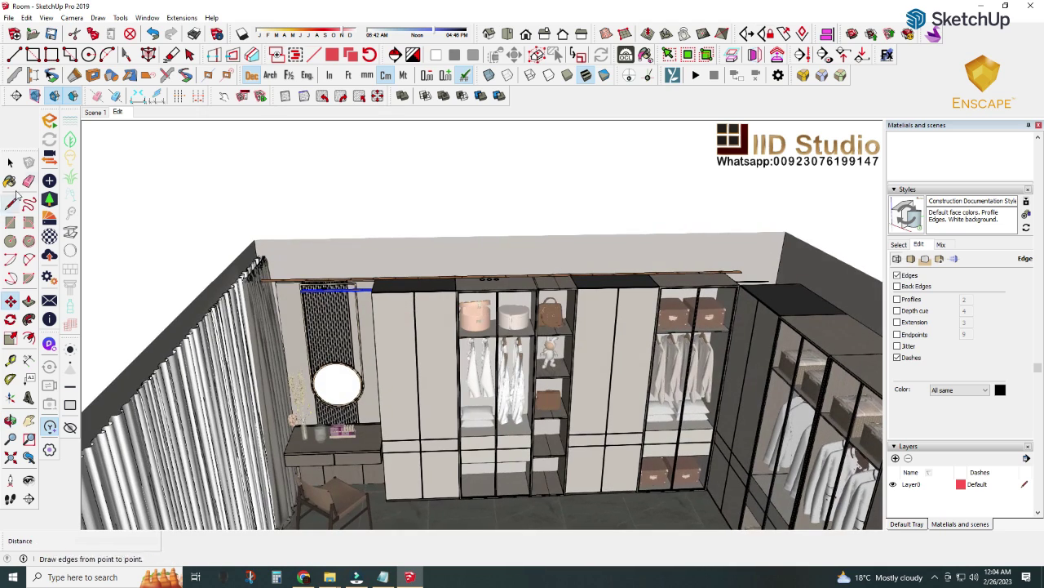
- Explode the wardrobe and hide its pair of door panels to expose the interior
click(9, 162)
scroll(401, 293, up, 1)
click(384, 326)
right_click(384, 326)
click(400, 299)
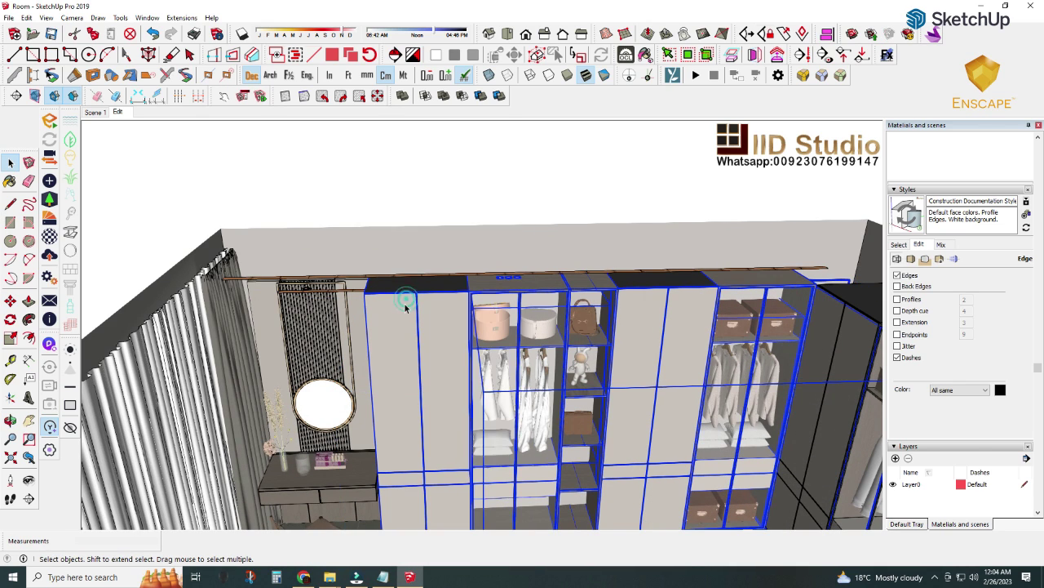
click(400, 317)
right_click(400, 317)
click(416, 237)
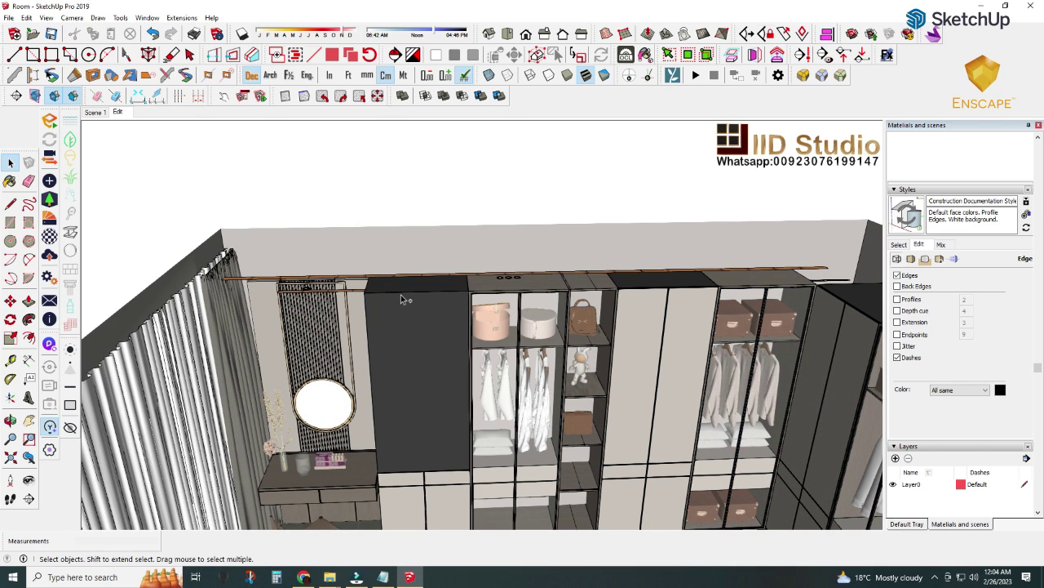
- Hide the dark cabinet top panel, then unhide all hidden wardrobe parts
scroll(400, 299, up, 2)
scroll(373, 275, up, 2)
middle_drag(373, 275, 447, 375)
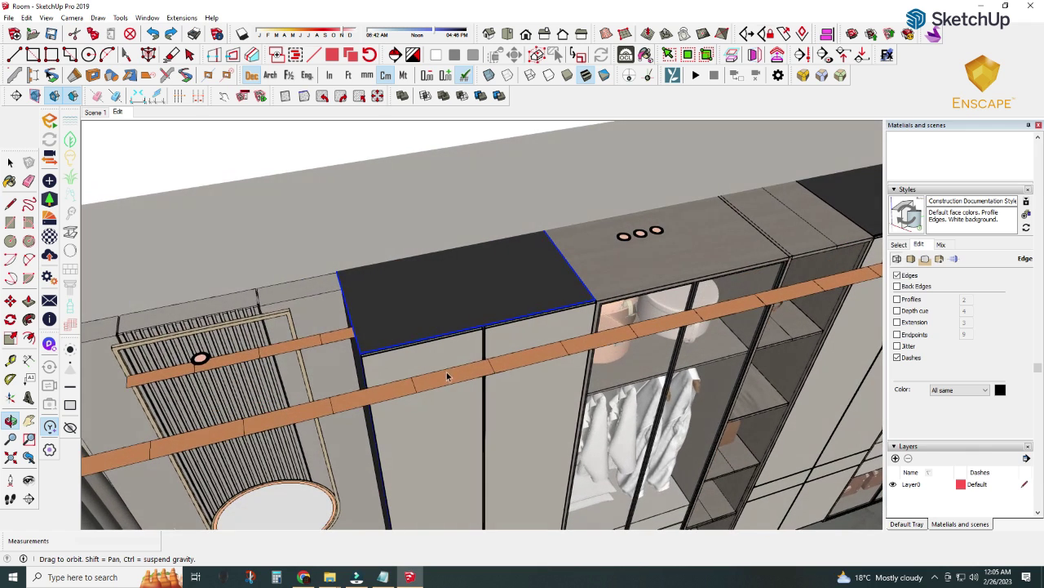
right_click(392, 269)
click(421, 239)
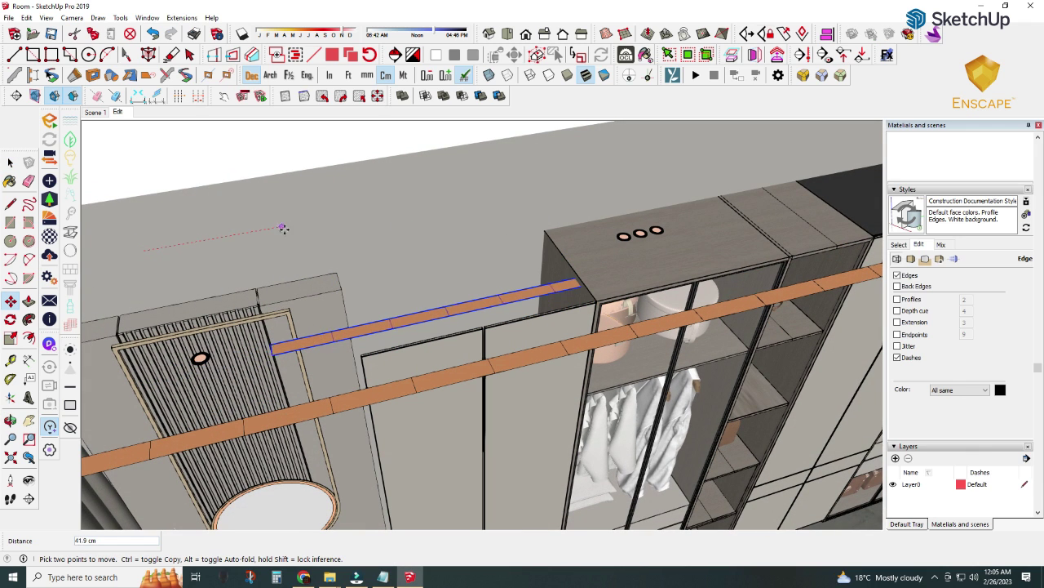
click(27, 17)
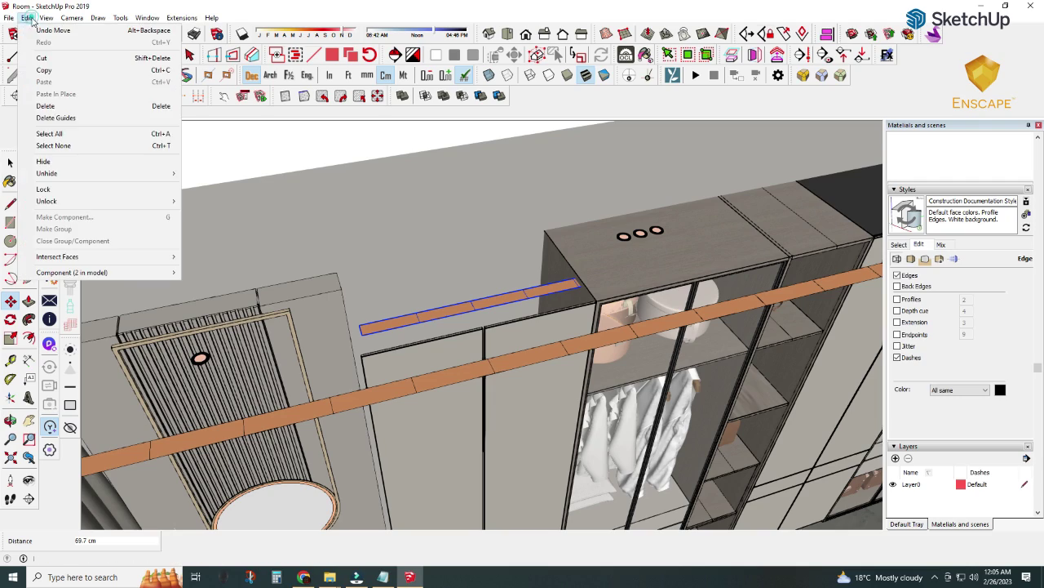
click(193, 197)
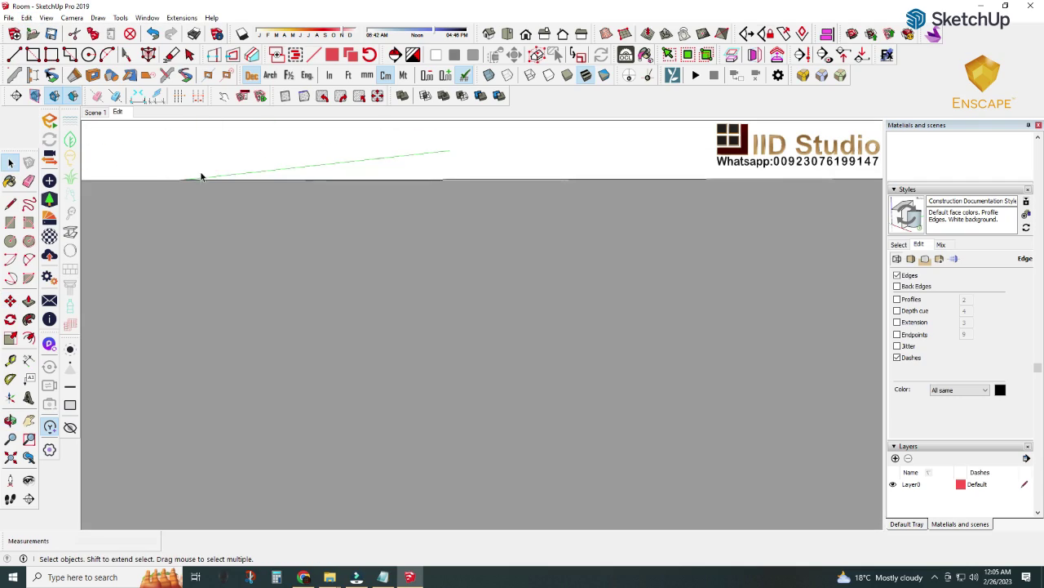
- Hide the middle wardrobe cabinet's parts to open up its interior
scroll(653, 258, up, 3)
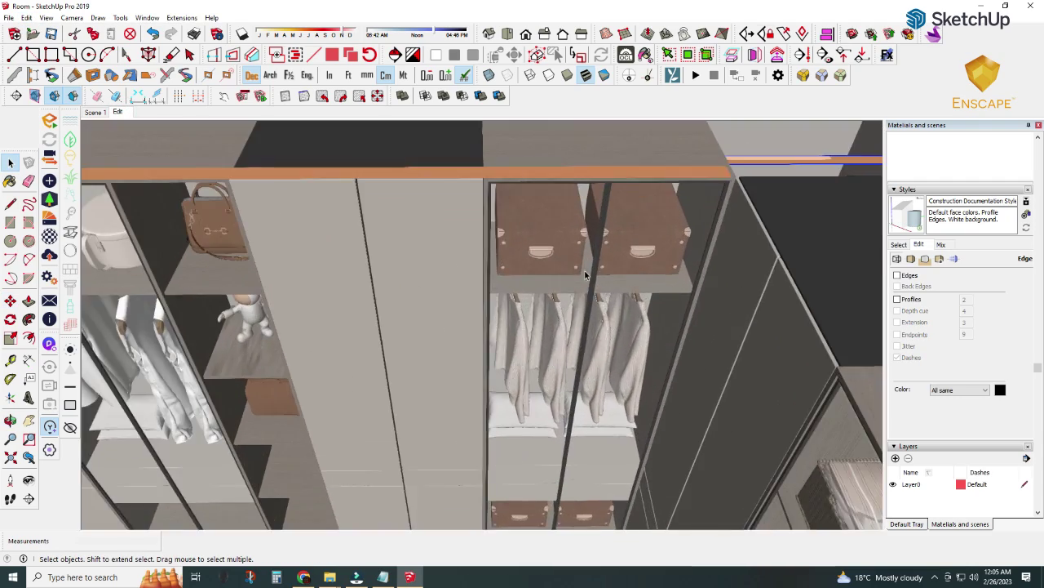
scroll(678, 182, up, 3)
scroll(636, 179, up, 3)
middle_drag(636, 179, 667, 124)
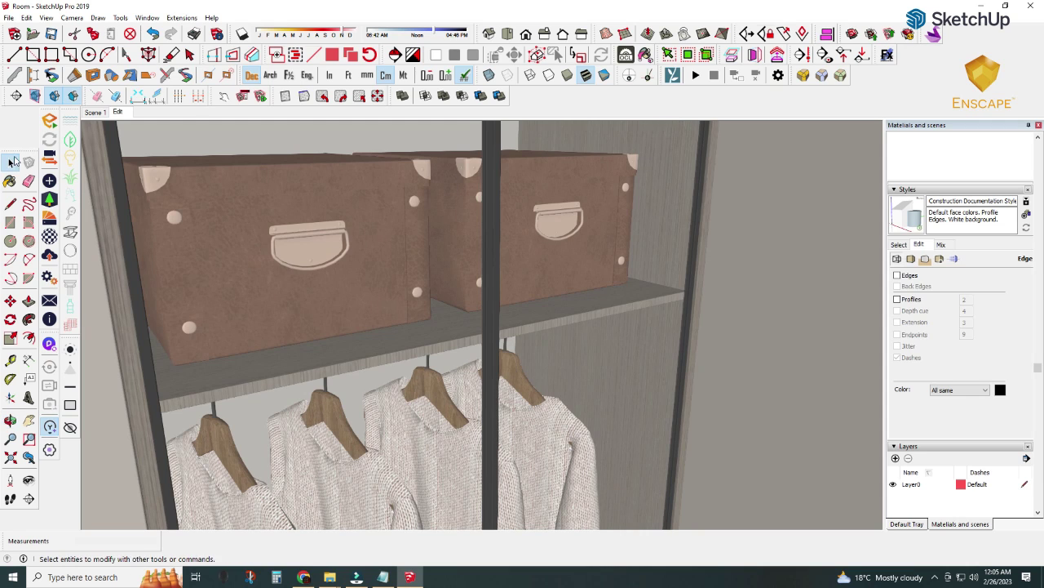
key(super)
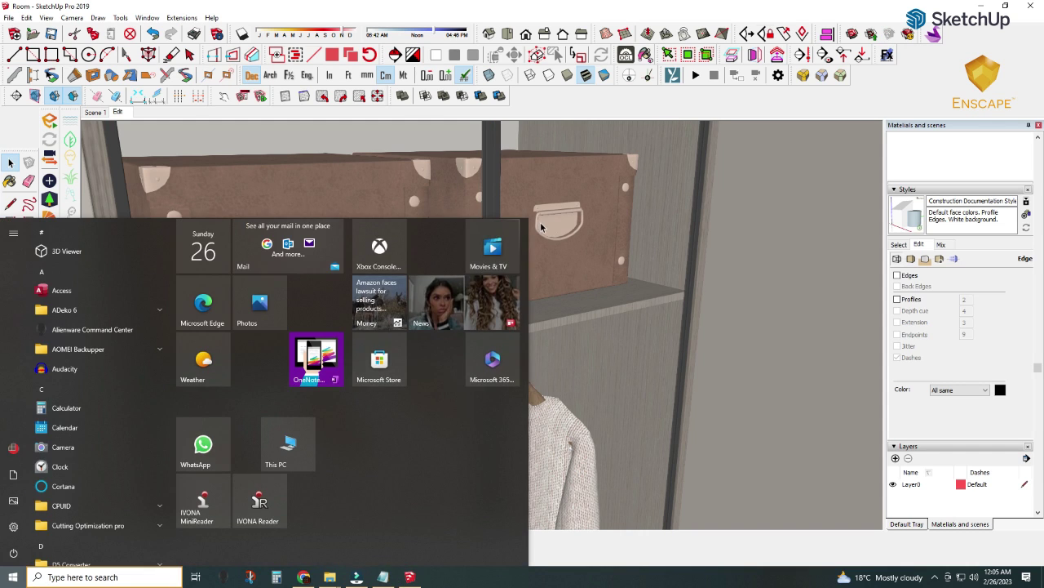
key(super)
scroll(429, 236, down, 3)
scroll(454, 290, down, 5)
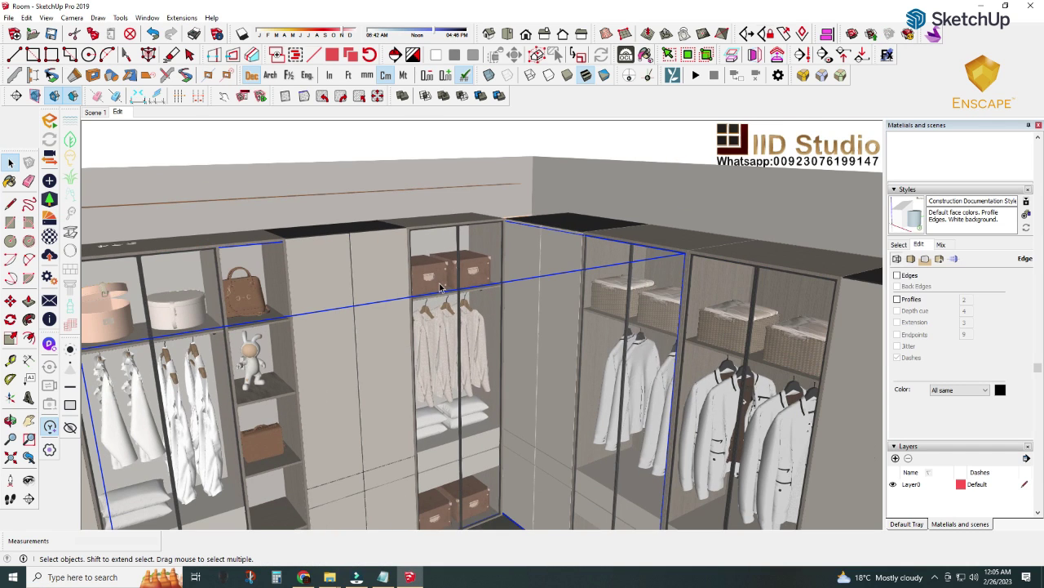
right_click(438, 278)
click(449, 281)
right_click(462, 277)
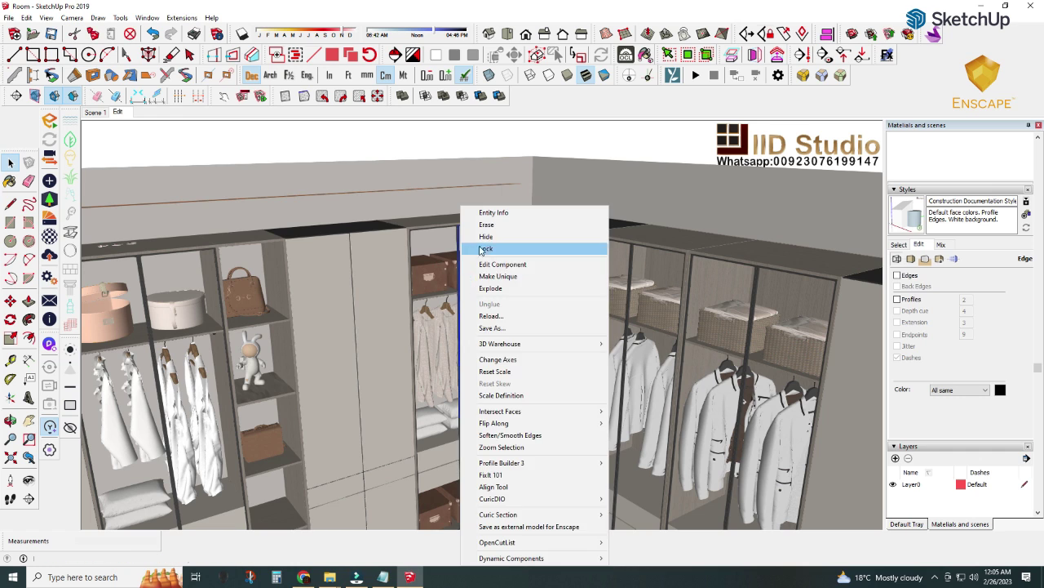
click(485, 237)
right_click(460, 258)
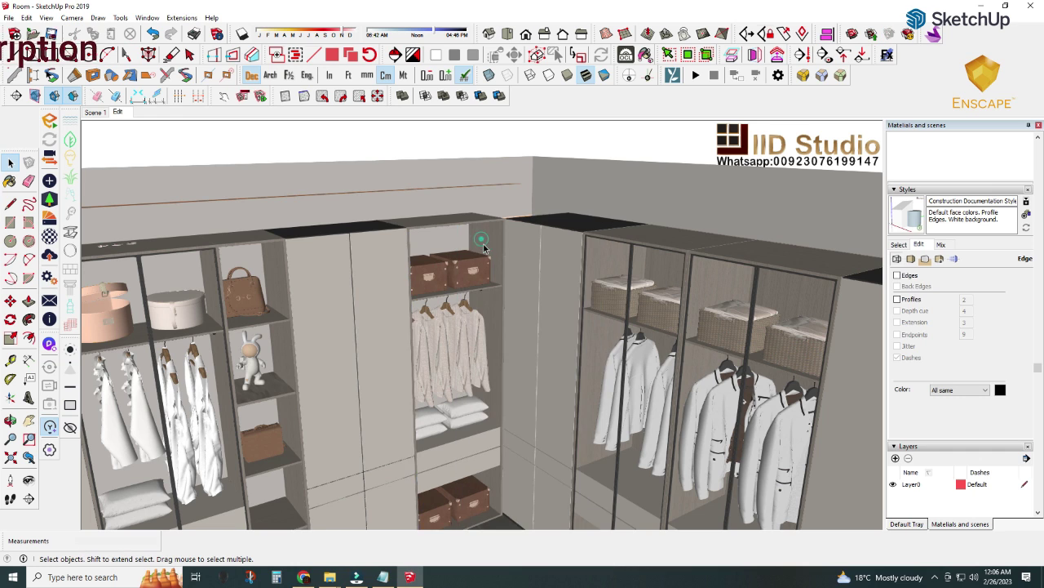
click(485, 237)
- Copy the orange light strip with Move+Ctrl and place it under the shelf
scroll(527, 130, up, 3)
scroll(512, 194, up, 2)
middle_drag(512, 194, 464, 243)
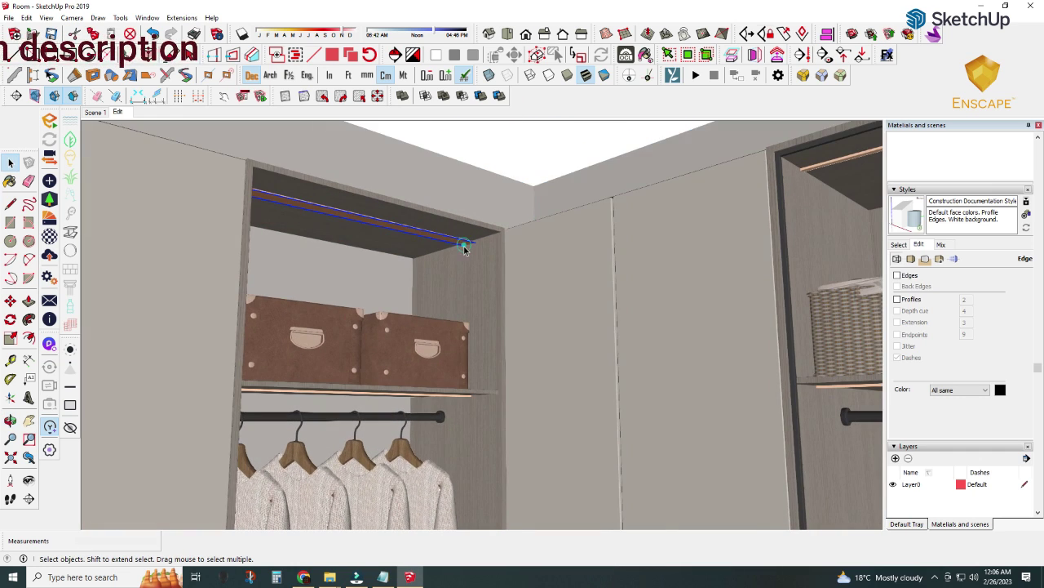
scroll(464, 243, up, 2)
click(9, 301)
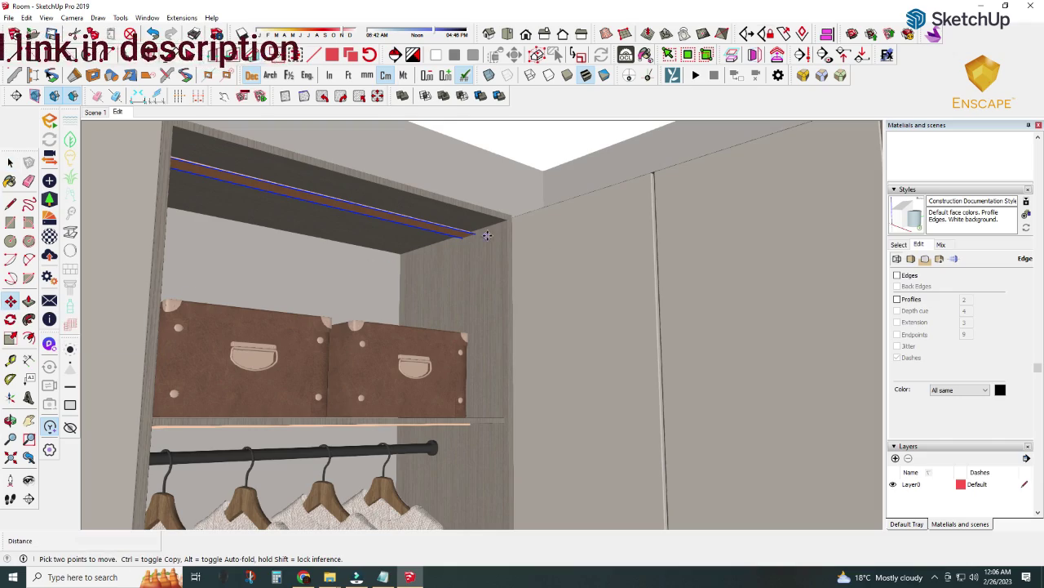
scroll(477, 235, up, 2)
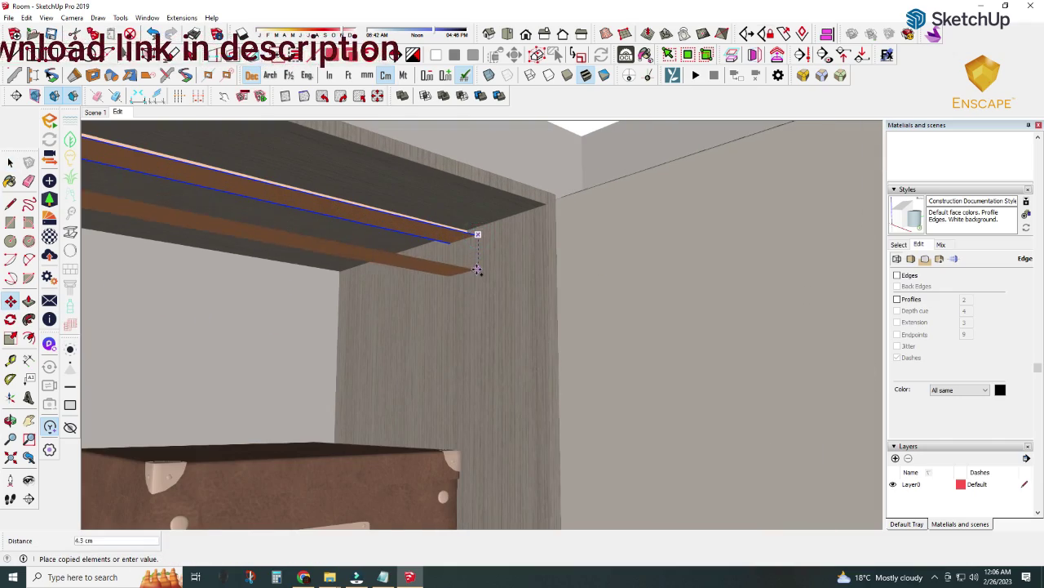
middle_drag(478, 235, 478, 133)
mouse_move(482, 350)
middle_down()
mouse_move(503, 164)
mouse_move(505, 187)
middle_up()
click(499, 291)
key(ctrl)
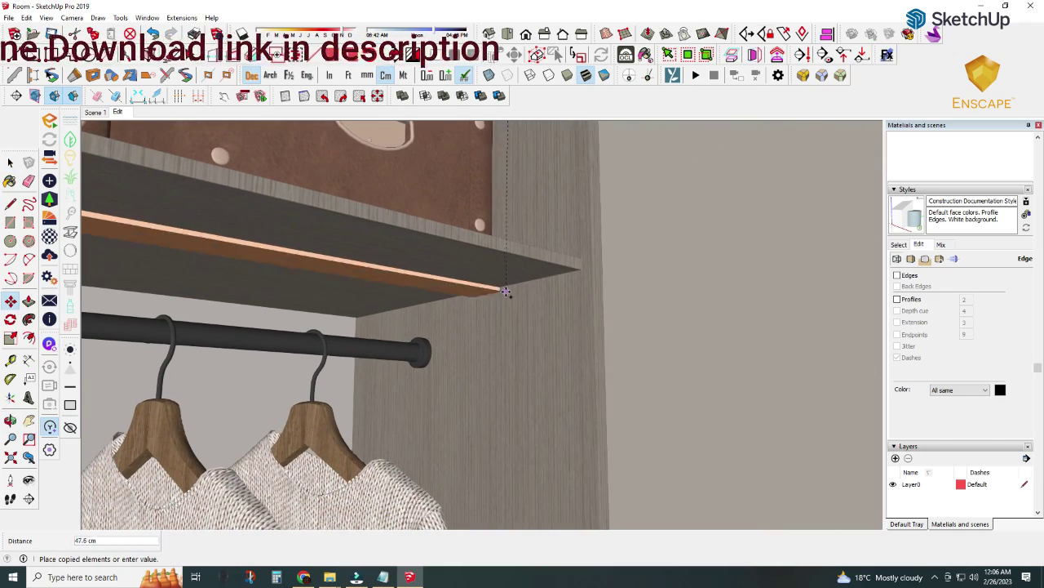
click(512, 293)
- Start a second light strip copy beneath the next shelf and inspect it
mouse_move(511, 291)
middle_down()
mouse_move(497, 291)
mouse_move(514, 330)
mouse_move(517, 234)
mouse_move(517, 414)
mouse_move(468, 305)
mouse_move(489, 303)
middle_up()
click(528, 331)
key(ctrl)
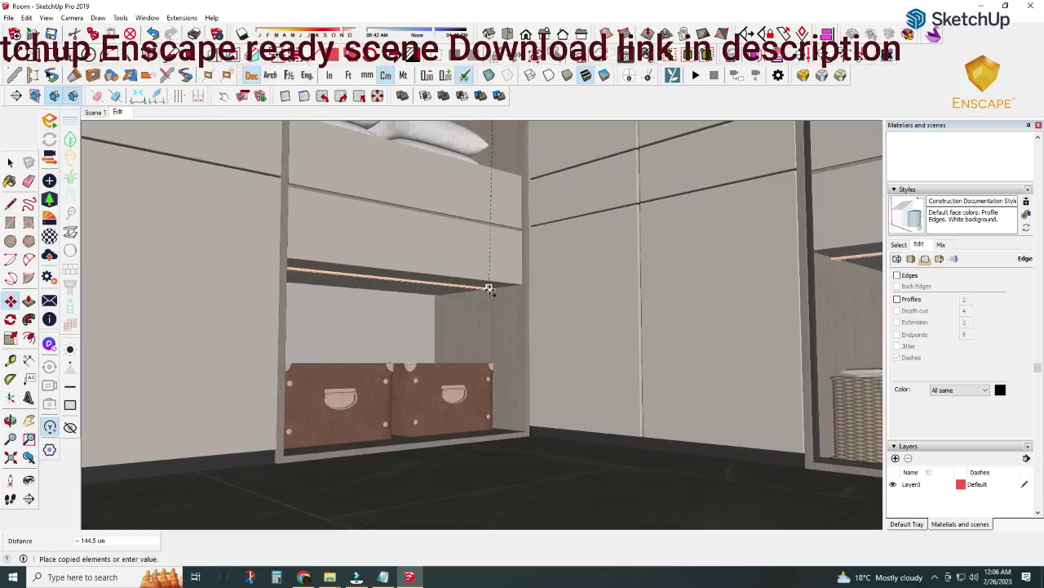
scroll(490, 303, up, 3)
scroll(496, 296, up, 3)
scroll(512, 292, up, 3)
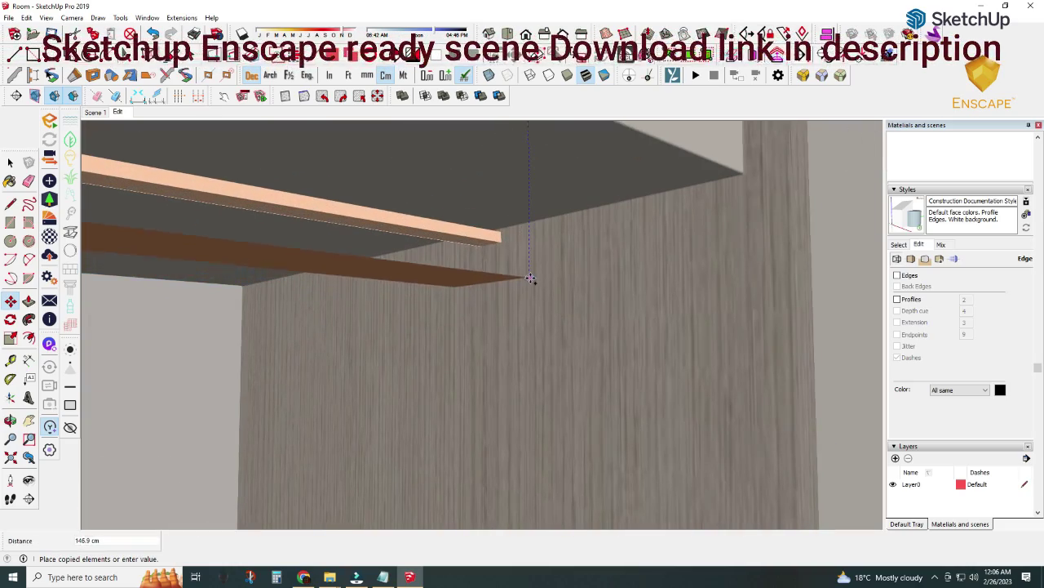
middle_drag(529, 245, 529, 272)
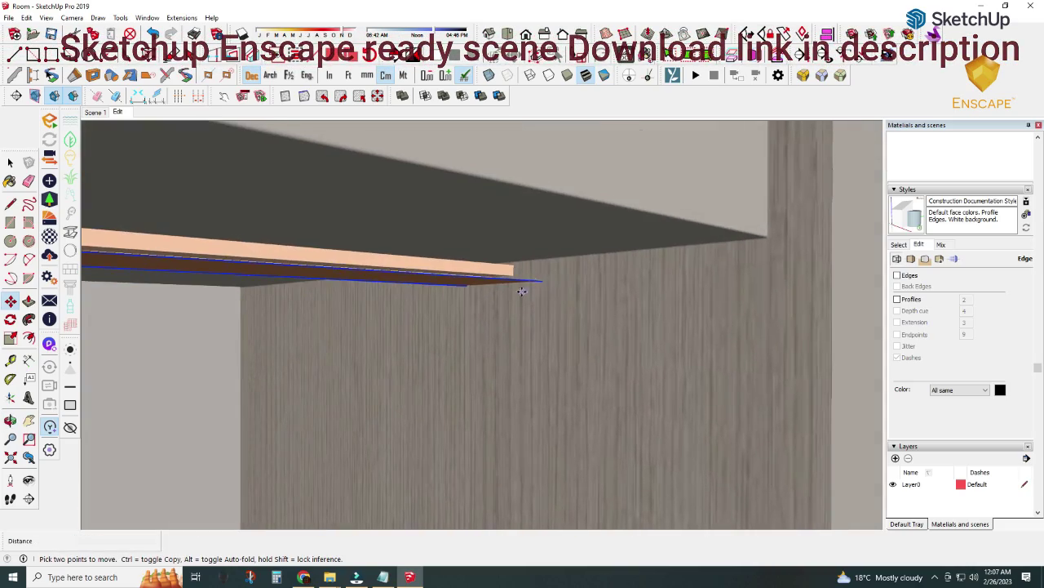
scroll(521, 292, down, 3)
scroll(514, 306, down, 3)
mouse_move(513, 310)
middle_down()
mouse_move(489, 275)
mouse_move(444, 312)
mouse_move(451, 277)
middle_up()
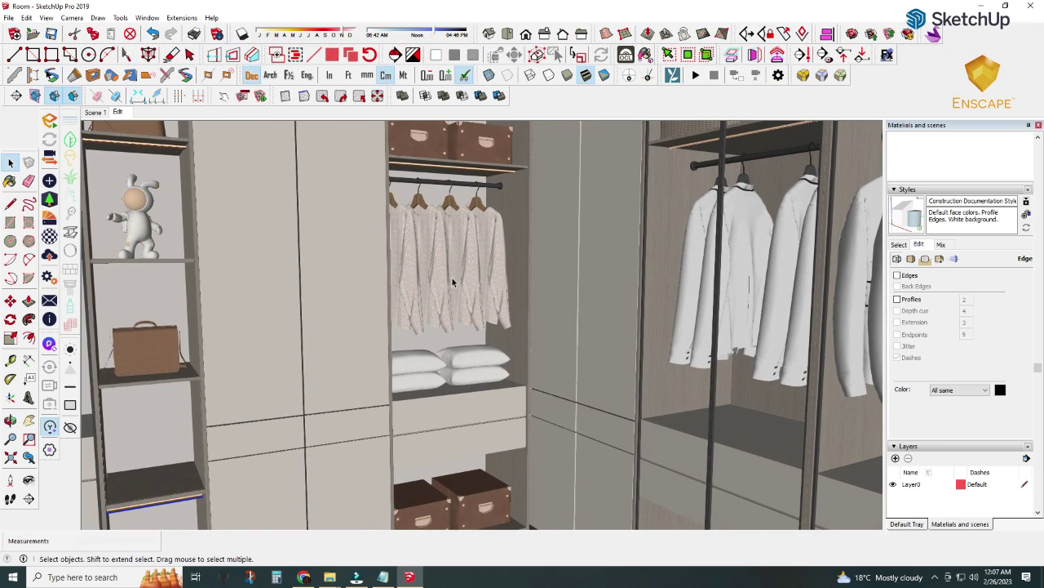
- Place the moved strip copy and adjust it from an overhead angle
scroll(451, 277, down, 3)
scroll(451, 277, down, 2)
middle_drag(452, 277, 437, 347)
scroll(437, 347, up, 2)
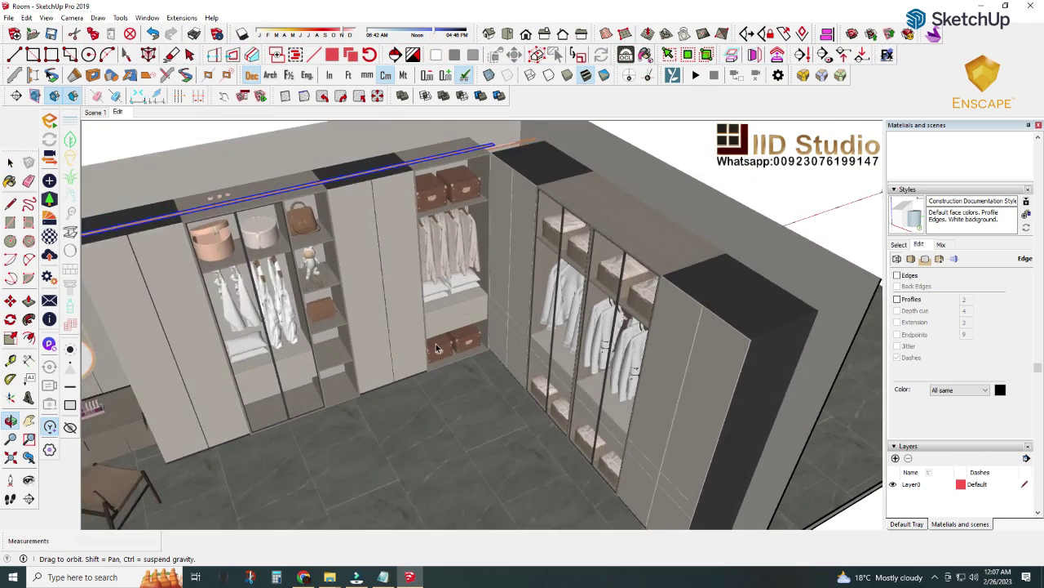
scroll(437, 347, down, 2)
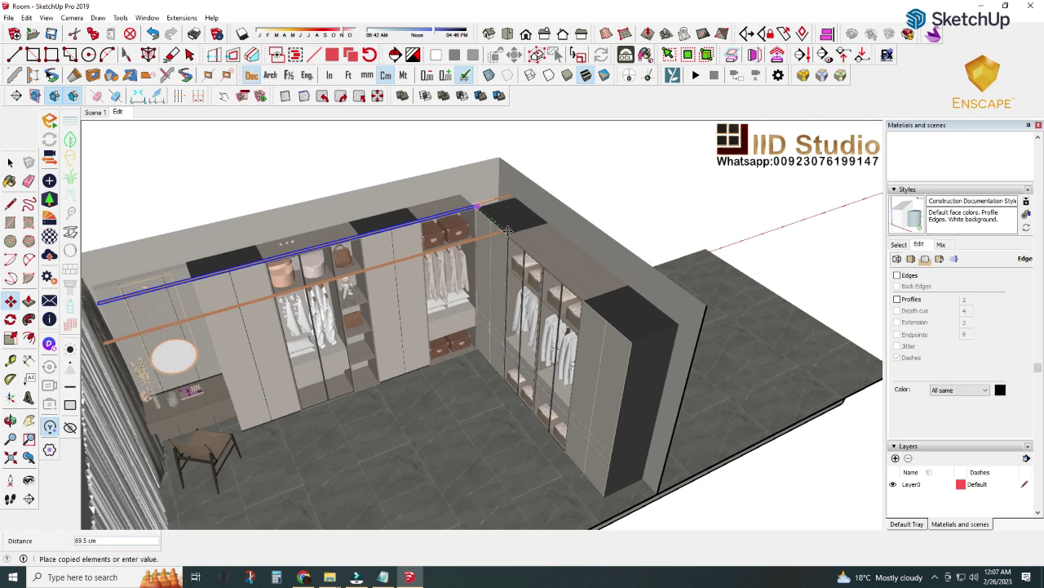
click(507, 230)
middle_drag(508, 231, 476, 272)
click(482, 267)
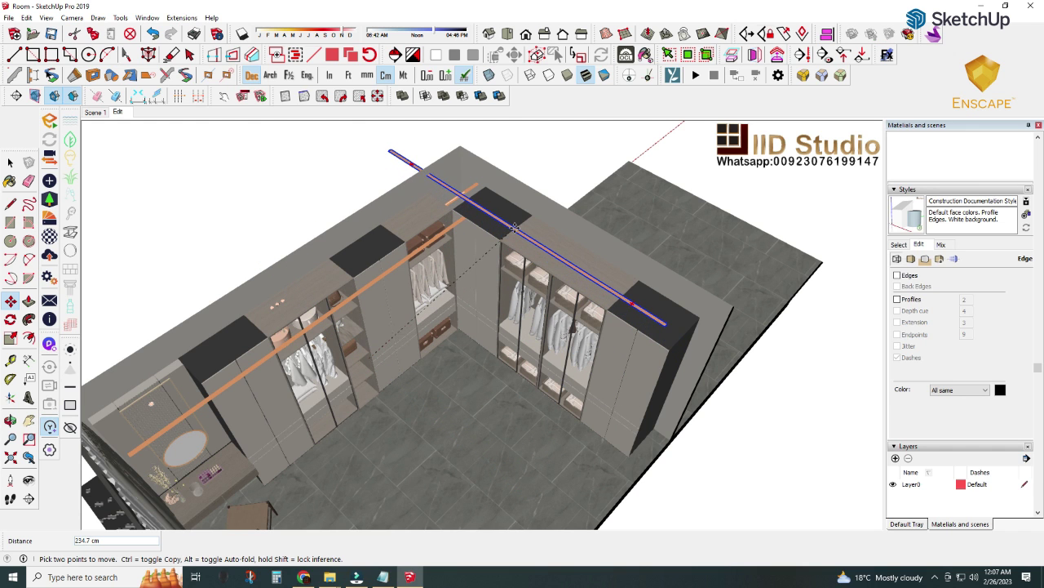
- Explode the wardrobe component and hide its dark top panel
scroll(501, 220, up, 5)
scroll(515, 151, up, 2)
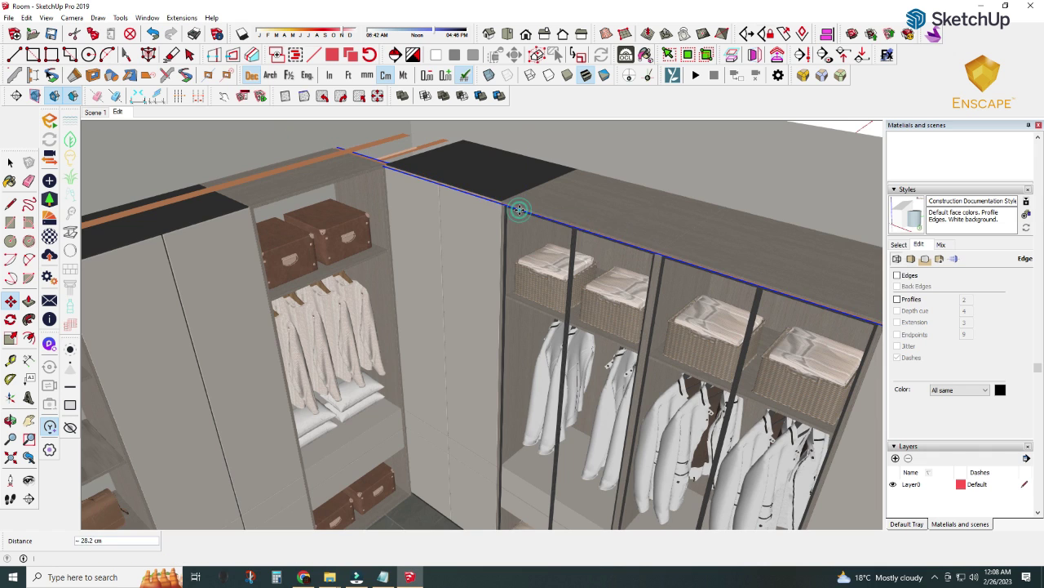
scroll(517, 211, up, 2)
scroll(500, 210, up, 2)
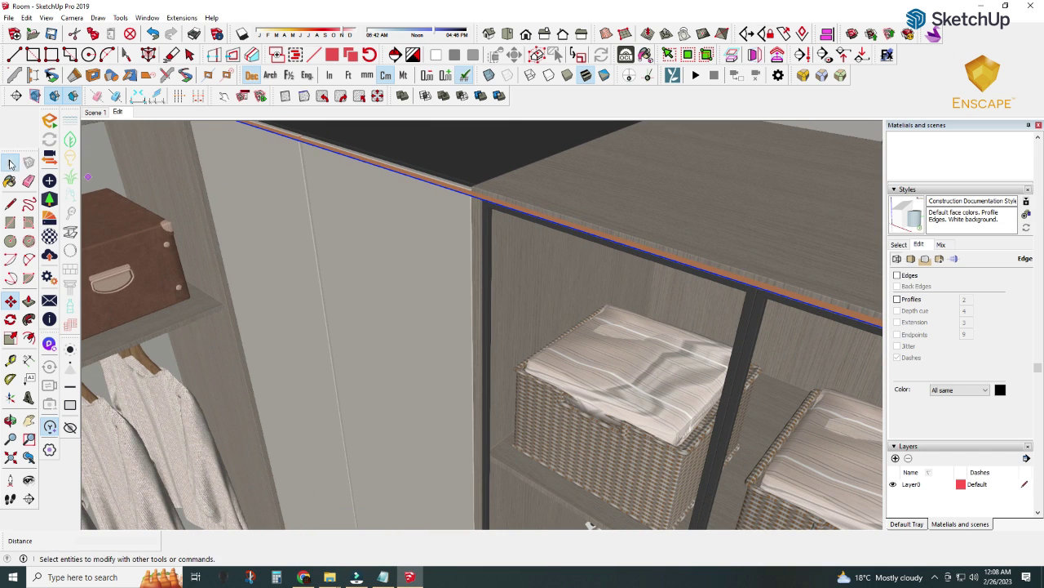
right_click(551, 273)
click(579, 301)
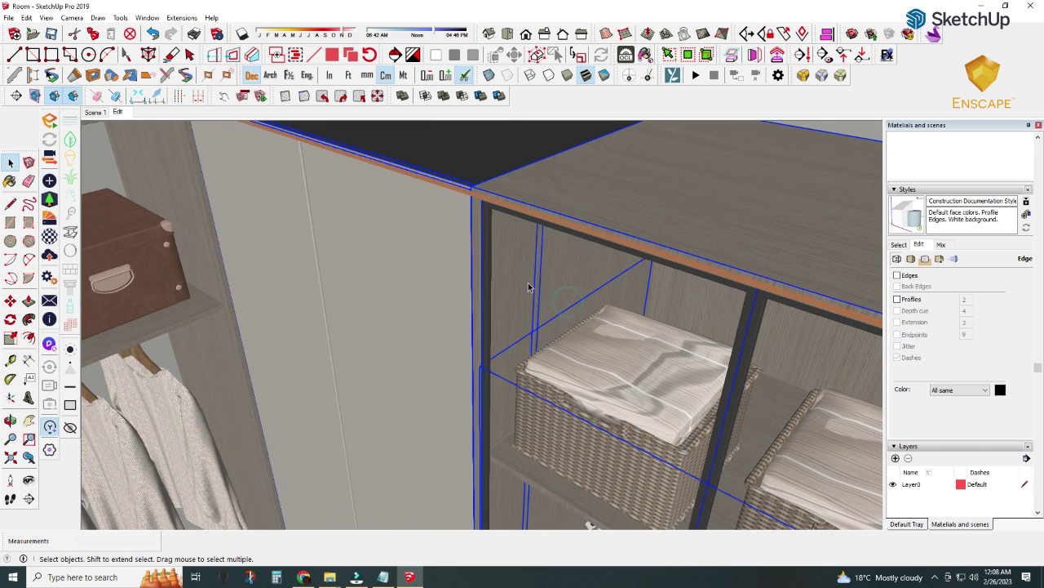
right_click(543, 206)
click(553, 236)
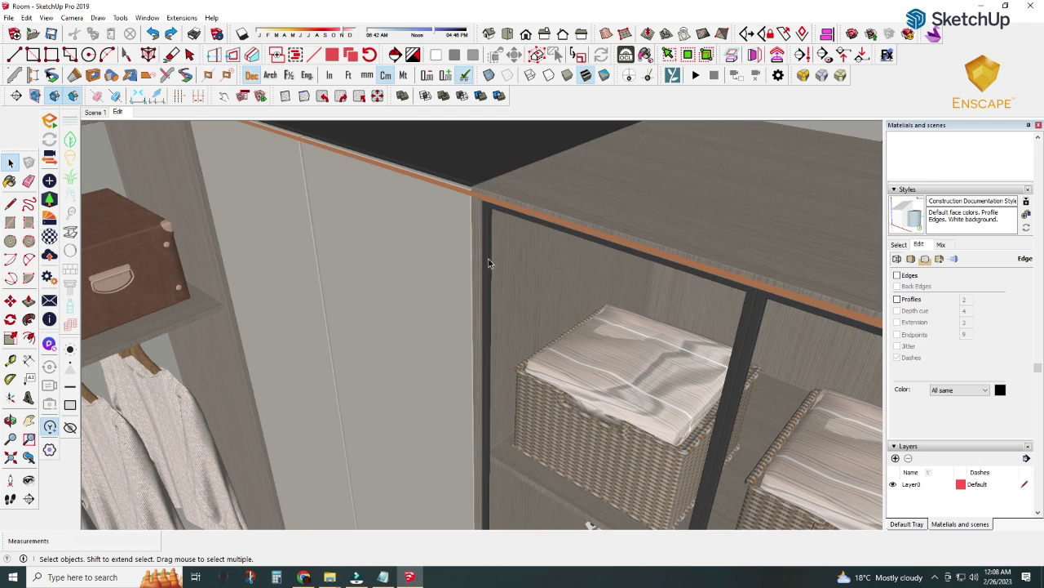
right_click(476, 206)
click(509, 239)
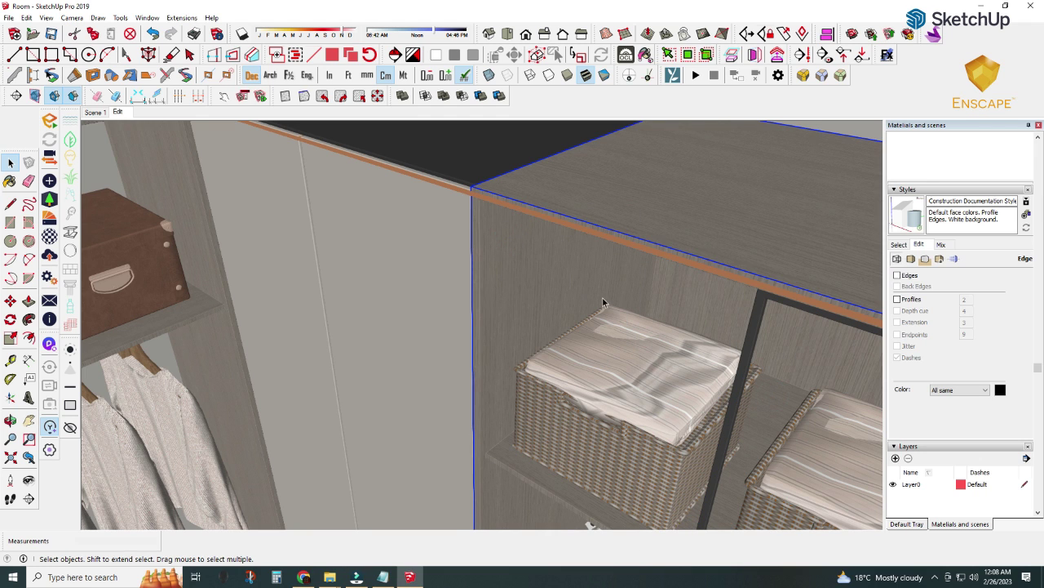
- Slide the brown board about 10 cm right along the shelf's front edge
mouse_move(748, 343)
middle_down()
mouse_move(781, 242)
mouse_move(576, 282)
middle_up()
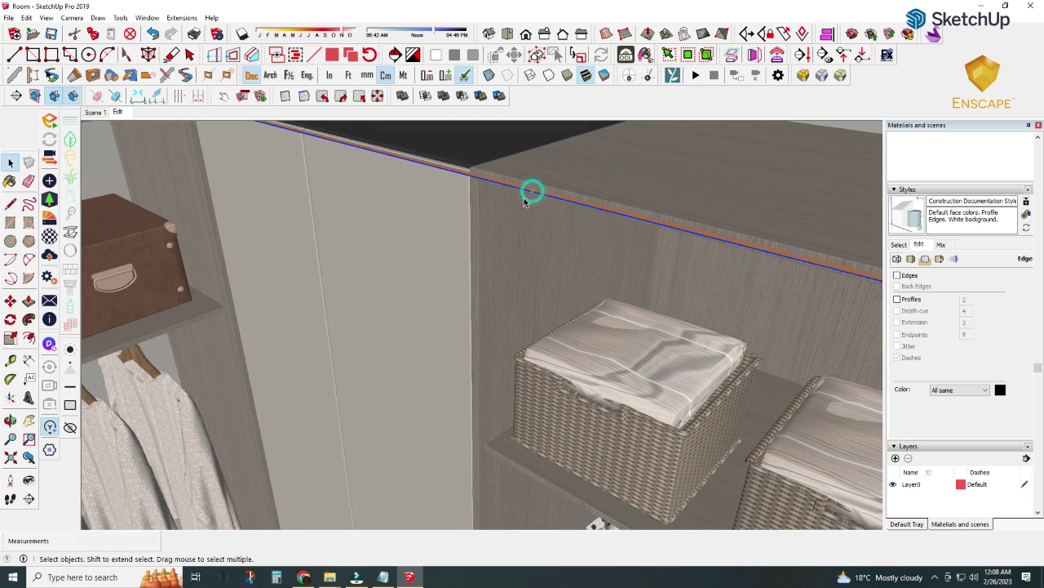
mouse_move(531, 191)
middle_down()
mouse_move(506, 135)
mouse_move(564, 401)
mouse_move(415, 240)
mouse_move(86, 292)
middle_up()
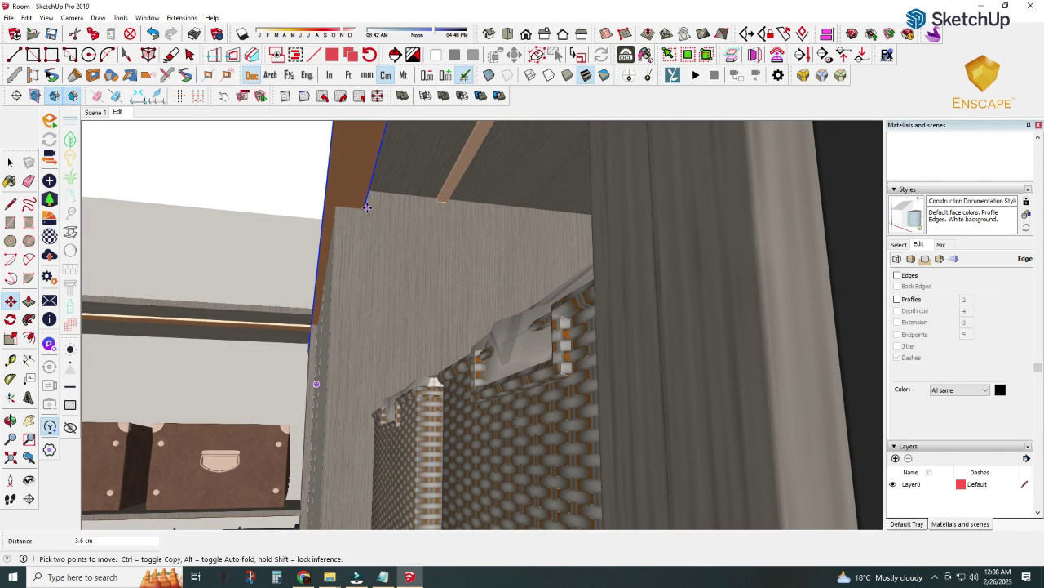
scroll(367, 184, up, 2)
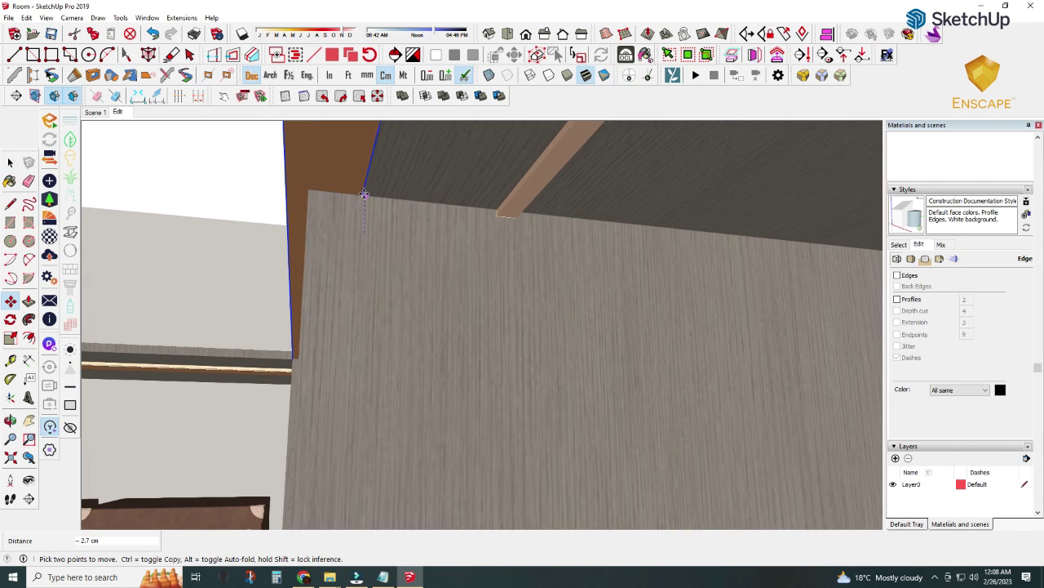
drag(362, 195, 496, 227)
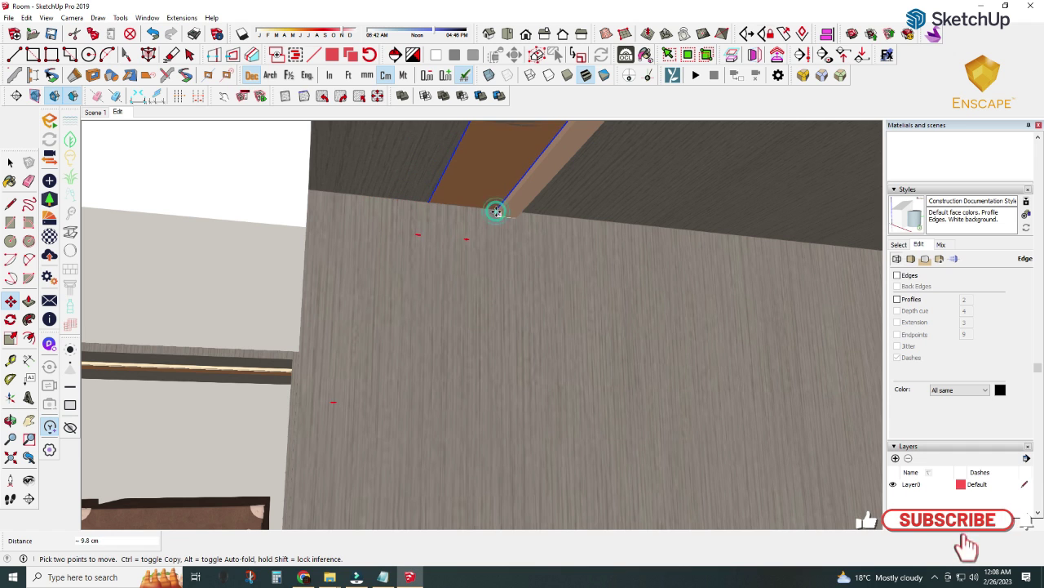
scroll(496, 227, up, 2)
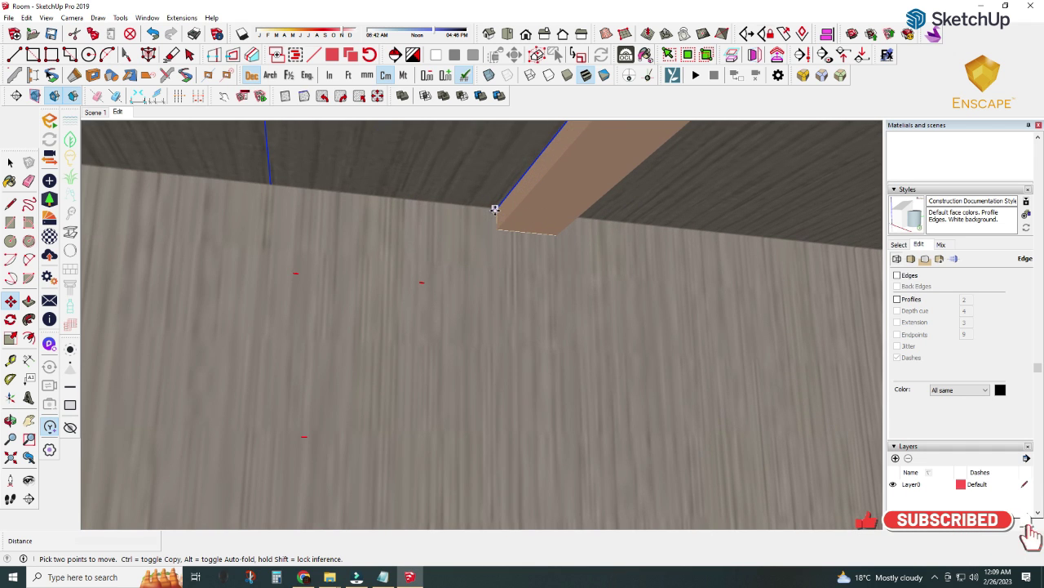
scroll(497, 233, up, 1)
drag(398, 233, 520, 248)
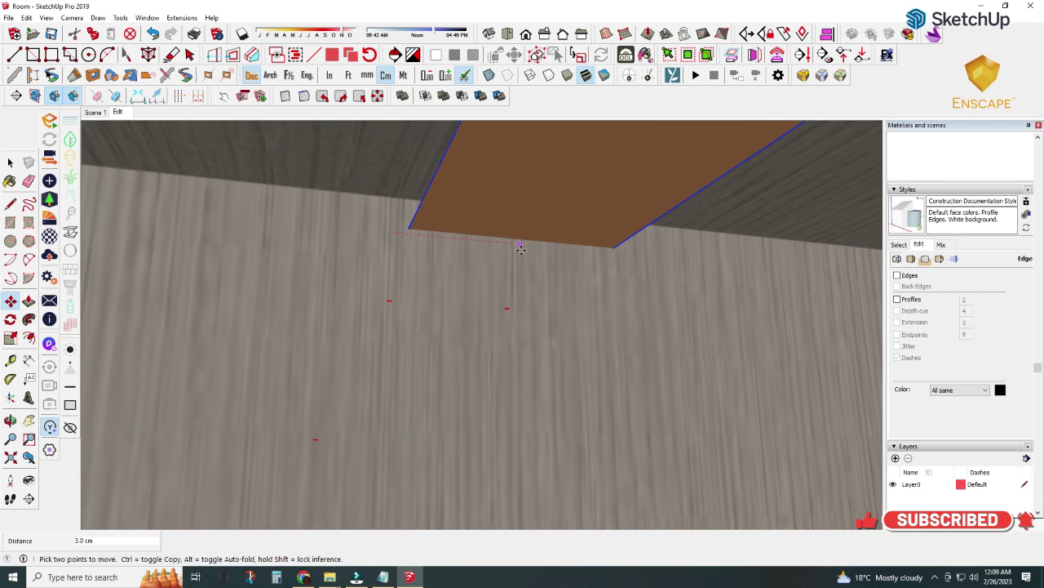
mouse_move(506, 252)
middle_down()
mouse_move(543, 326)
mouse_move(355, 329)
mouse_move(400, 293)
mouse_move(509, 251)
mouse_move(362, 308)
mouse_move(569, 224)
mouse_move(420, 233)
mouse_move(427, 263)
middle_up()
scroll(427, 262, down, 2)
scroll(433, 238, down, 3)
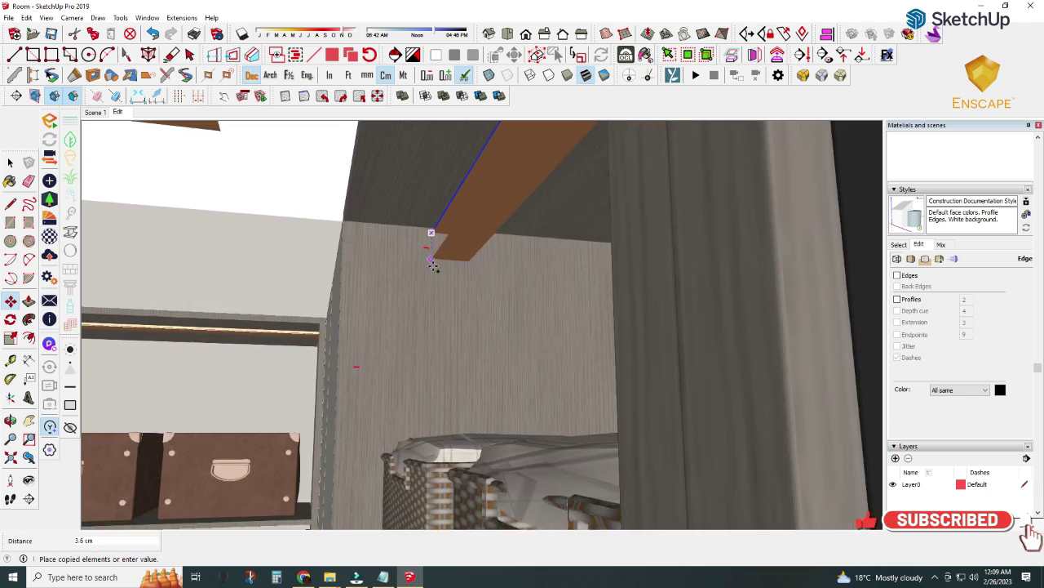
scroll(441, 229, down, 3)
scroll(453, 219, down, 2)
scroll(457, 244, up, 3)
scroll(473, 318, up, 3)
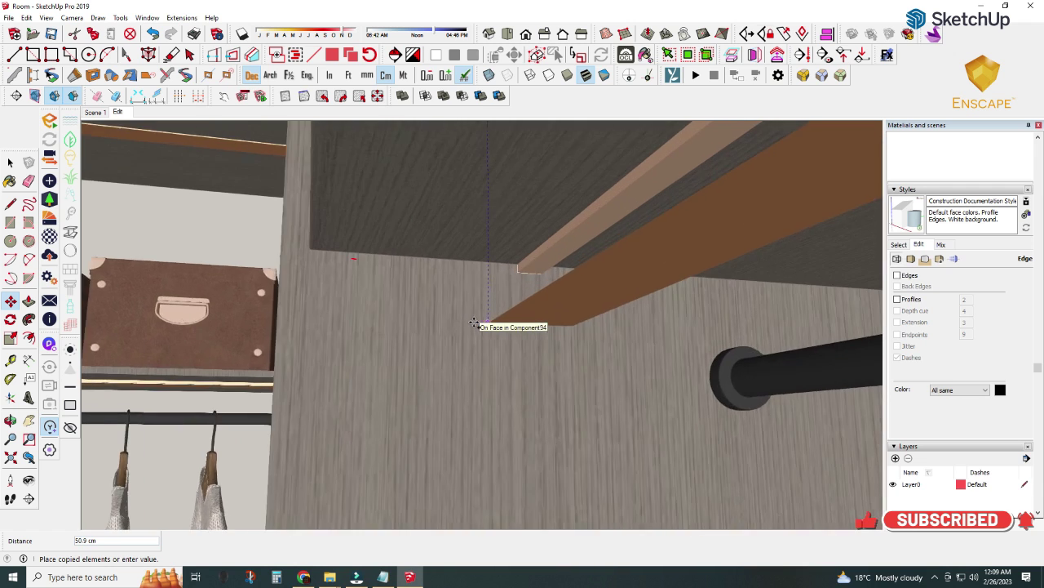
scroll(478, 318, up, 2)
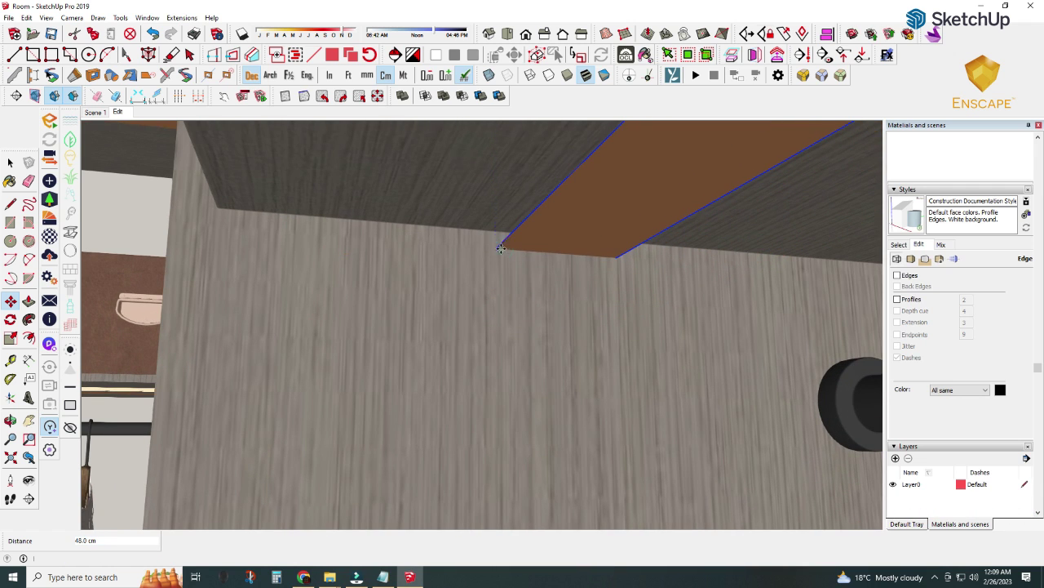
- Check the board's fit under the shelf from several angles and select it
middle_drag(494, 249, 490, 221)
scroll(496, 299, down, 3)
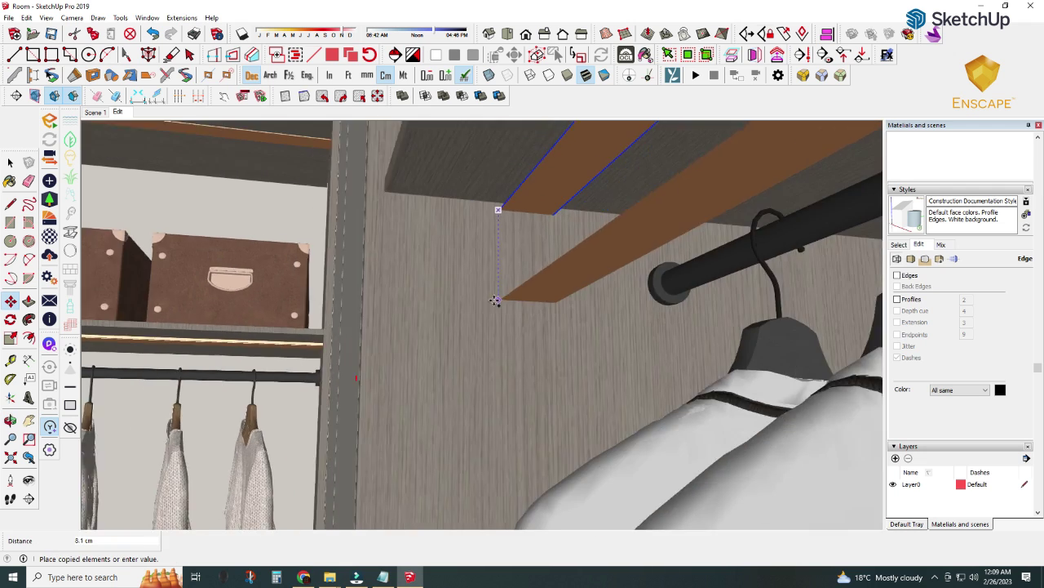
scroll(489, 362, down, 2)
scroll(501, 408, down, 2)
middle_drag(501, 408, 474, 158)
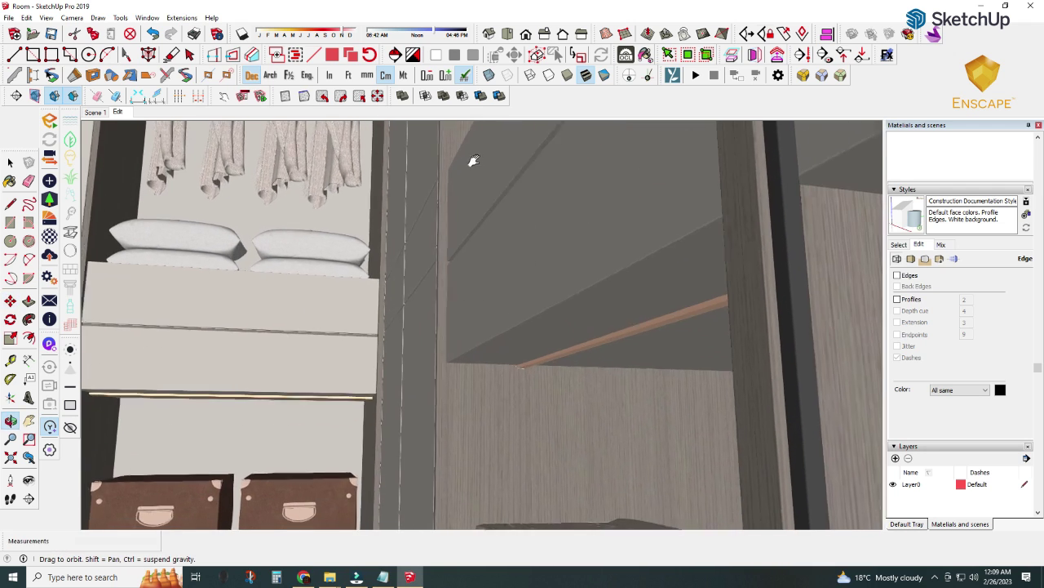
scroll(508, 357, up, 3)
scroll(497, 363, up, 2)
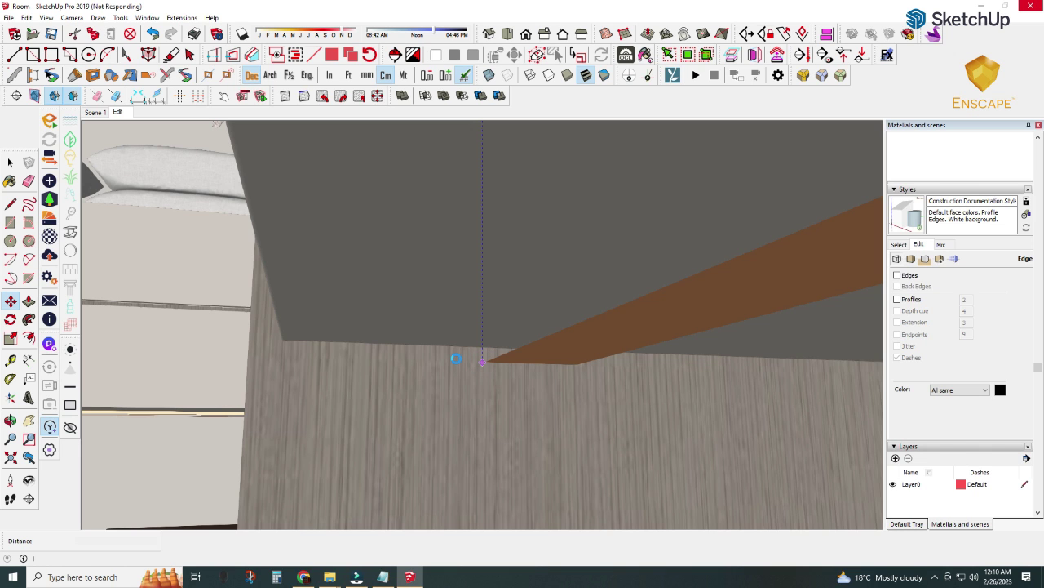
middle_drag(401, 353, 433, 354)
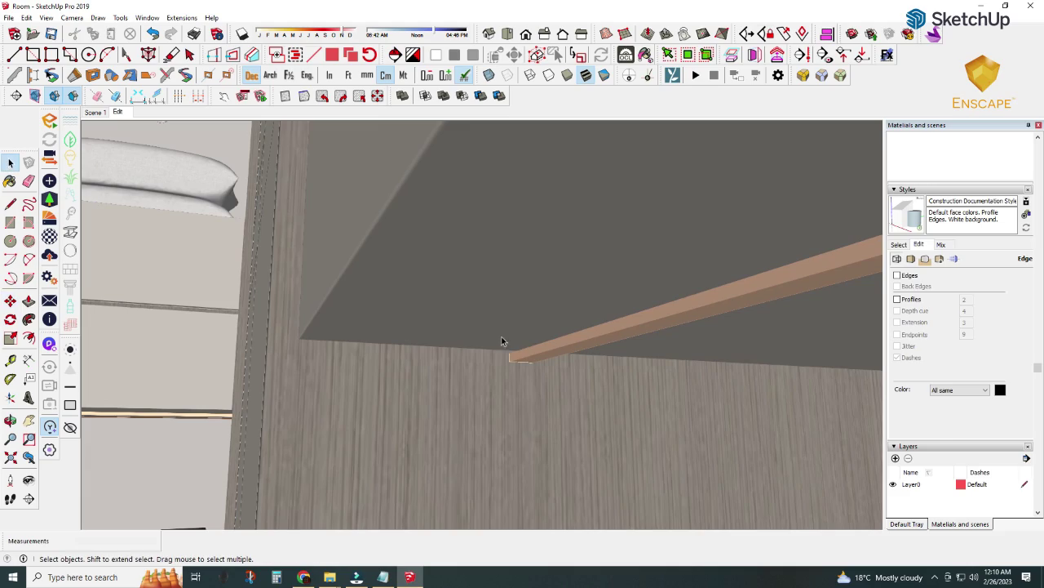
click(523, 356)
scroll(524, 356, down, 3)
scroll(519, 362, down, 4)
scroll(506, 360, down, 3)
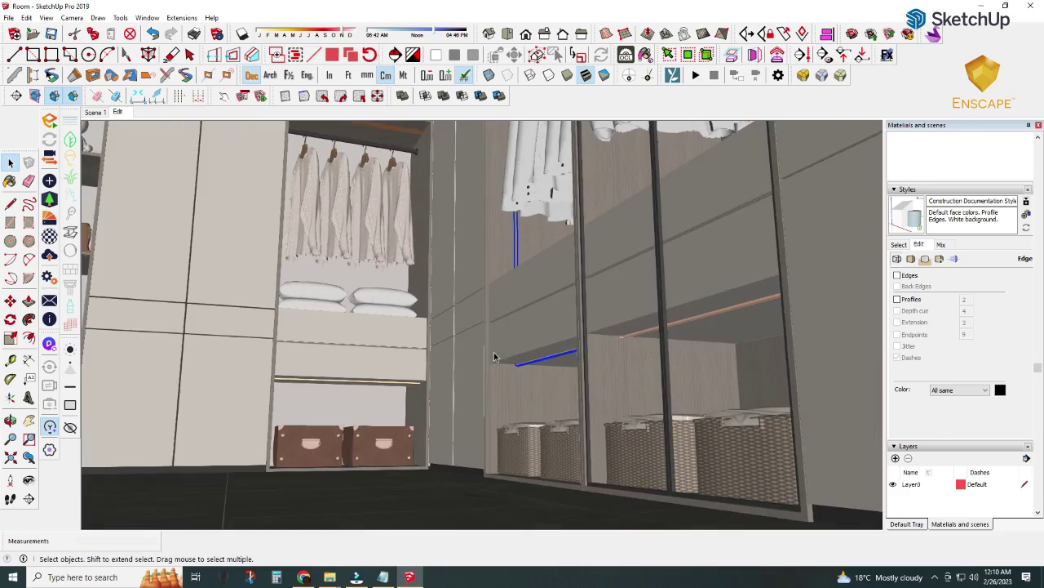
mouse_move(494, 356)
middle_down()
mouse_move(484, 346)
mouse_move(463, 408)
mouse_move(539, 265)
mouse_move(518, 256)
mouse_move(522, 217)
mouse_move(472, 183)
middle_up()
- Copy the brown board with Move+Ctrl onto the next shelf's underside corner, about 146 cm along
scroll(541, 263, up, 4)
scroll(548, 263, up, 4)
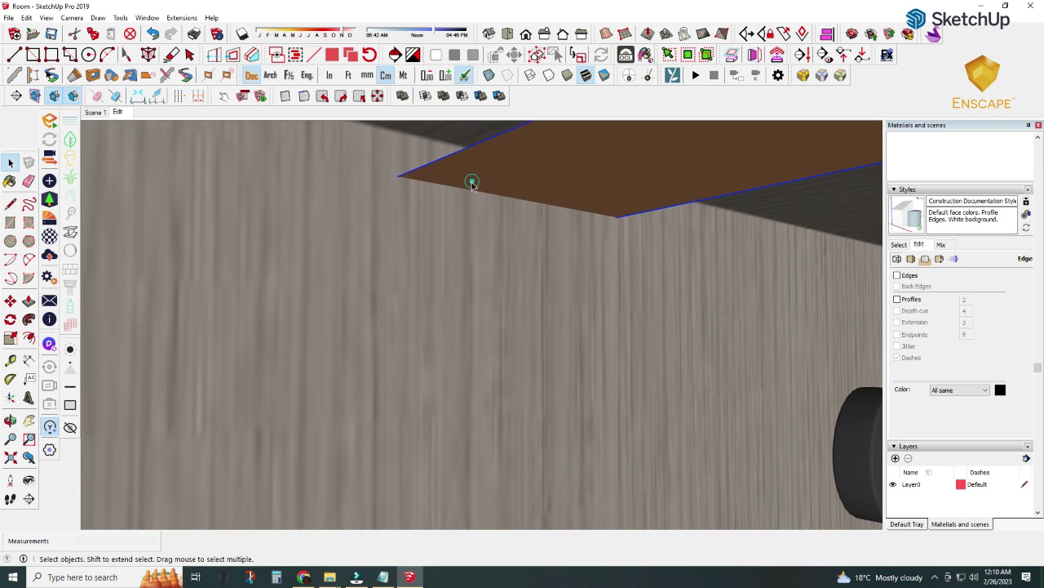
click(399, 176)
key(ctrl)
scroll(396, 321, down, 3)
scroll(410, 231, down, 3)
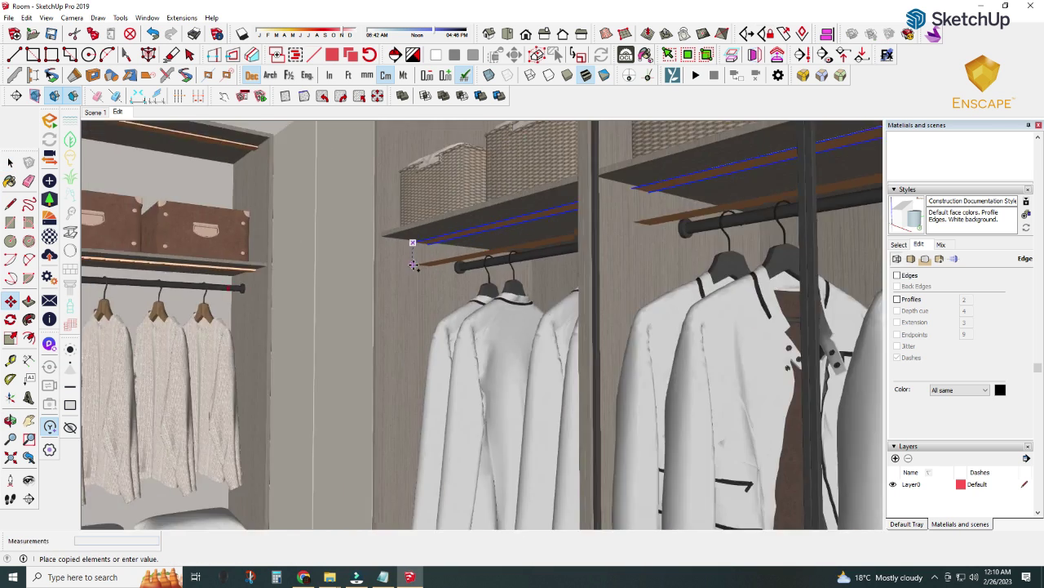
scroll(416, 326, down, 2)
scroll(421, 443, up, 3)
scroll(380, 375, up, 3)
scroll(378, 368, up, 3)
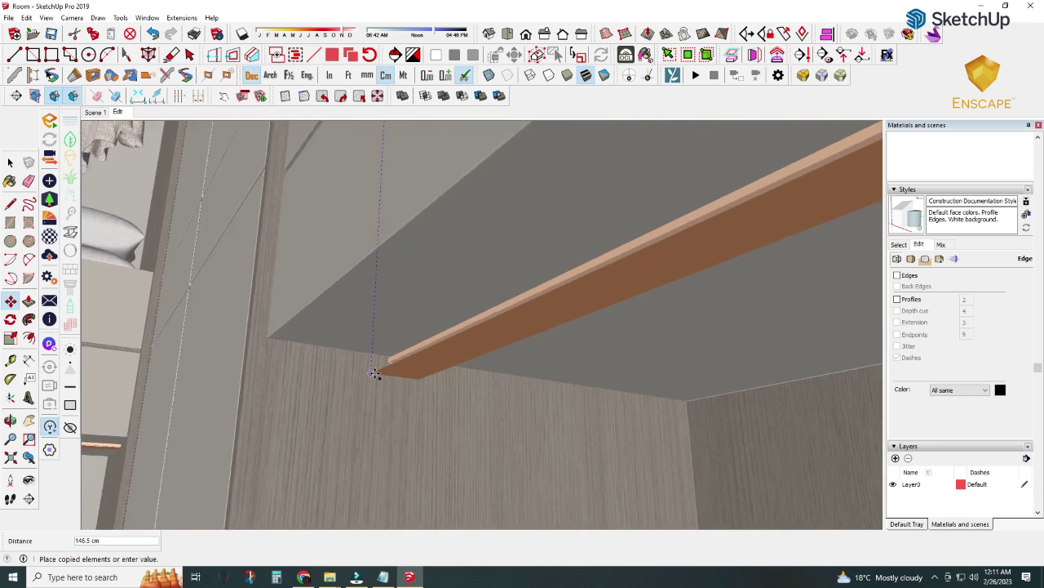
click(375, 366)
mouse_move(368, 362)
middle_down()
mouse_move(362, 402)
mouse_move(359, 354)
middle_up()
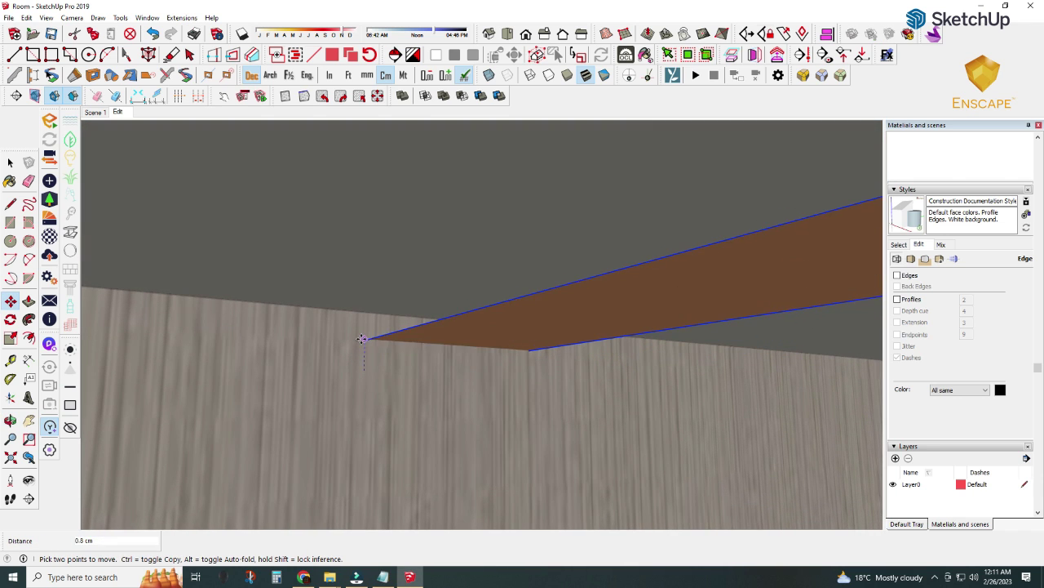
scroll(359, 353, down, 2)
scroll(359, 354, down, 3)
scroll(359, 354, down, 4)
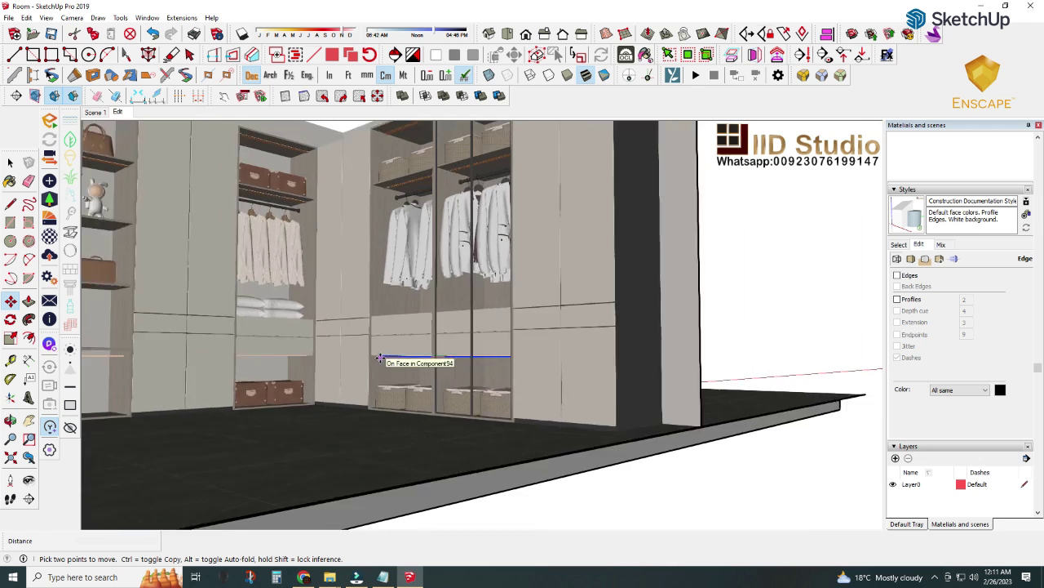
click(9, 163)
mouse_move(548, 472)
middle_down()
mouse_move(373, 273)
mouse_move(244, 324)
mouse_move(289, 328)
middle_up()
- Enter and exit editing of the long ceiling board component
click(289, 328)
double_click(289, 328)
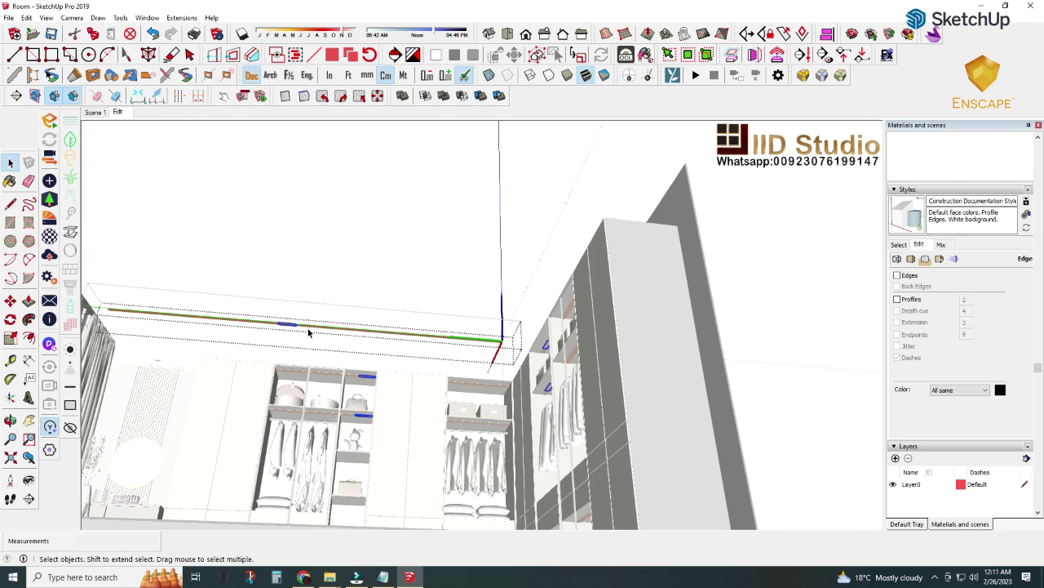
key(Escape)
right_click(357, 333)
click(389, 291)
double_click(362, 333)
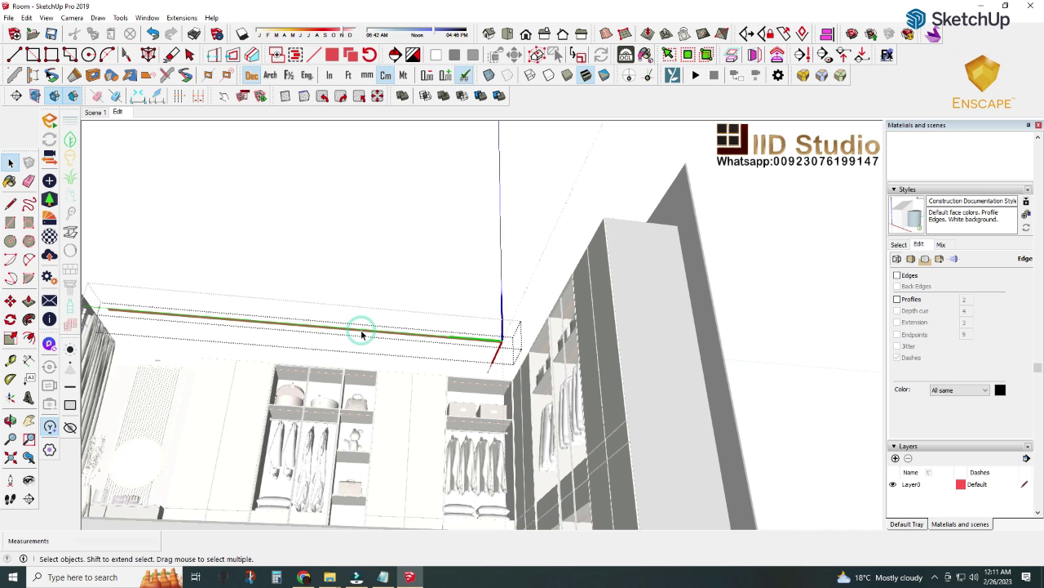
right_click(362, 333)
click(411, 186)
click(387, 221)
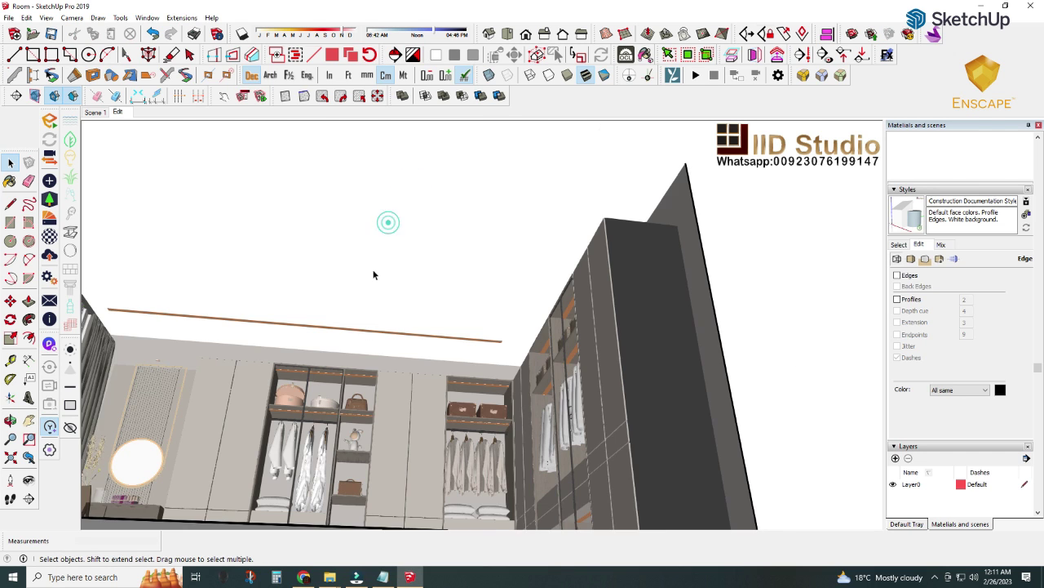
double_click(372, 329)
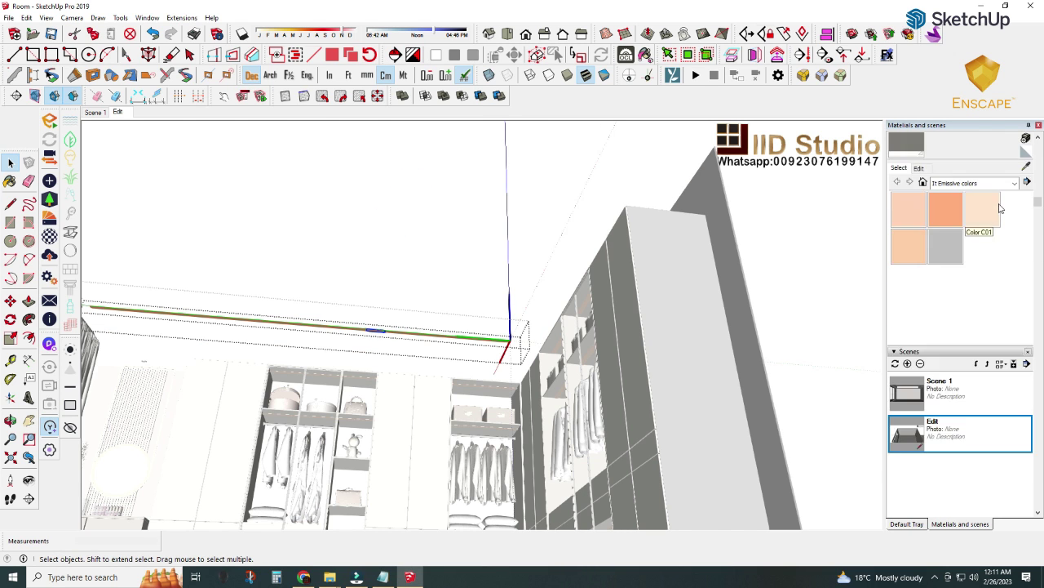
- Return to the Scene 1 view and show the Exterior sun&sky Light folder
mouse_move(371, 332)
middle_down()
mouse_move(405, 229)
mouse_move(479, 378)
mouse_move(537, 327)
mouse_move(461, 476)
middle_up()
click(96, 113)
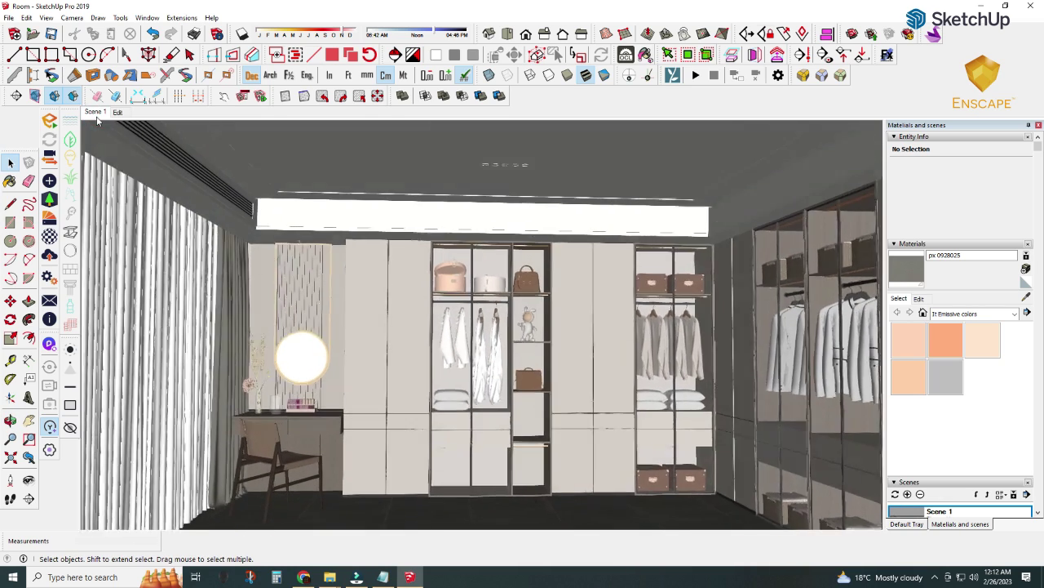
click(327, 577)
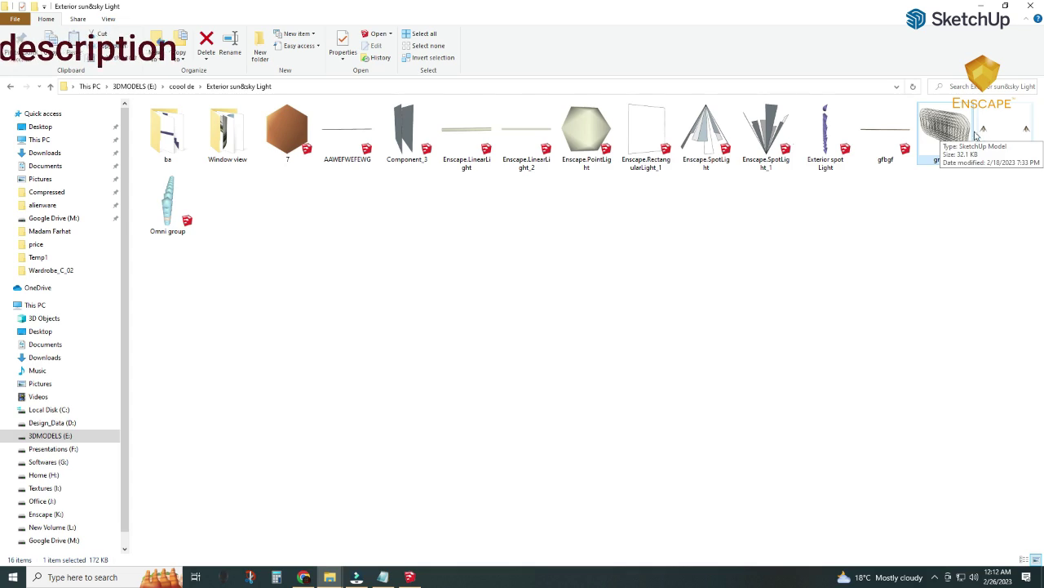
- Drop the Enscape SpotLight into the room and rotate it -90° to point straight down
drag(710, 133, 310, 400)
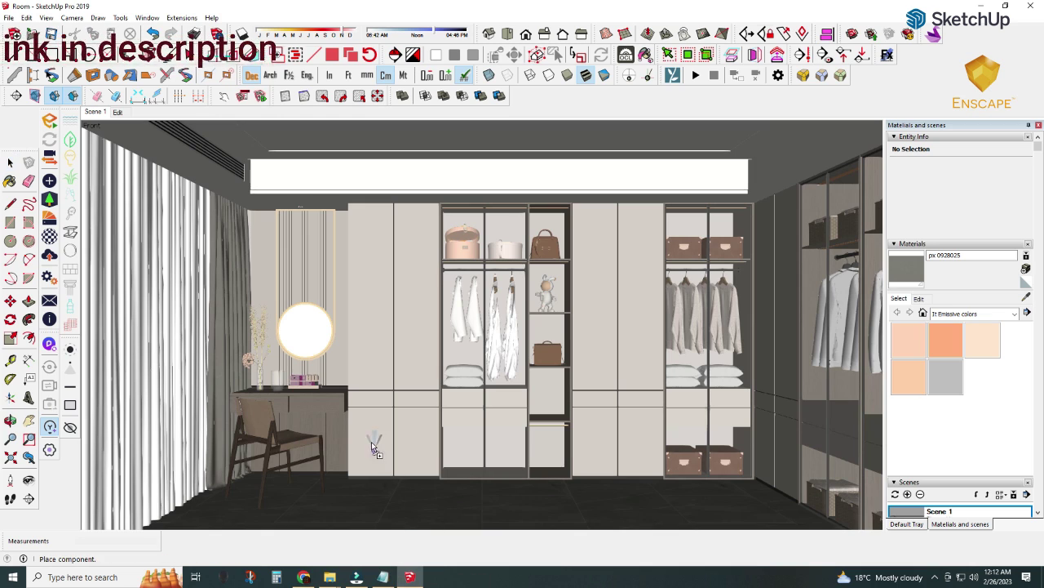
scroll(310, 400, up, 5)
click(303, 373)
key(q)
click(300, 383)
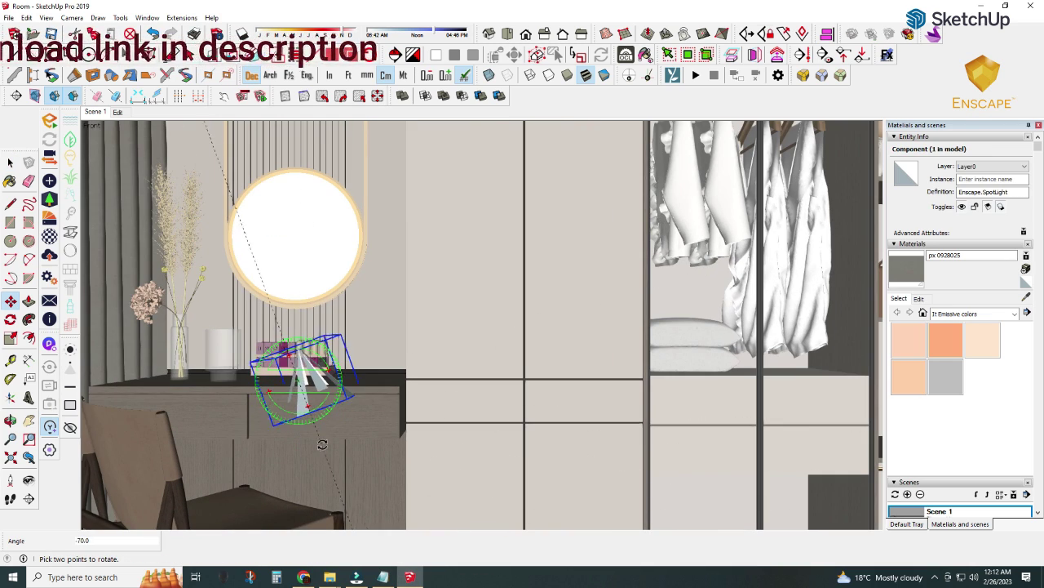
click(301, 444)
- Raise the spotlight high on the slatted wall panel above the round mirror
key(m)
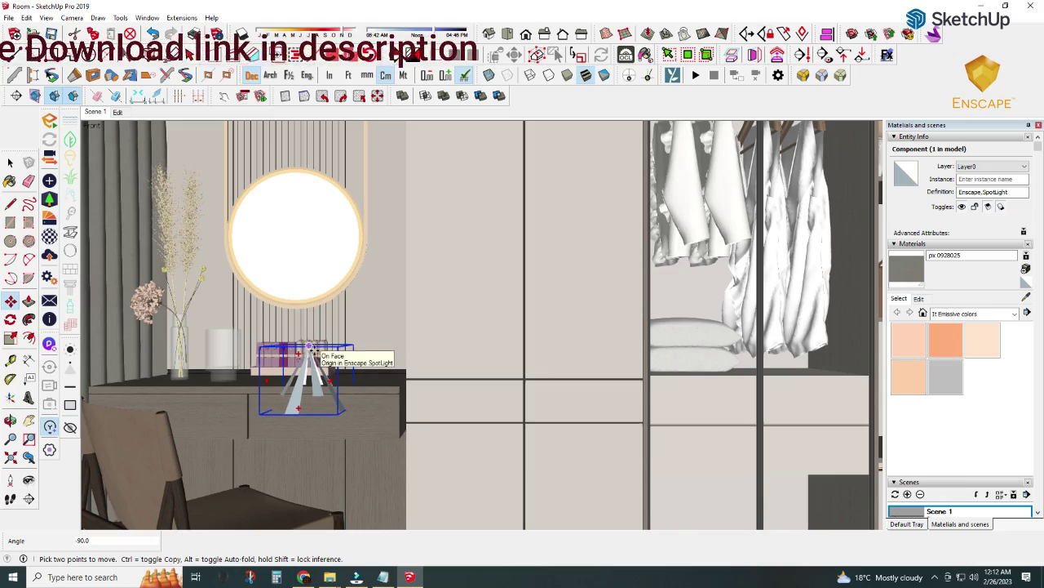
scroll(308, 347, up, 4)
scroll(309, 348, up, 1)
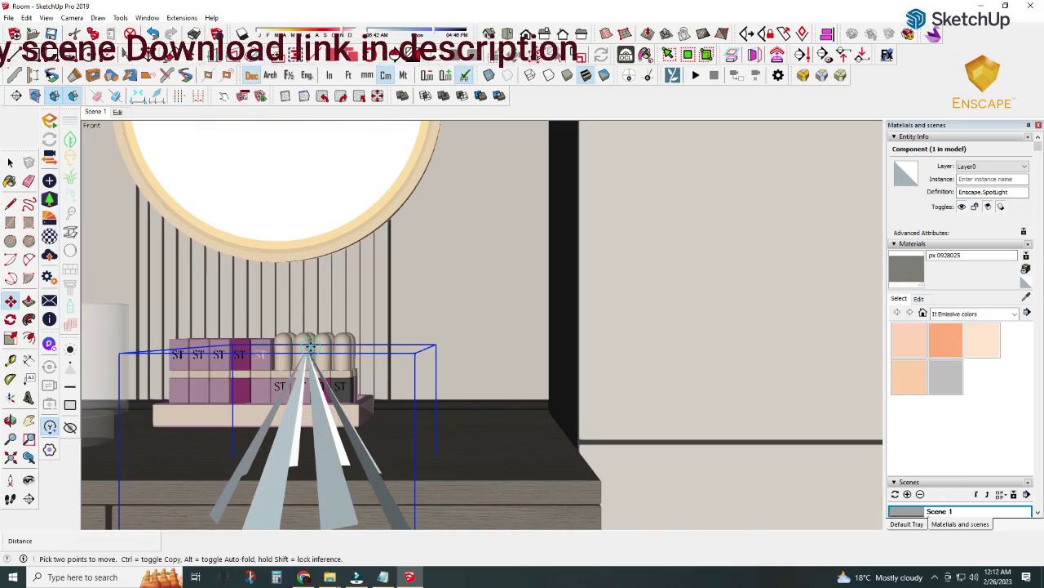
click(310, 346)
scroll(318, 335, down, 6)
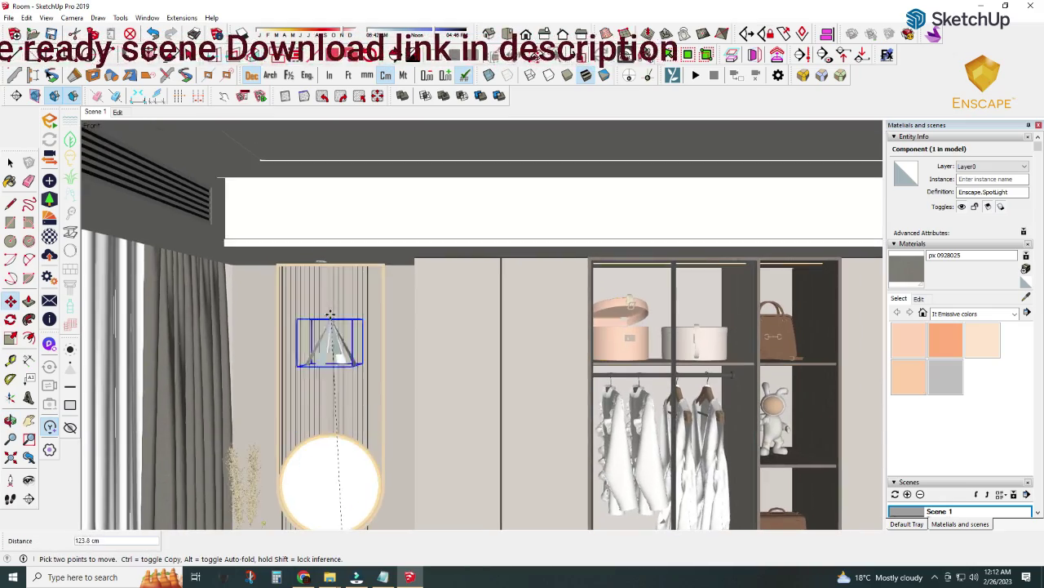
scroll(330, 314, up, 5)
middle_drag(335, 245, 341, 229)
mouse_move(398, 155)
middle_down()
mouse_move(383, 180)
mouse_move(351, 173)
mouse_move(327, 302)
middle_up()
scroll(349, 210, down, 3)
scroll(350, 210, down, 5)
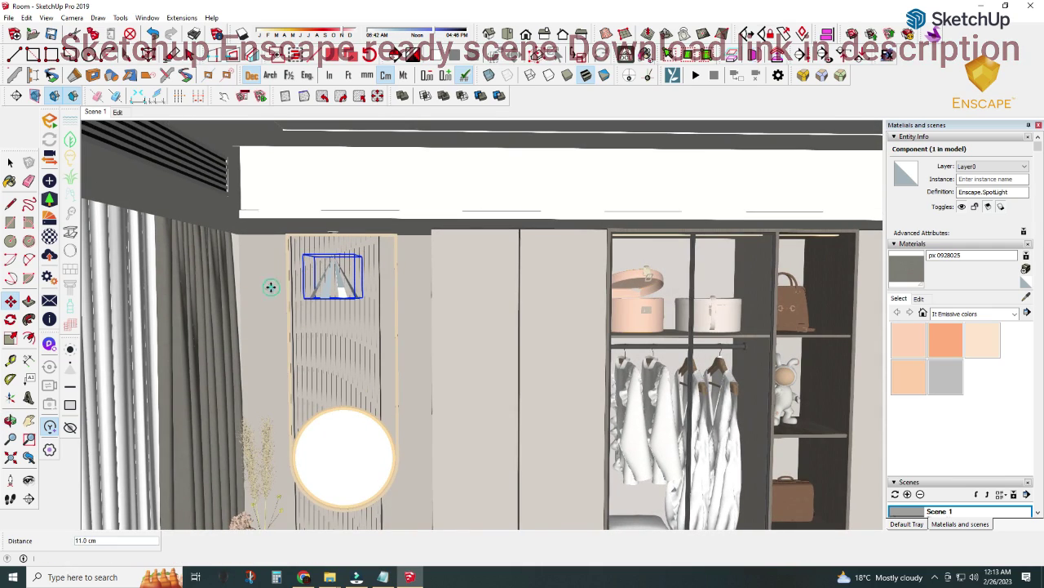
key(space)
scroll(360, 245, down, 3)
scroll(367, 238, down, 3)
scroll(366, 238, down, 1)
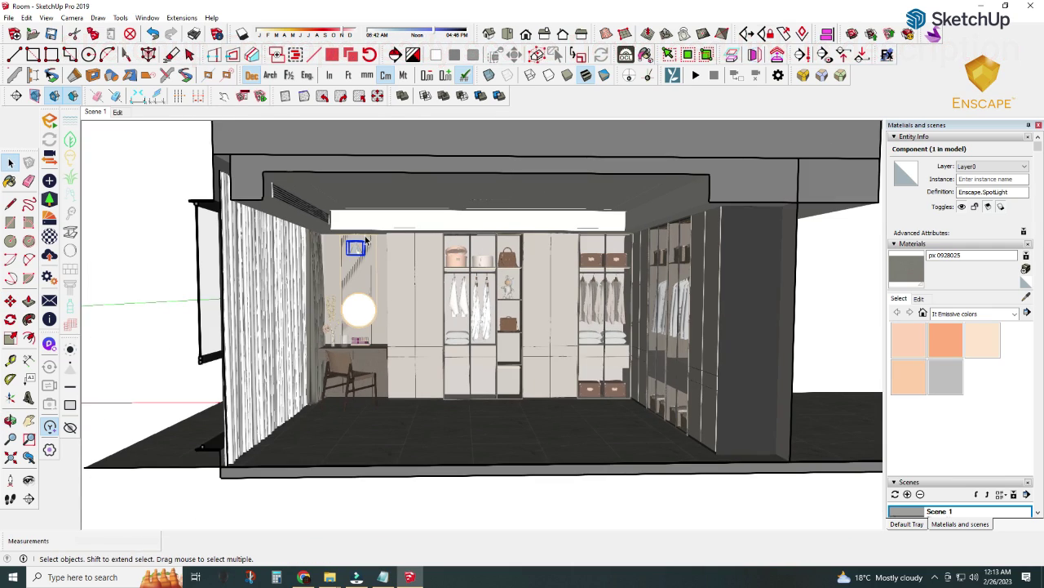
scroll(455, 286, up, 2)
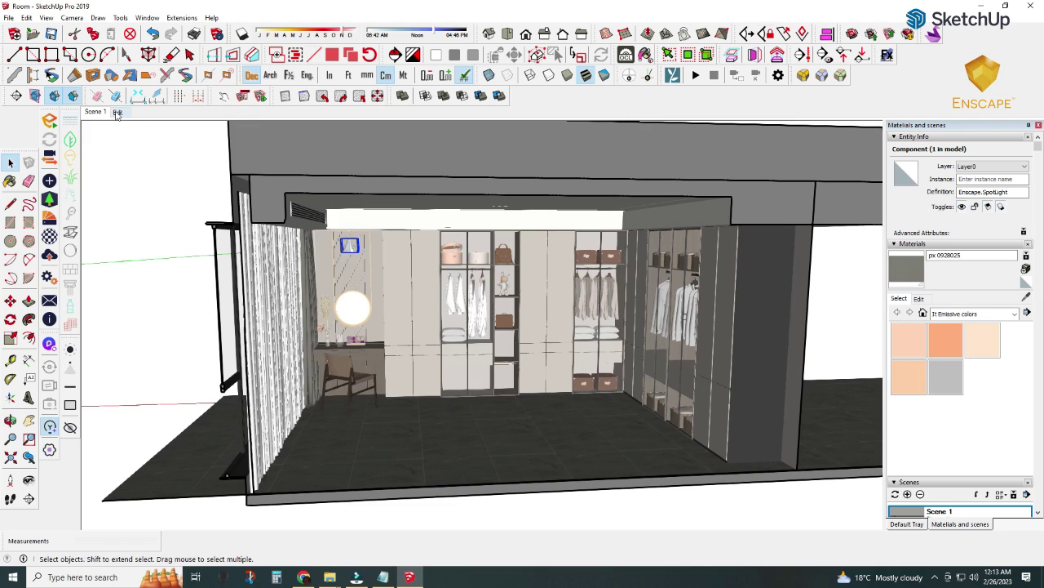
- From the Edit scene view, drag the grey carpet from the Temp1 folder into the room
click(97, 112)
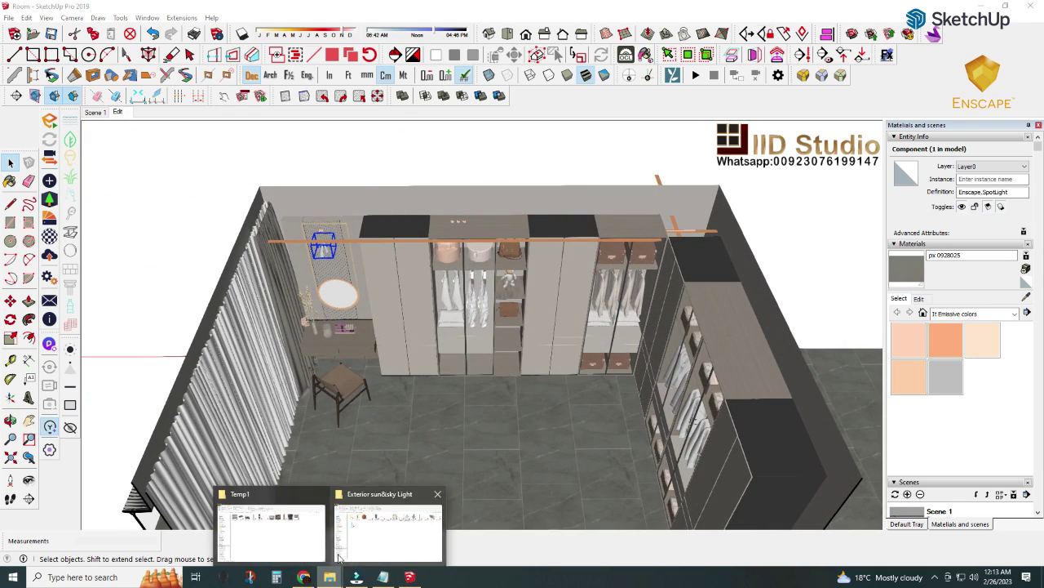
click(235, 535)
mouse_move(228, 130)
mouse_down()
mouse_move(422, 548)
mouse_move(443, 496)
mouse_up()
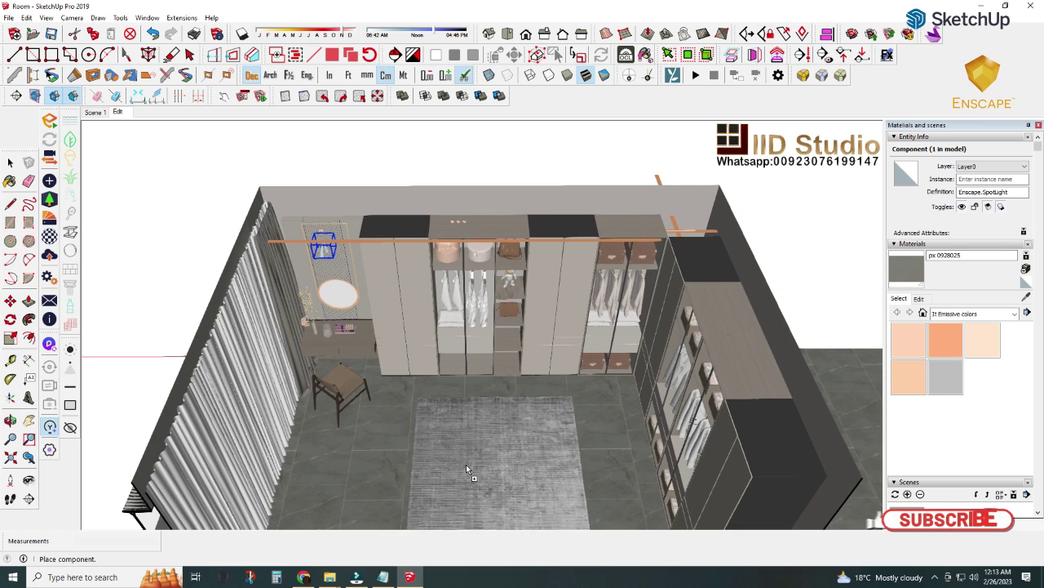
scroll(466, 490, down, 3)
scroll(462, 493, down, 2)
- Rotate the carpet to landscape and set it down on the floor before the wardrobes
click(501, 451)
click(470, 424)
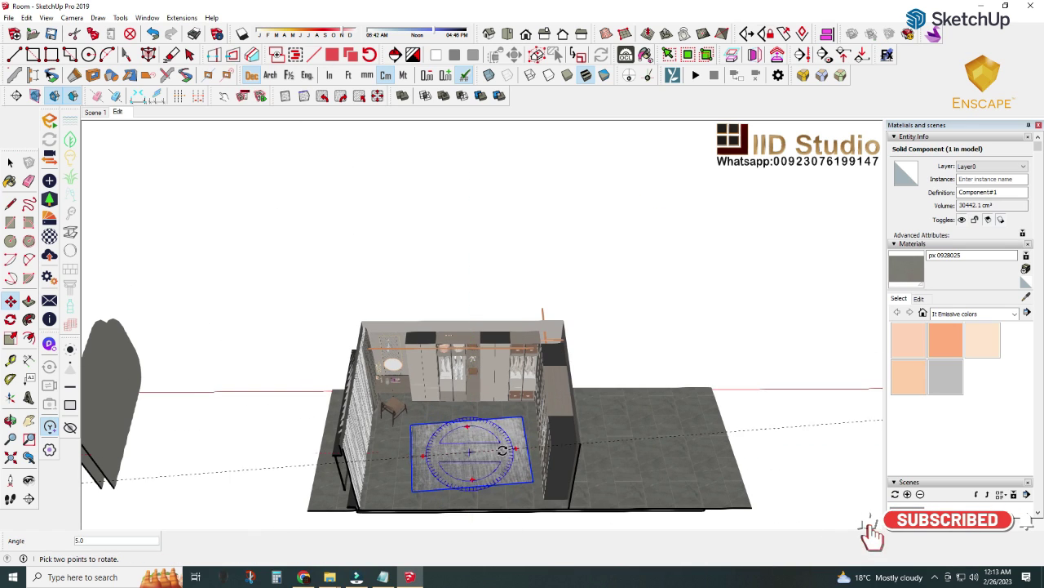
scroll(495, 451, up, 5)
click(472, 449)
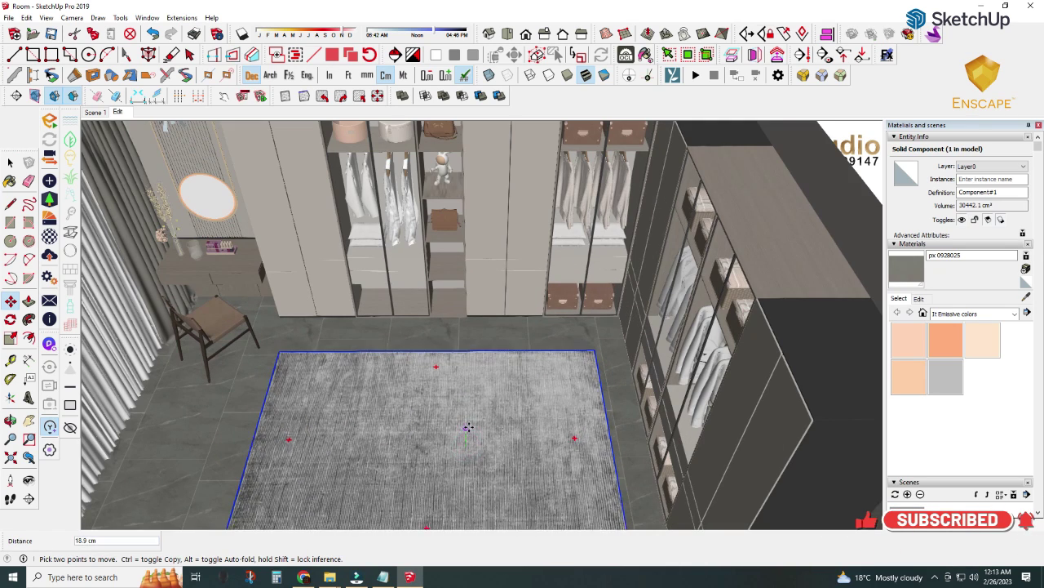
click(468, 410)
key(space)
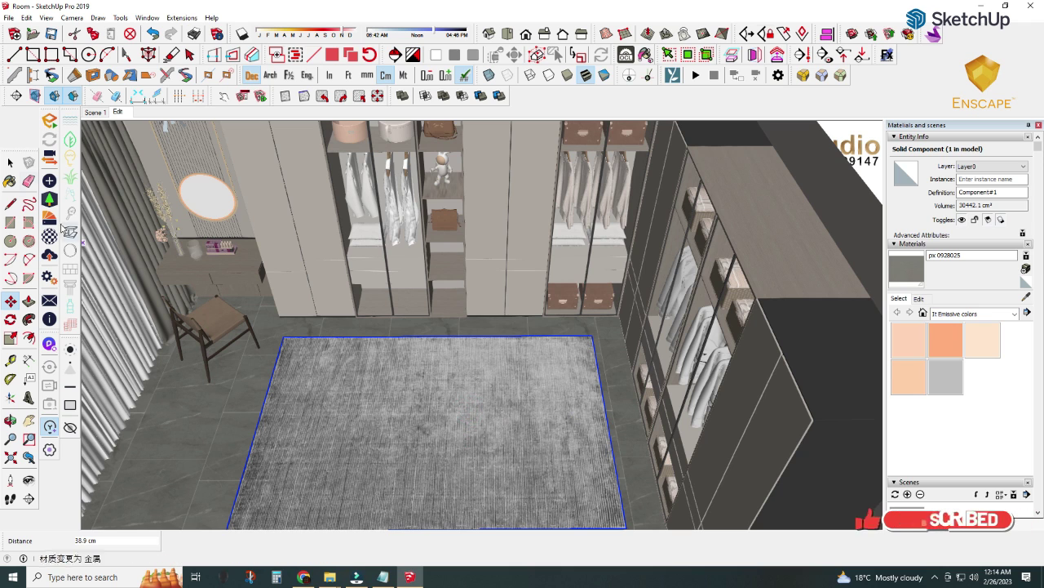
- Sample the existing carpet material in the Enscape material editor, abandoning a height-map choice
click(49, 237)
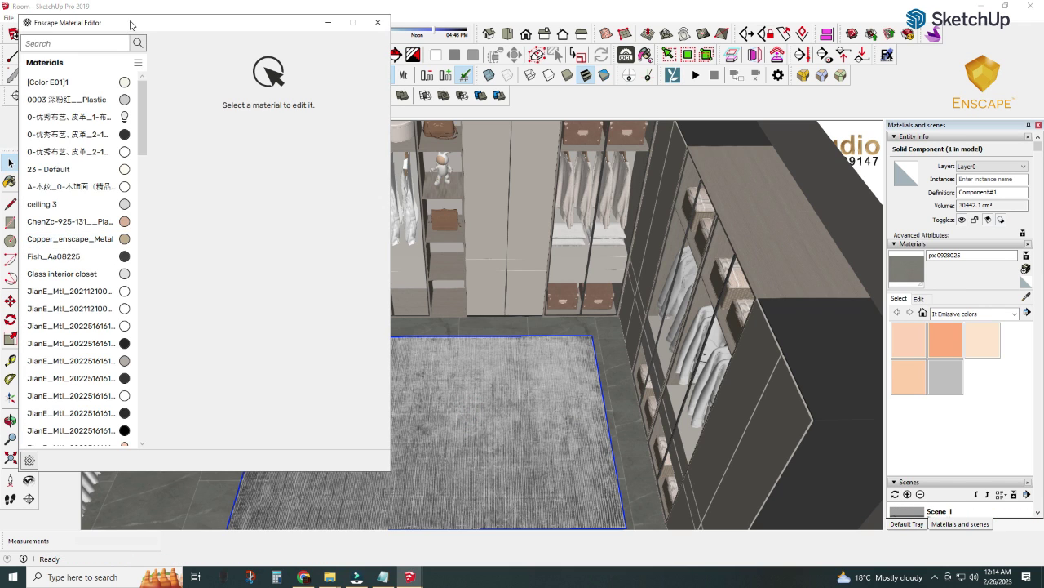
drag(163, 20, 209, 362)
key(b)
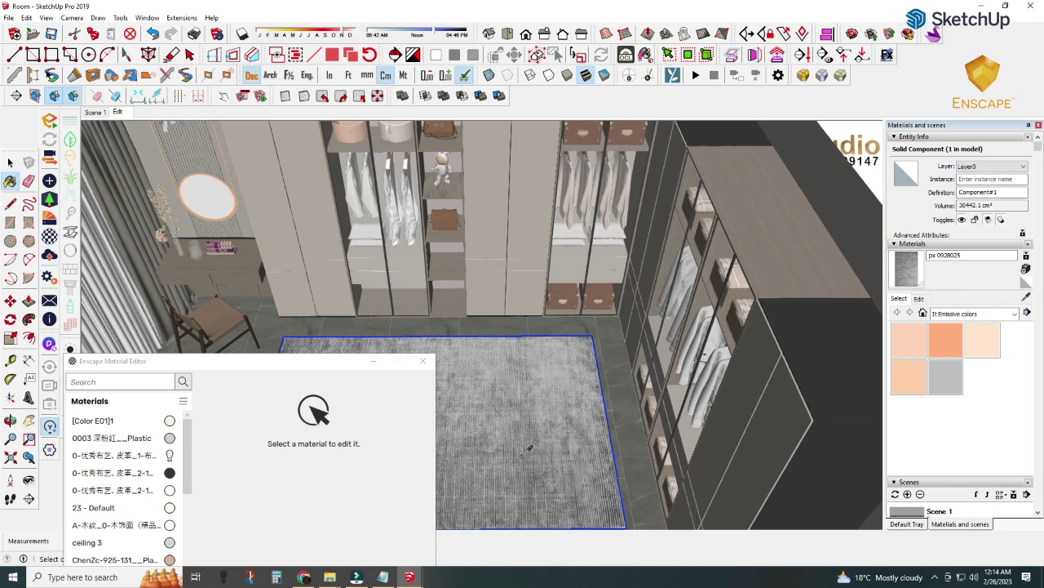
alt+click(527, 450)
scroll(329, 386, down, 1)
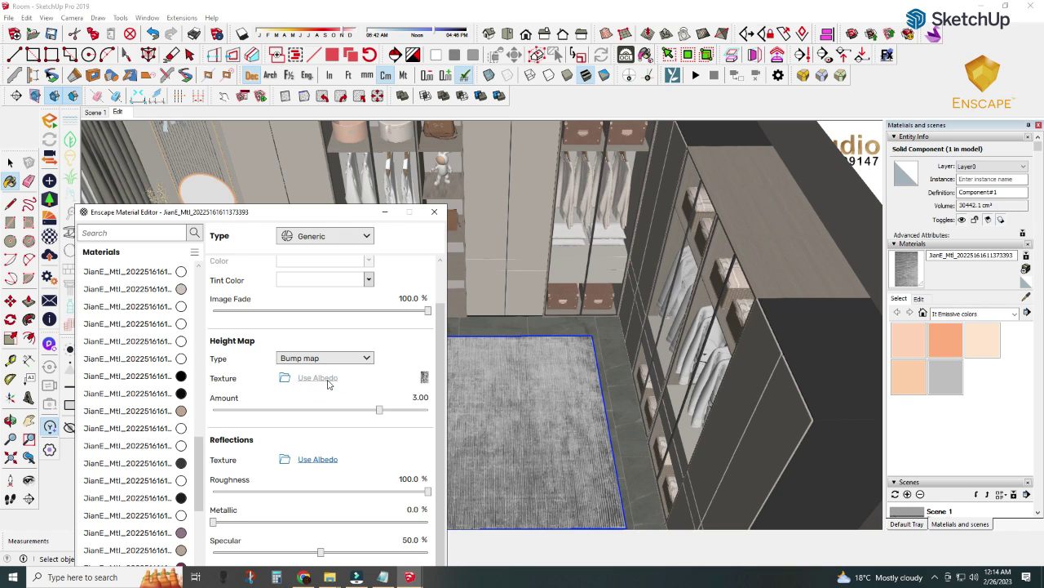
scroll(328, 383, up, 1)
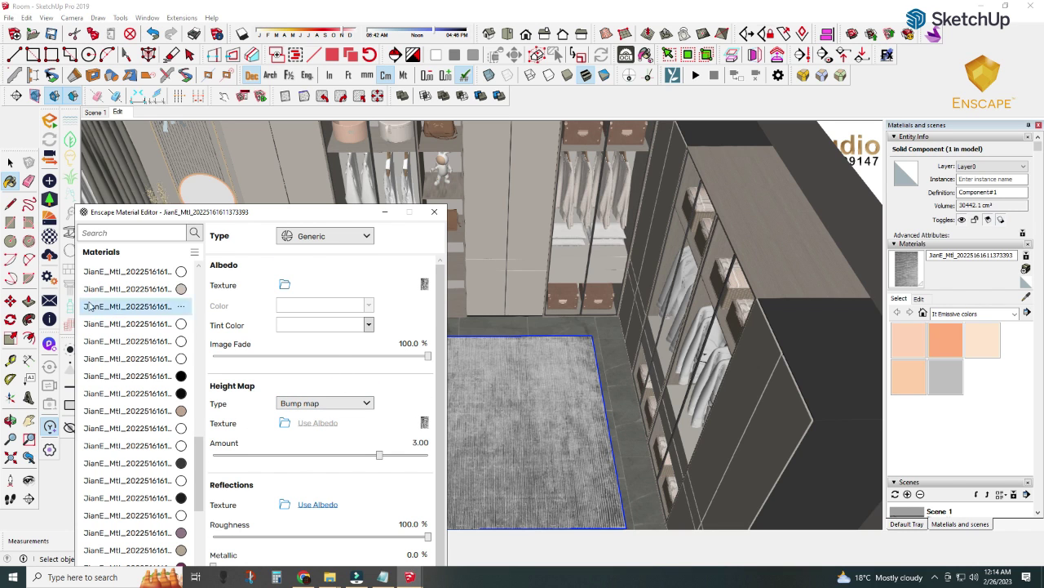
click(284, 425)
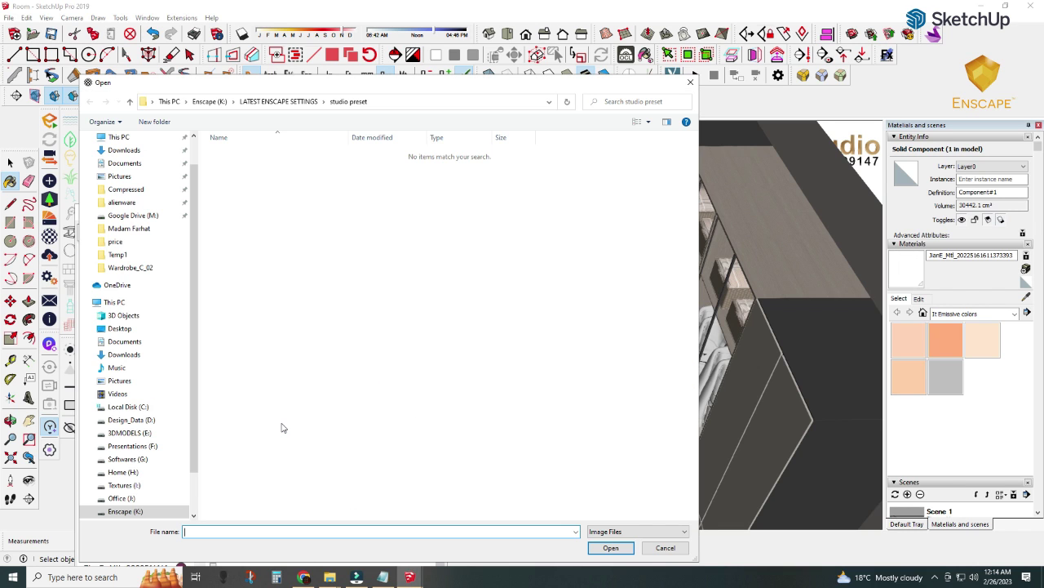
click(661, 551)
click(434, 211)
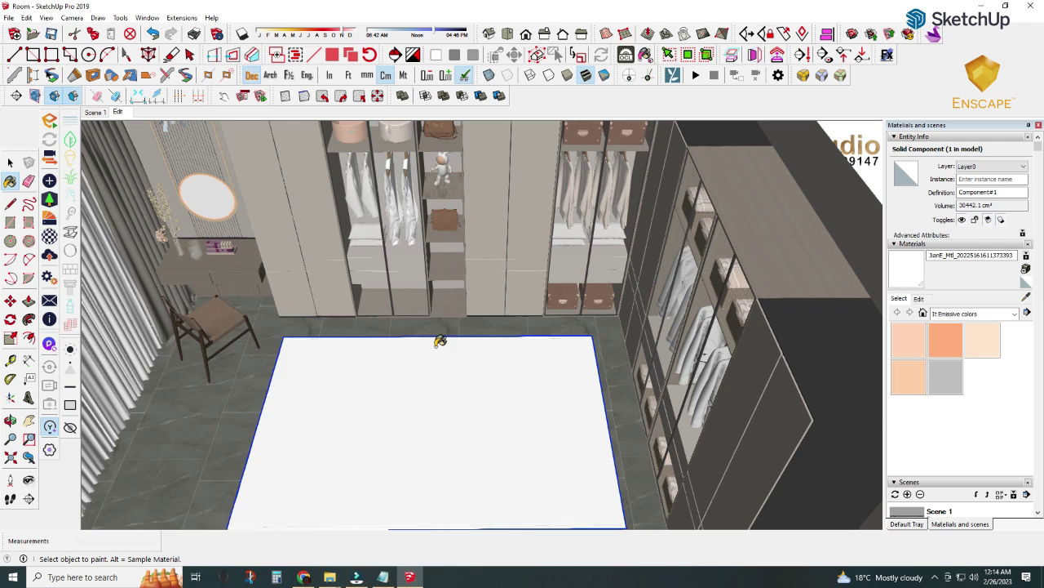
- Place a new rug on the floor and give it the swirl carpet texture from All_Textures/Carpet
click(305, 552)
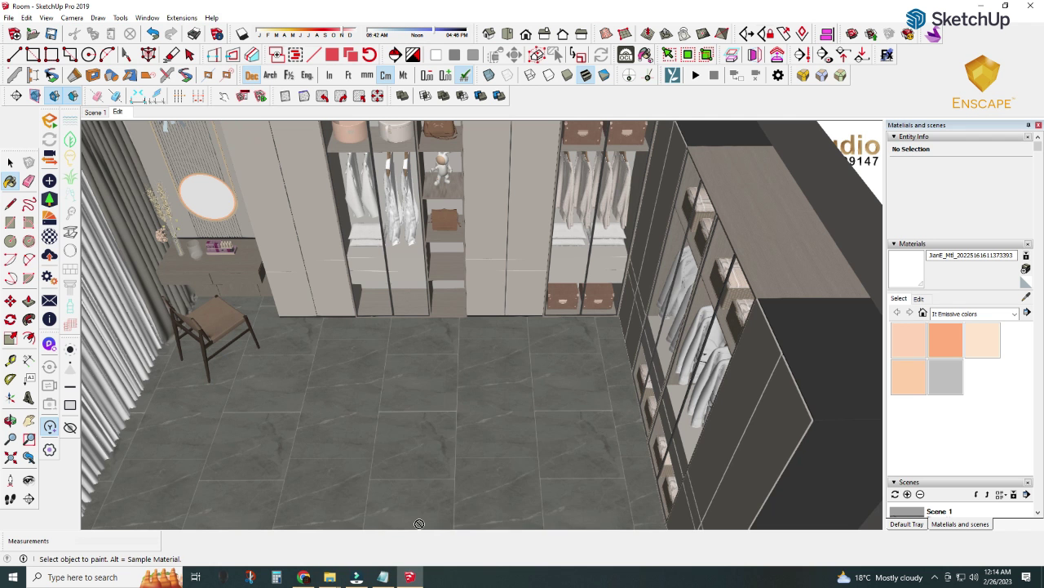
drag(227, 138, 373, 401)
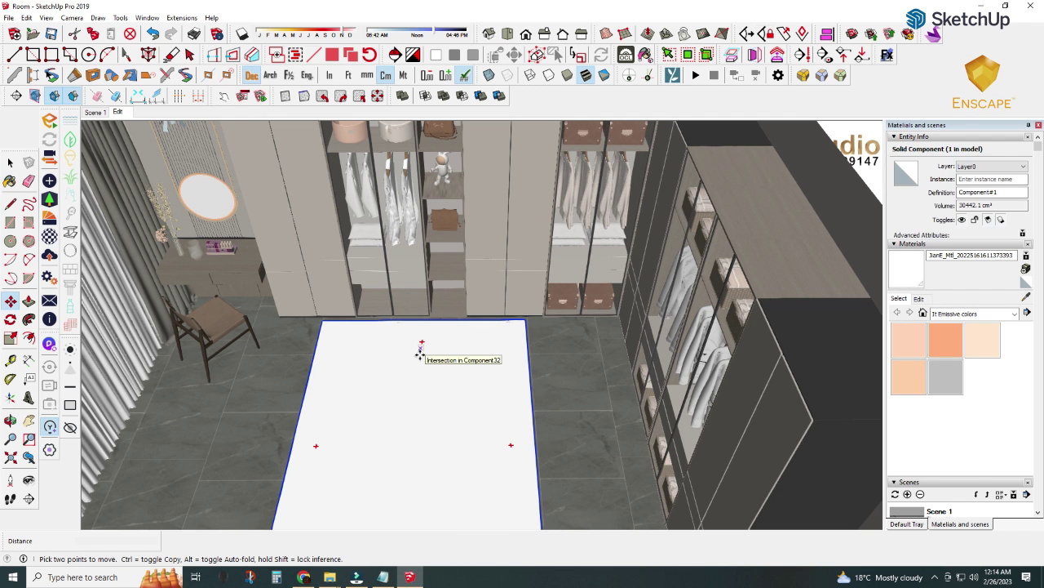
click(333, 499)
click(49, 237)
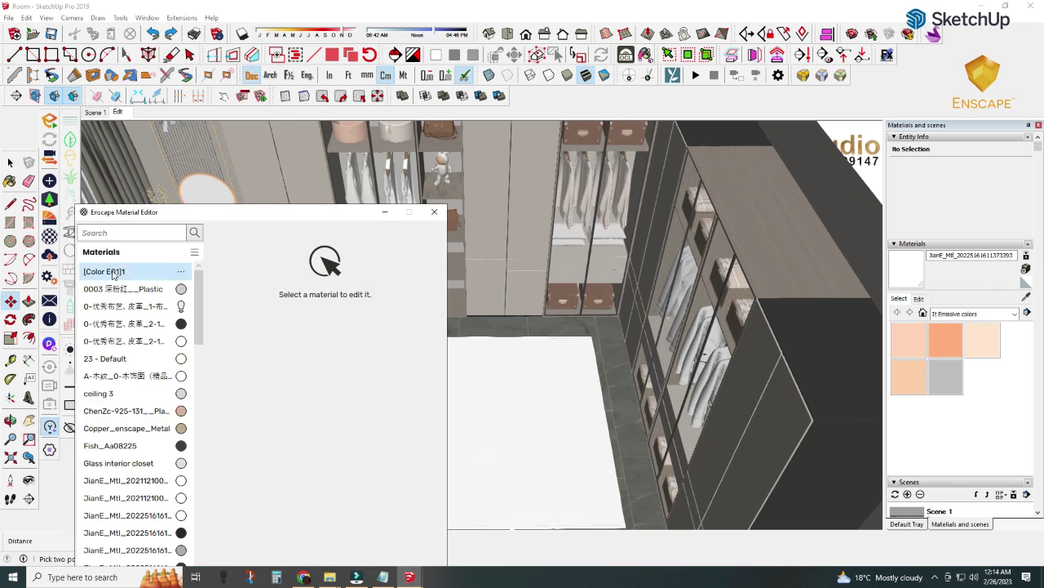
drag(264, 215, 271, 162)
alt+click(515, 414)
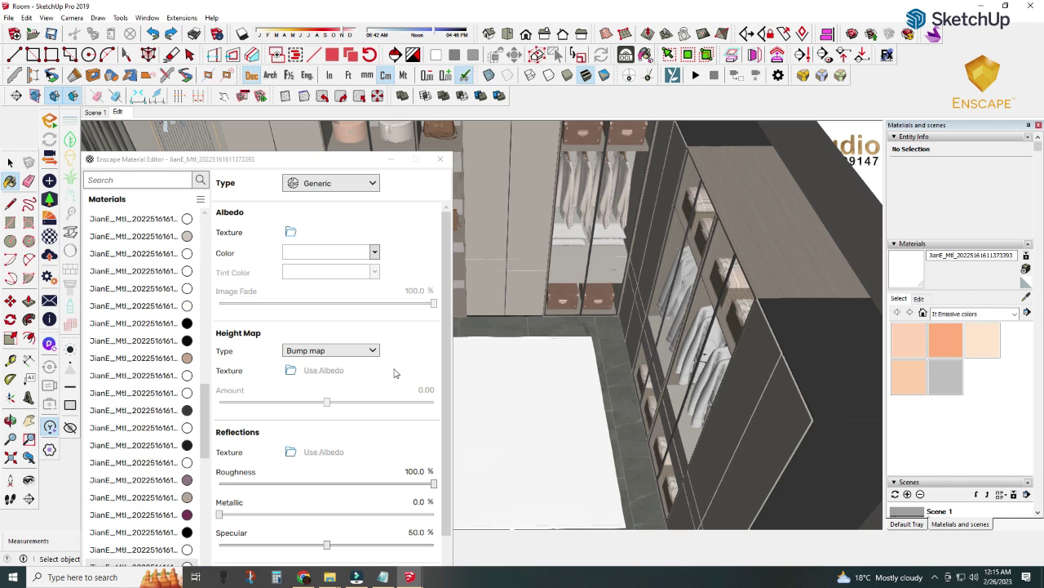
click(290, 237)
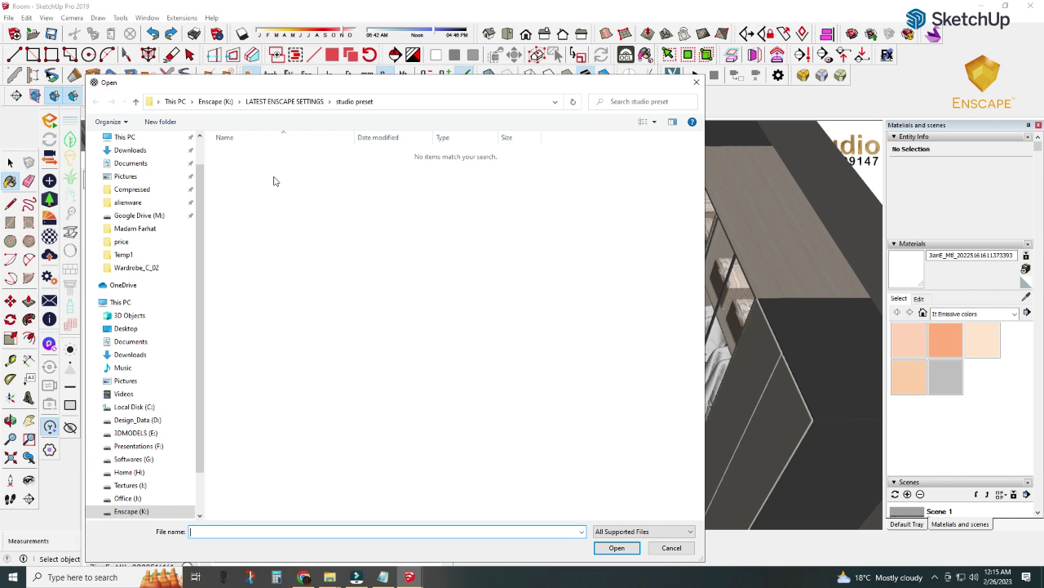
click(130, 484)
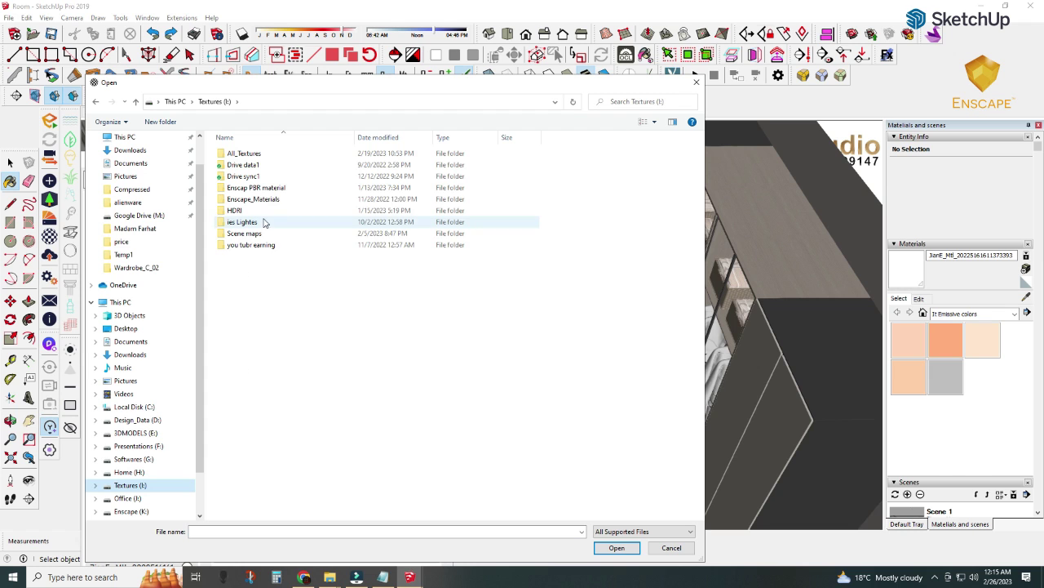
double_click(245, 153)
double_click(245, 164)
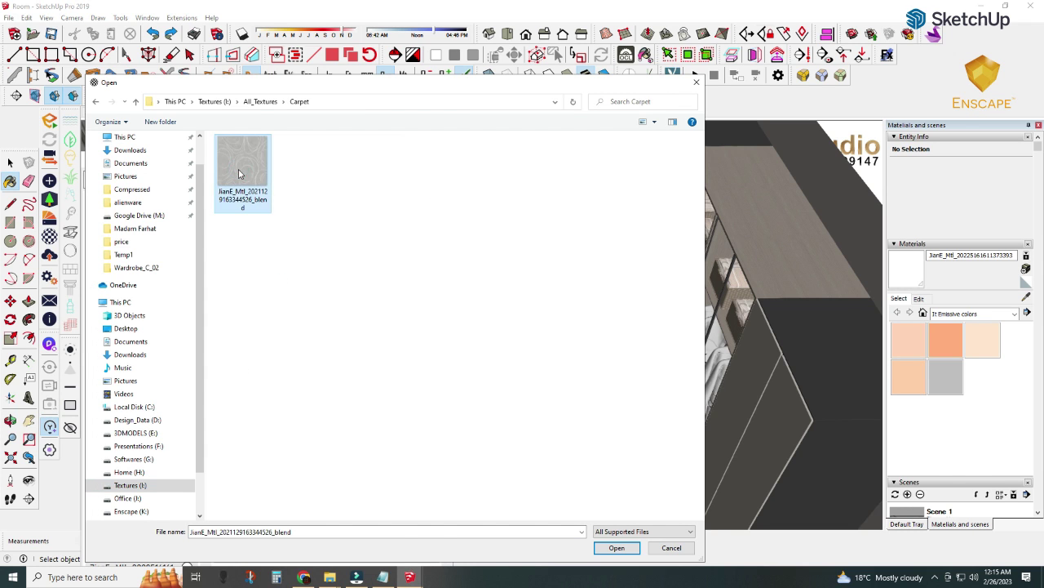
double_click(241, 173)
- Set the rug's texture width to 2.5 cm in the SketchUp material settings
click(390, 159)
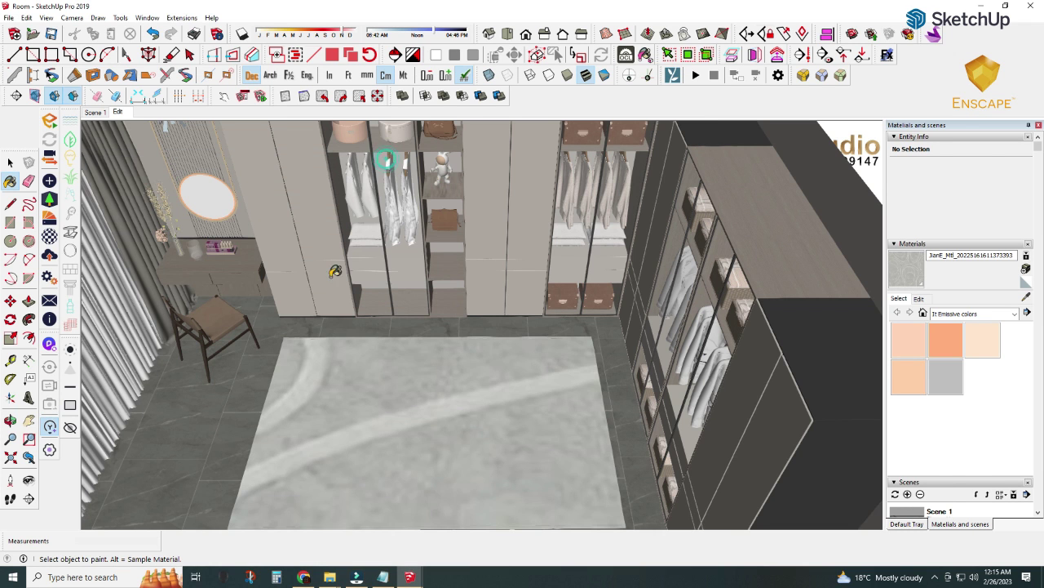
click(919, 298)
double_click(920, 421)
text(2.5)
key(Return)
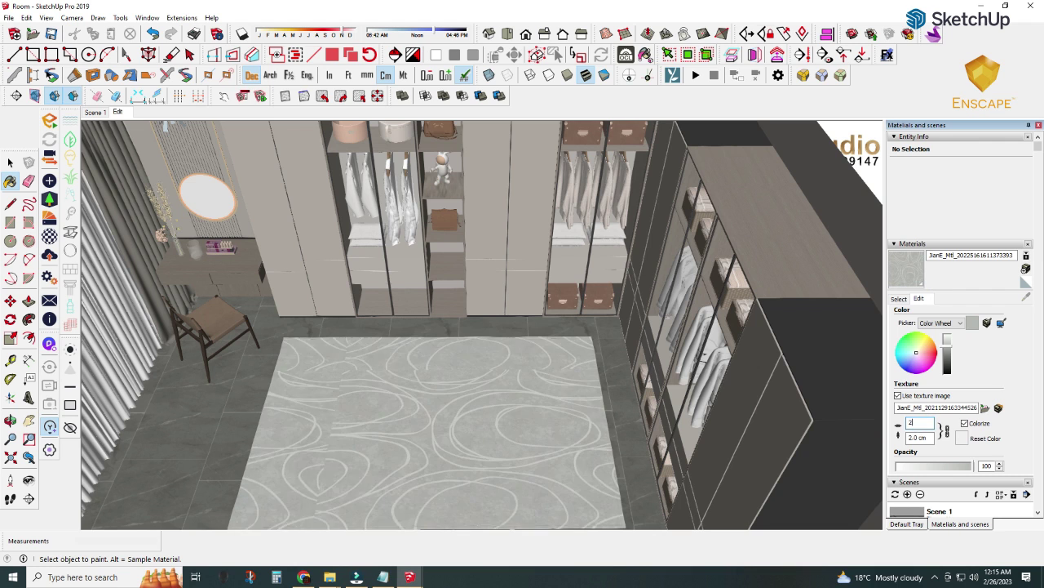
- Load Carpet Bump.jpg from the Normal maps folder as the rug's height map
click(50, 242)
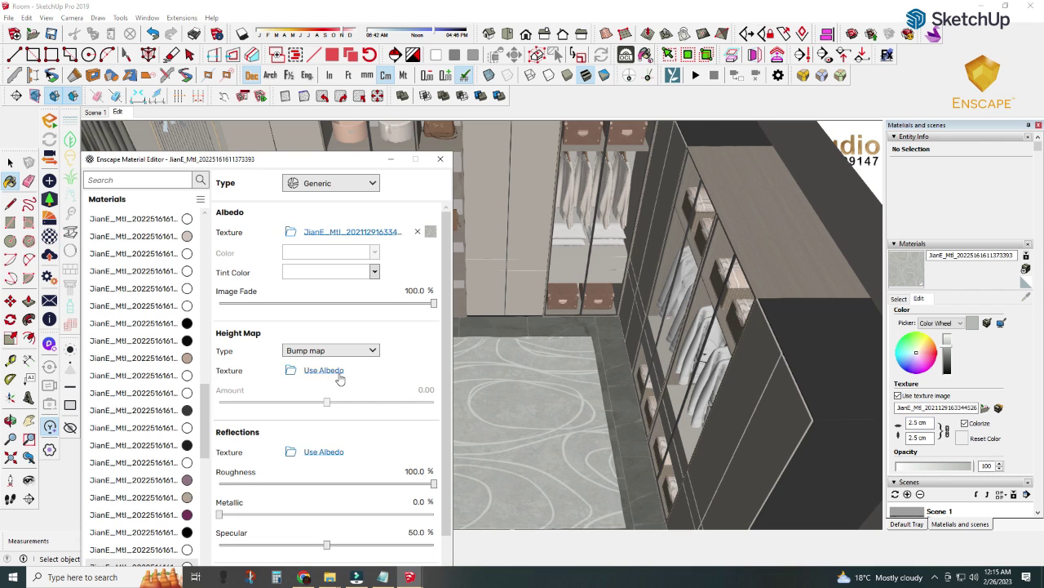
click(341, 369)
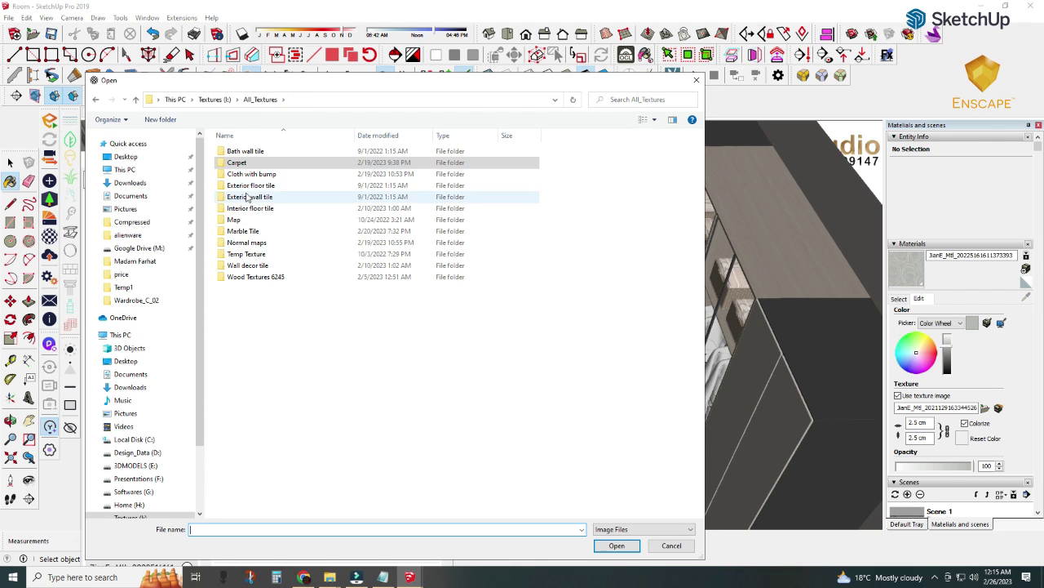
double_click(245, 242)
double_click(309, 186)
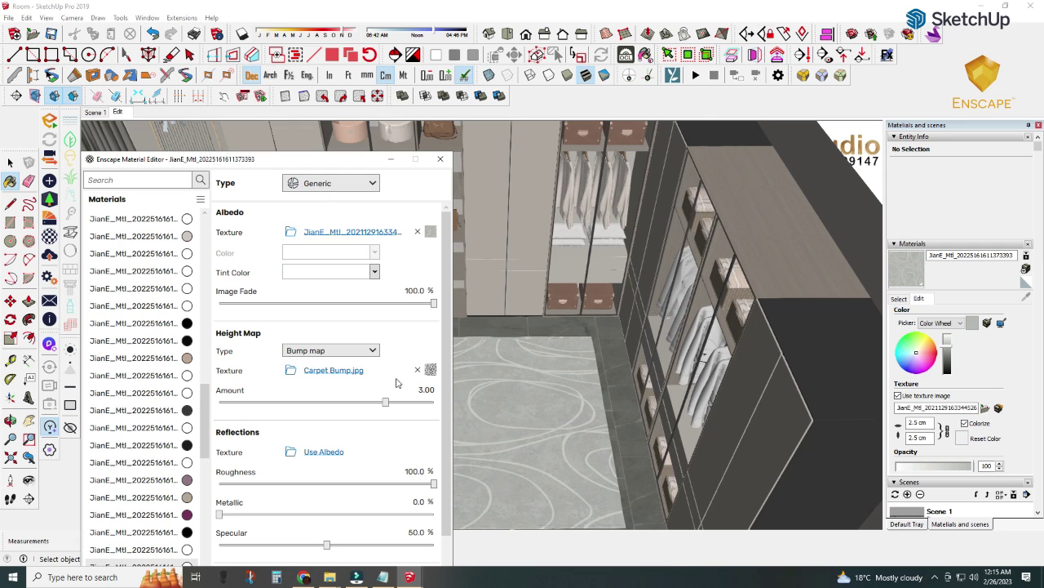
click(391, 160)
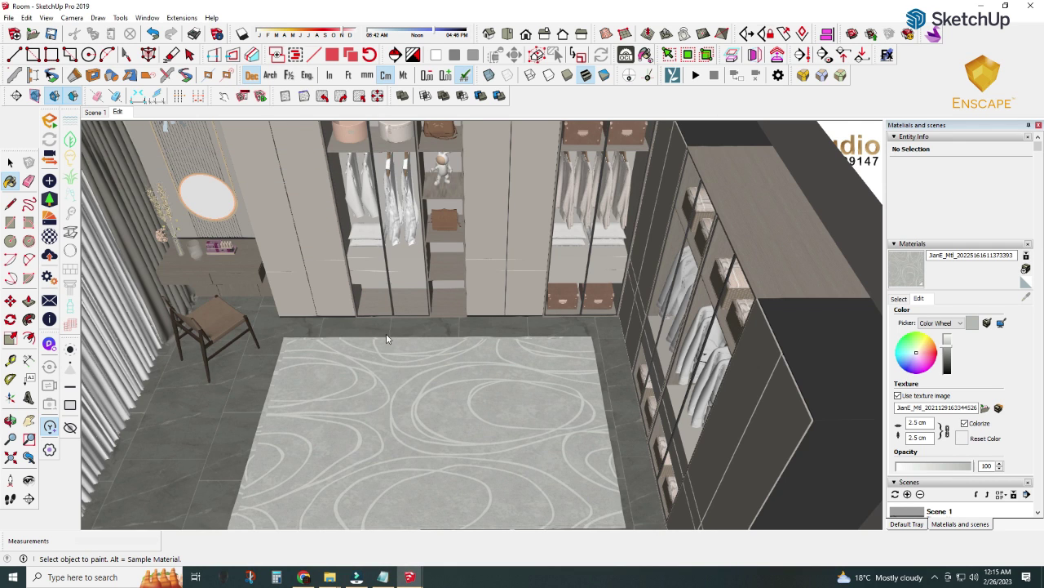
scroll(386, 333, down, 2)
middle_drag(386, 333, 431, 356)
scroll(431, 357, up, 2)
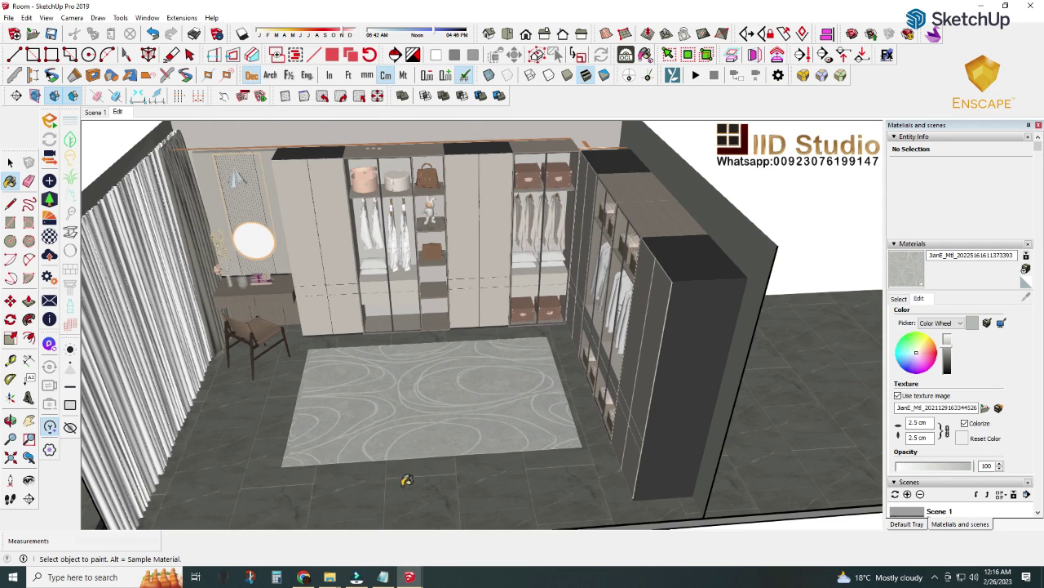
- Insert the landscape backdrop component 000-11QAWFDWA4 and orbit to a top-down view
click(307, 549)
click(287, 153)
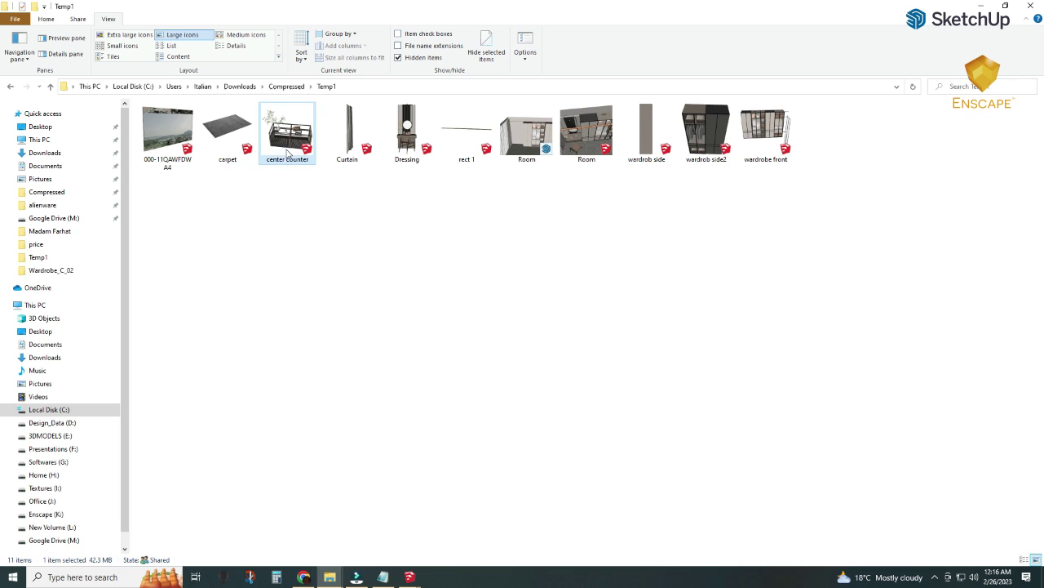
mouse_move(287, 153)
mouse_down()
mouse_move(250, 261)
mouse_move(410, 571)
mouse_move(377, 494)
mouse_up()
scroll(377, 494, down, 3)
scroll(371, 466, down, 3)
scroll(367, 441, down, 2)
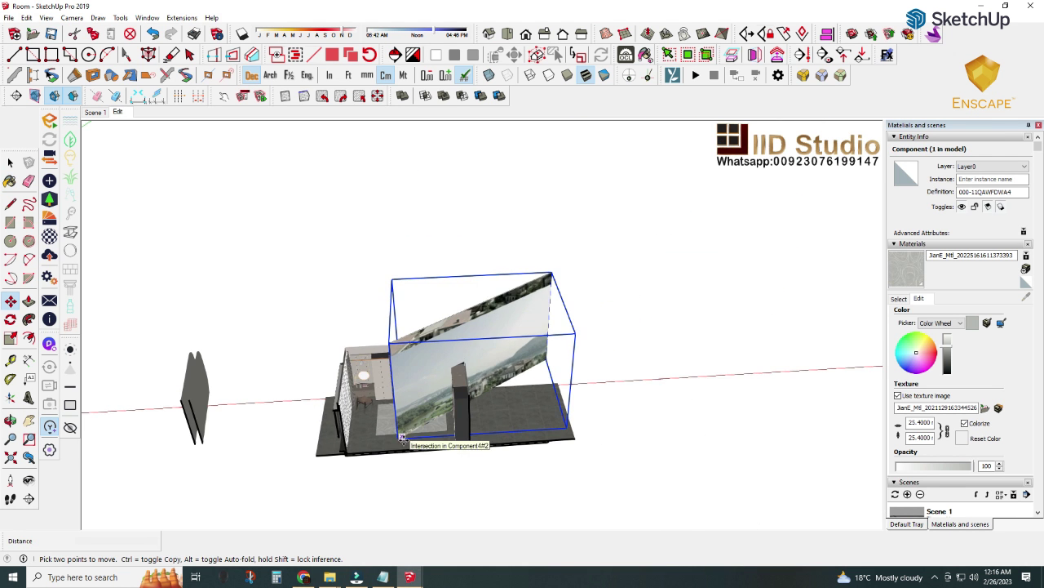
mouse_move(310, 275)
middle_down()
mouse_move(378, 226)
mouse_move(375, 241)
middle_up()
scroll(375, 241, up, 1)
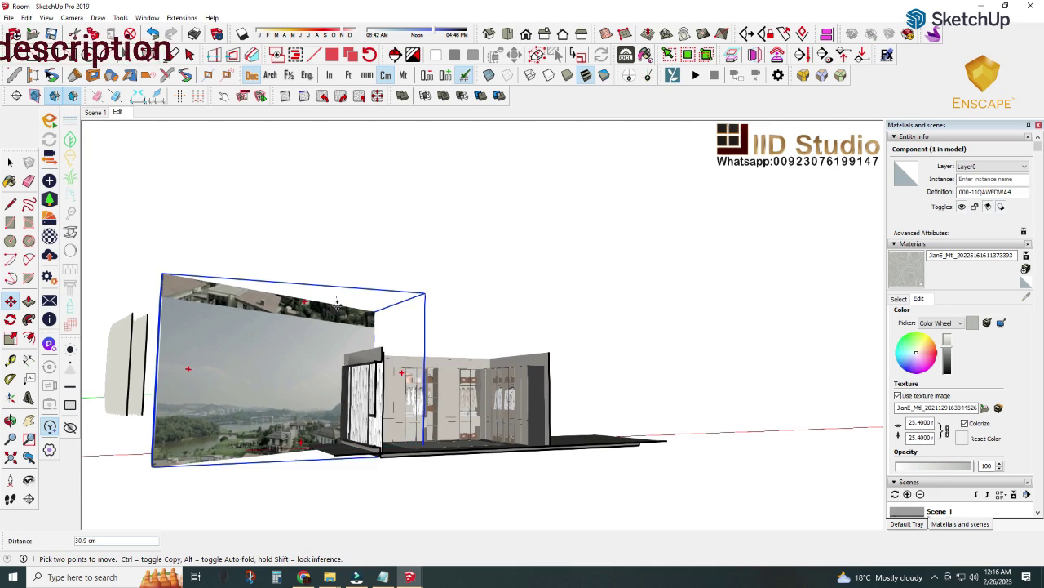
mouse_move(338, 300)
middle_down()
mouse_move(452, 263)
mouse_move(439, 336)
mouse_move(501, 234)
middle_up()
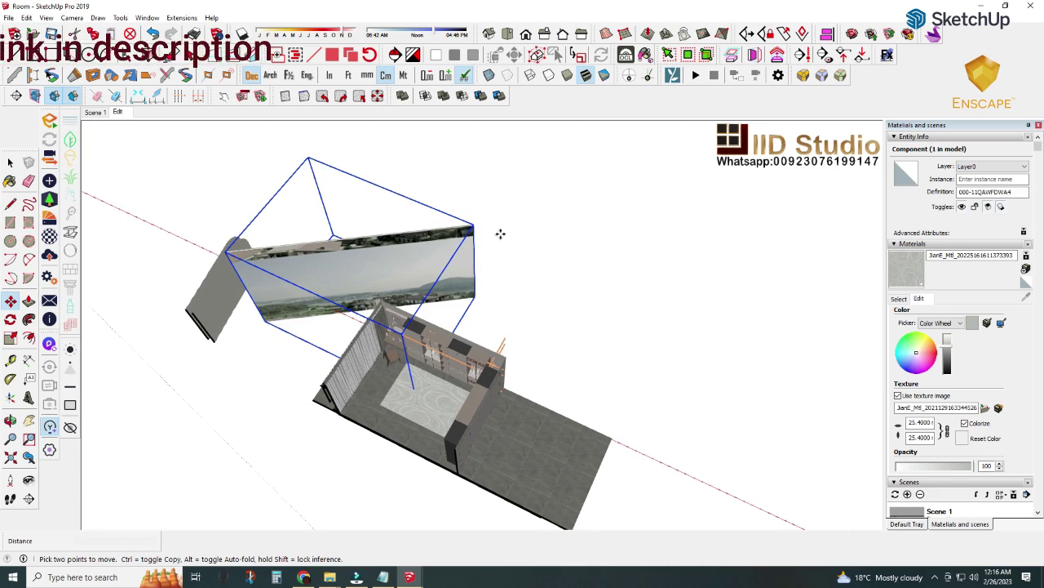
- Move the backdrop beside the room, then bring the center counter into the scene
click(501, 233)
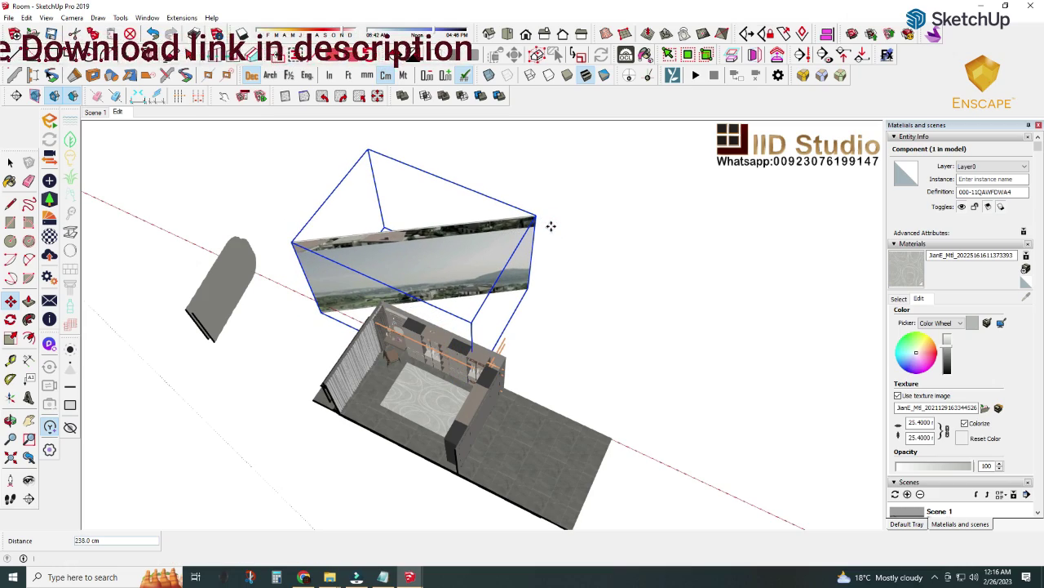
click(551, 226)
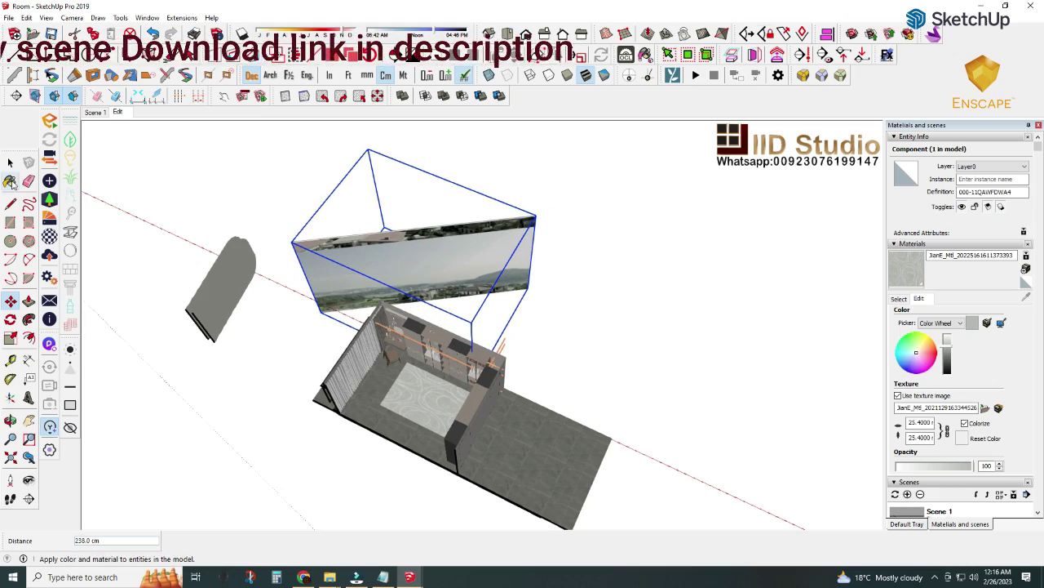
click(9, 162)
click(309, 321)
middle_drag(308, 321, 363, 359)
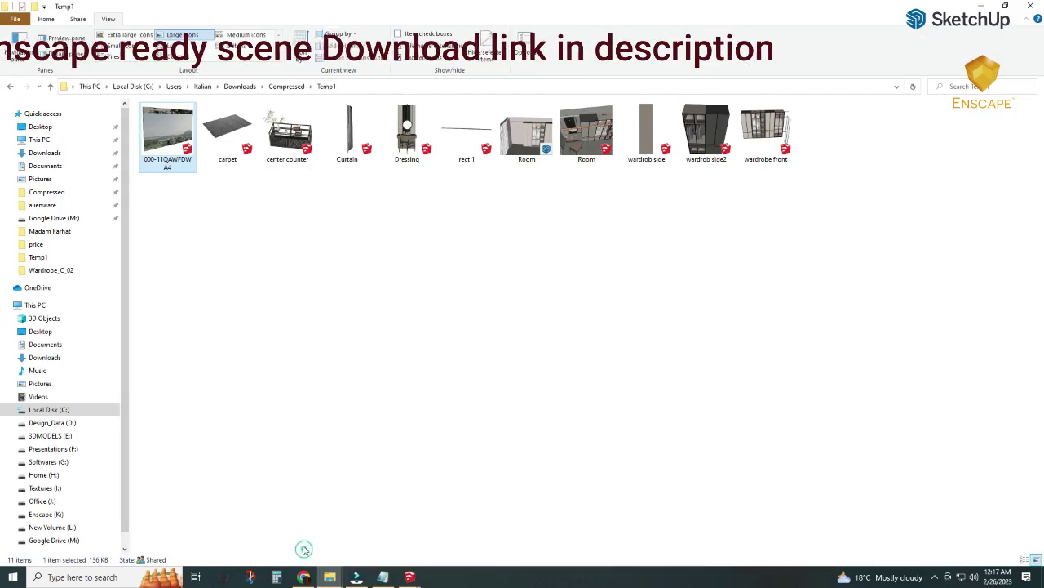
click(330, 577)
drag(292, 140, 412, 379)
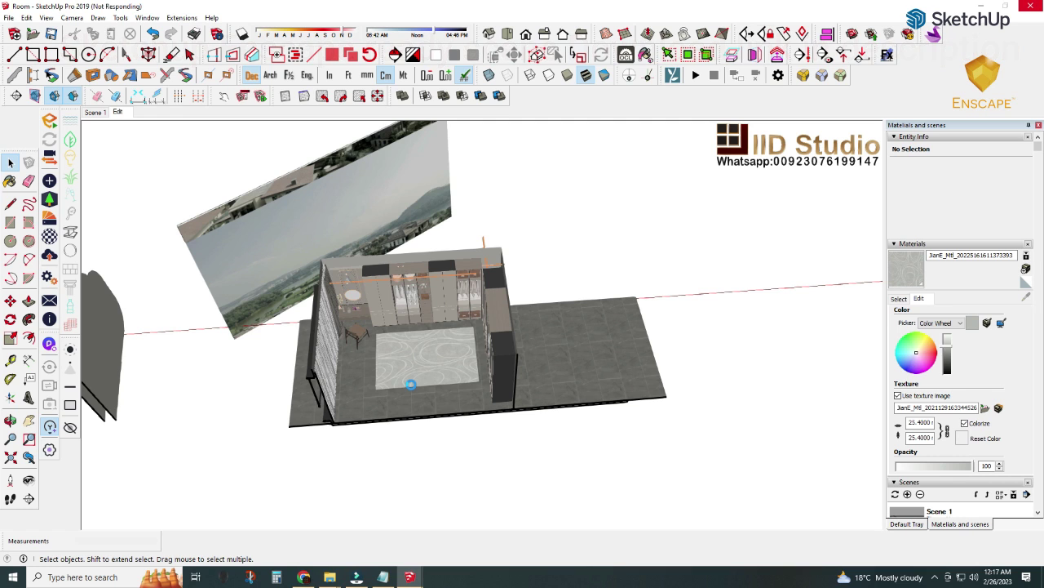
- Select the center counter on the swirl carpet and begin repositioning it with Move
click(412, 384)
key(m)
scroll(438, 433, up, 3)
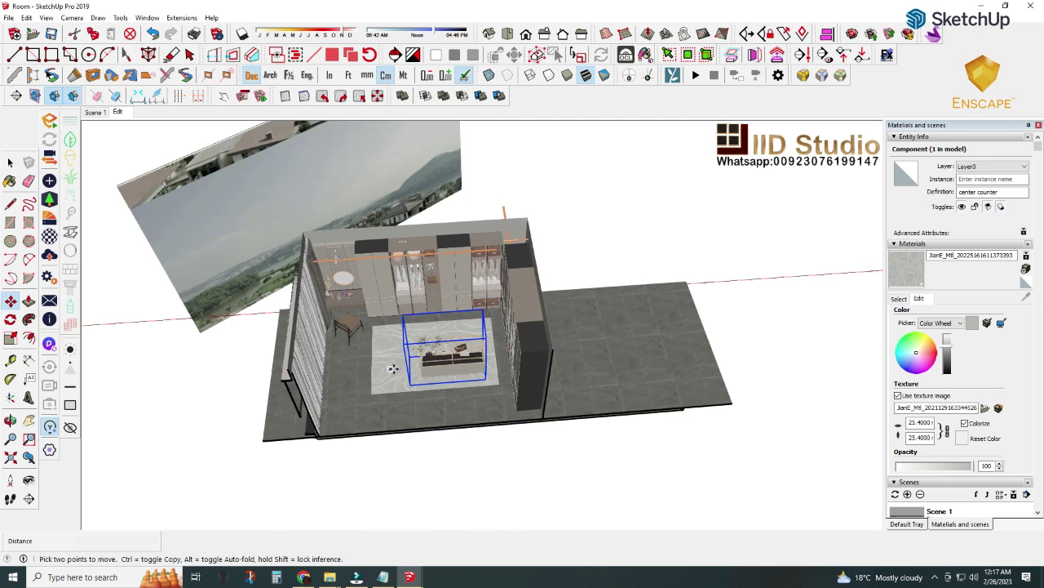
scroll(438, 432, up, 3)
middle_drag(438, 433, 449, 416)
click(450, 416)
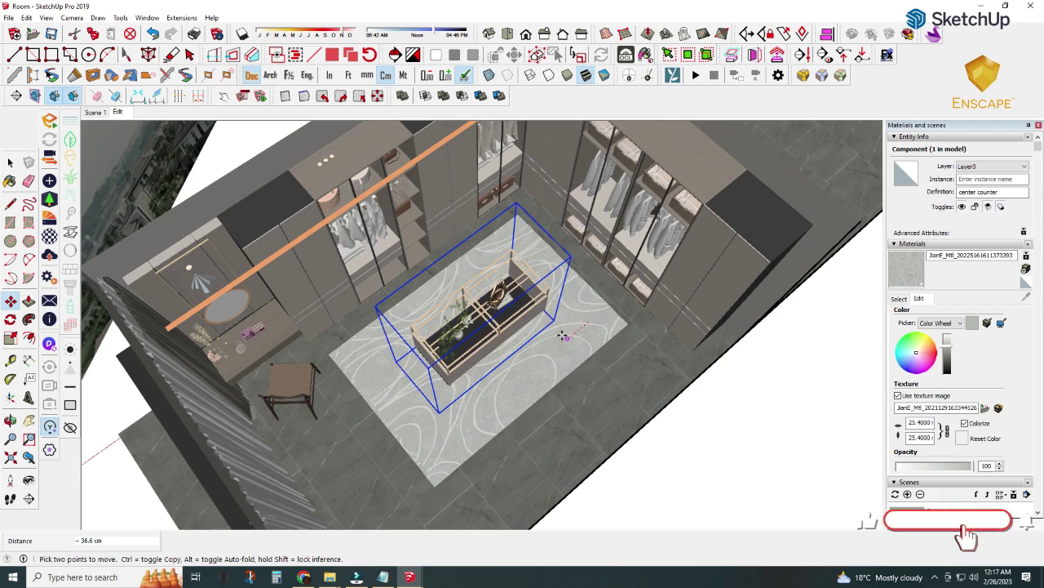
- Cancel the move, return to Scene 1 and dock SketchUp on the left half
key(space)
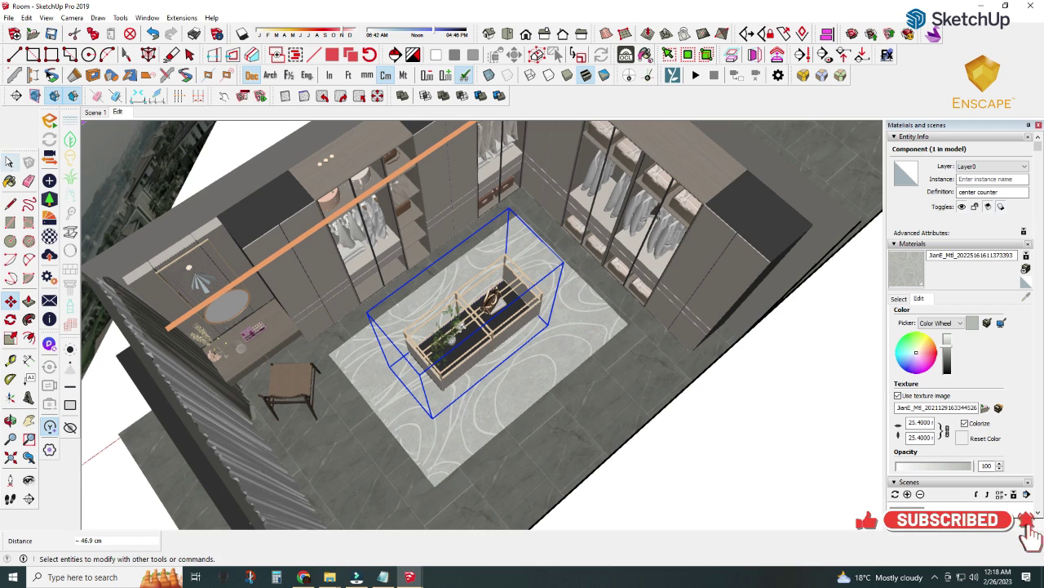
click(93, 112)
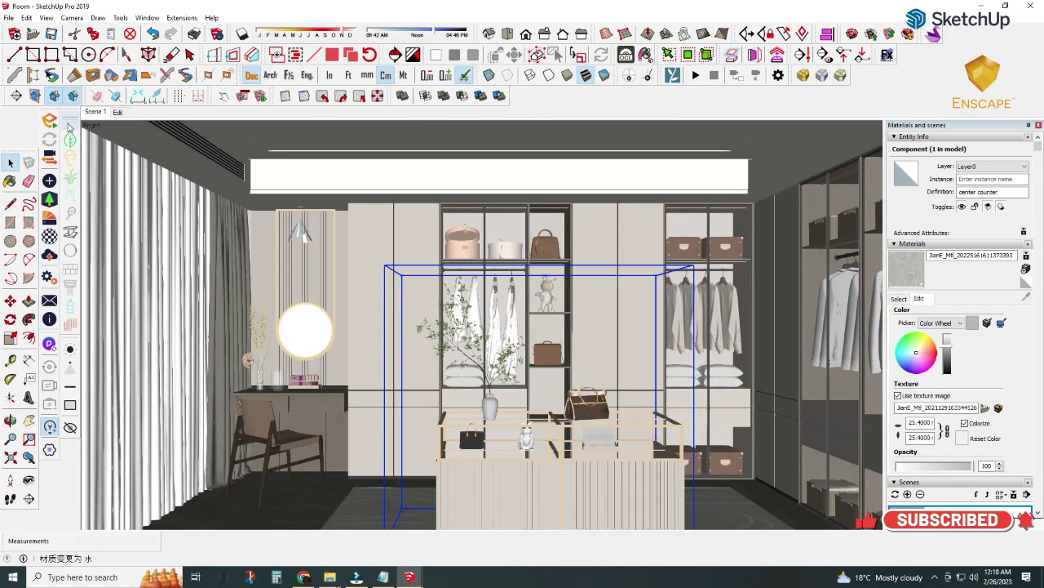
key(super+Left)
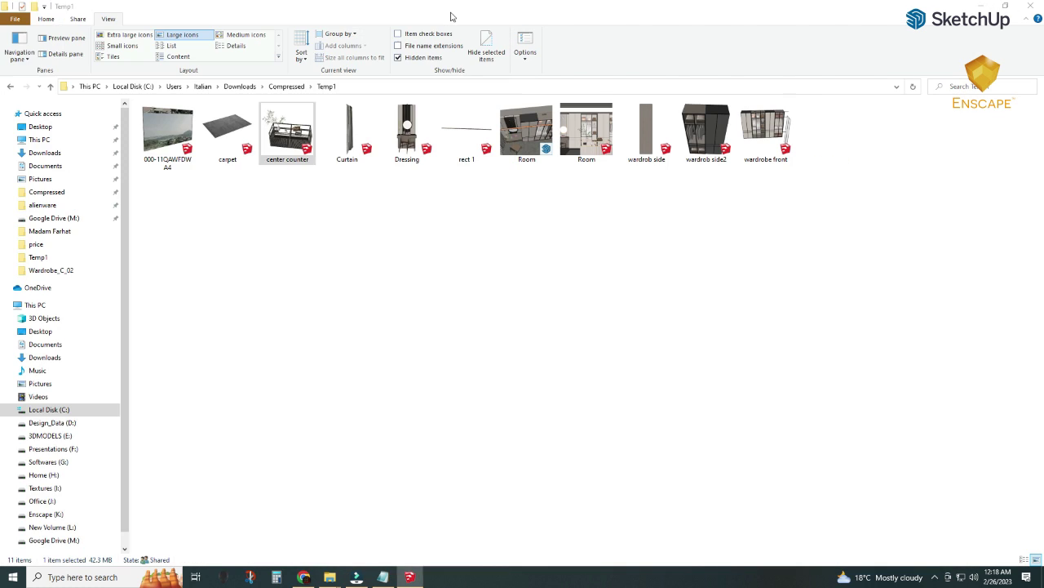
- Launch the Enscape real-time render, size its window beside SketchUp, and open the Material Editor
double_click(575, 141)
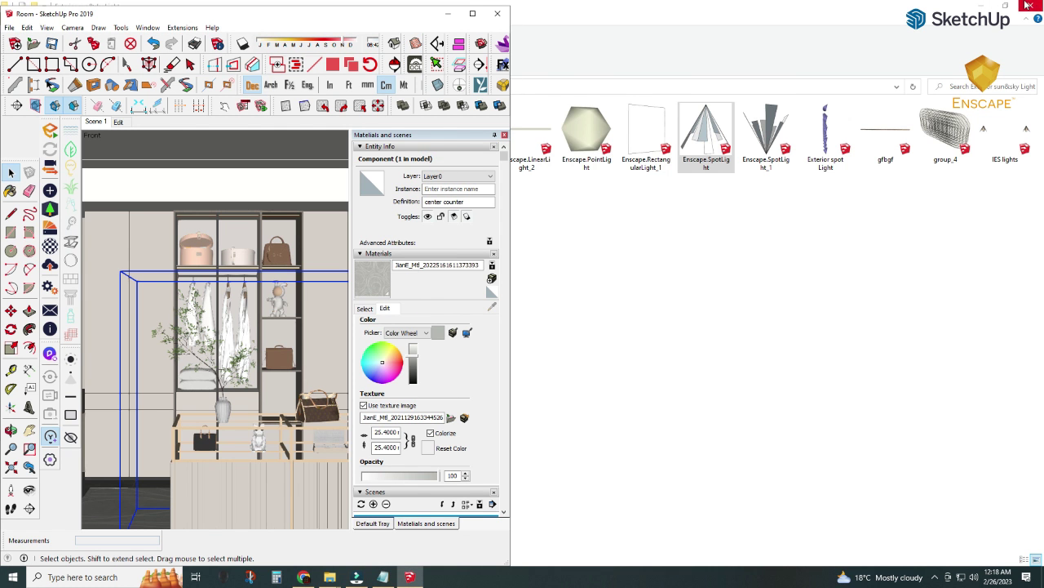
click(979, 6)
click(51, 137)
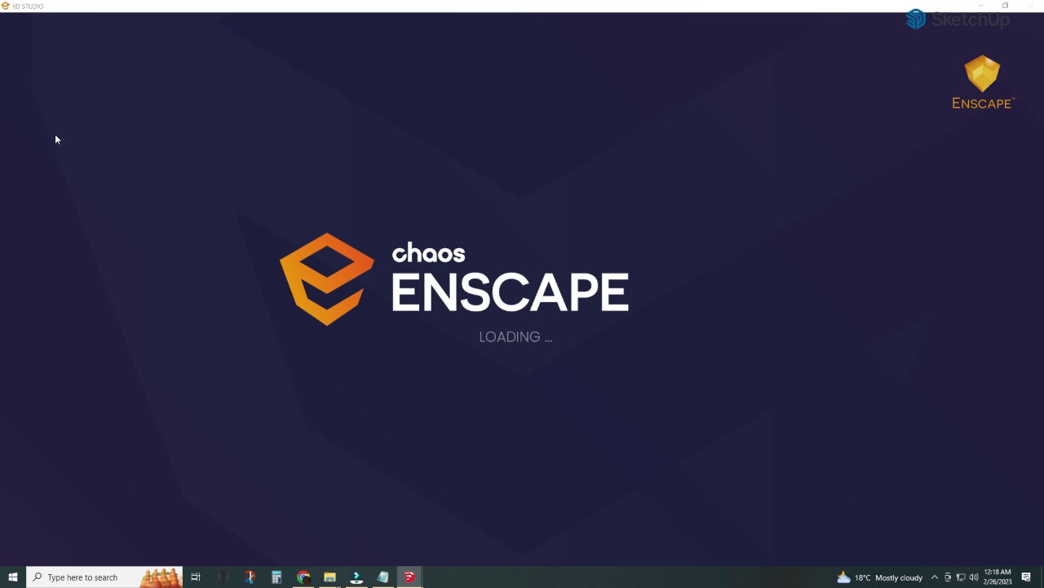
click(1005, 7)
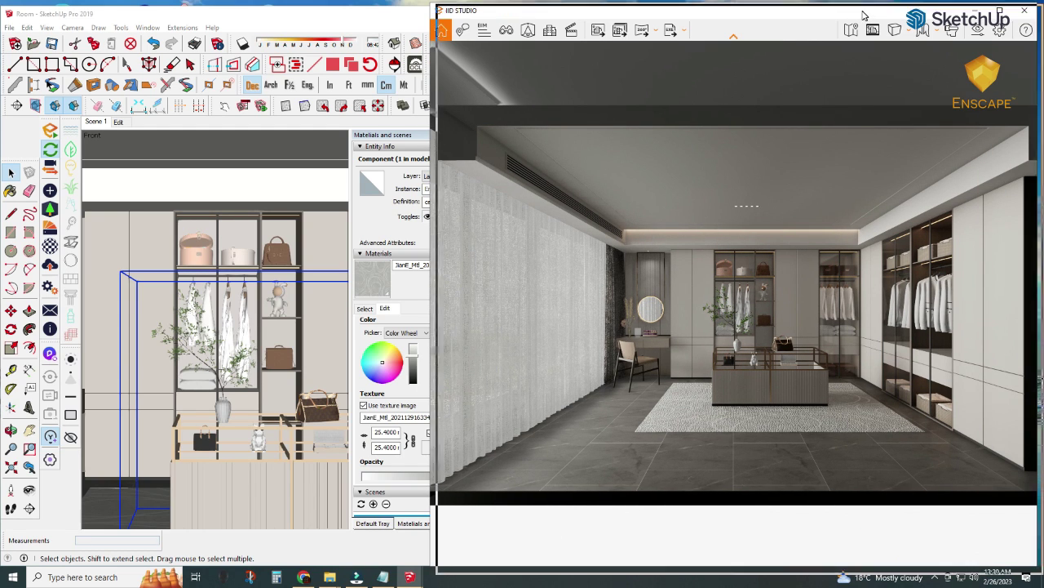
drag(433, 217, 509, 239)
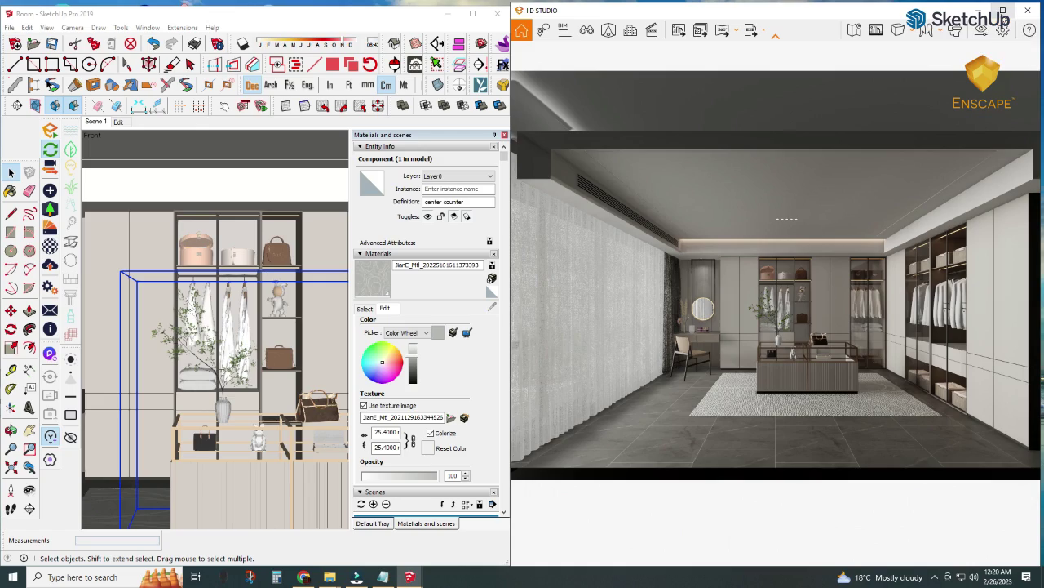
click(1004, 11)
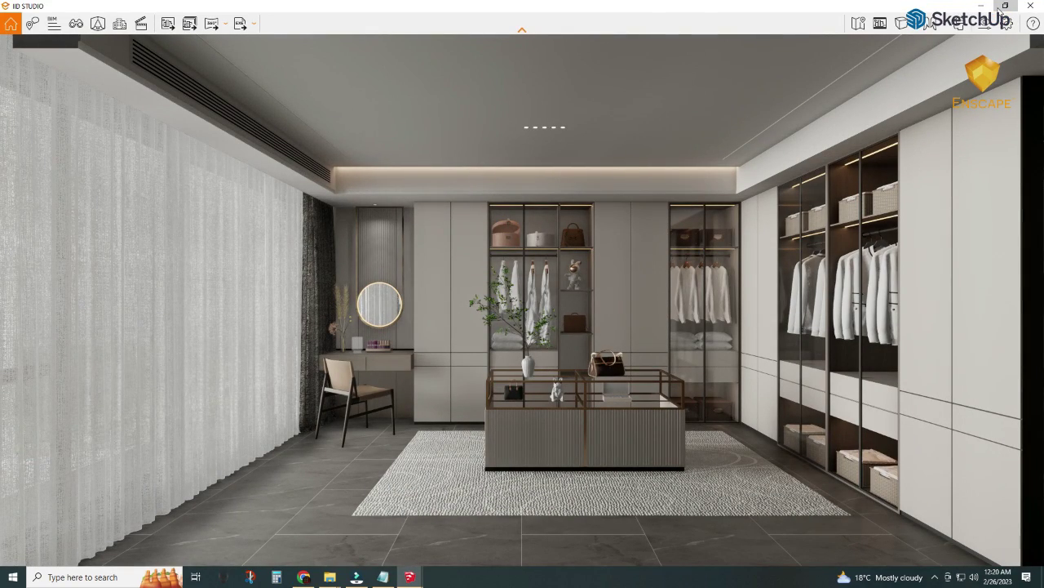
click(1003, 7)
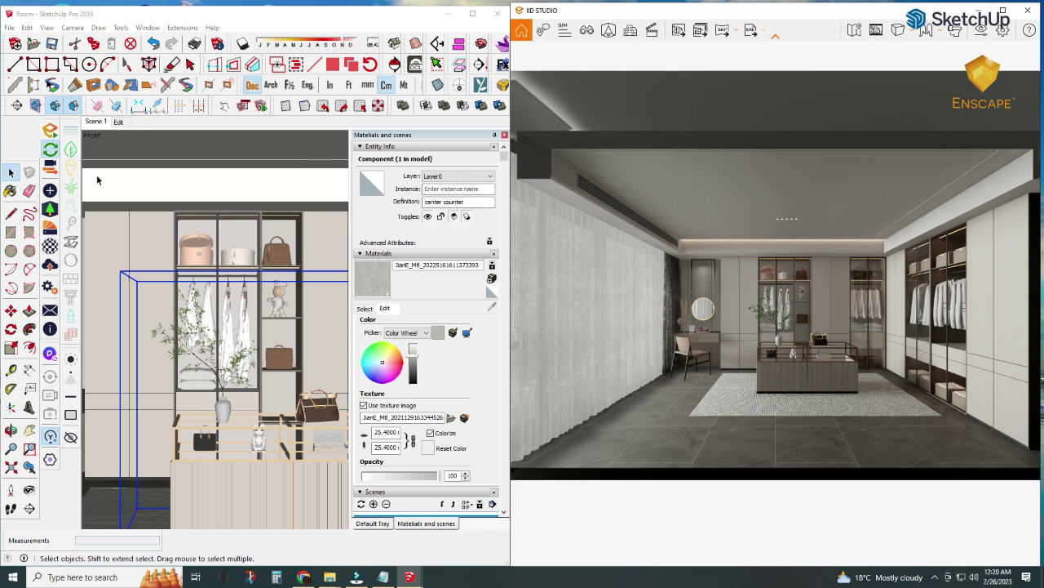
click(50, 263)
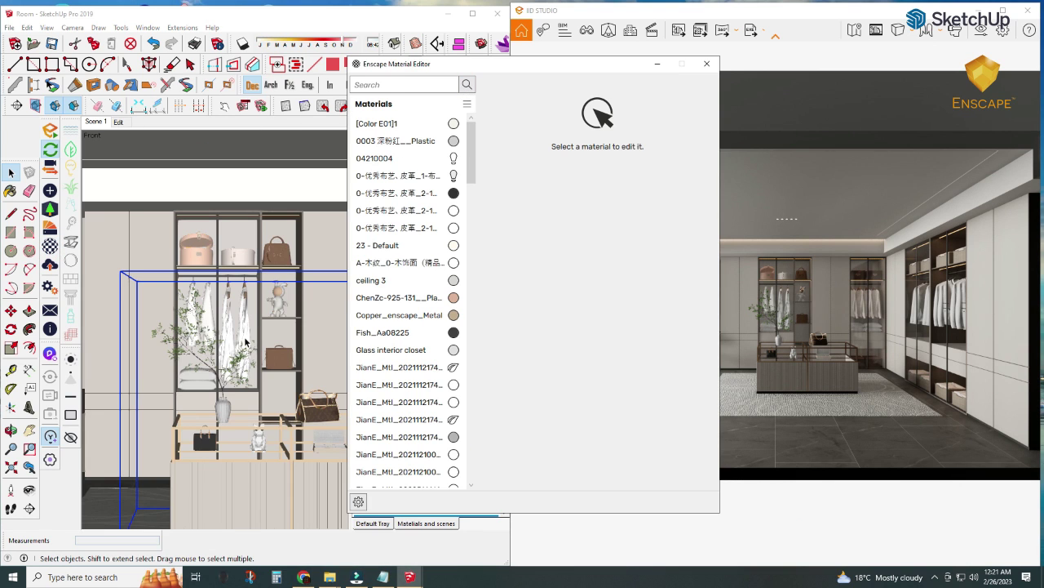
- Sample the carpet material and give its bump texture an explicit 0.005 m width and height
click(10, 190)
alt+click(106, 506)
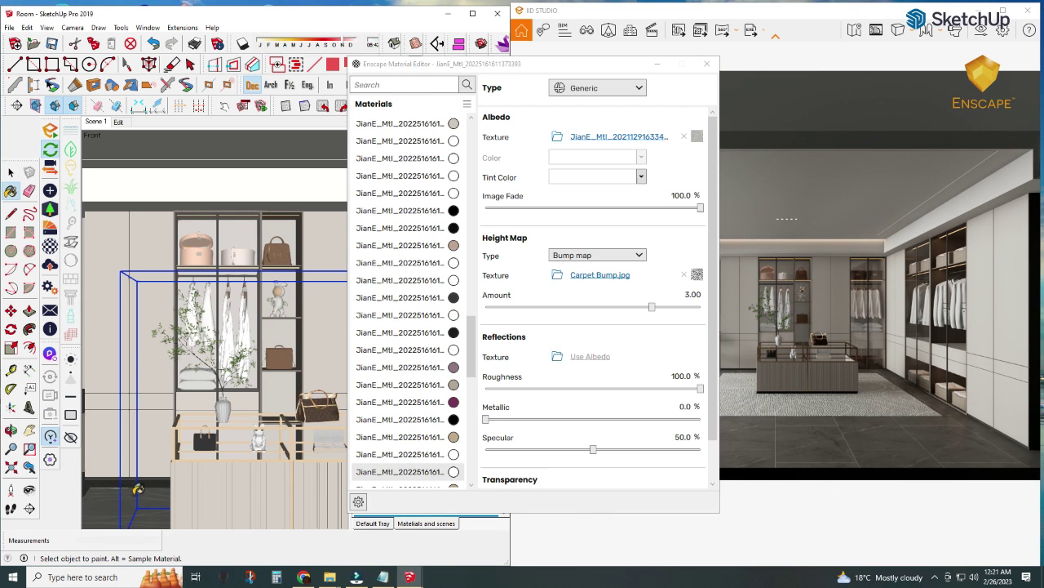
click(600, 275)
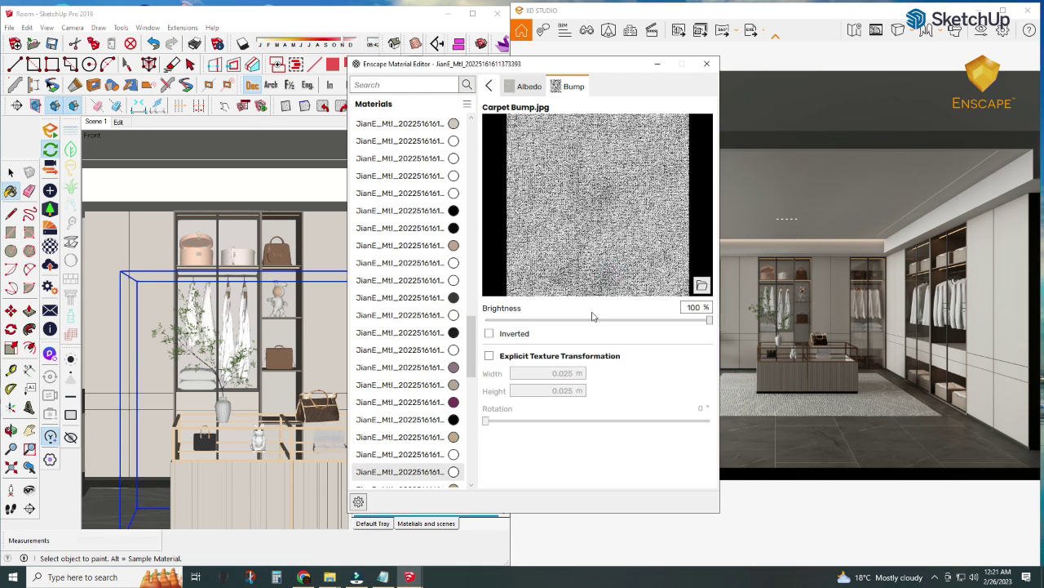
click(489, 356)
double_click(566, 374)
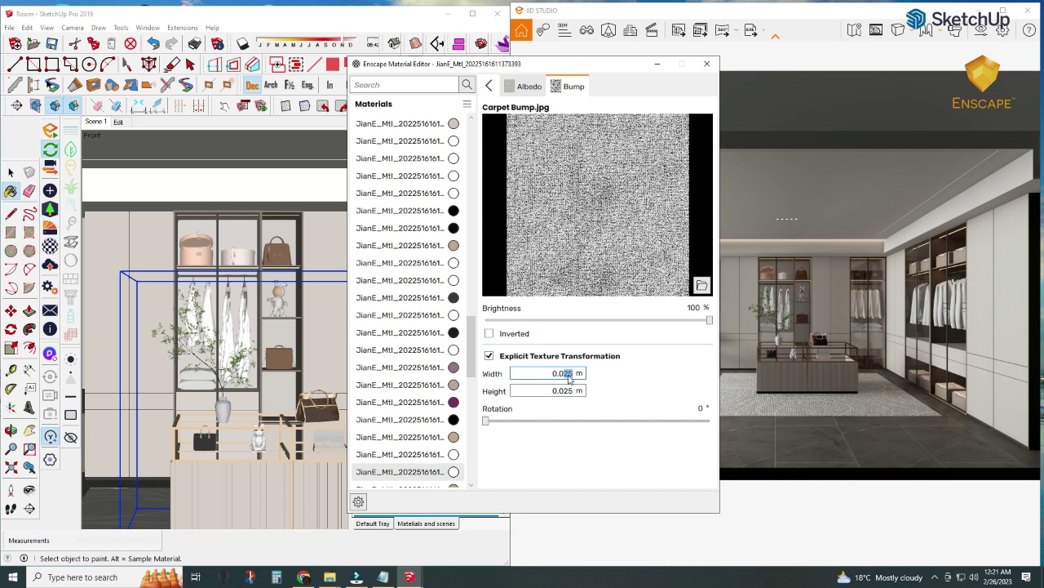
key(Return)
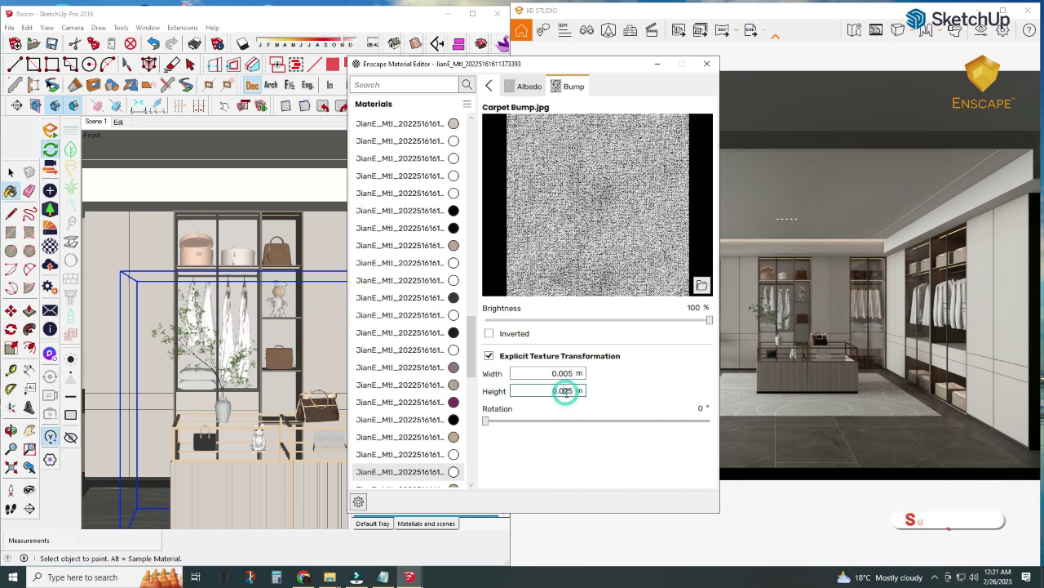
drag(566, 391, 570, 394)
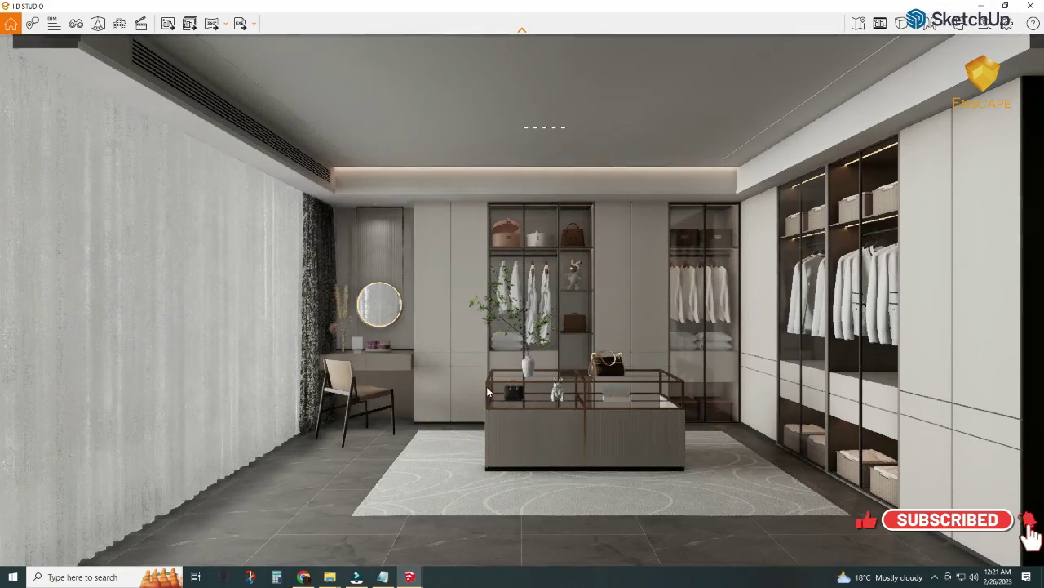
click(1006, 5)
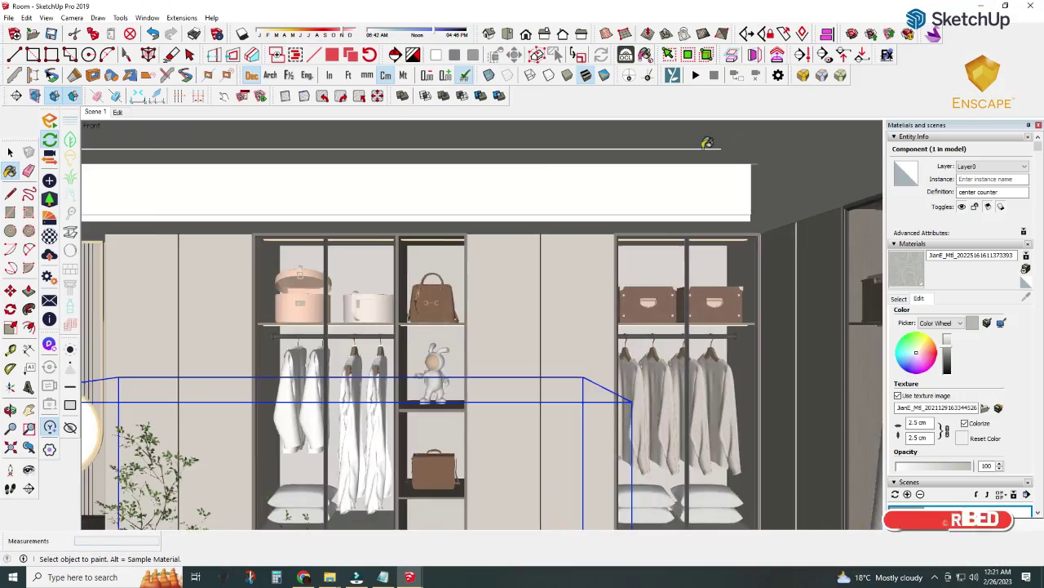
middle_drag(706, 143, 571, 172)
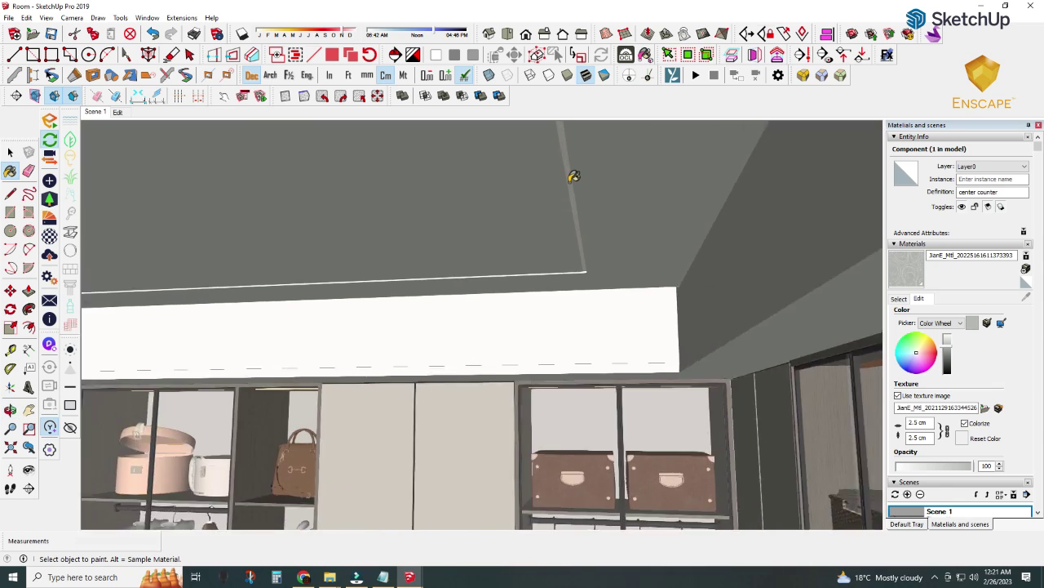
- Make the ceiling strip's 23 - Default1 material self-illuminated and pick the peach material
scroll(575, 176, up, 3)
alt+click(574, 171)
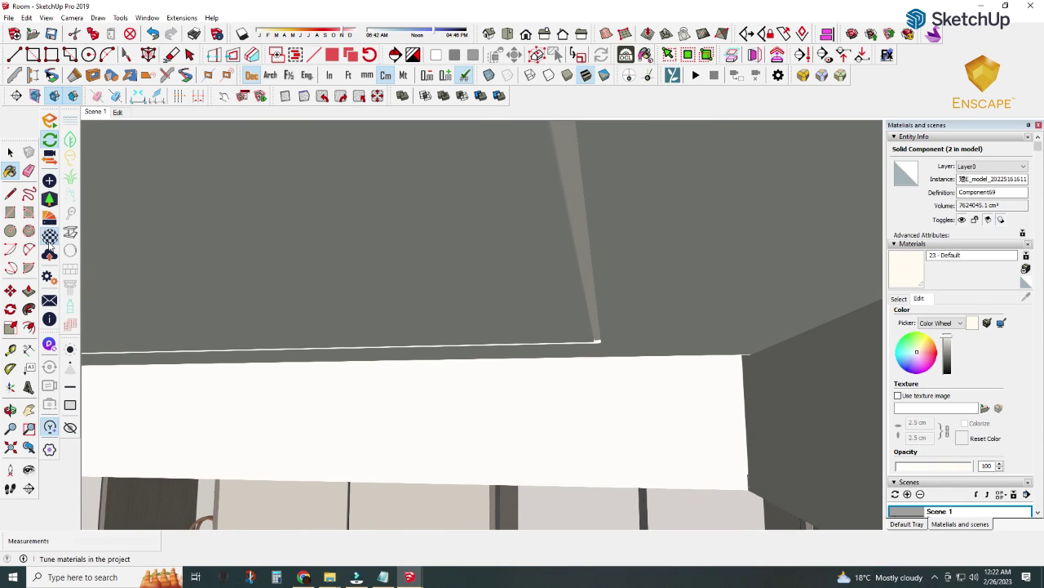
click(48, 243)
click(601, 87)
click(594, 186)
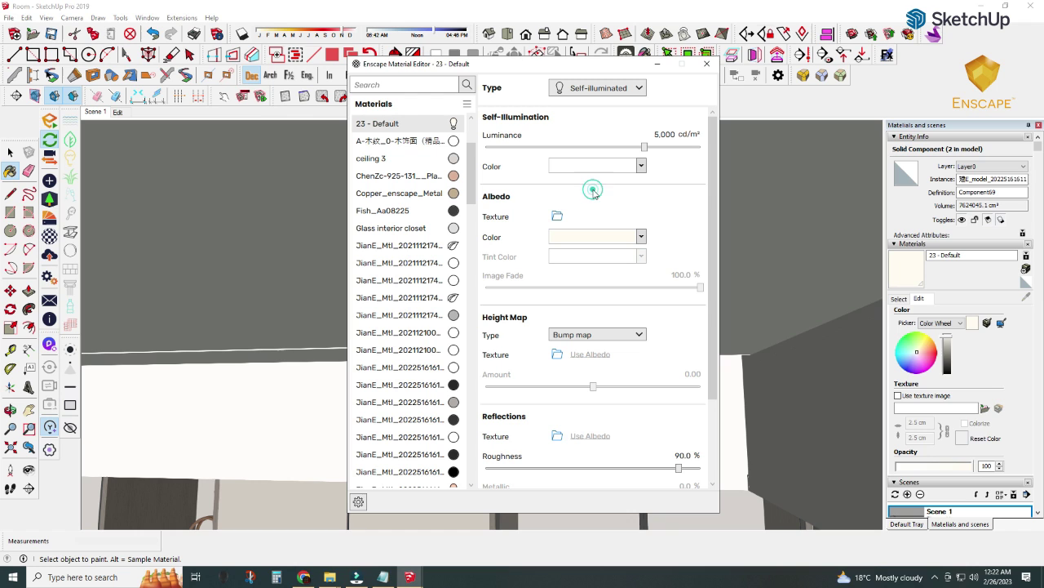
click(900, 299)
click(942, 355)
click(920, 299)
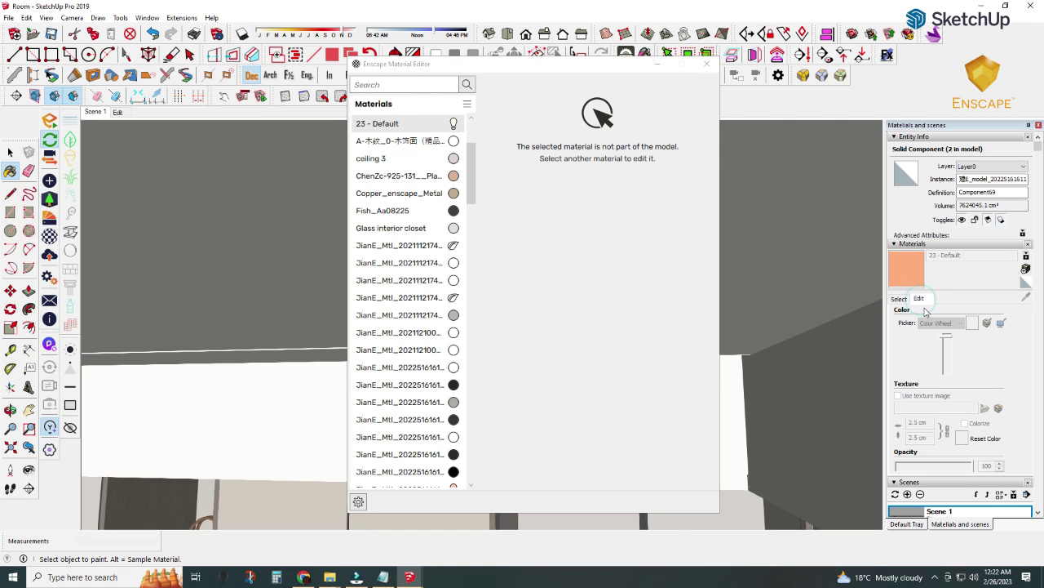
- Draw a small helper box on the ceiling and paint it with the peach material
drag(619, 70, 361, 104)
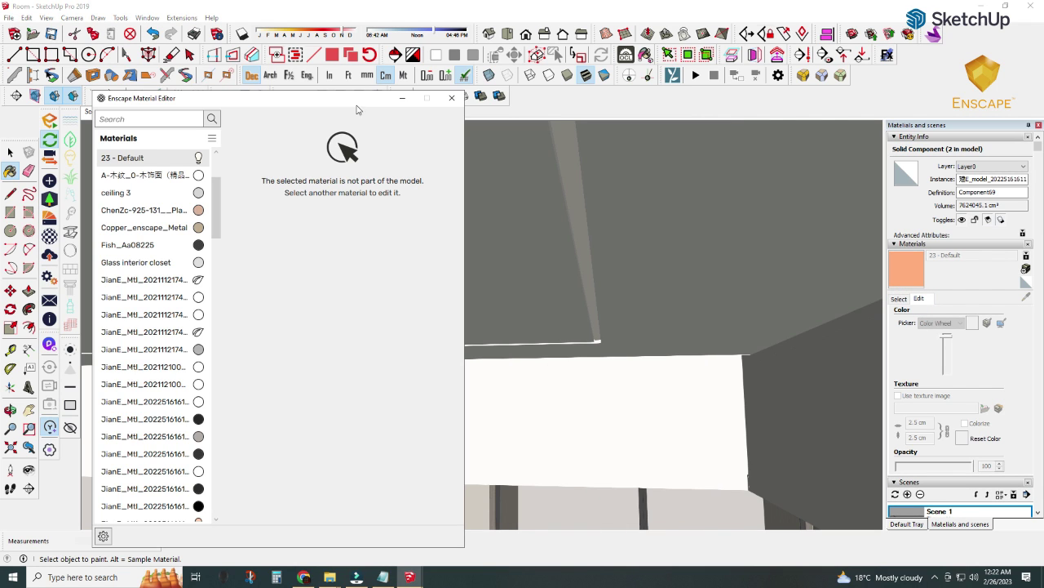
click(9, 211)
click(634, 186)
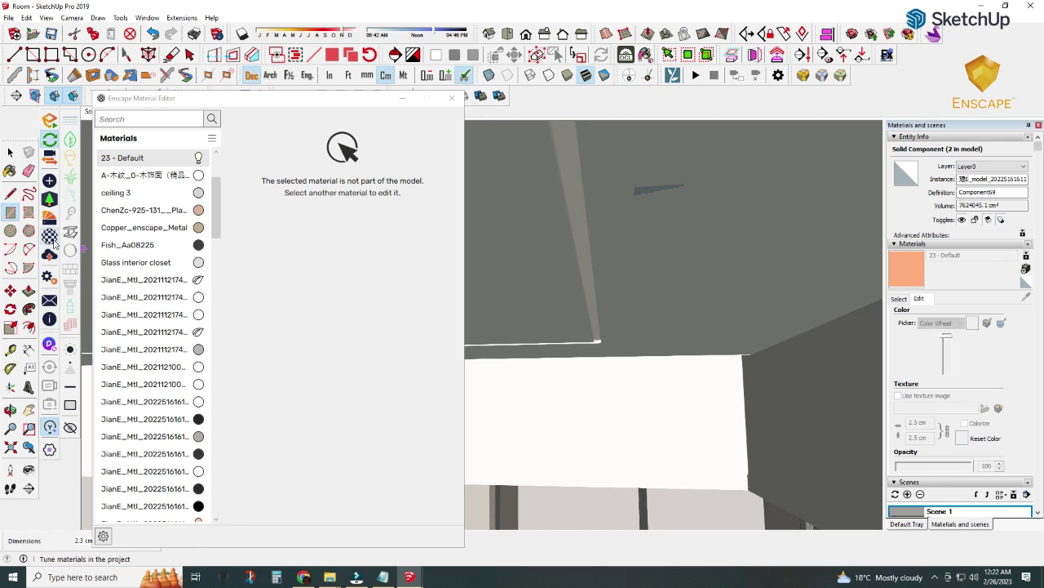
click(30, 290)
click(657, 190)
right_click(652, 226)
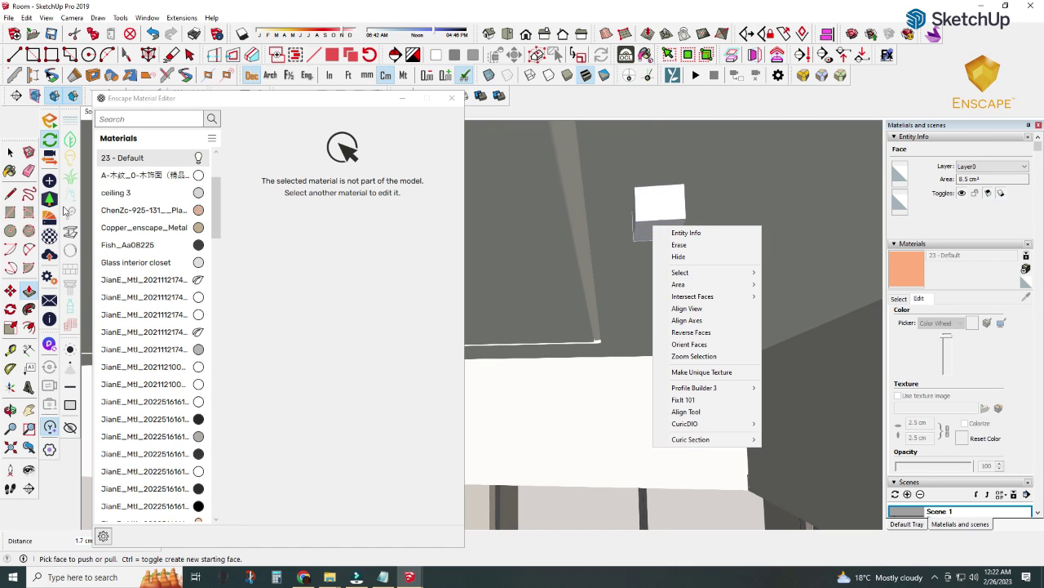
click(10, 171)
click(660, 212)
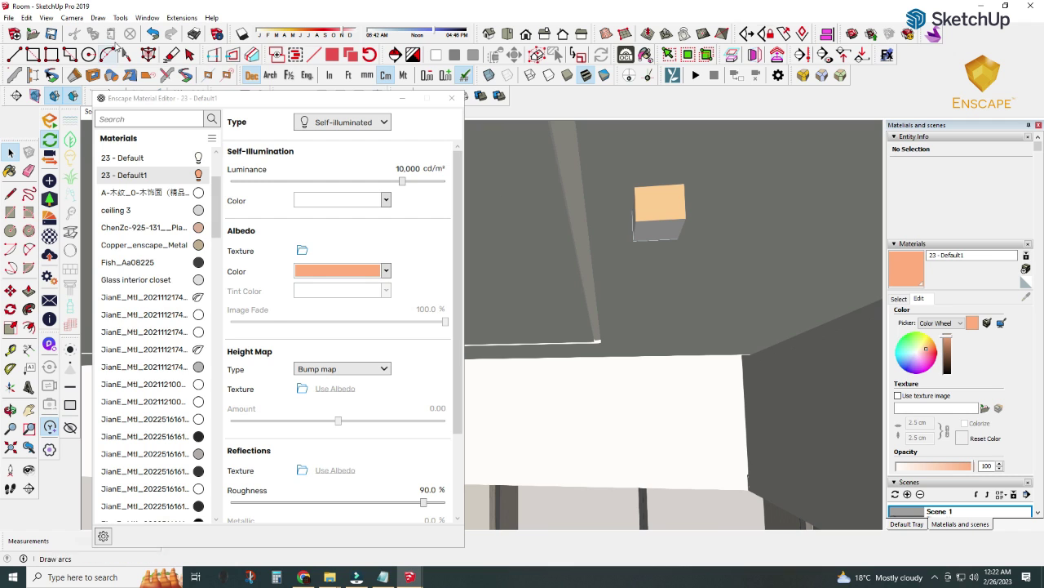
- Replace the ceiling strip's material with the box's peach material, then delete the helper box
click(121, 17)
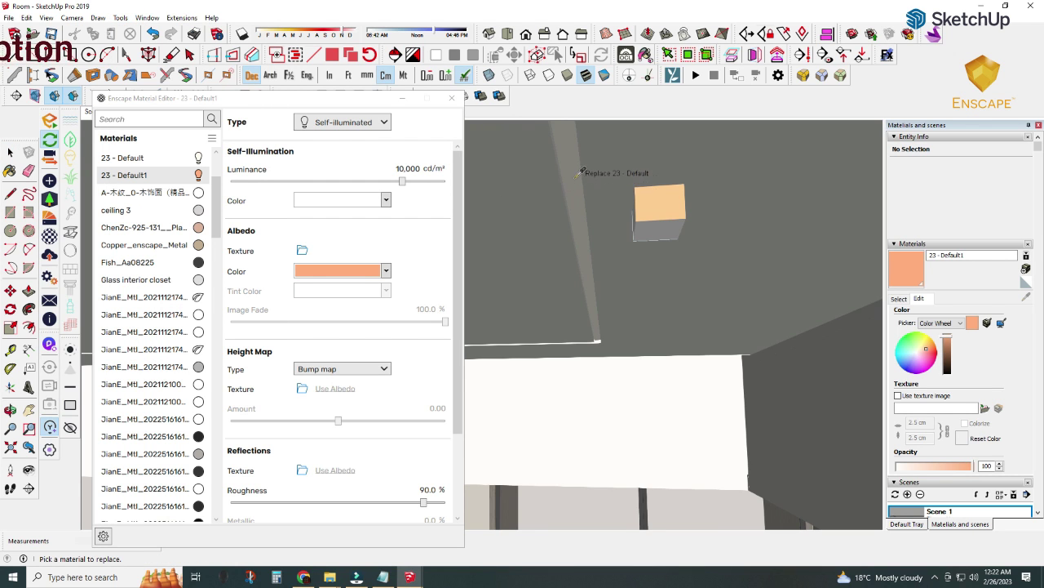
scroll(579, 173, up, 3)
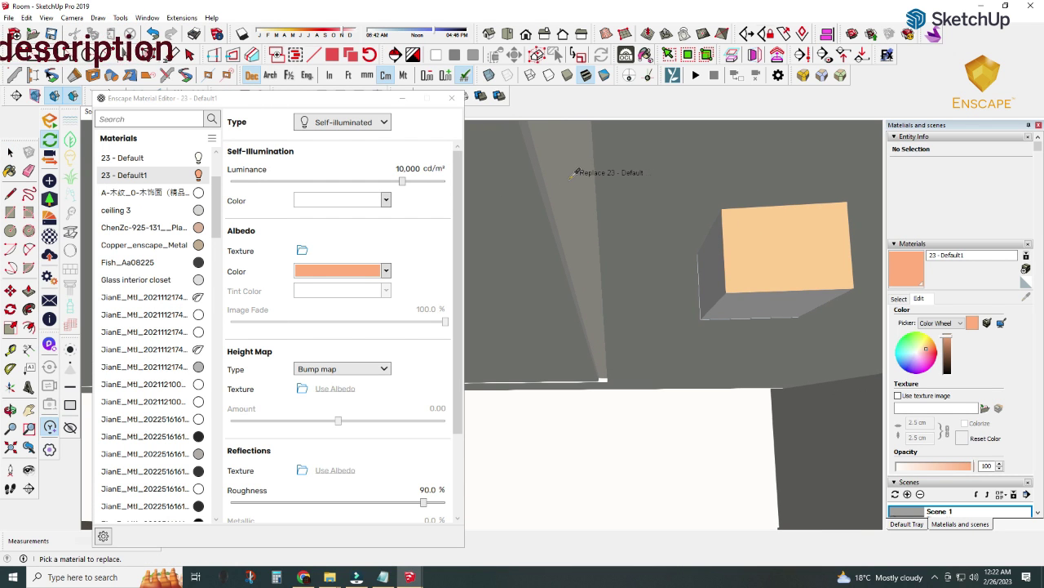
click(10, 170)
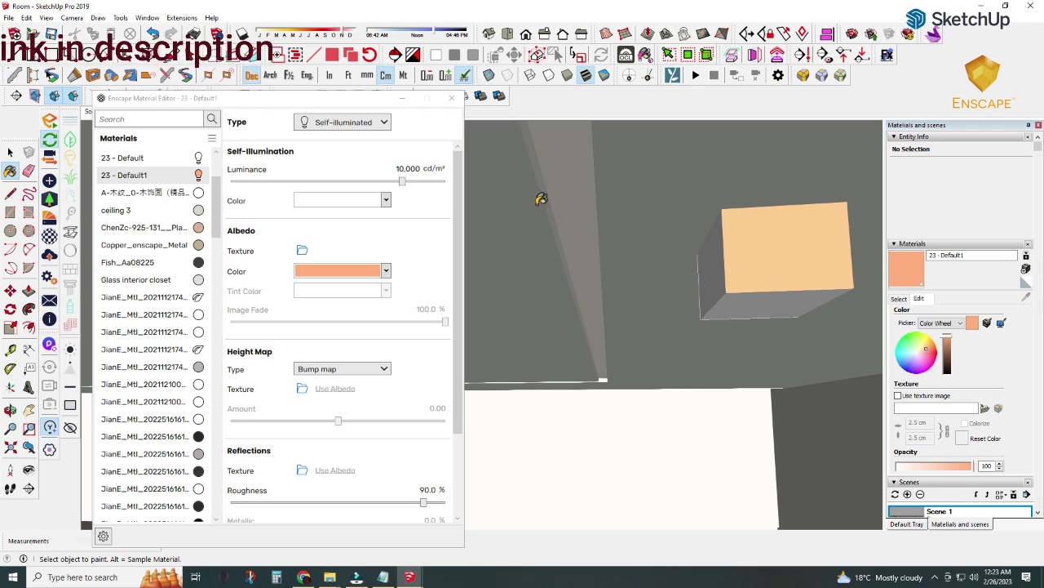
click(120, 17)
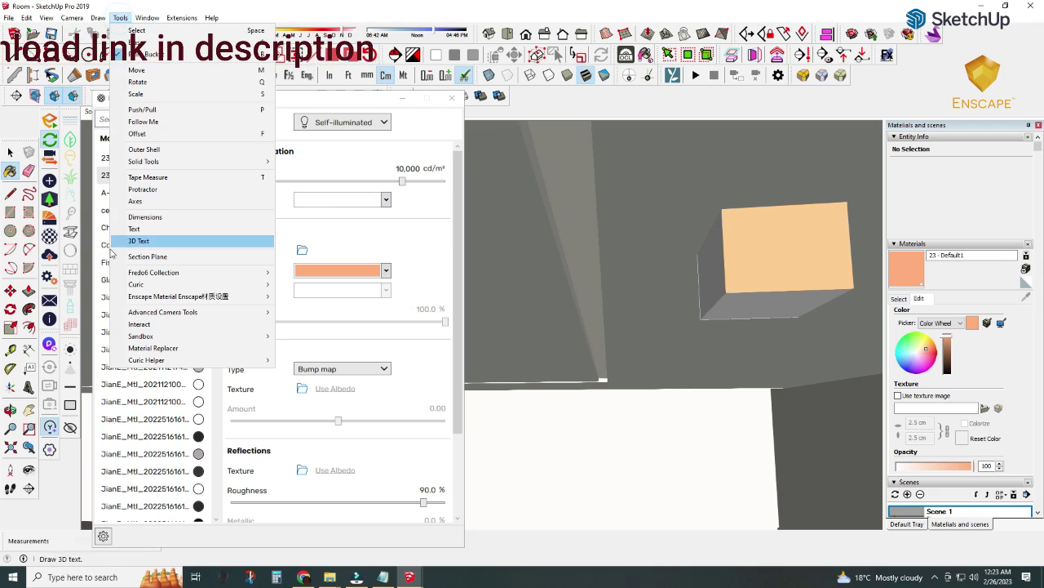
click(151, 346)
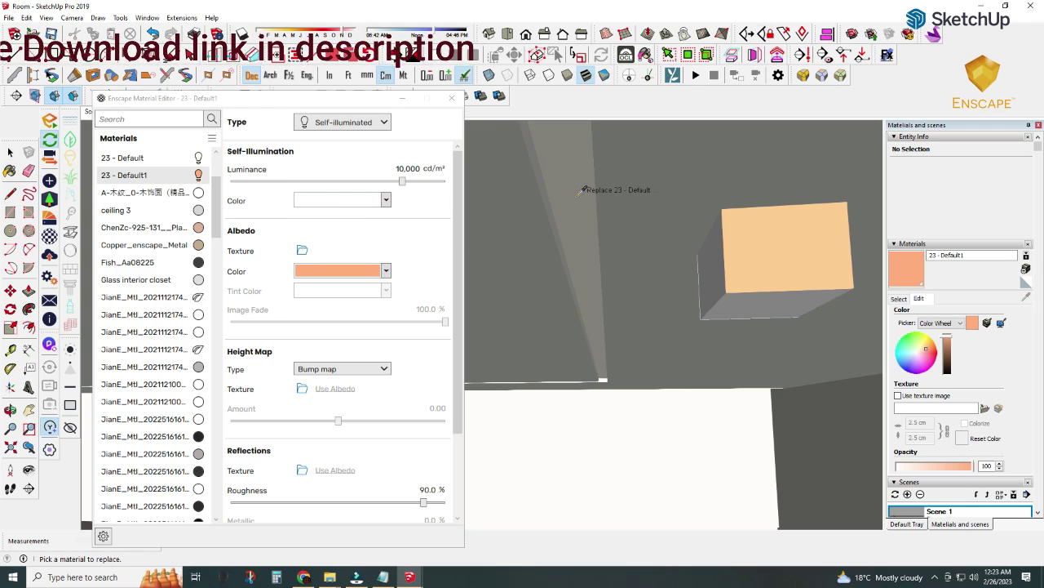
click(766, 237)
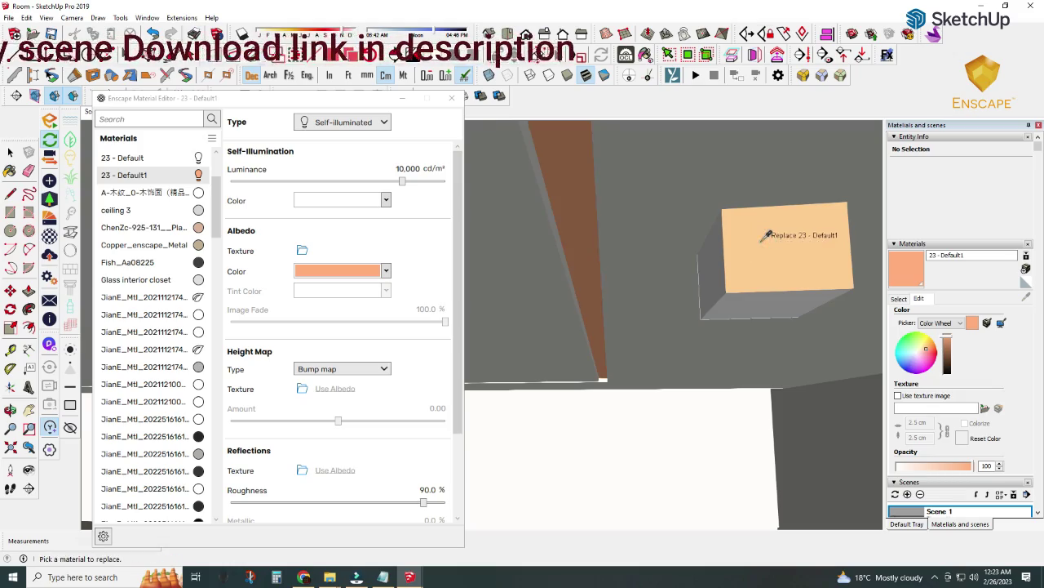
click(10, 152)
triple_click(759, 261)
key(Delete)
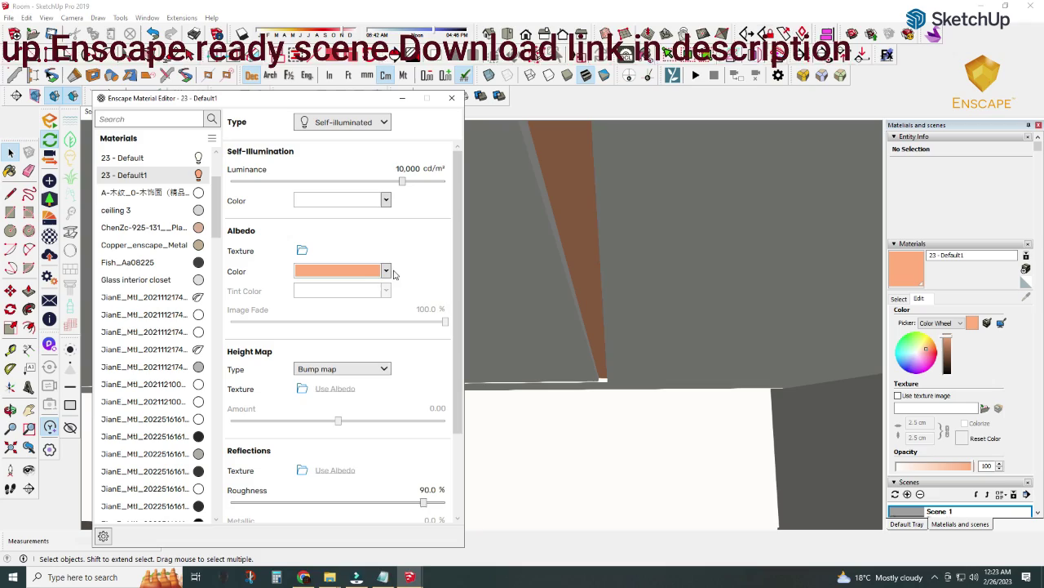
- Set the self-illumination colour to peach #FFAD7A using the advanced RGB fields
click(386, 270)
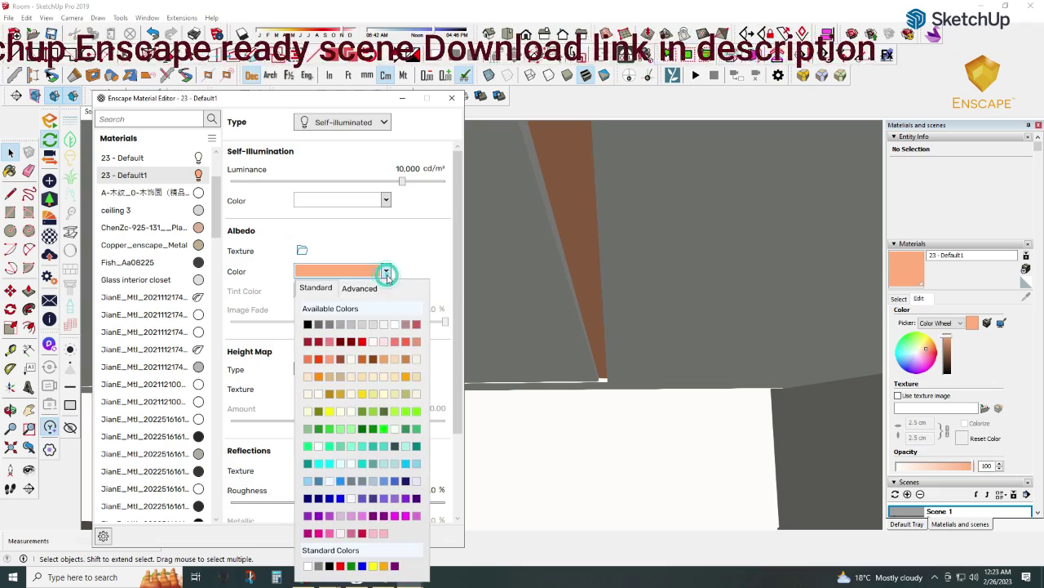
click(359, 288)
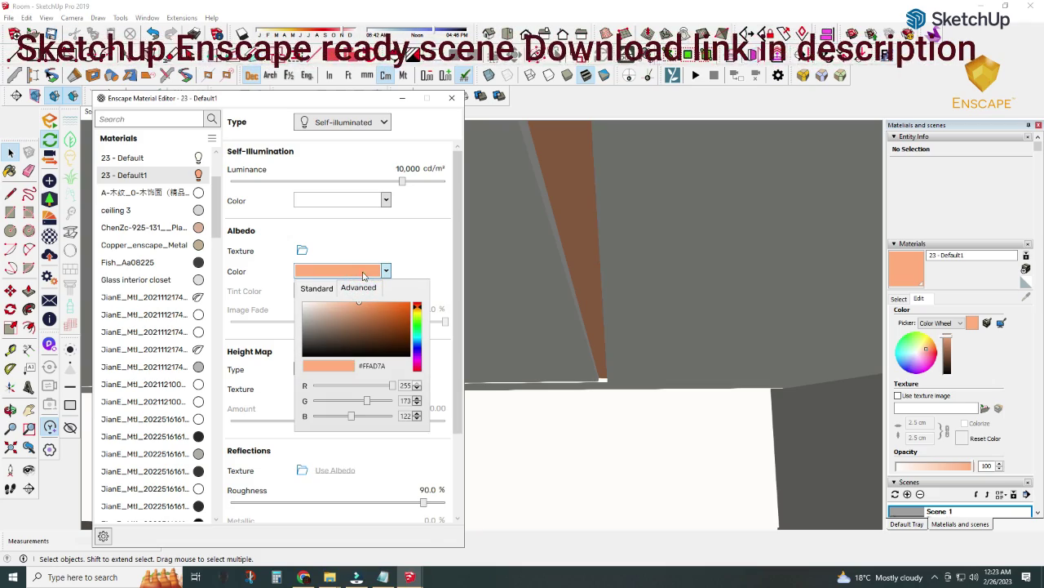
click(386, 200)
click(386, 200)
click(359, 217)
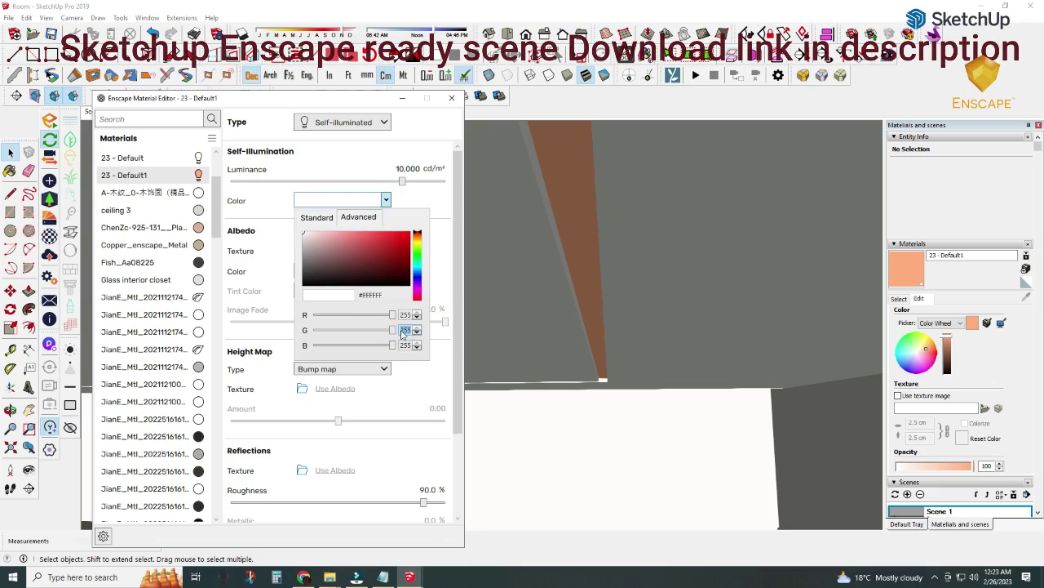
text(173)
click(406, 346)
text(122)
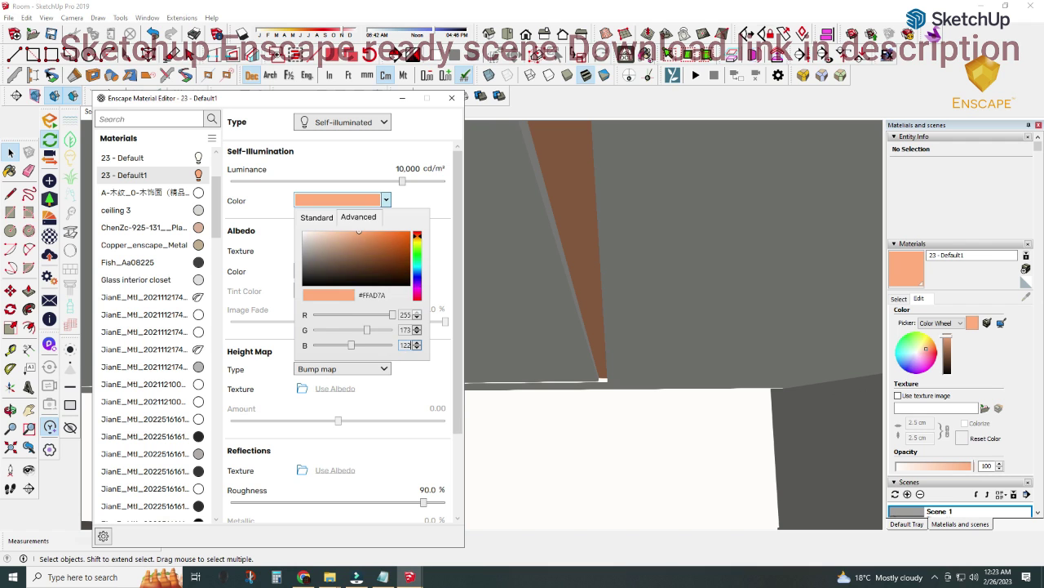
click(269, 202)
mouse_move(410, 577)
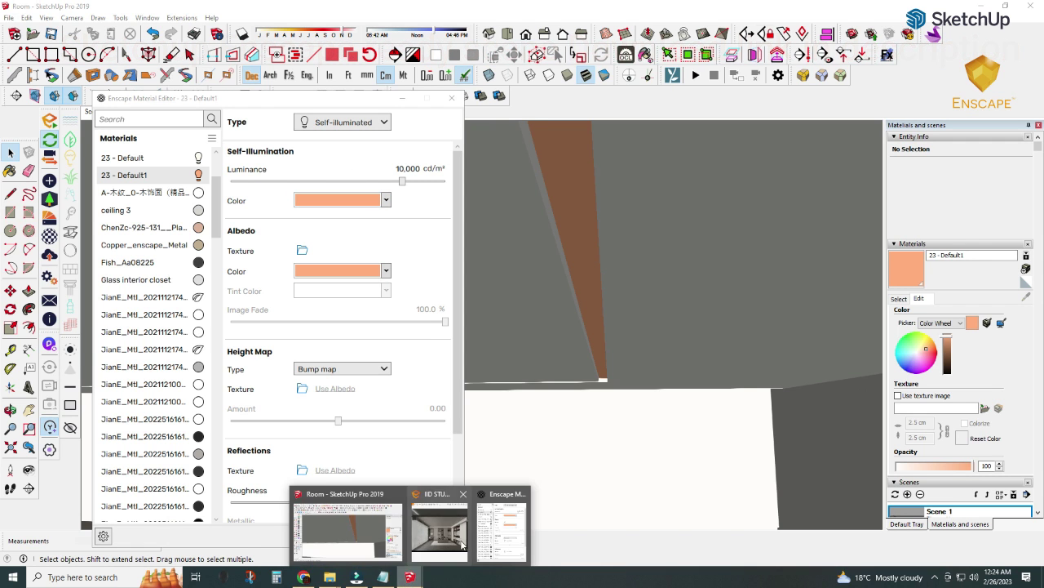
- Raise the self-illumination luminance to 100,000 cd/m² with the Enscape render in view
click(500, 527)
drag(403, 182, 451, 190)
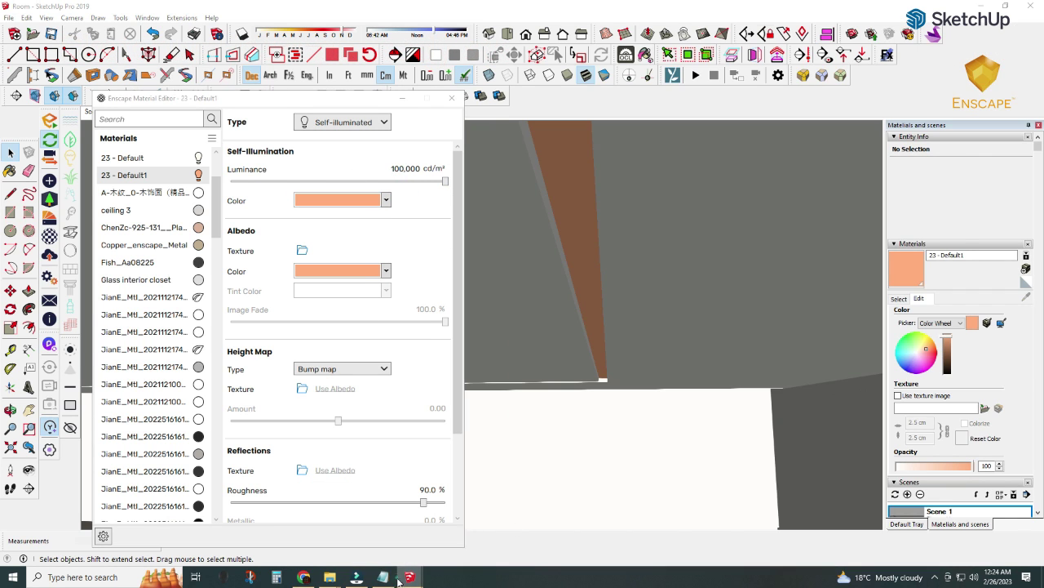
click(490, 527)
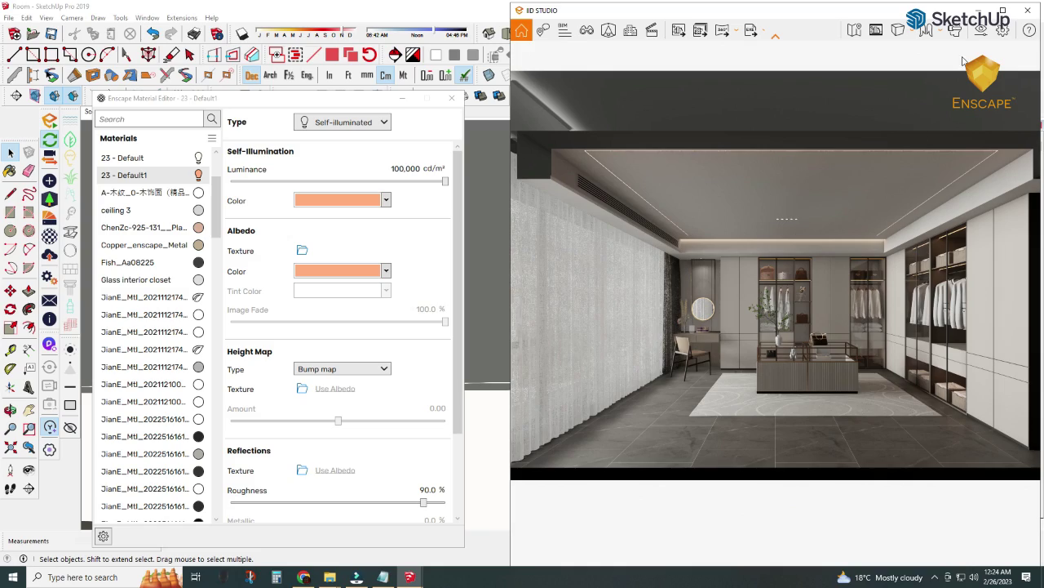
- Maximize the Enscape render and walk the camera toward the right-hand wardrobes
key(super+Up)
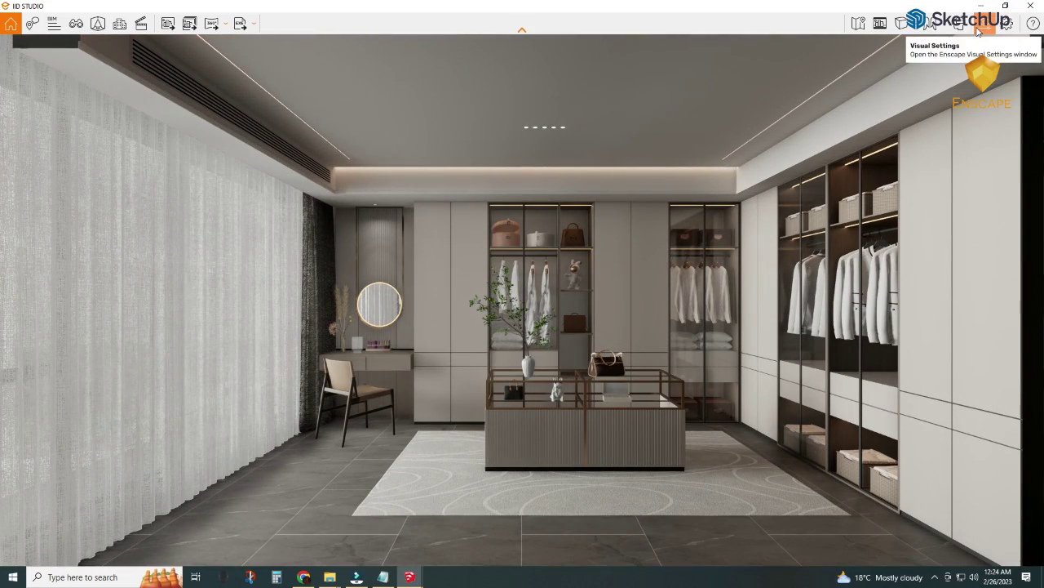
key(w)
key(w)
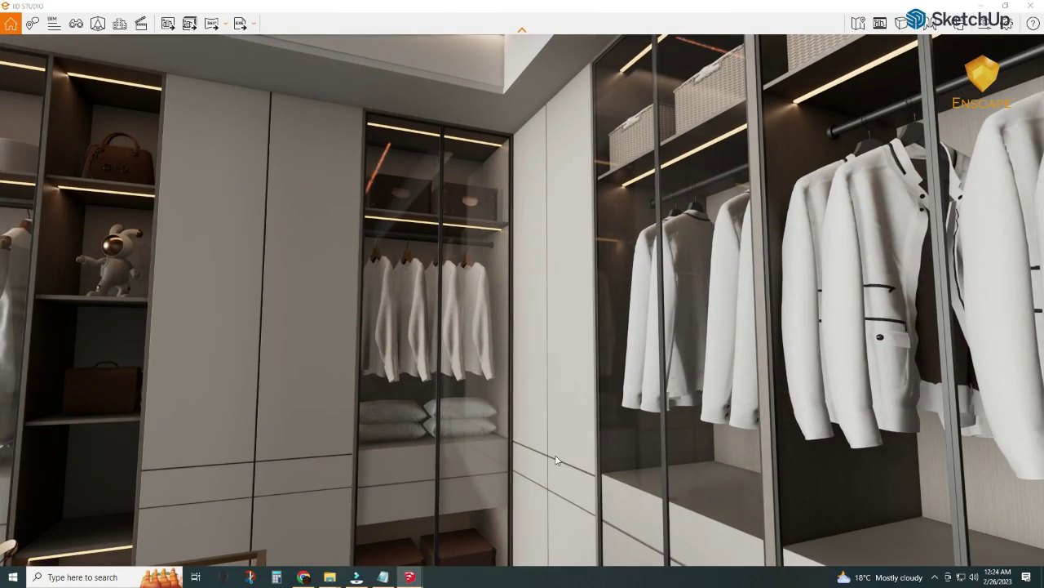
- Orbit and zoom to the ceiling shelf and lock its component
click(330, 547)
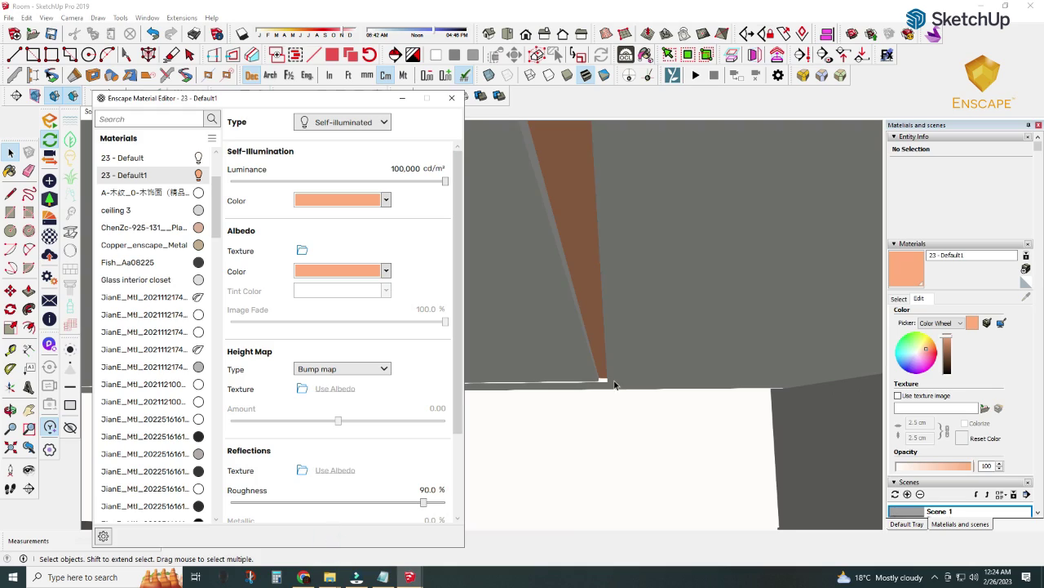
middle_drag(604, 450, 577, 435)
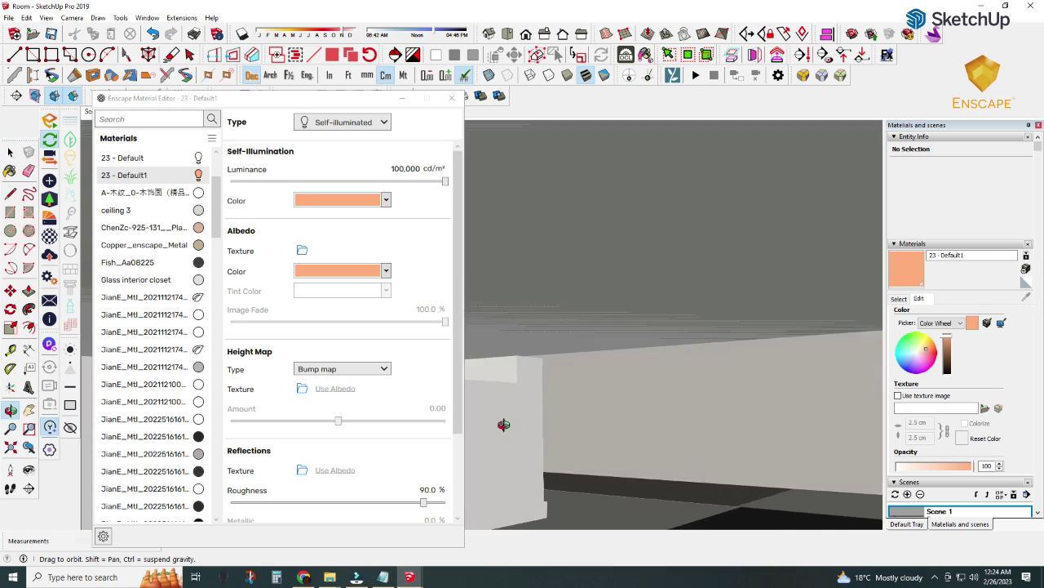
scroll(577, 437, down, 3)
scroll(578, 437, down, 3)
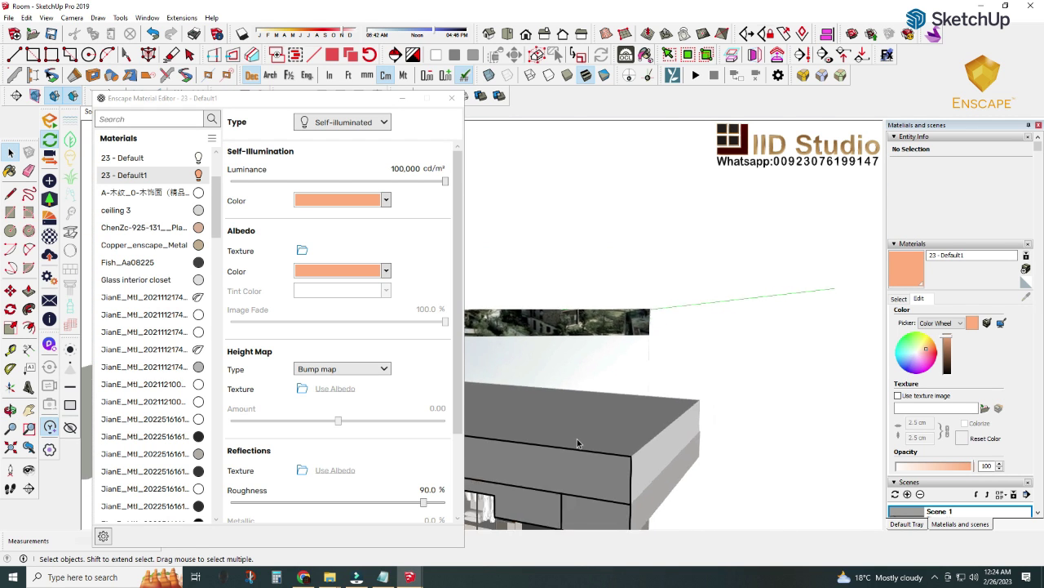
scroll(578, 438, down, 3)
middle_drag(741, 395, 706, 386)
scroll(706, 387, up, 3)
scroll(701, 396, up, 3)
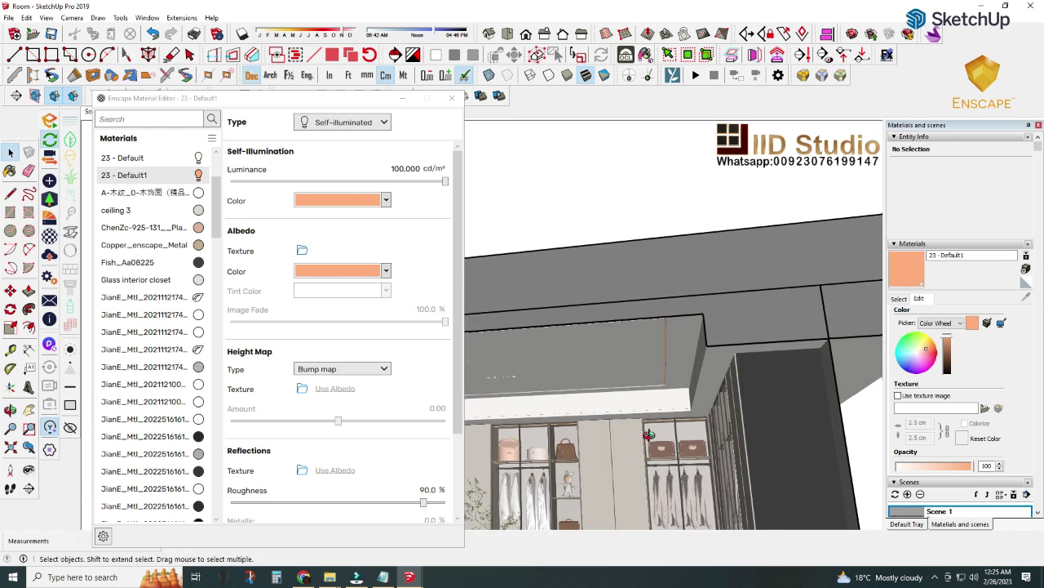
scroll(689, 416, up, 3)
scroll(689, 412, up, 3)
right_click(693, 395)
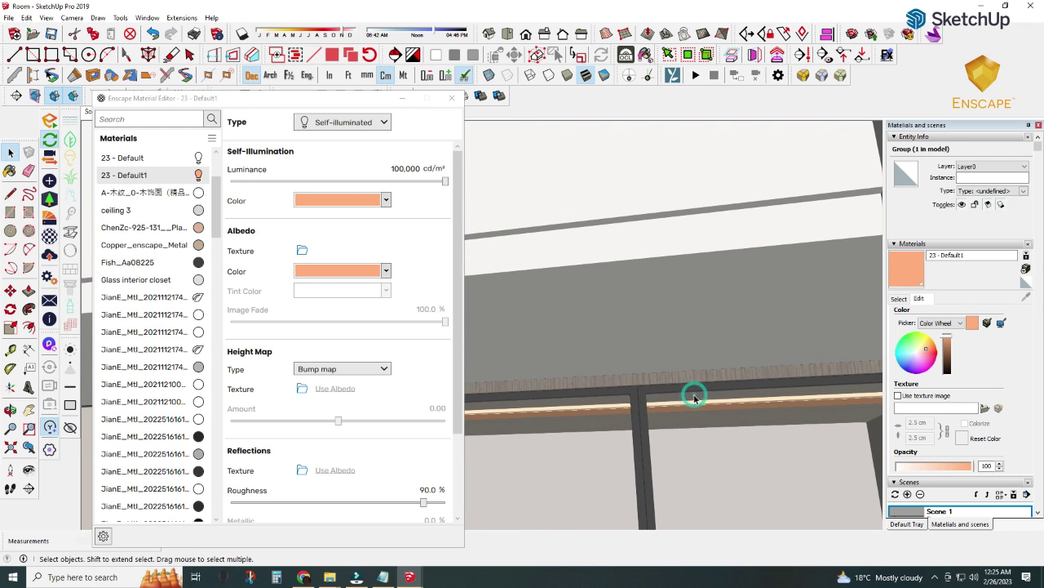
click(740, 72)
- Inspect the Enscape settings of the RectangularLight inside the shelf component
right_click(718, 408)
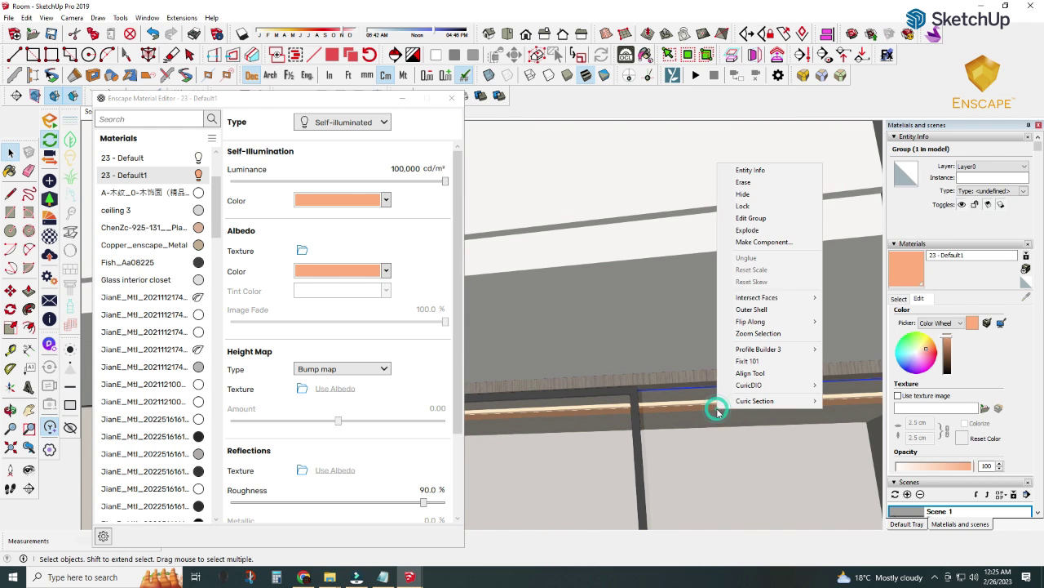
click(714, 411)
click(710, 413)
double_click(711, 413)
click(710, 413)
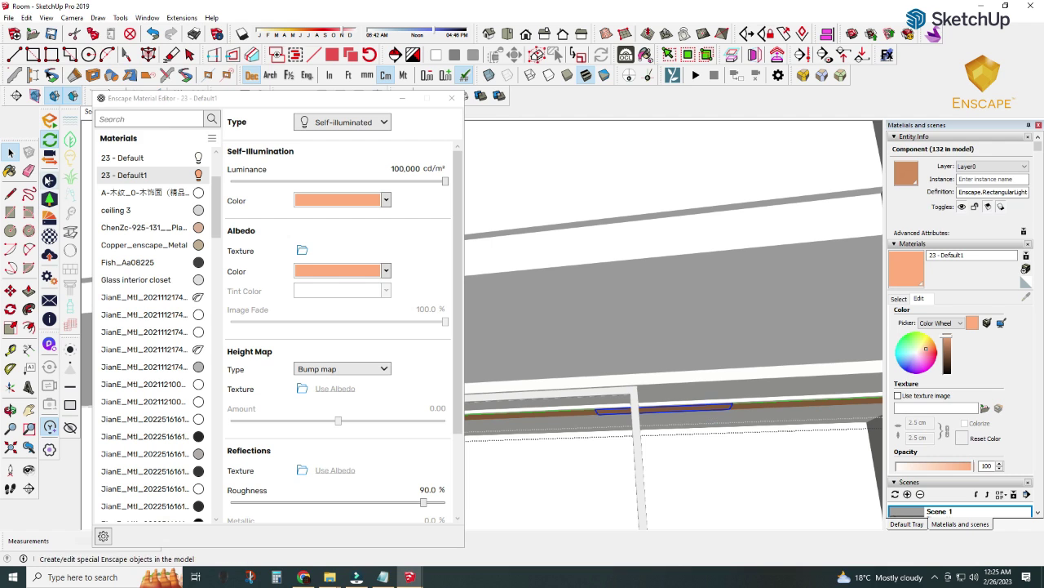
click(49, 180)
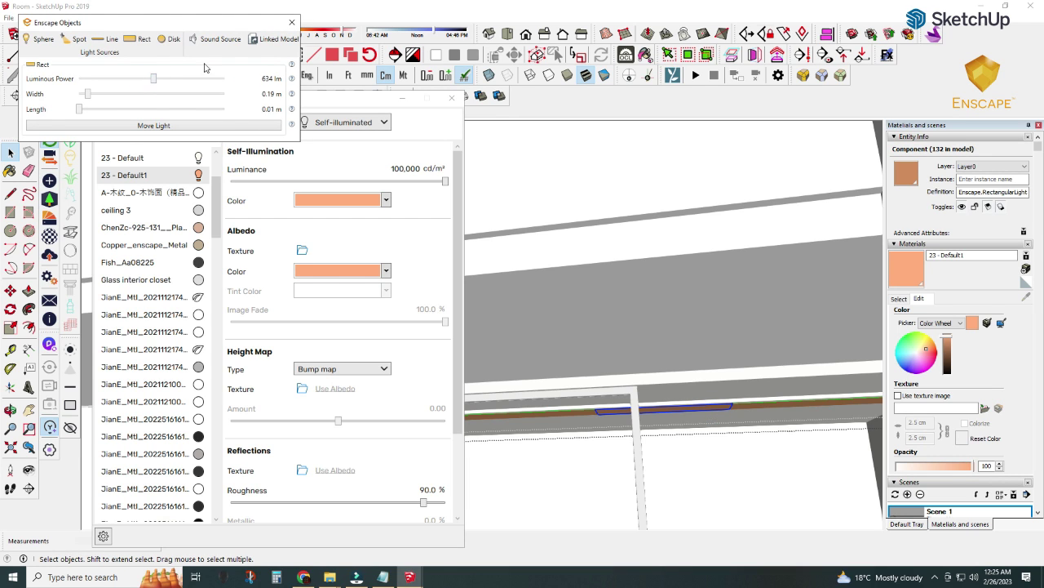
click(292, 22)
click(696, 312)
- Unhide the hidden geometry around the shelf and close the Enscape material editor
click(27, 17)
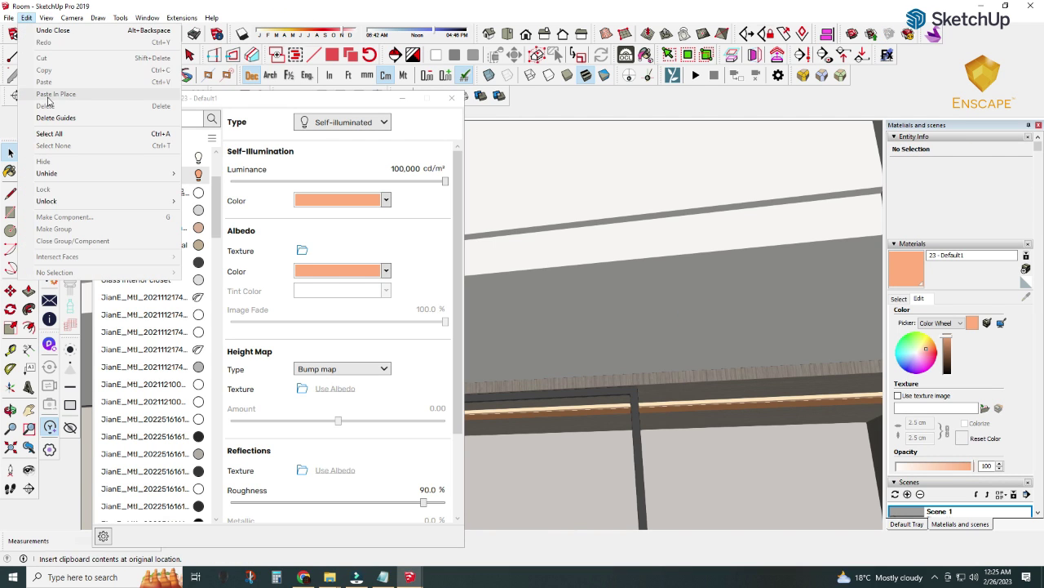
click(202, 195)
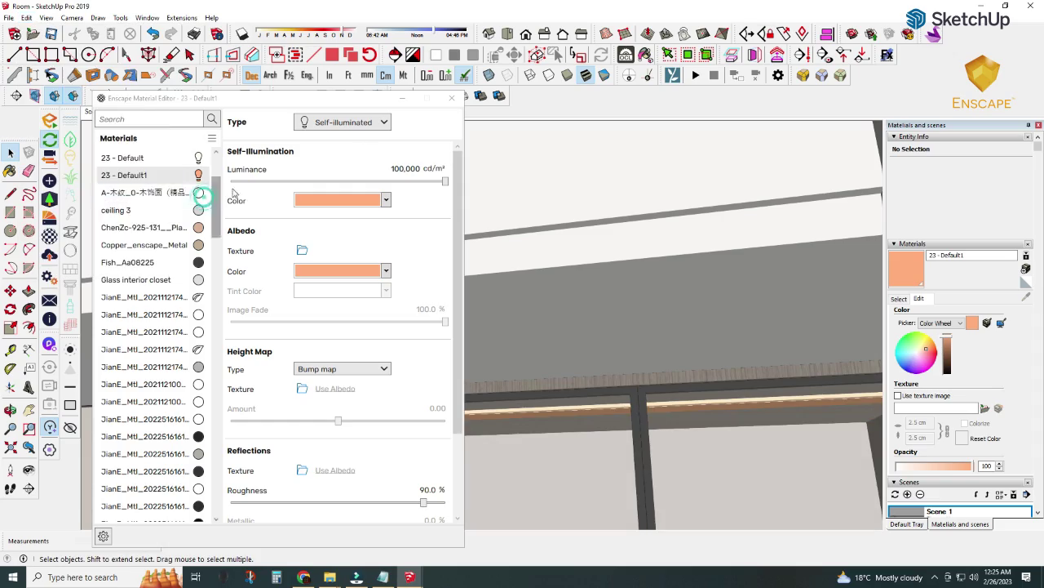
click(402, 97)
mouse_move(383, 577)
click(408, 530)
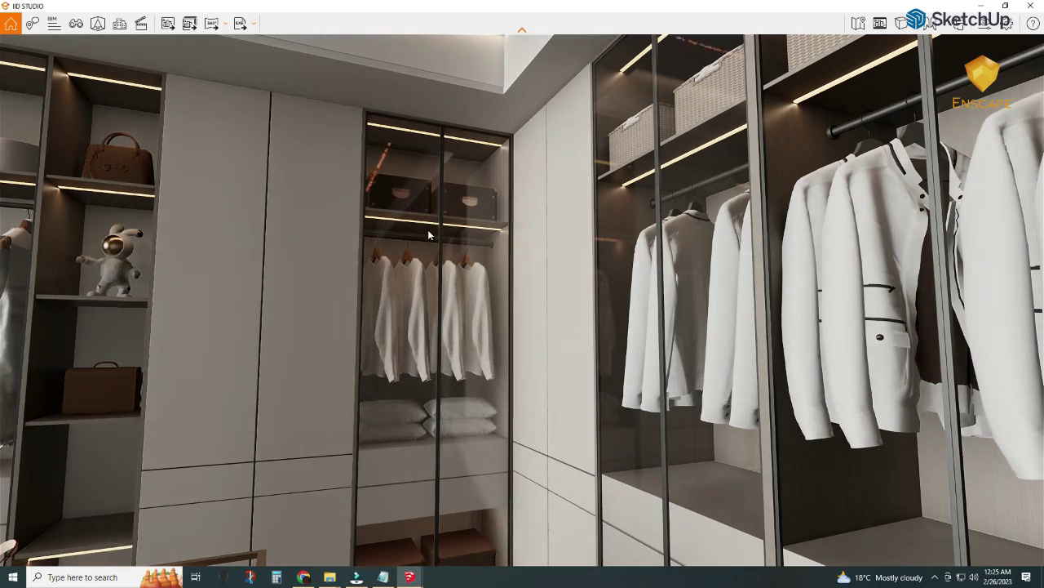
- Jump the Enscape camera to the saved Scene 1 view
scroll(428, 235, down, 3)
scroll(428, 244, down, 2)
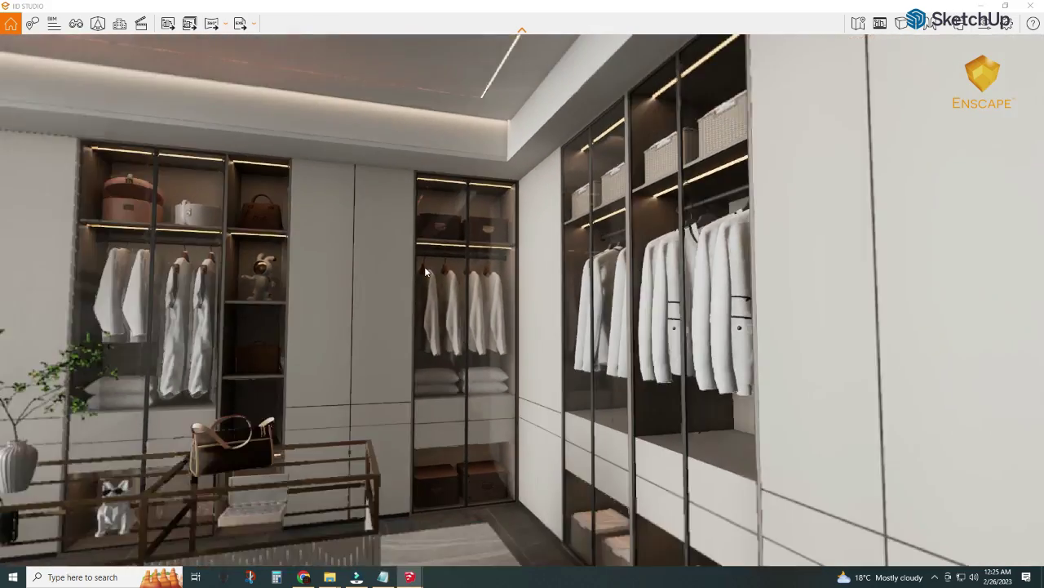
scroll(426, 272, down, 3)
scroll(412, 245, down, 2)
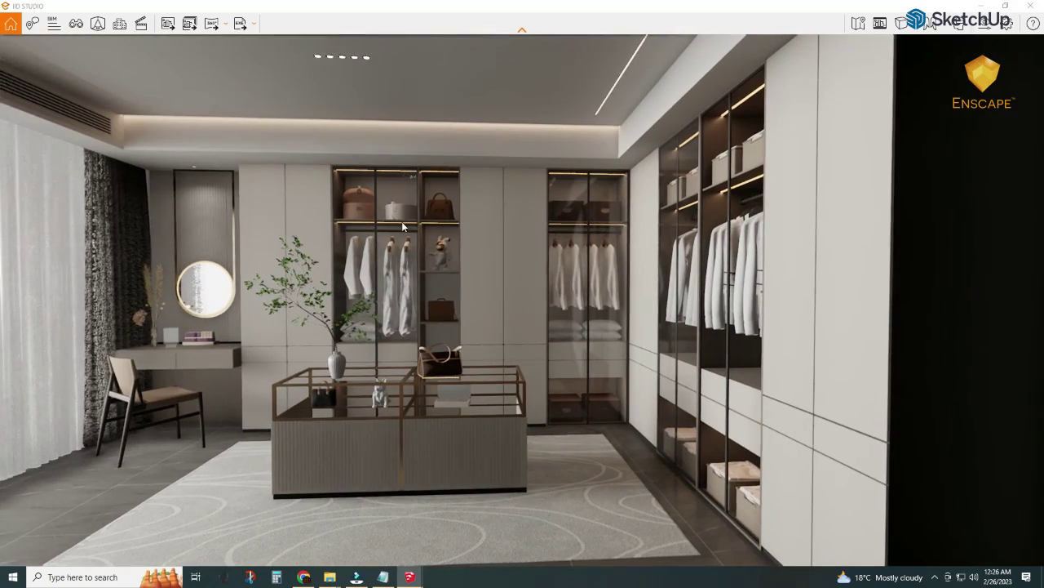
click(76, 23)
click(34, 181)
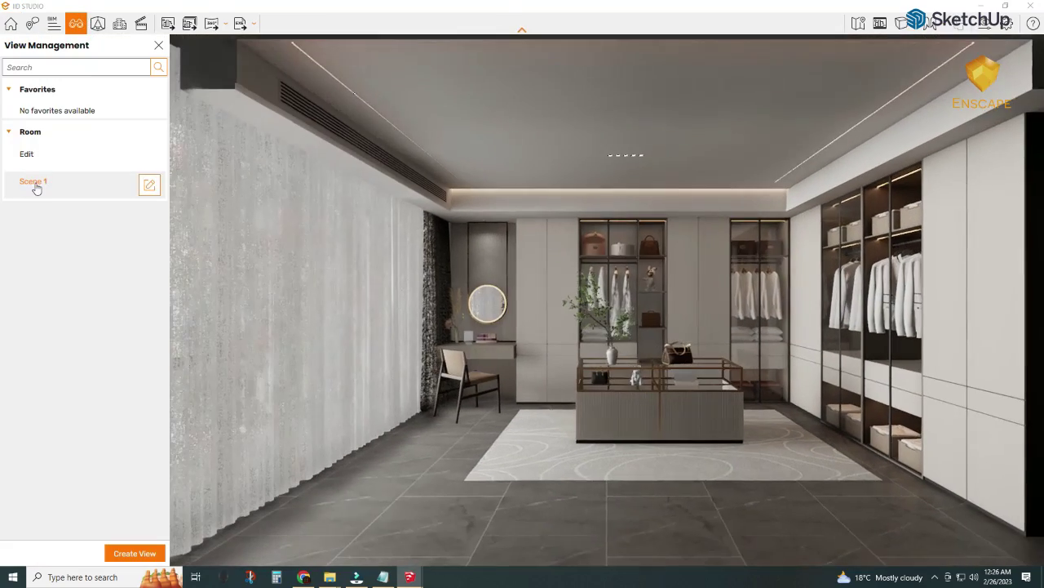
- Set Enscape's field of view to 85° and exposure to 54%
click(985, 24)
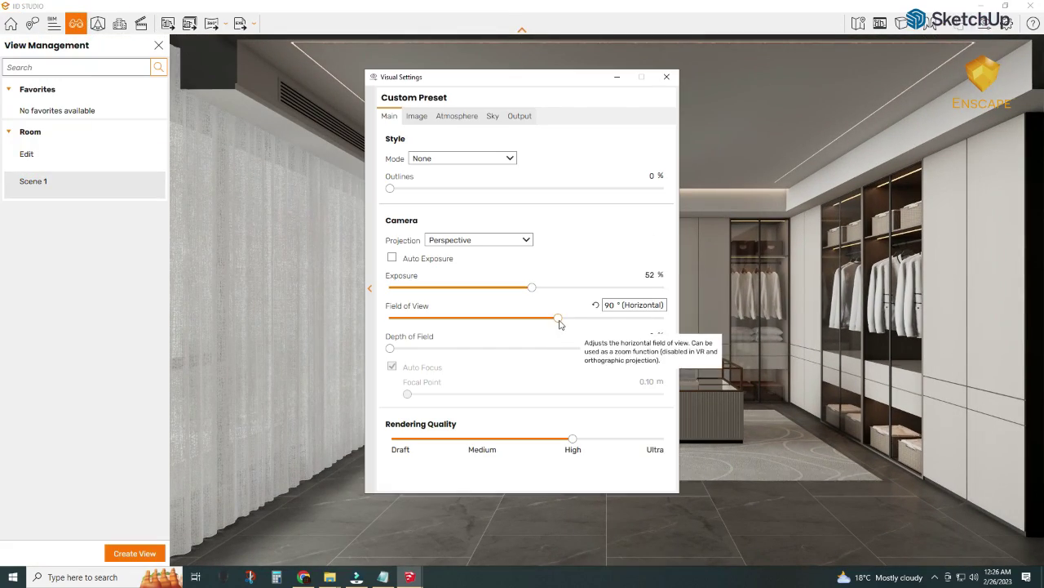
drag(560, 324, 549, 324)
click(158, 45)
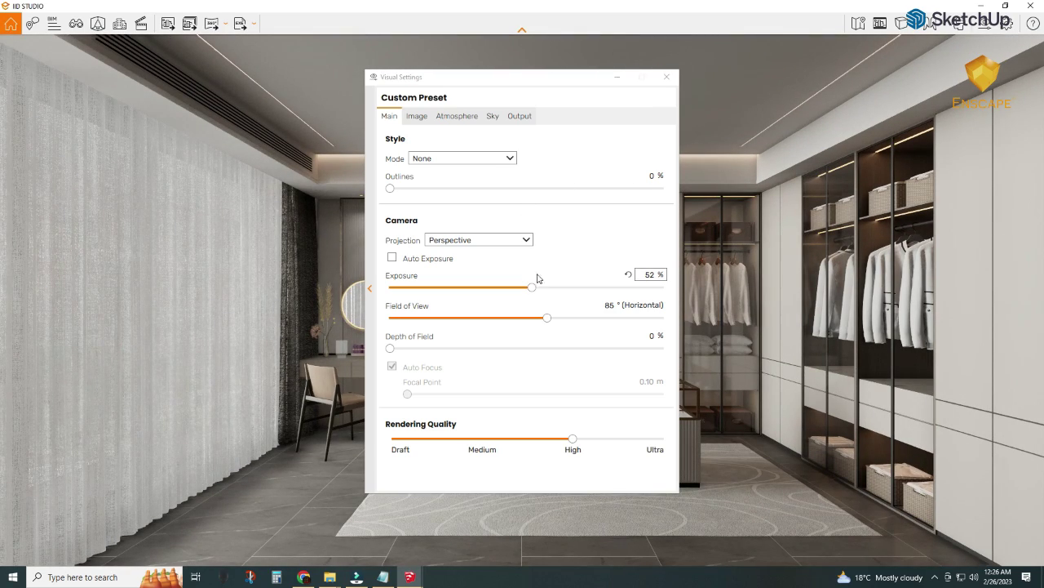
drag(533, 292, 537, 295)
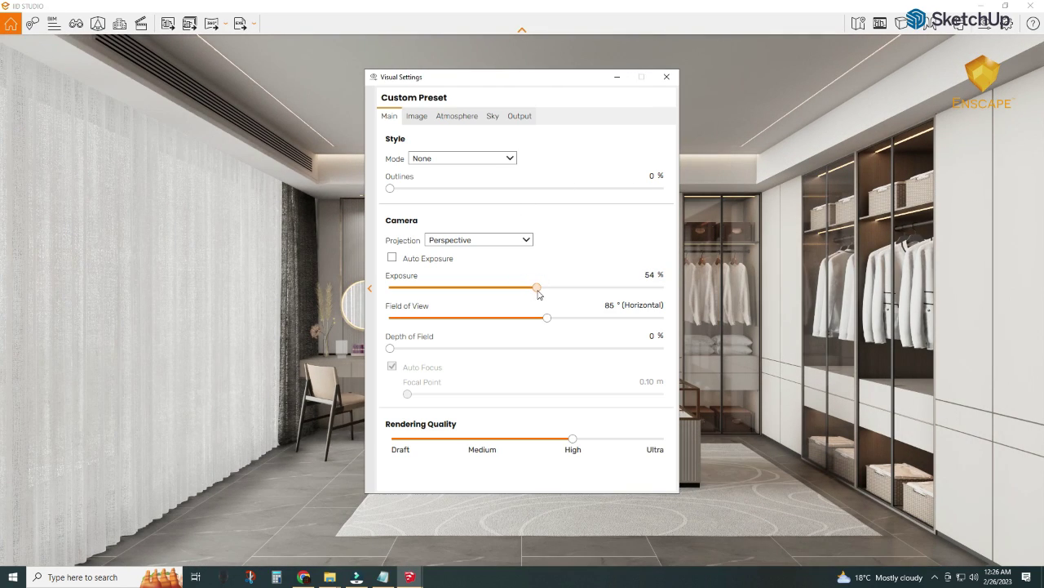
drag(582, 85, 351, 157)
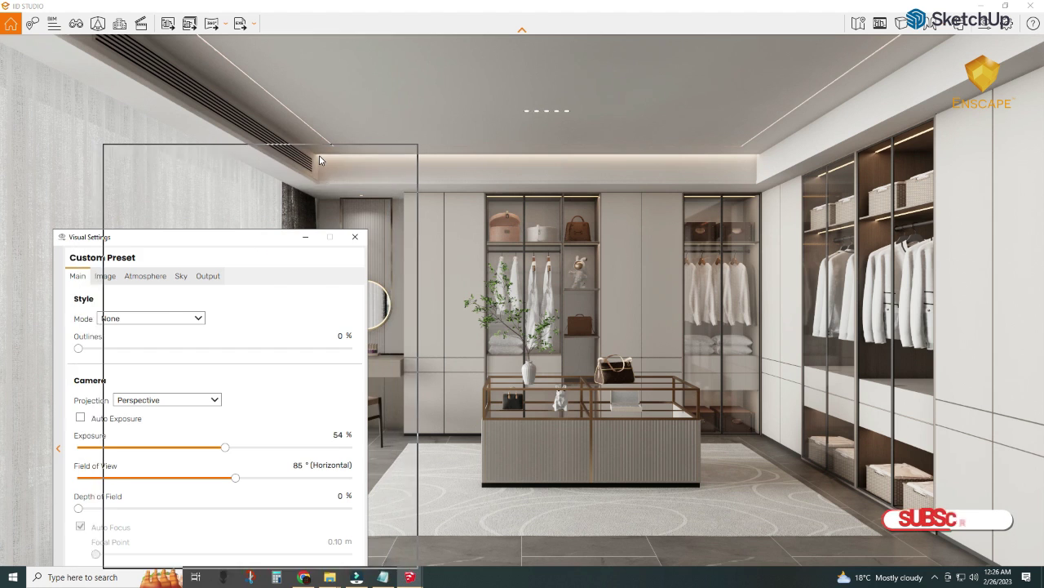
click(352, 155)
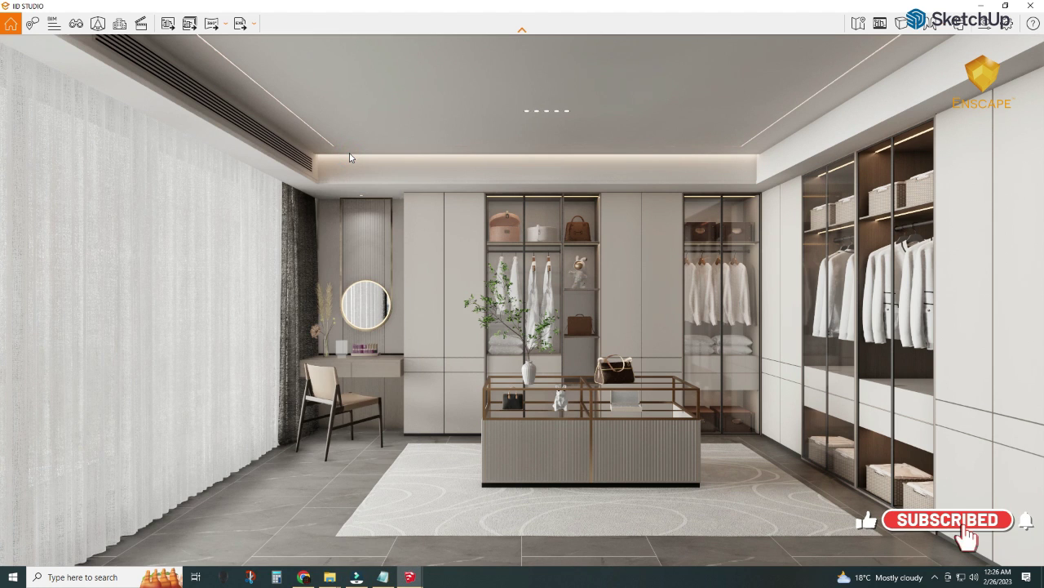
mouse_move(410, 576)
click(295, 526)
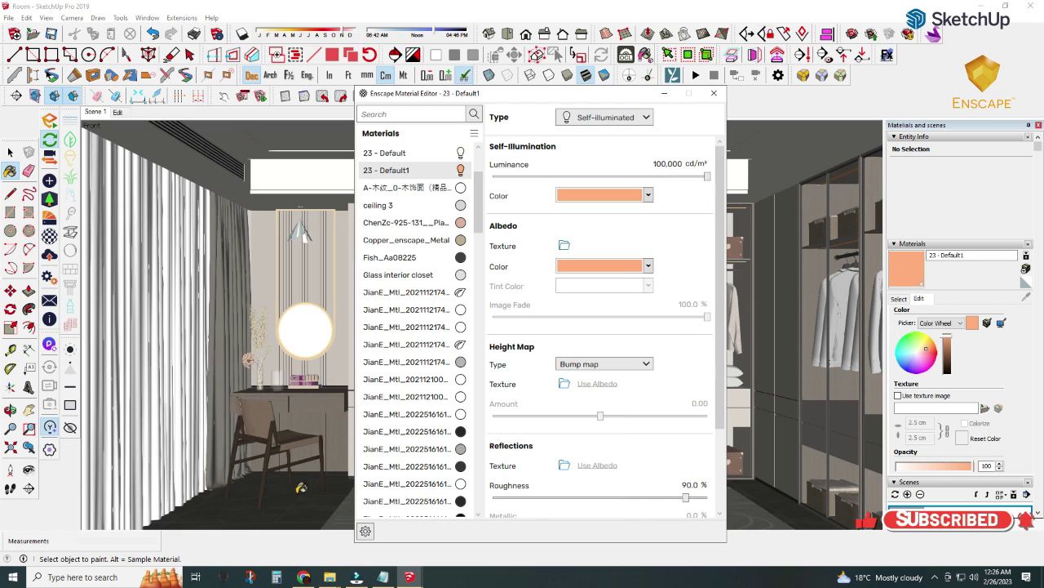
- Lower the grey JianE material's roughness to 49.9% and check it in Enscape
alt+click(305, 485)
click(599, 419)
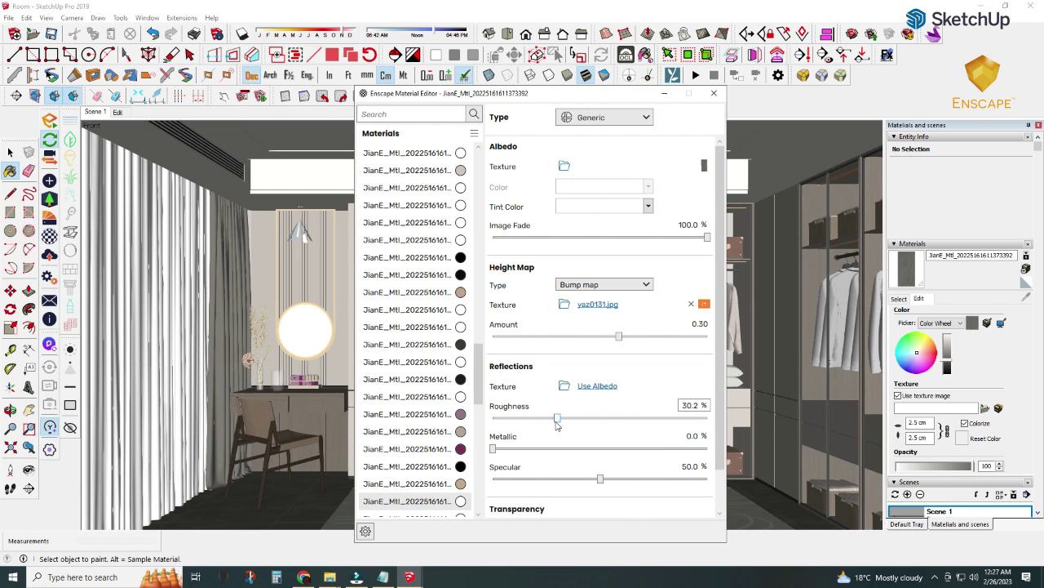
click(666, 95)
click(445, 518)
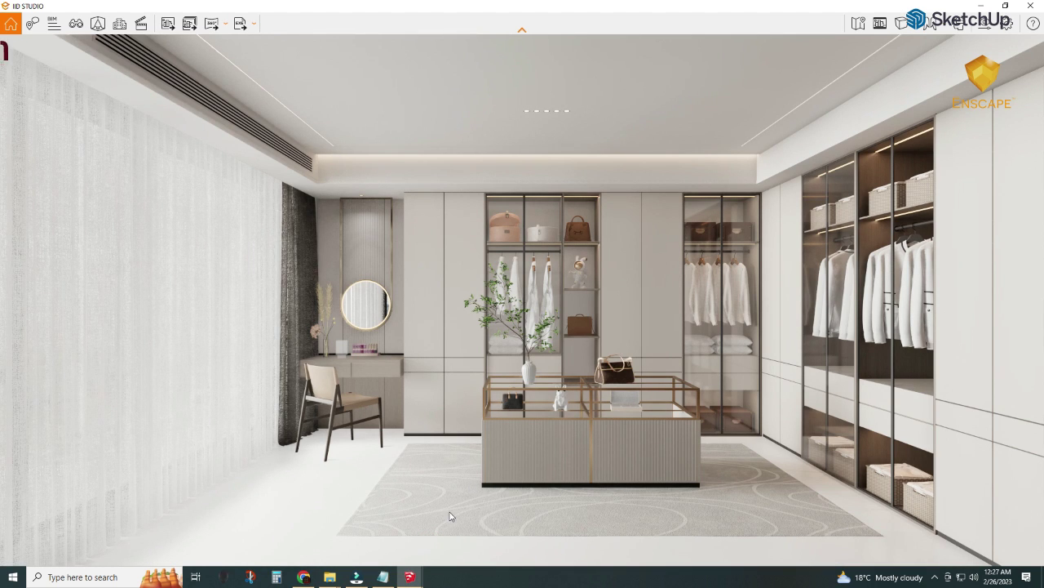
mouse_move(410, 576)
click(294, 527)
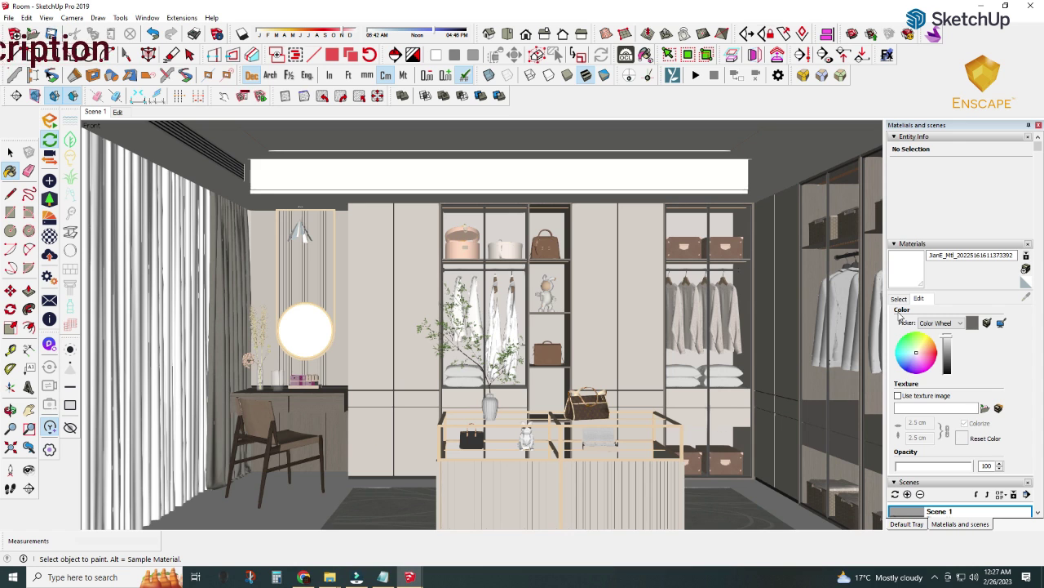
- Load ID_675303 from Textures (I:) > All_Textures > Marble Tile as the texture
click(986, 408)
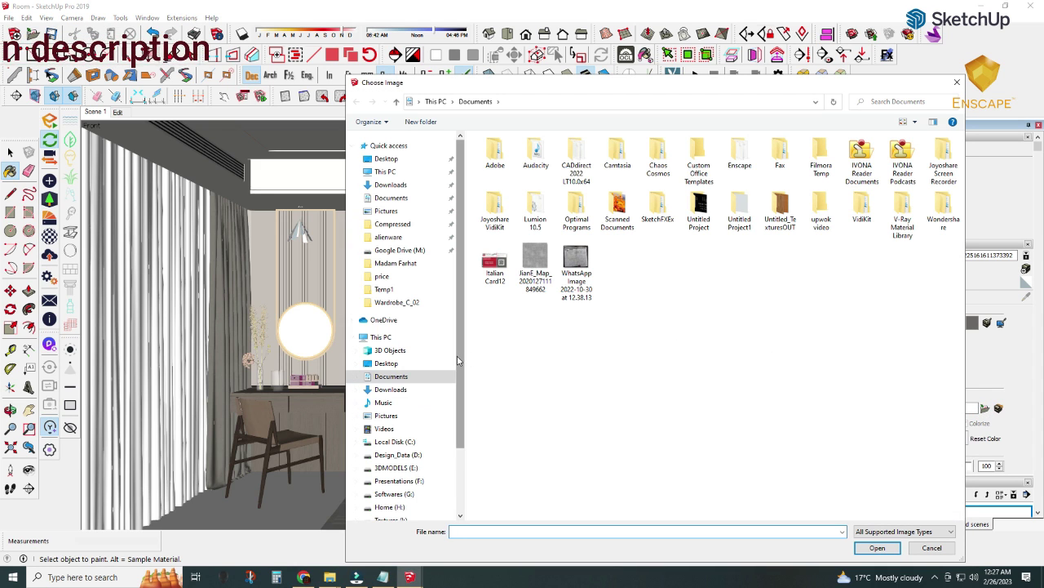
scroll(408, 424, down, 2)
click(392, 445)
double_click(506, 153)
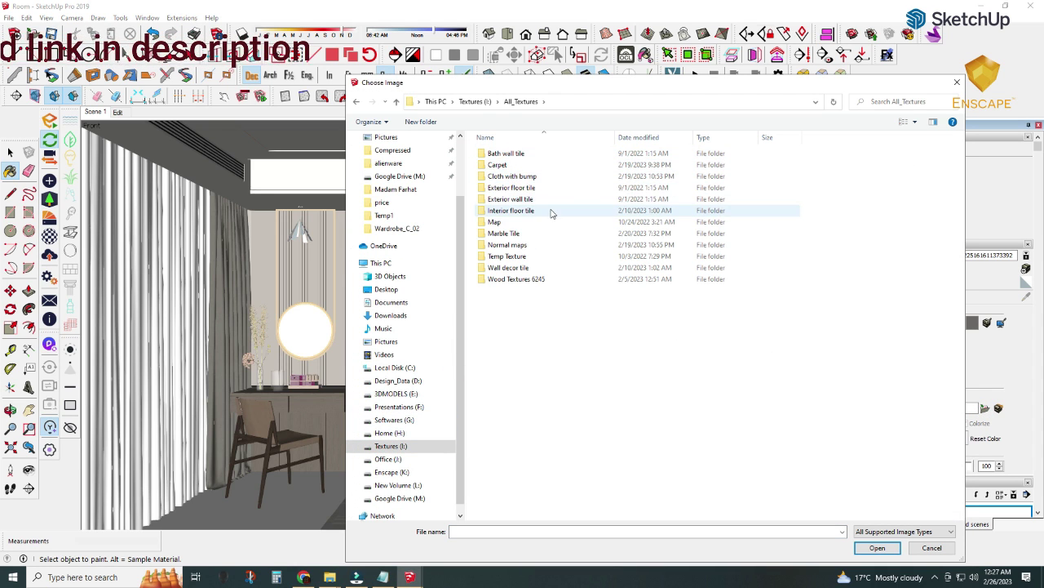
double_click(505, 234)
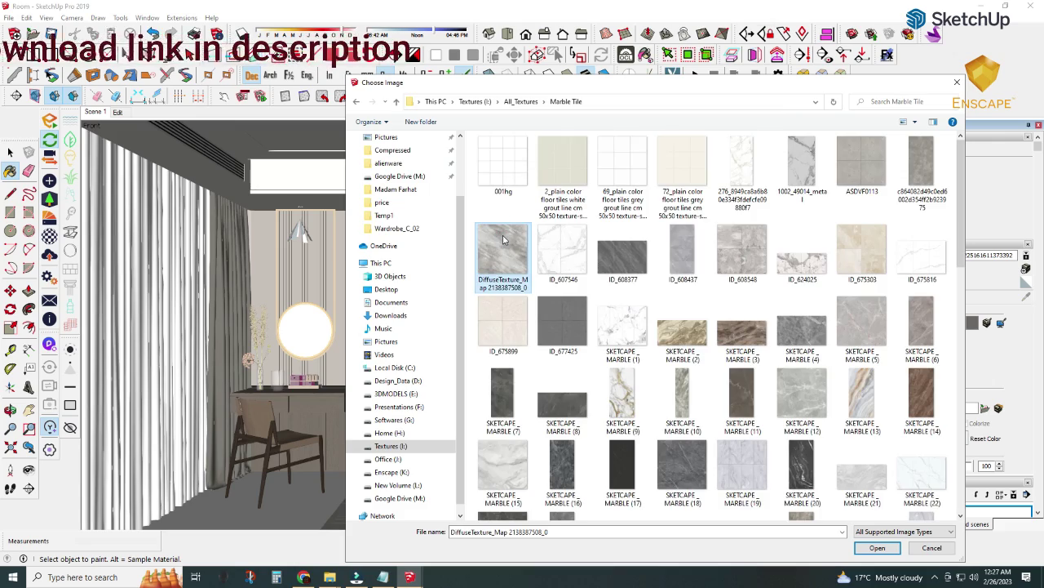
double_click(848, 261)
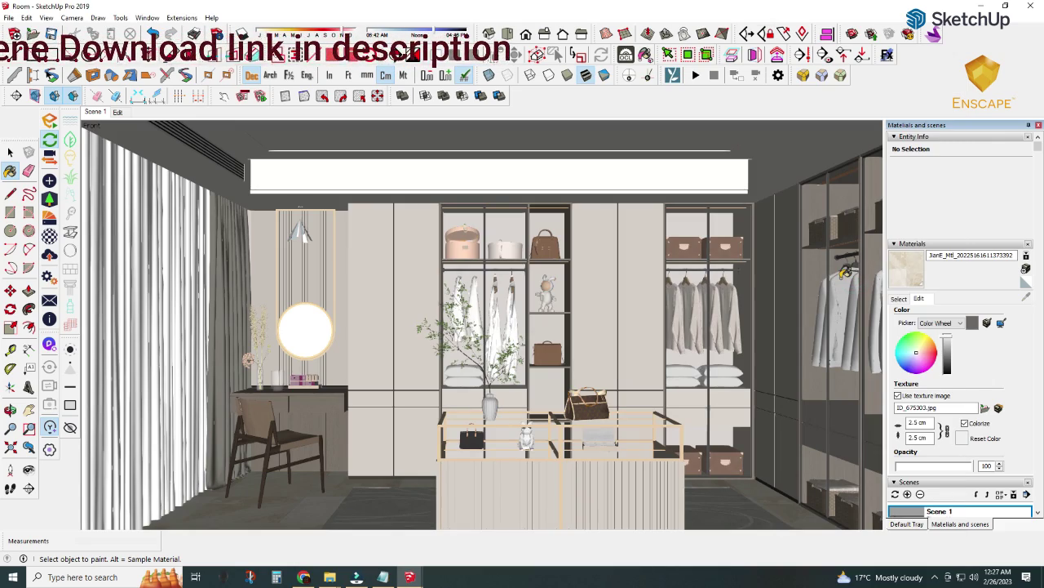
mouse_move(383, 577)
click(391, 519)
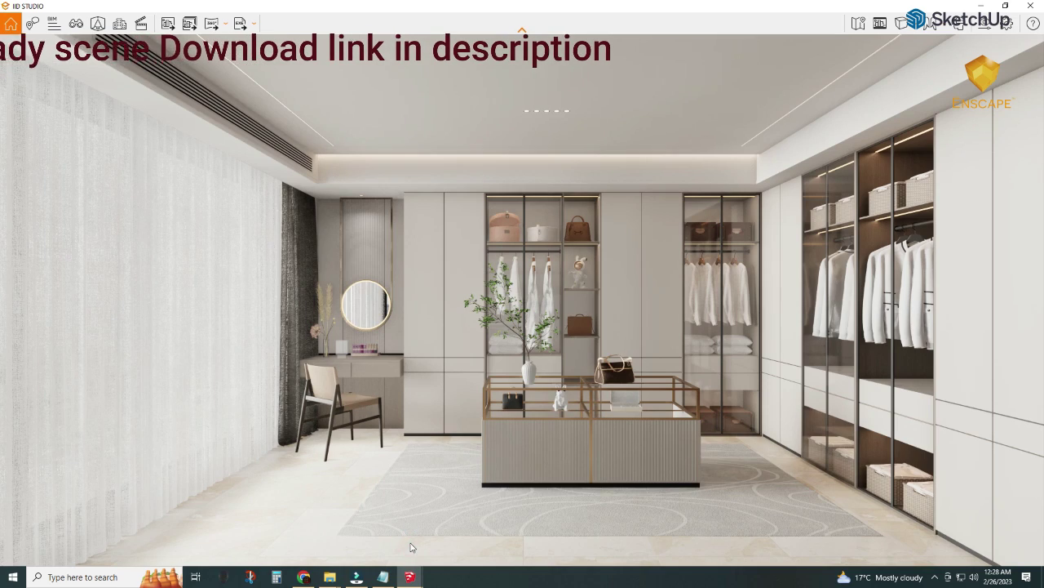
- Set the Enscape camera exposure to 54% in Visual Settings
click(880, 23)
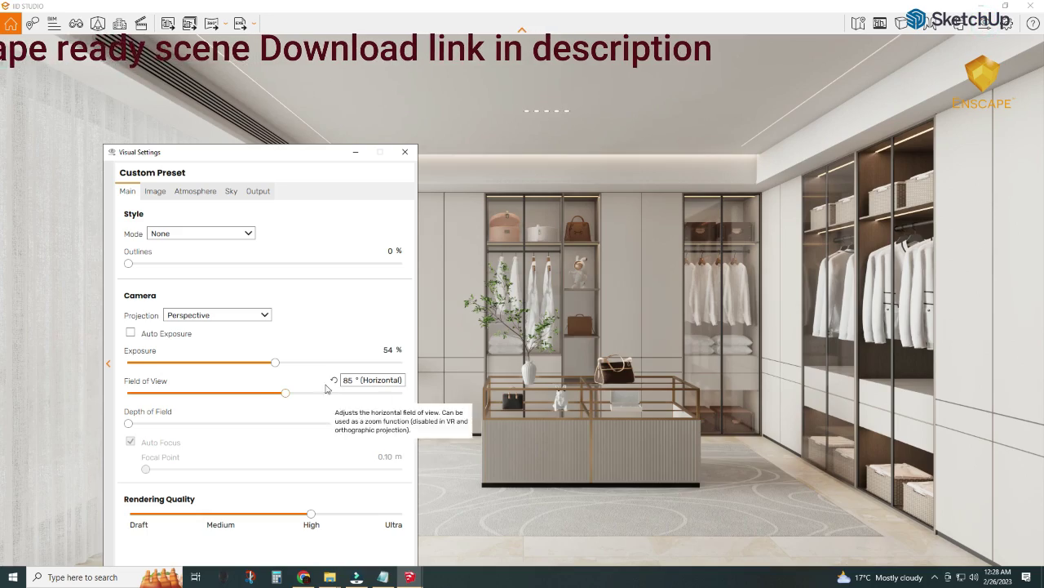
click(272, 364)
click(405, 151)
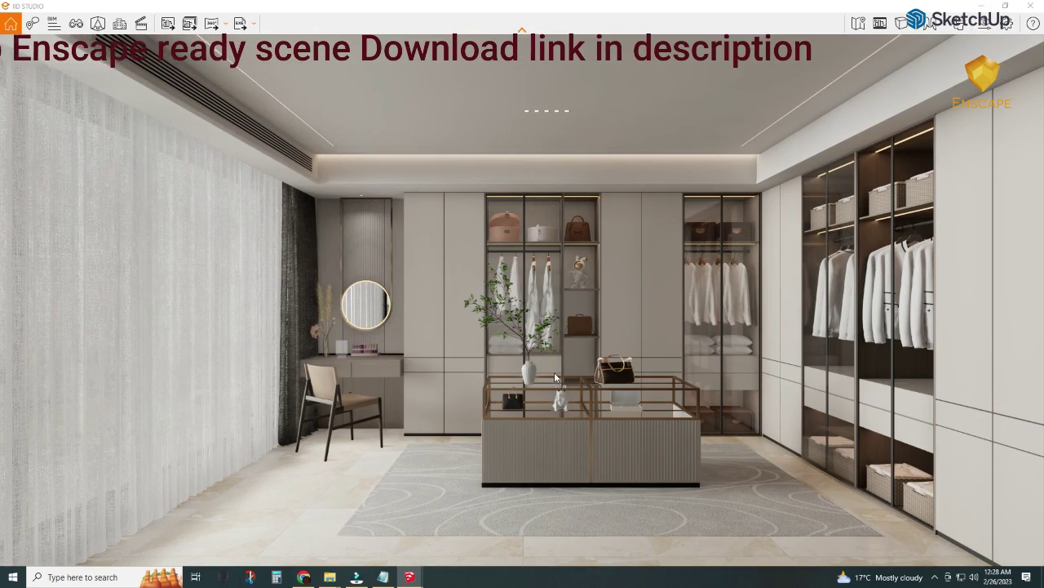
mouse_move(410, 577)
click(491, 554)
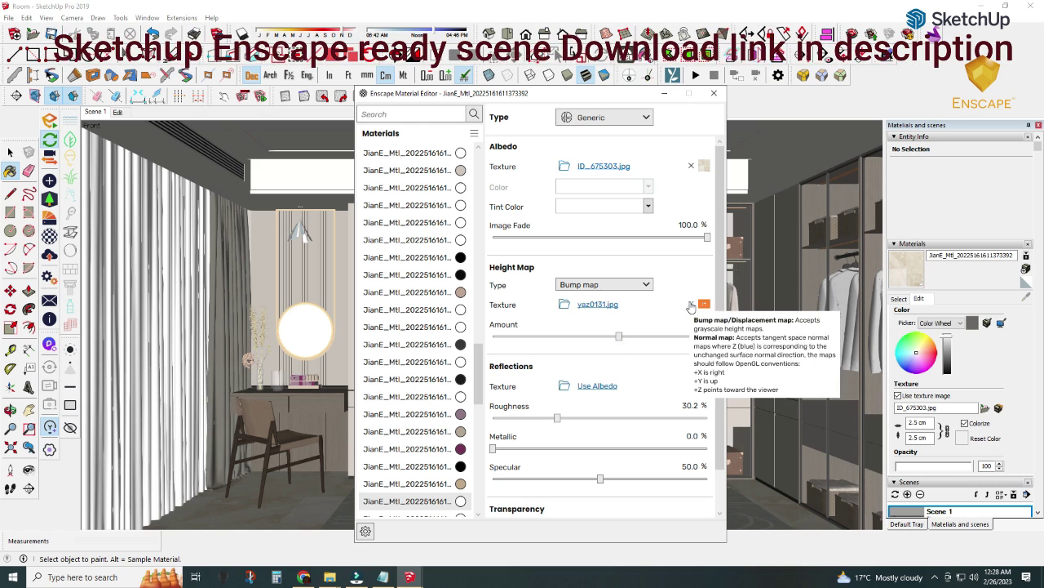
- Swap the floor material's image for ID_608548.jpg and check the floor in Enscape
click(691, 303)
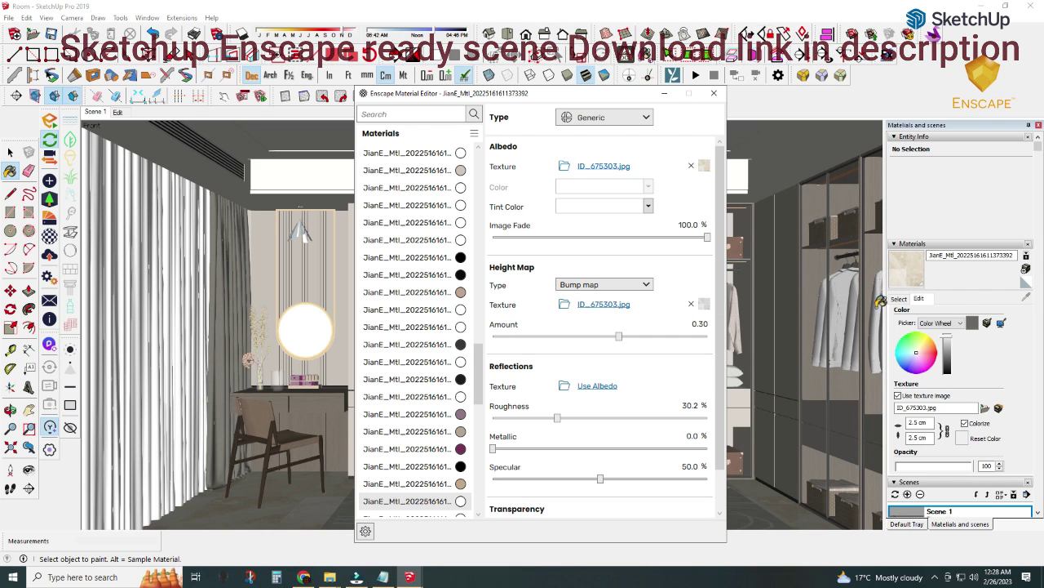
click(564, 303)
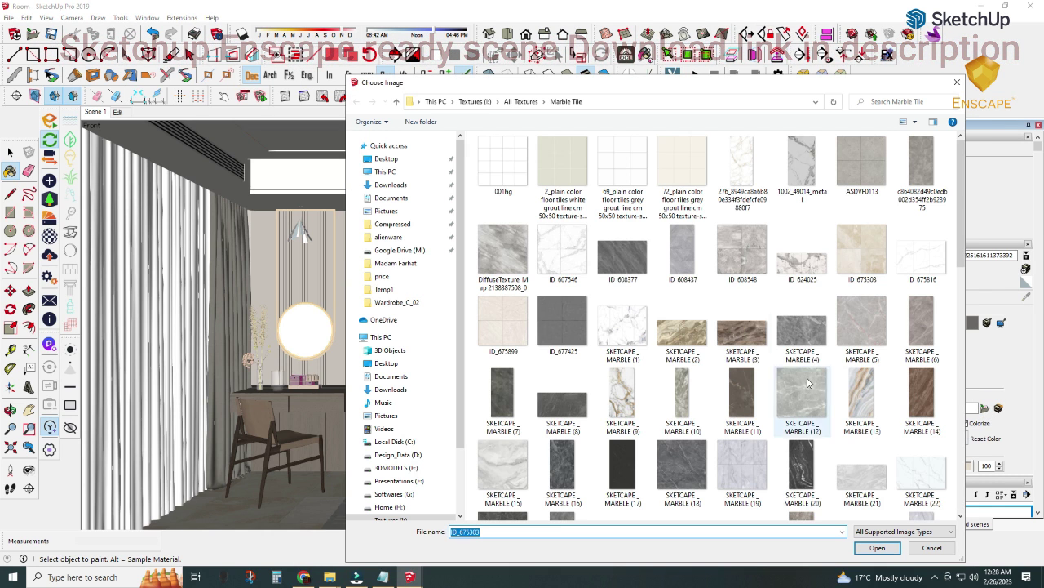
double_click(742, 251)
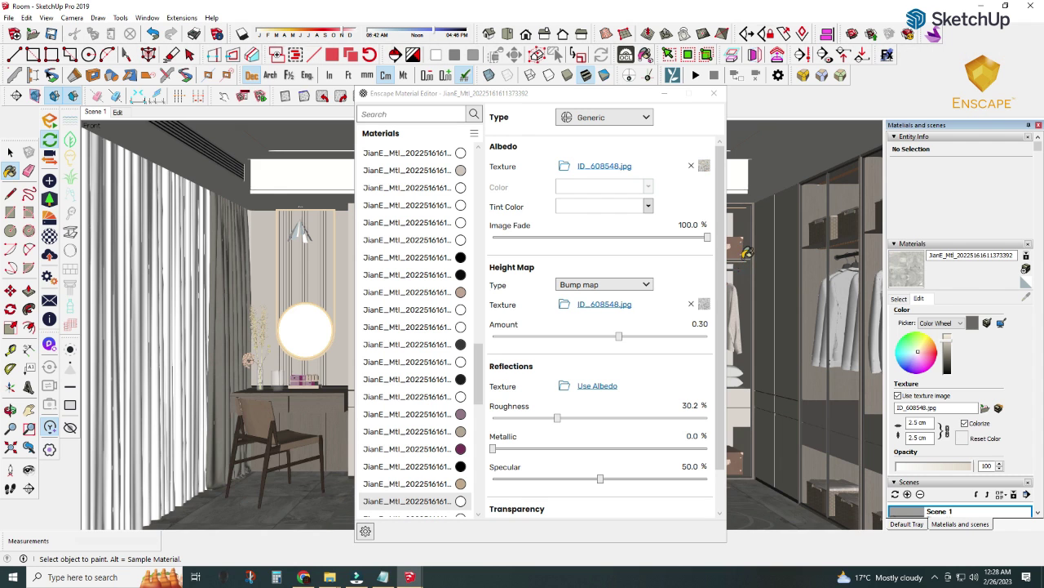
click(714, 93)
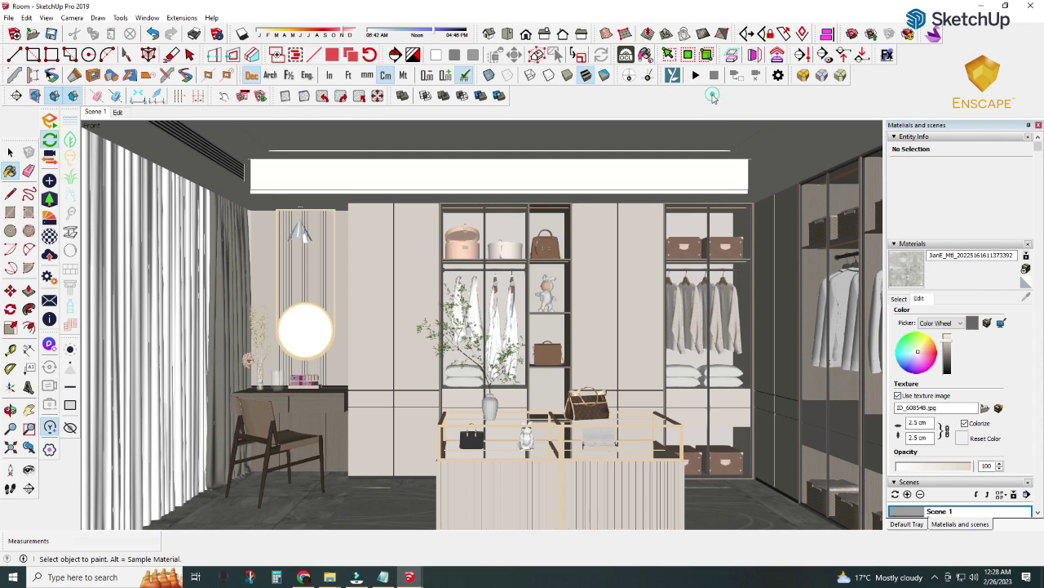
click(481, 531)
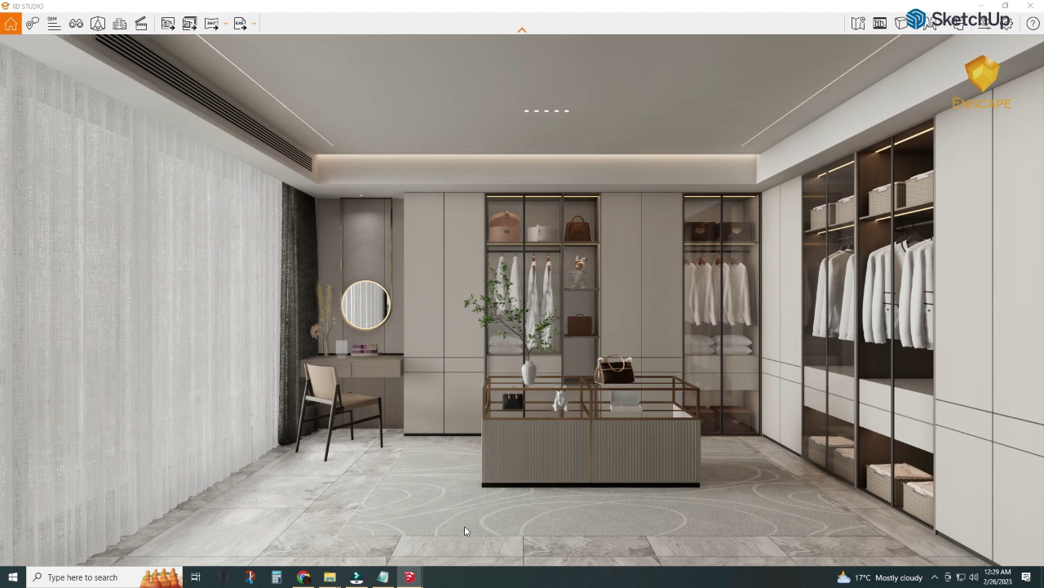
mouse_move(412, 577)
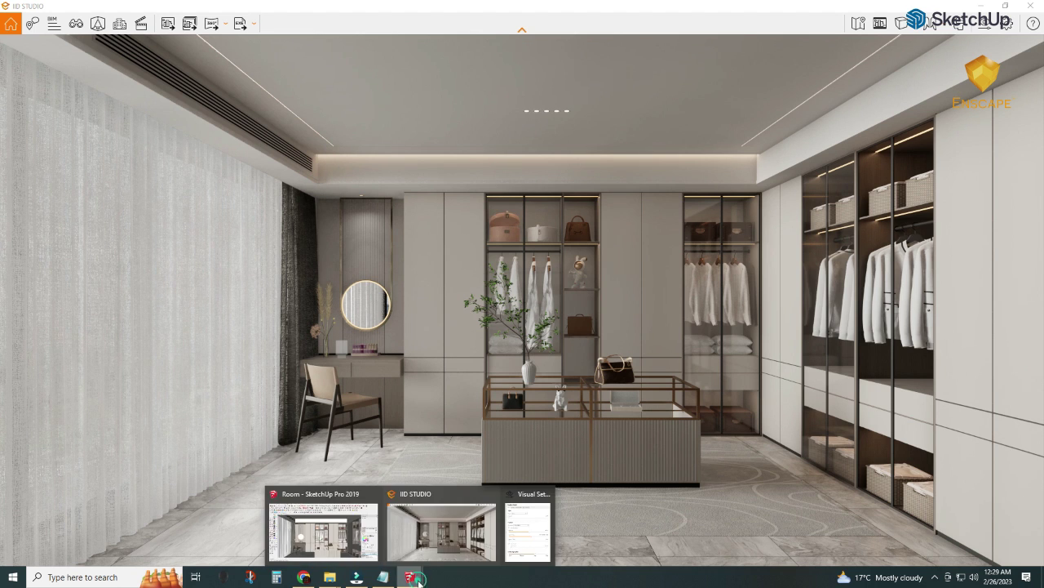
click(349, 558)
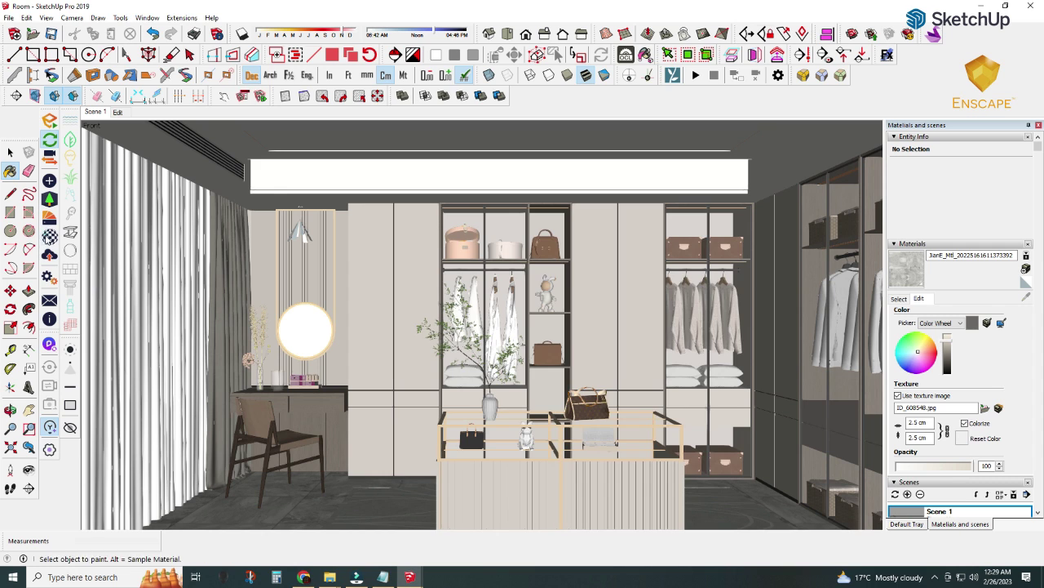
- Darken the marble albedo texture brightness to 84% and compare in the render
click(611, 173)
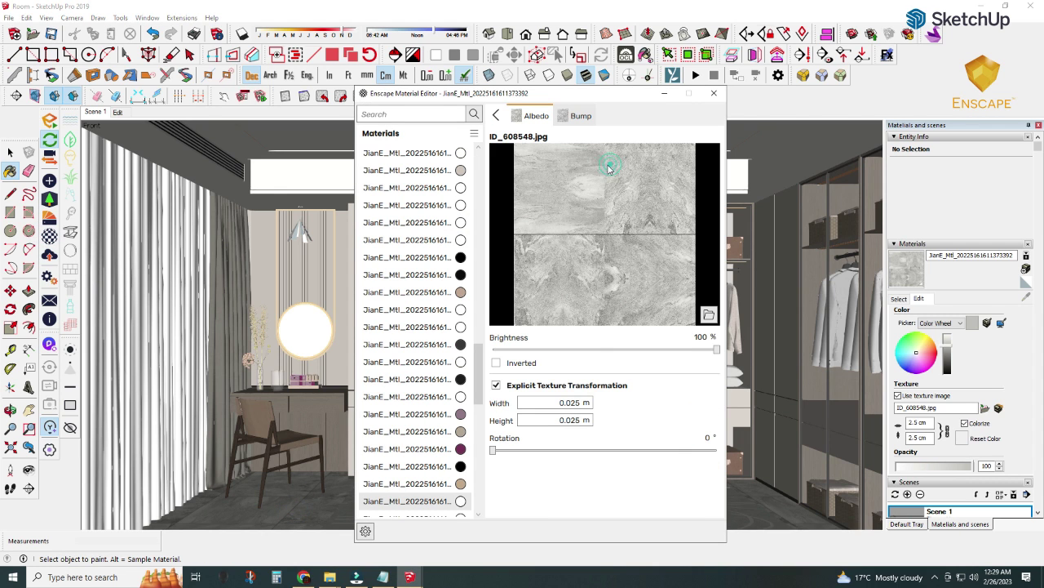
click(694, 351)
mouse_move(692, 355)
mouse_down()
mouse_move(584, 351)
mouse_move(617, 356)
mouse_up()
click(408, 578)
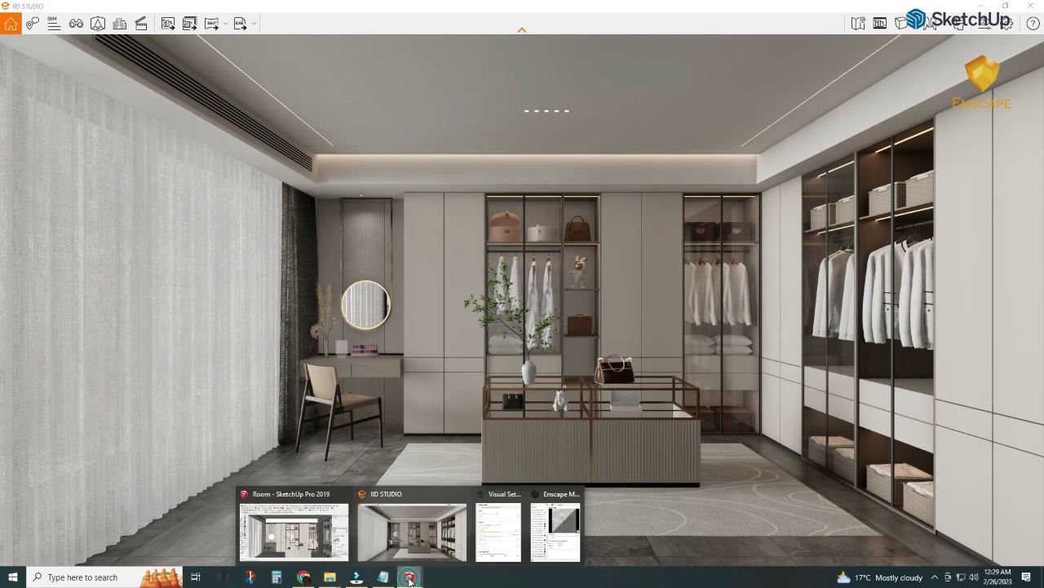
click(534, 544)
click(499, 117)
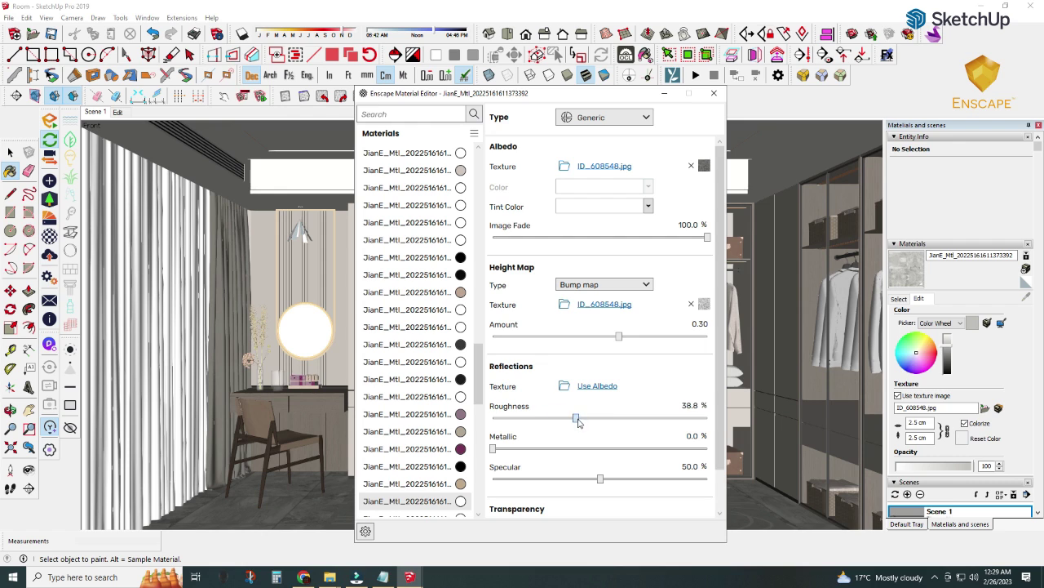
click(407, 577)
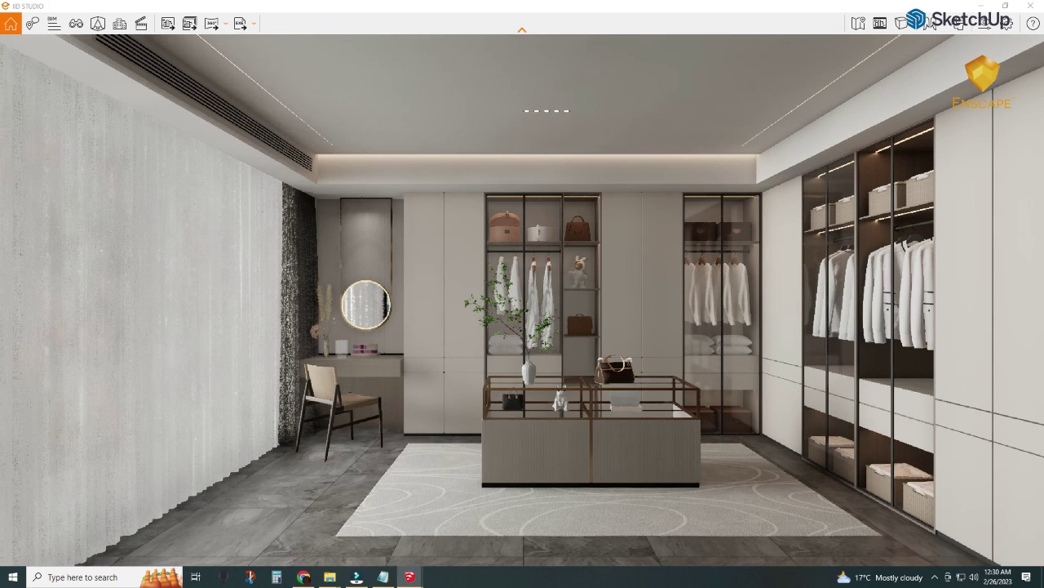
mouse_move(410, 577)
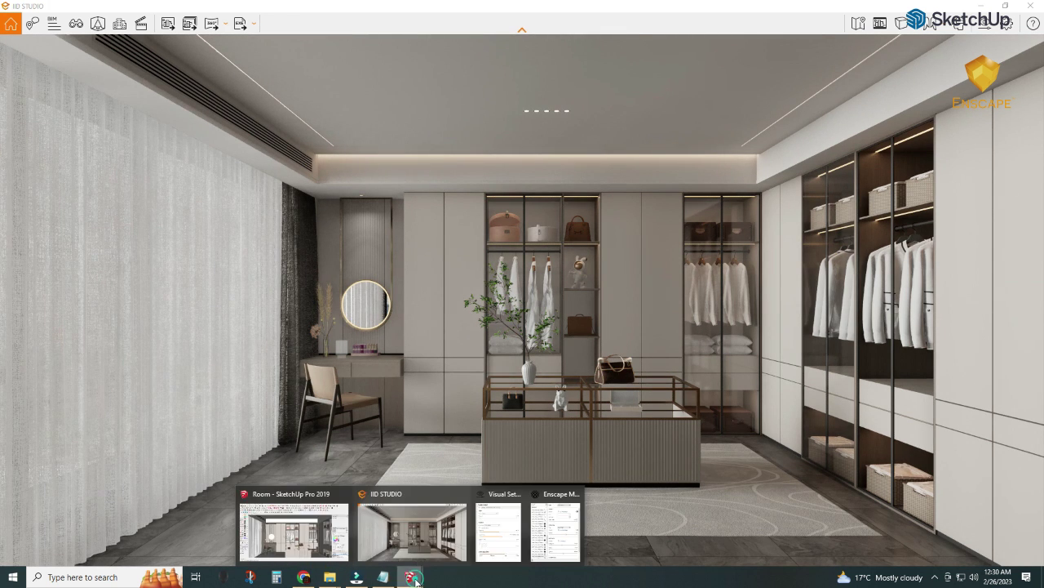
- Set the floor material's bump amount to 1.00
click(556, 531)
double_click(699, 324)
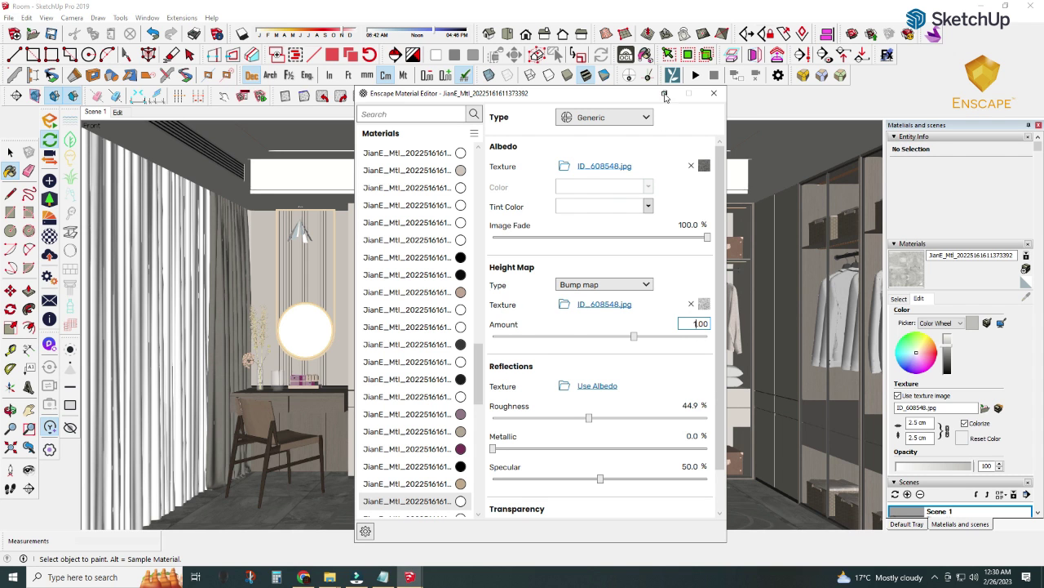
click(665, 94)
mouse_move(411, 577)
click(367, 540)
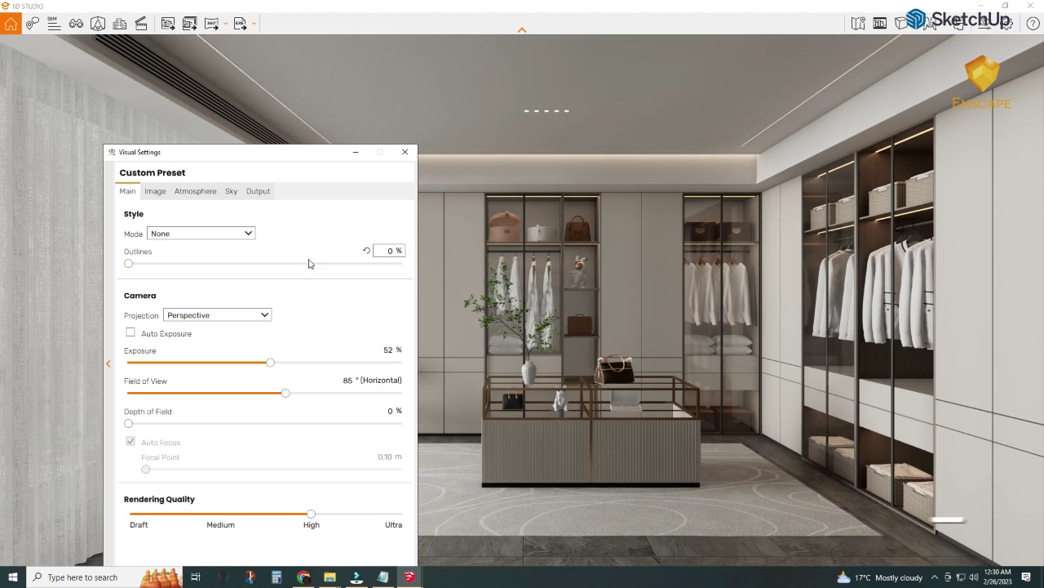
- In the Image settings, set highlights 38%, shadows -35% and colour temperature 7,918 K
click(155, 191)
drag(274, 262, 322, 263)
drag(273, 294, 229, 293)
drag(245, 151, 498, 70)
drag(484, 273, 511, 274)
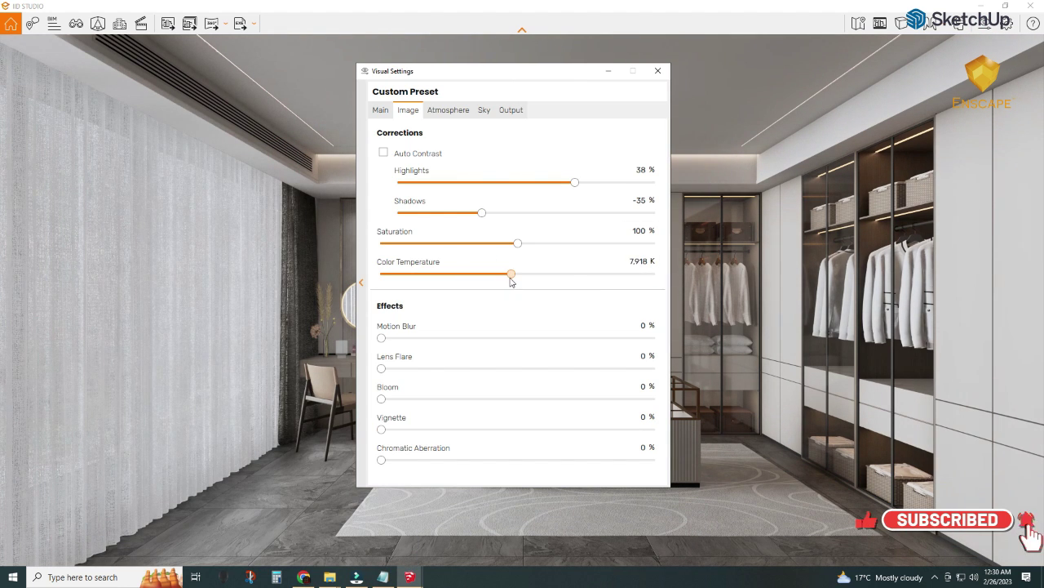
click(610, 74)
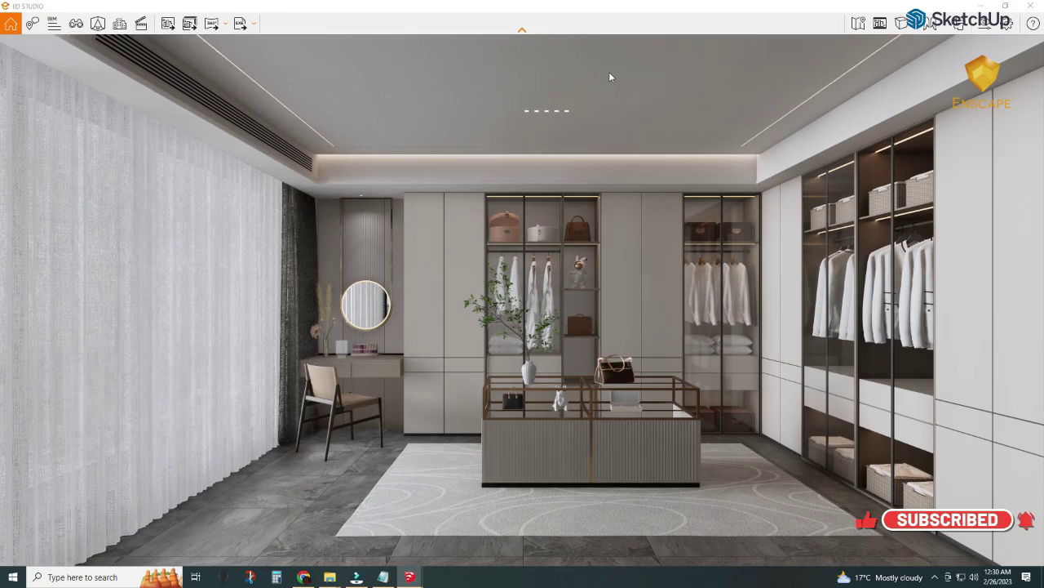
- Zoom around the render to review the colour correction
scroll(370, 269, up, 3)
scroll(371, 270, up, 3)
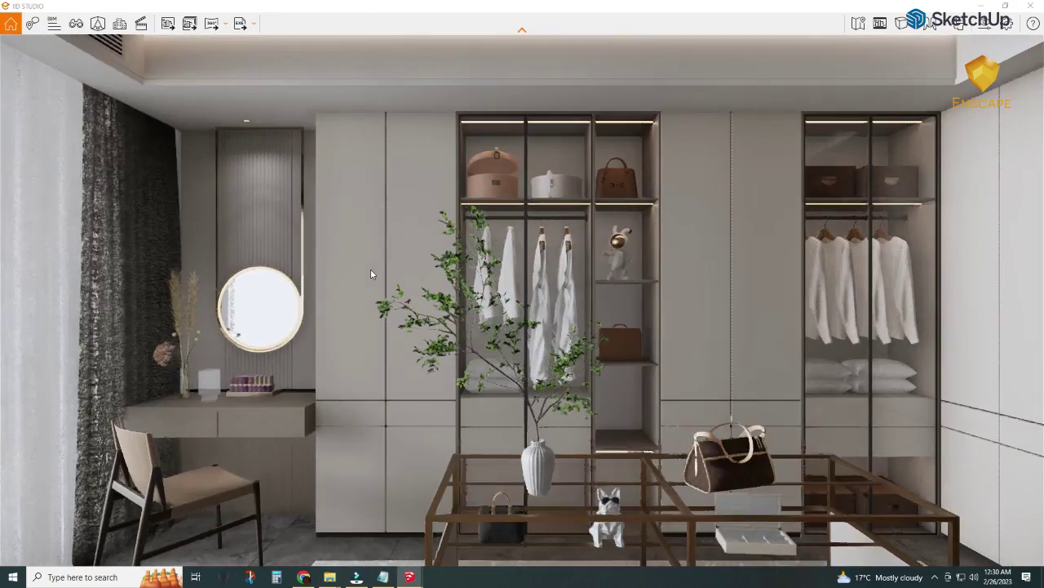
scroll(371, 269, down, 3)
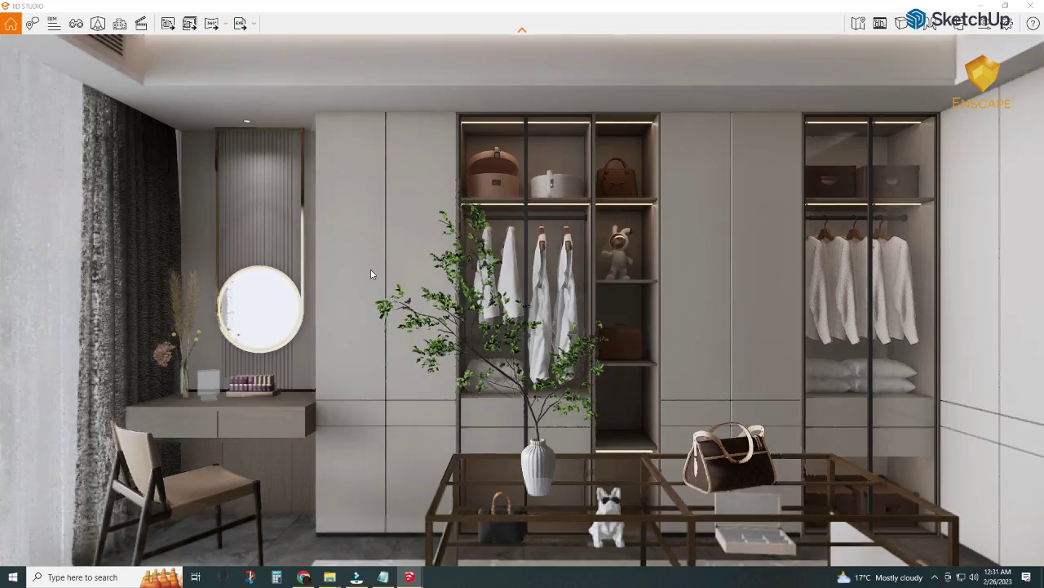
scroll(371, 269, down, 3)
mouse_move(410, 577)
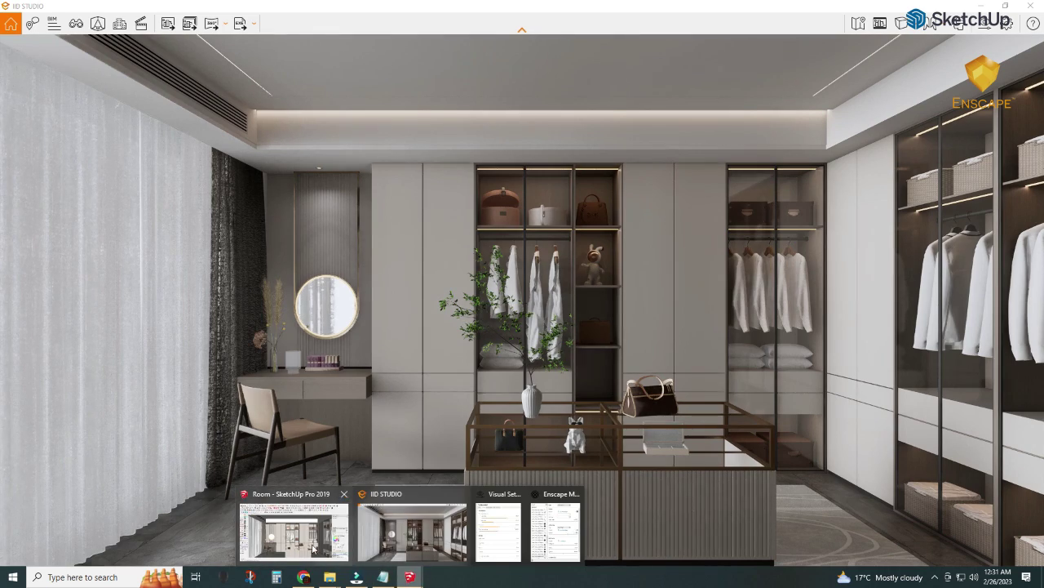
click(293, 531)
scroll(530, 418, up, 2)
- Sample the display case's copper frame and set the Copper material's roughness to 20.4%
scroll(508, 423, up, 2)
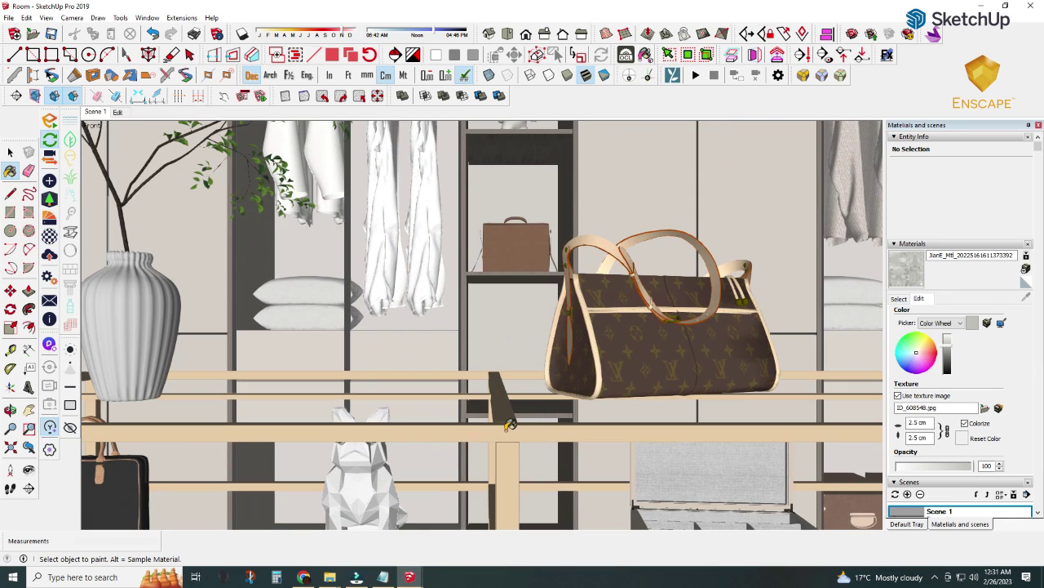
alt+click(508, 426)
click(49, 237)
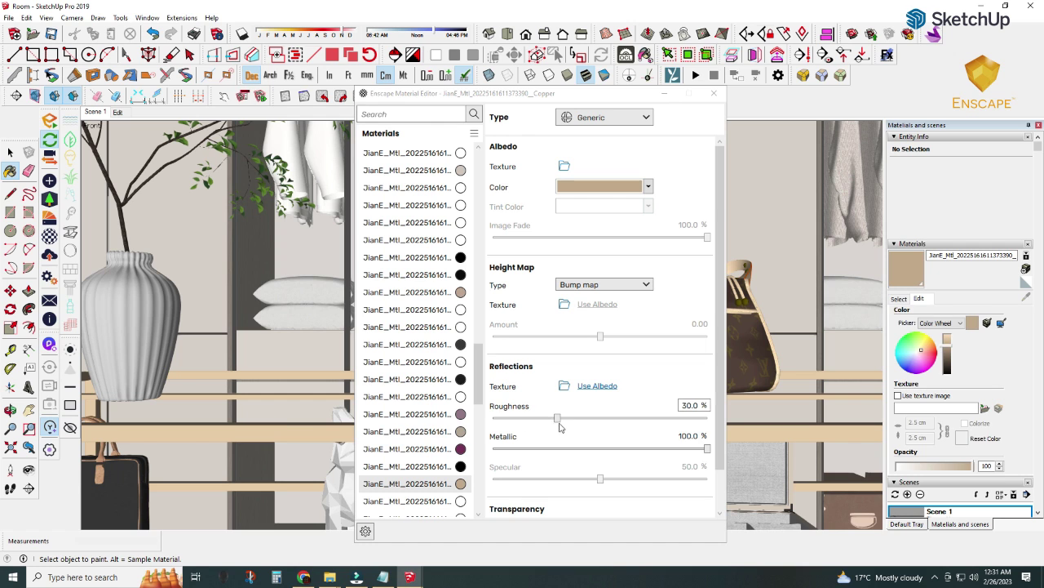
drag(557, 418, 536, 421)
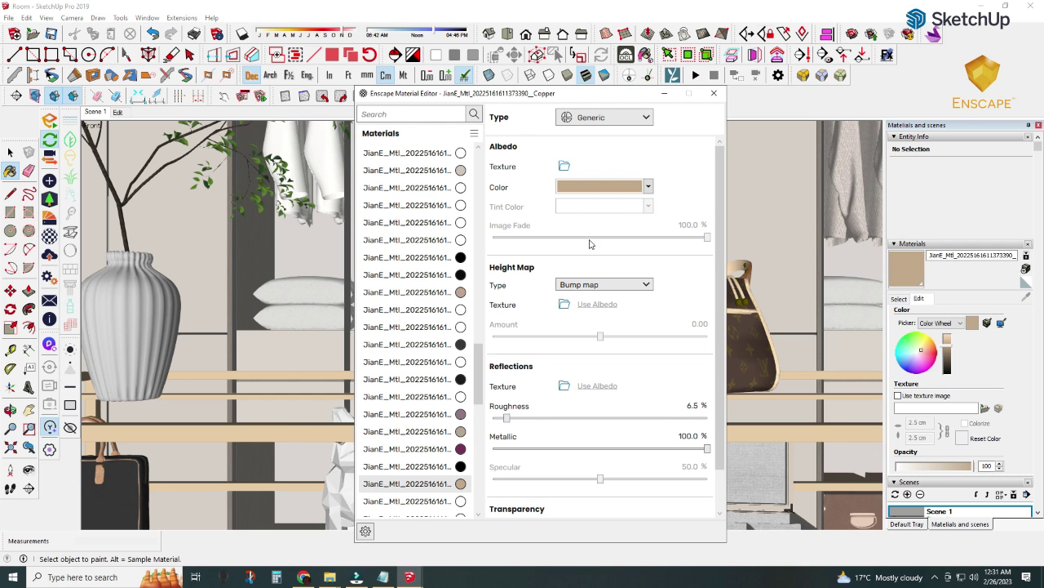
click(1006, 7)
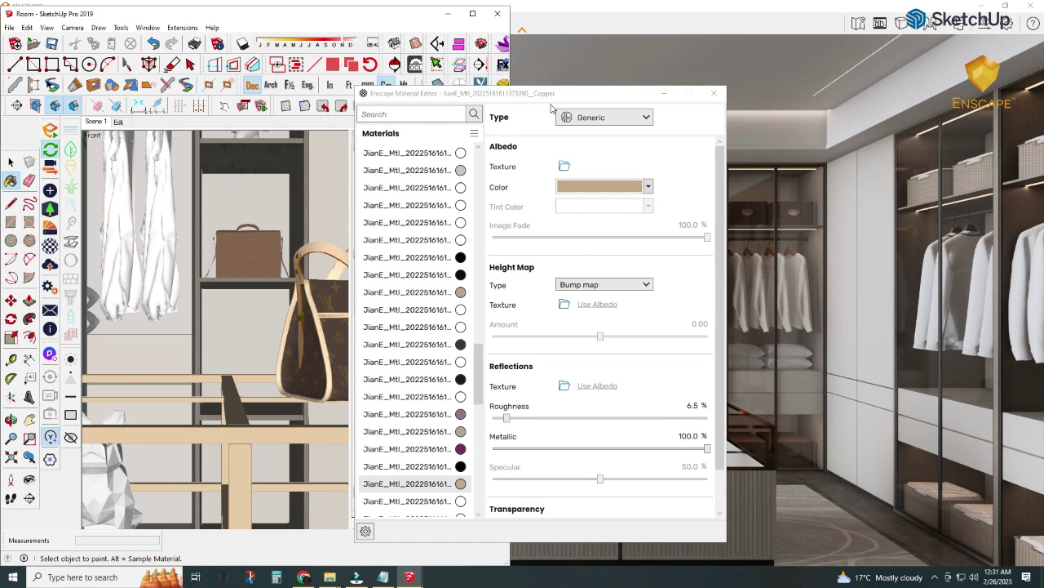
drag(528, 99, 318, 94)
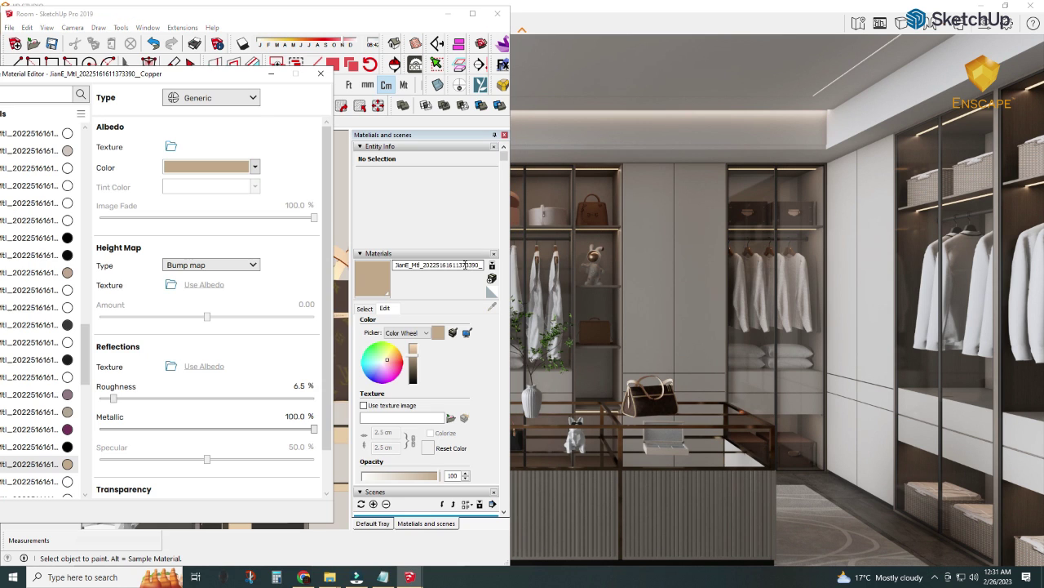
drag(116, 400, 145, 400)
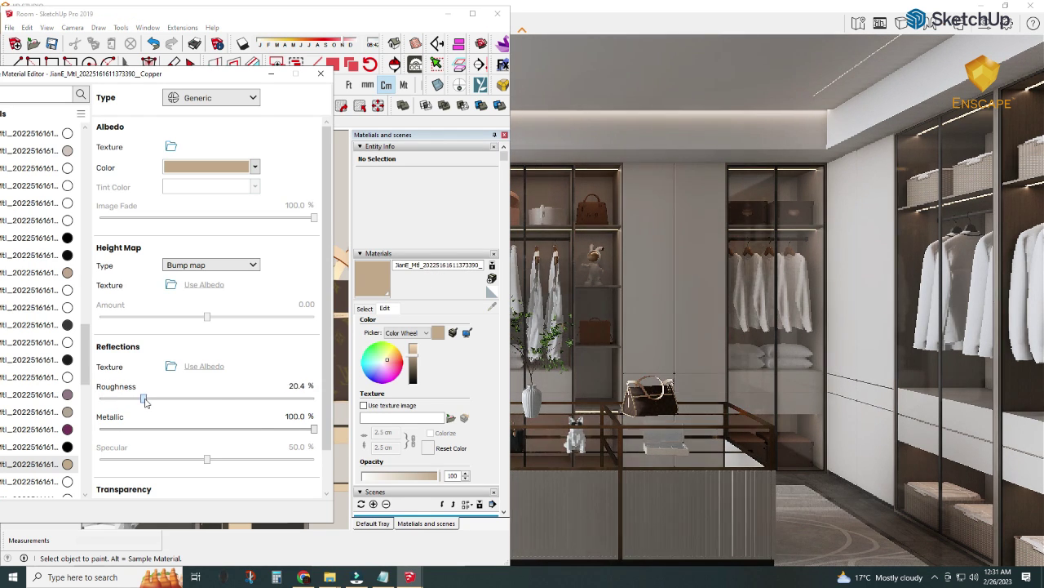
scroll(315, 337, down, 2)
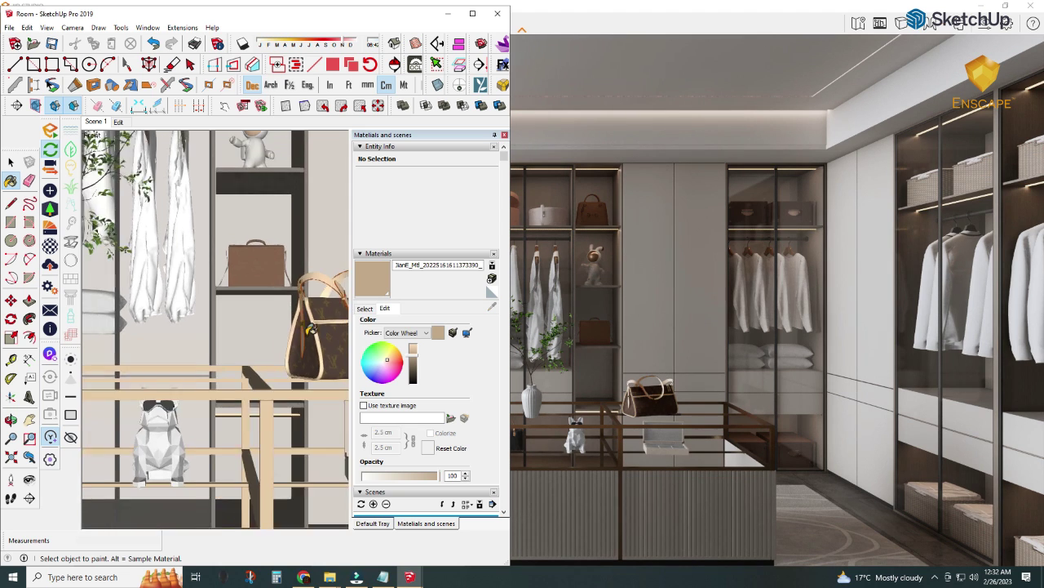
scroll(315, 338, down, 2)
scroll(315, 337, down, 3)
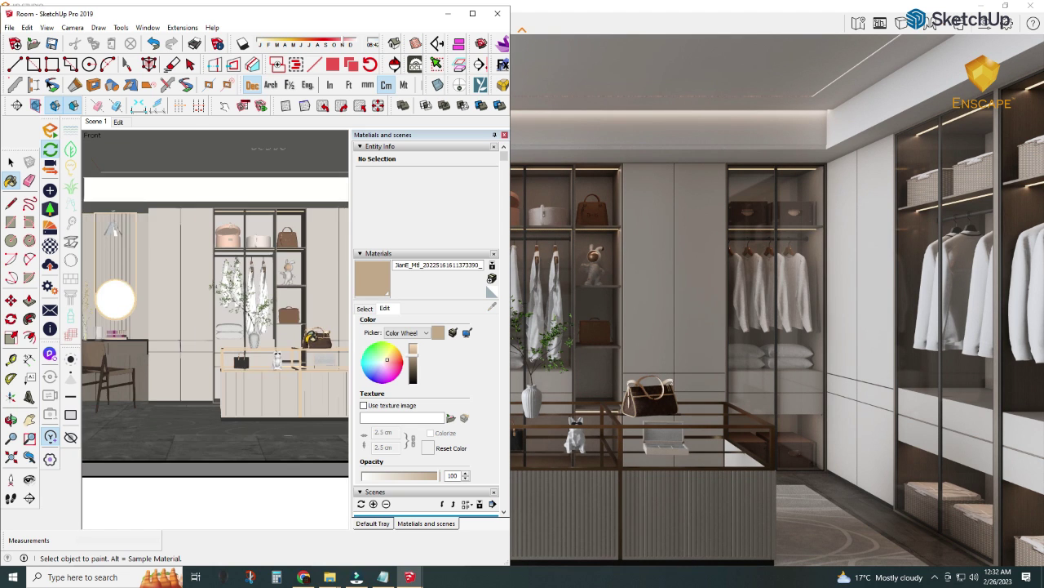
- Drag the IES lights file from the light folder into the dressing room
click(330, 577)
drag(1009, 139, 296, 302)
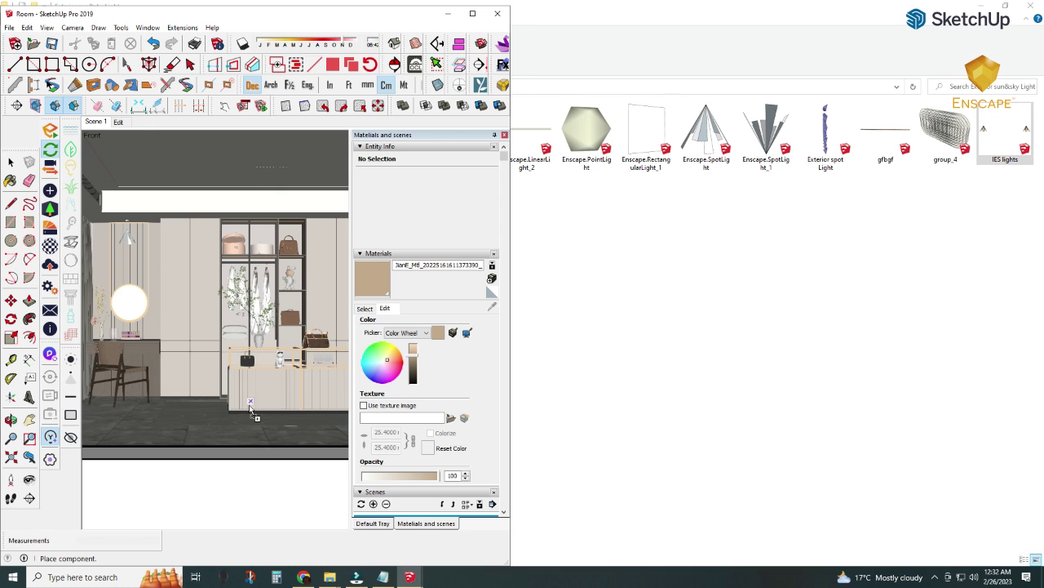
click(211, 418)
key(o)
drag(221, 415, 233, 405)
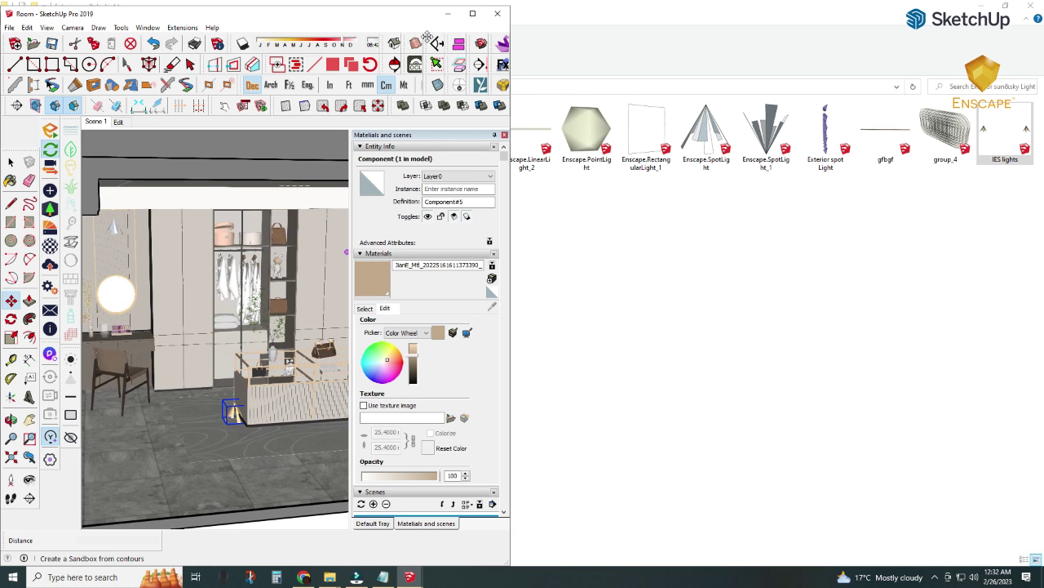
- Move the IES light fixture up the blue axis to the ceiling bulkhead
click(471, 13)
key(m)
click(480, 404)
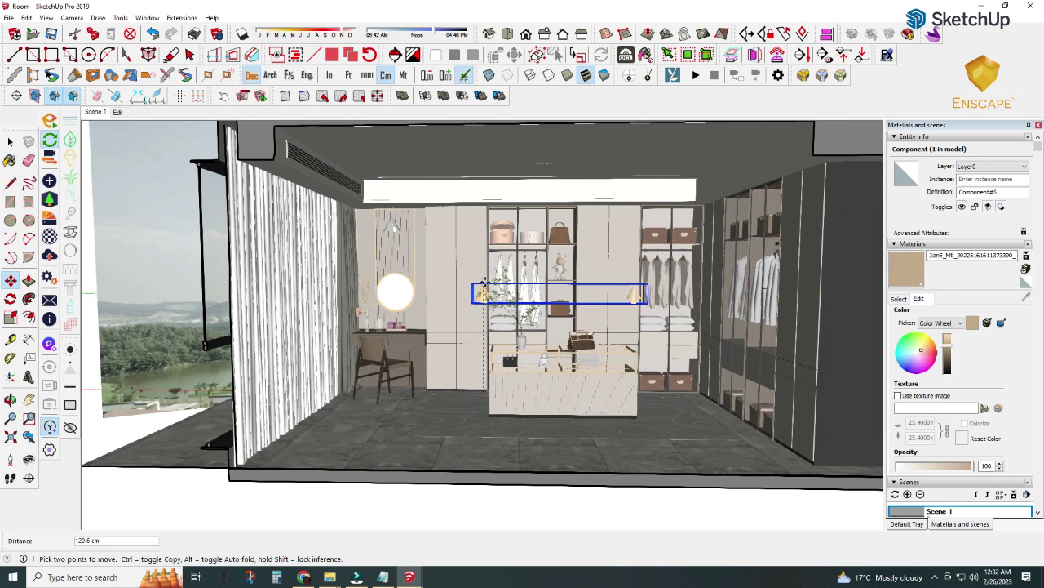
click(473, 197)
scroll(472, 197, up, 5)
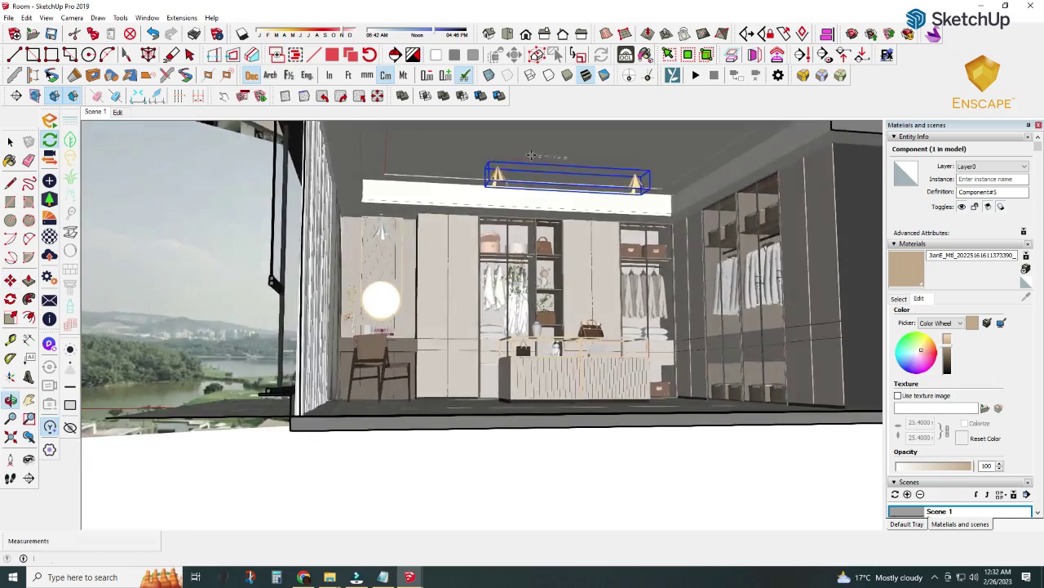
middle_drag(490, 200, 517, 209)
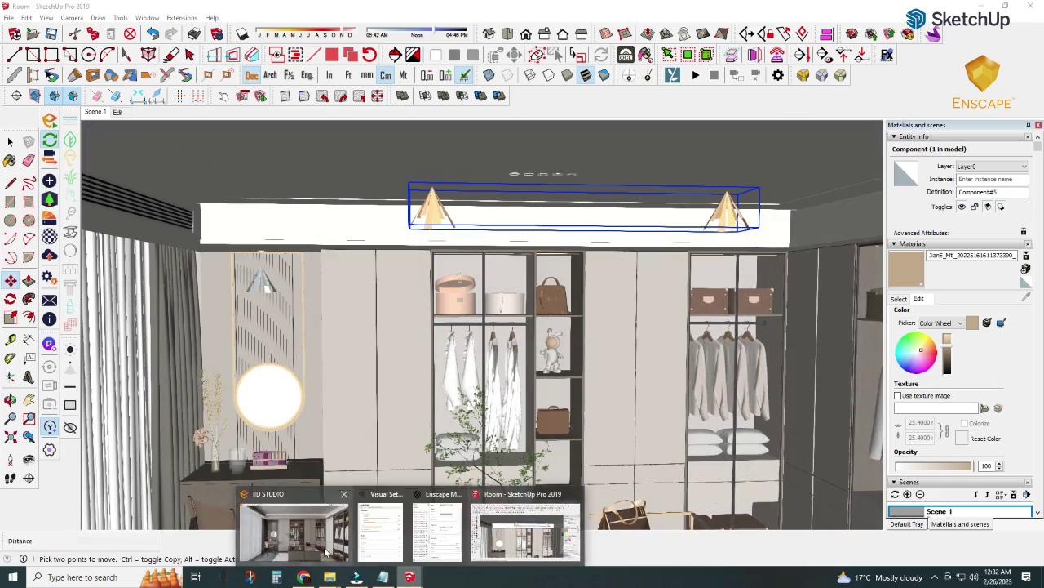
- Check the lights in the Enscape render, then open the lamp component for editing
click(294, 530)
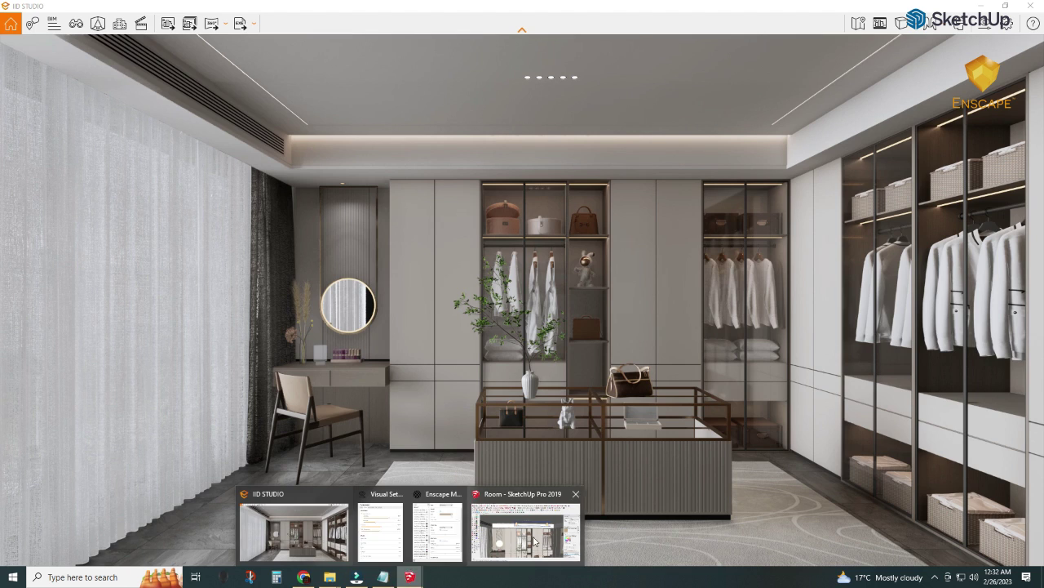
click(526, 530)
double_click(431, 218)
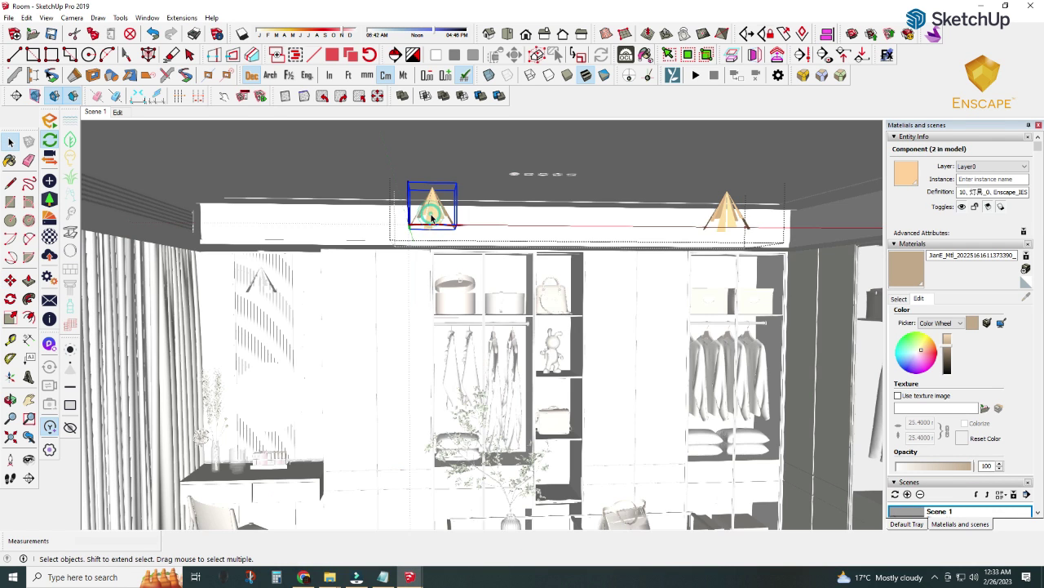
- In Enscape's Visual Settings, reset Highlights and Shadows to 0%
click(209, 183)
mouse_move(410, 576)
click(294, 506)
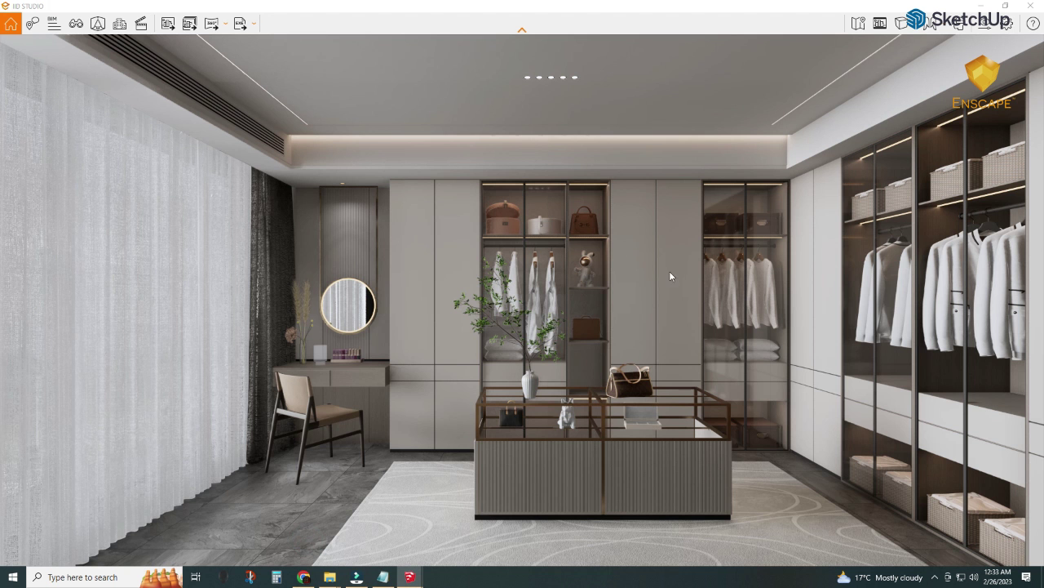
click(985, 24)
double_click(620, 168)
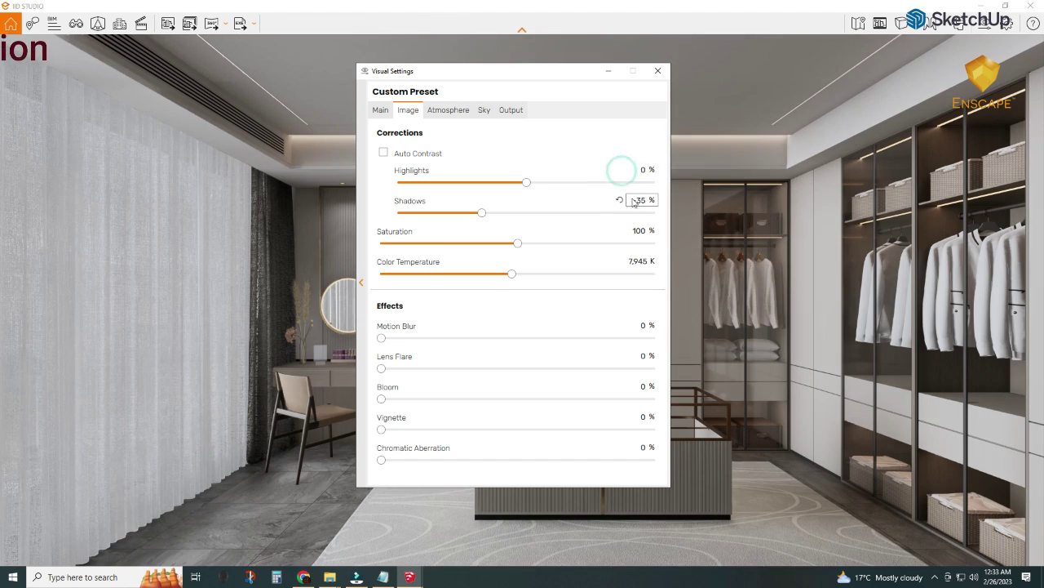
double_click(620, 198)
- Raise Artificial Light Brightness to 116% and Exposure to 54%
click(443, 115)
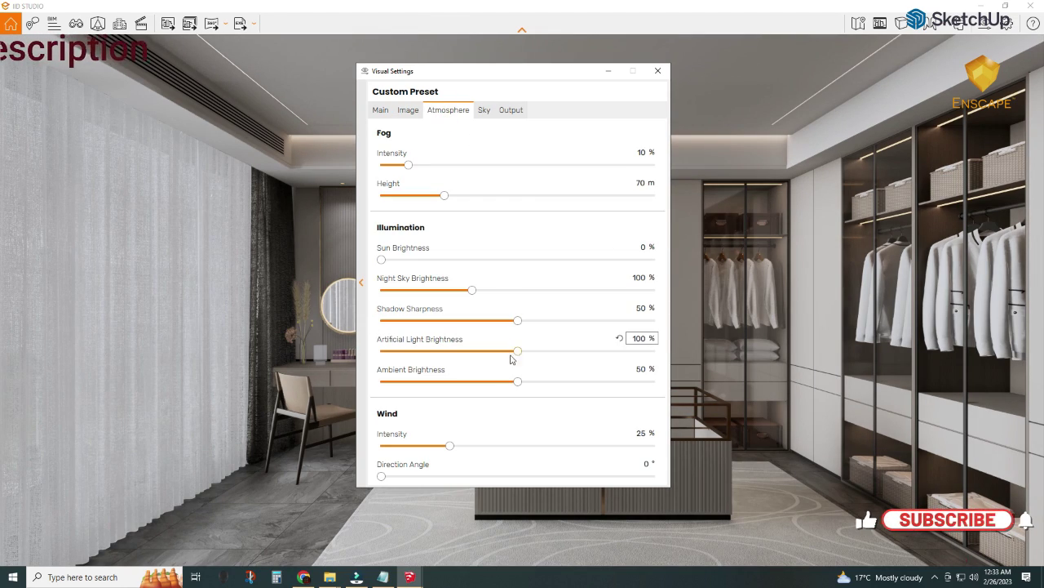
drag(527, 350, 539, 350)
mouse_move(426, 77)
mouse_down()
mouse_move(681, 76)
mouse_move(624, 78)
mouse_up()
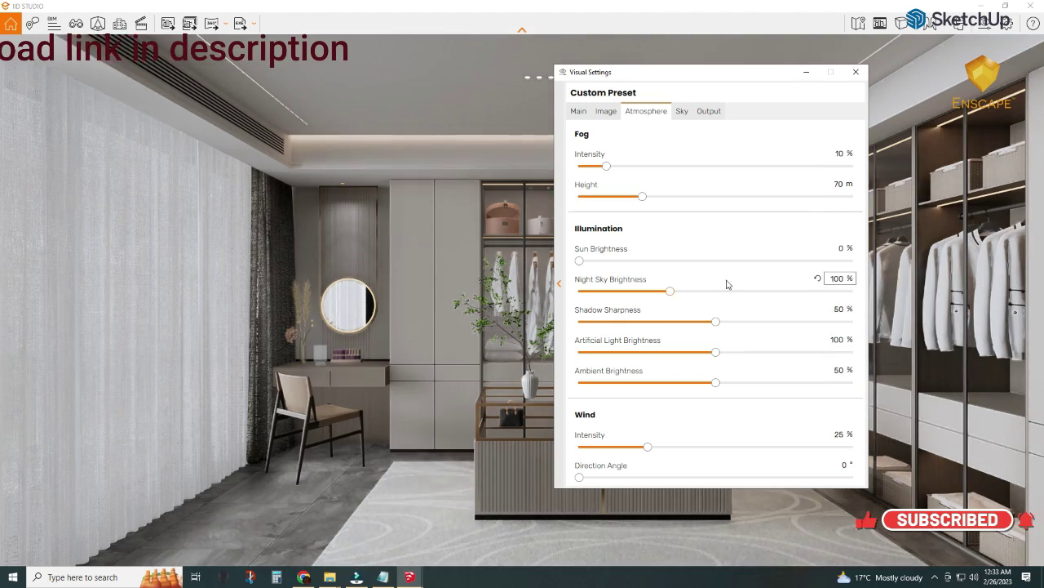
click(577, 111)
drag(721, 281, 729, 282)
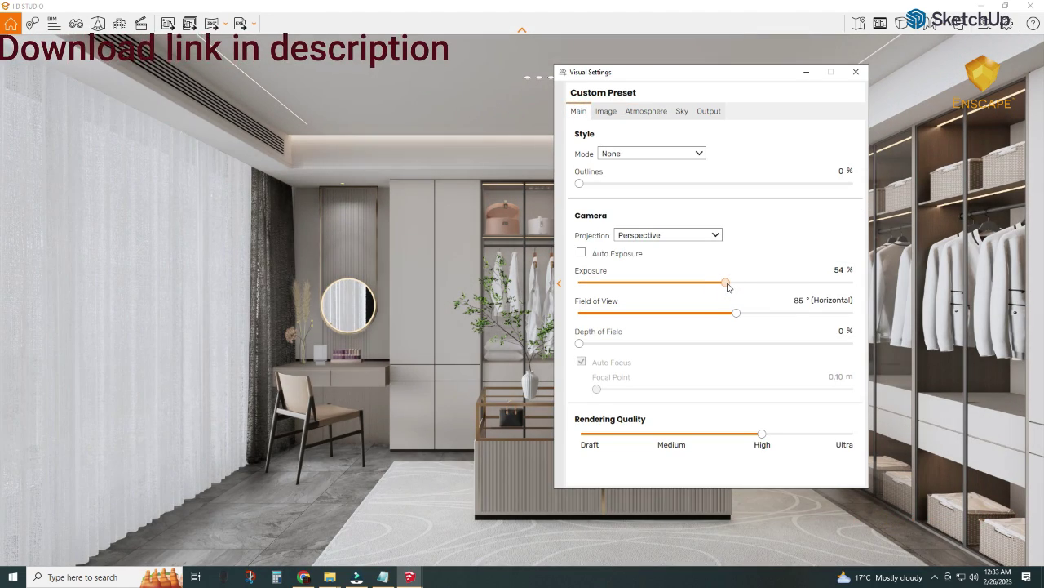
key(Escape)
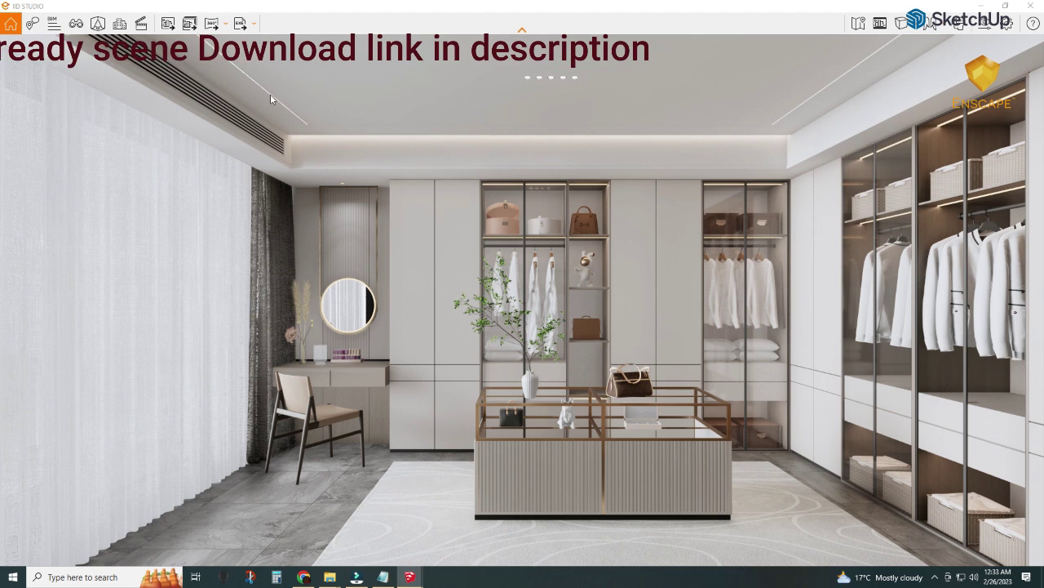
- Switch the Output Resolution to Custom, starting from the 1920 × 1080 values
click(167, 24)
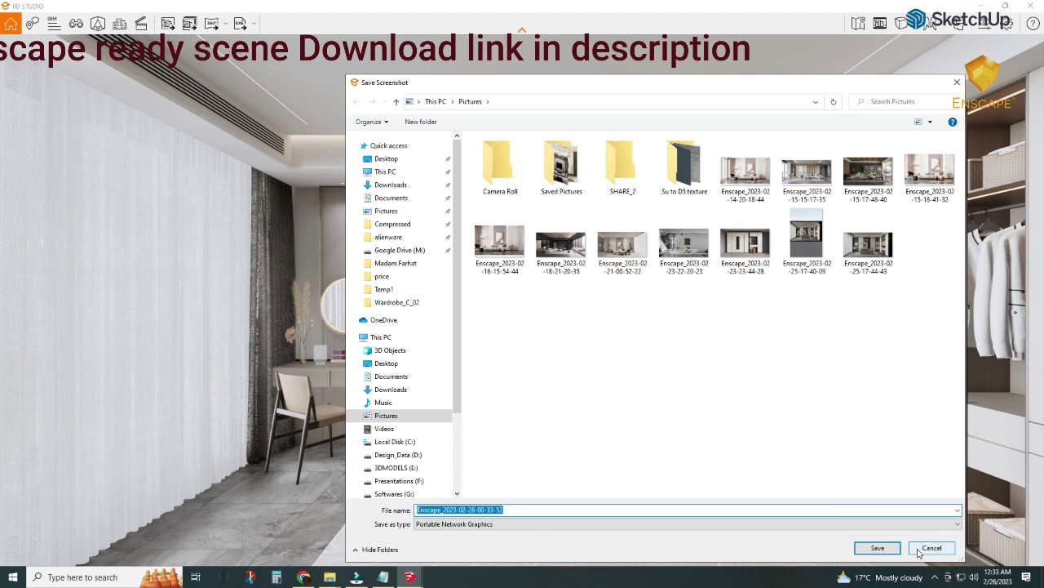
click(934, 547)
click(682, 111)
click(709, 110)
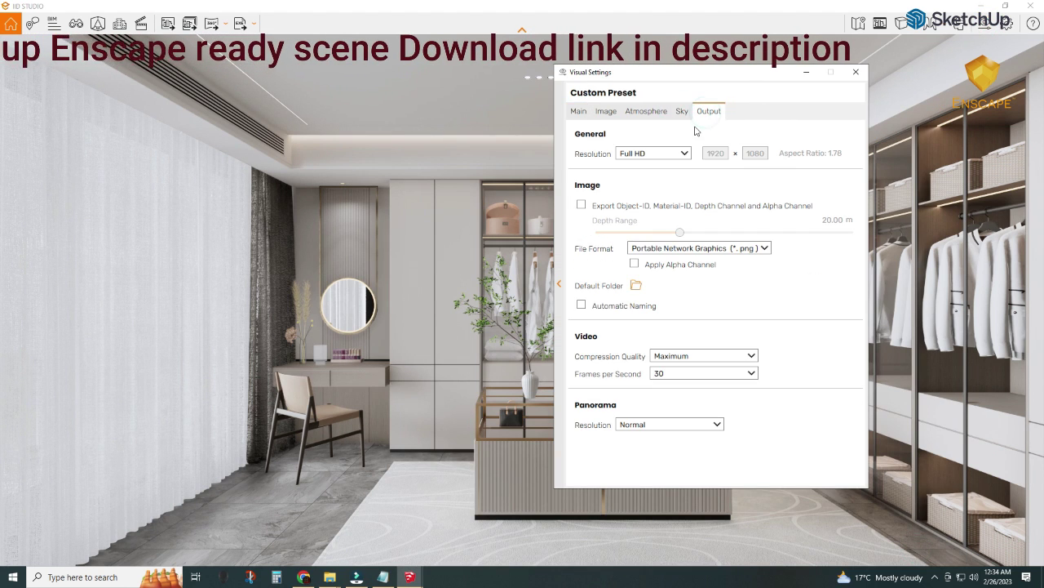
click(686, 154)
click(636, 176)
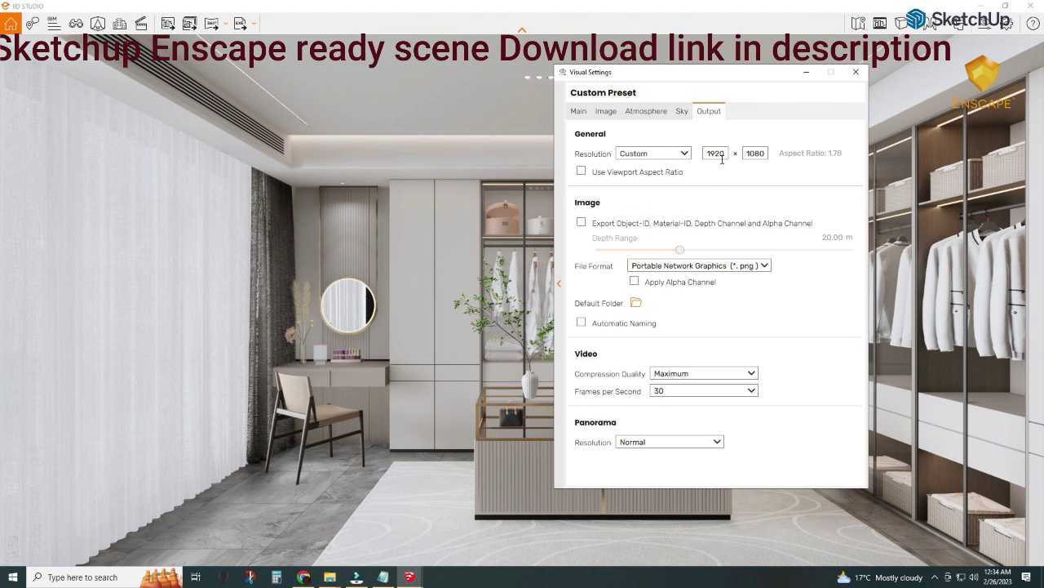
double_click(710, 154)
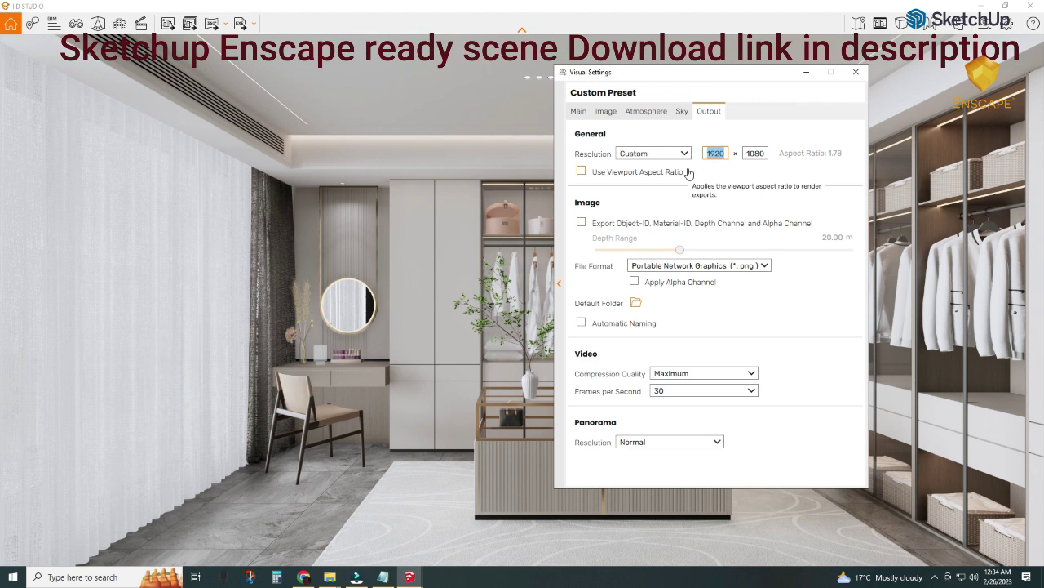
text(4000)
double_click(758, 155)
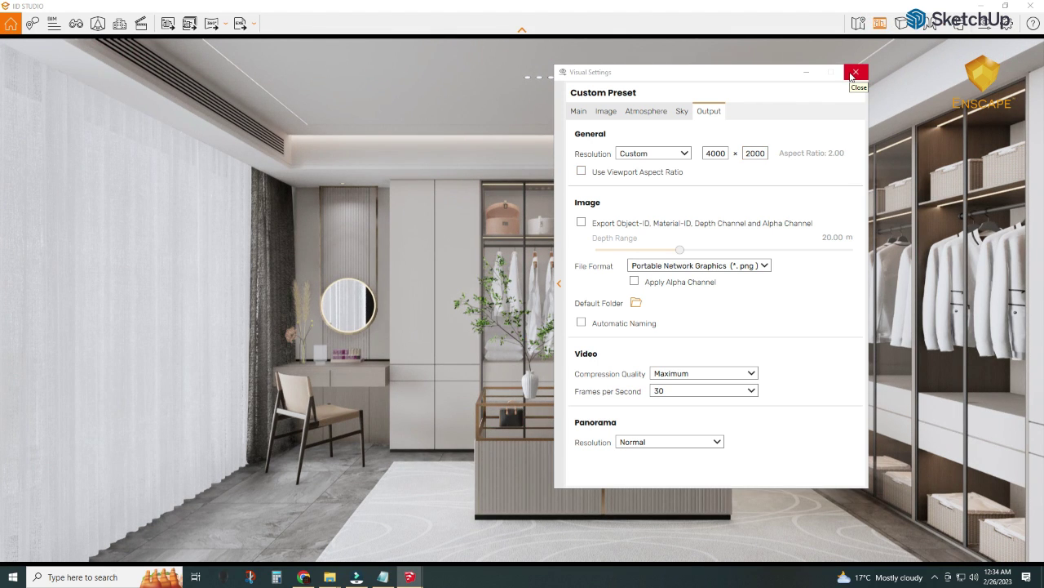
- Set the custom output resolution to 4200 × 2160
click(682, 153)
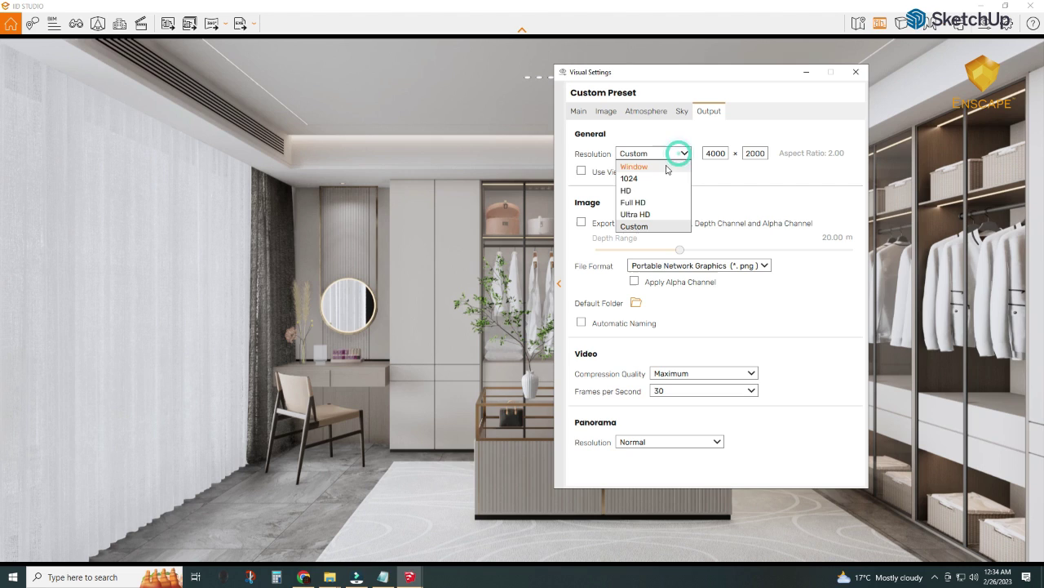
click(640, 211)
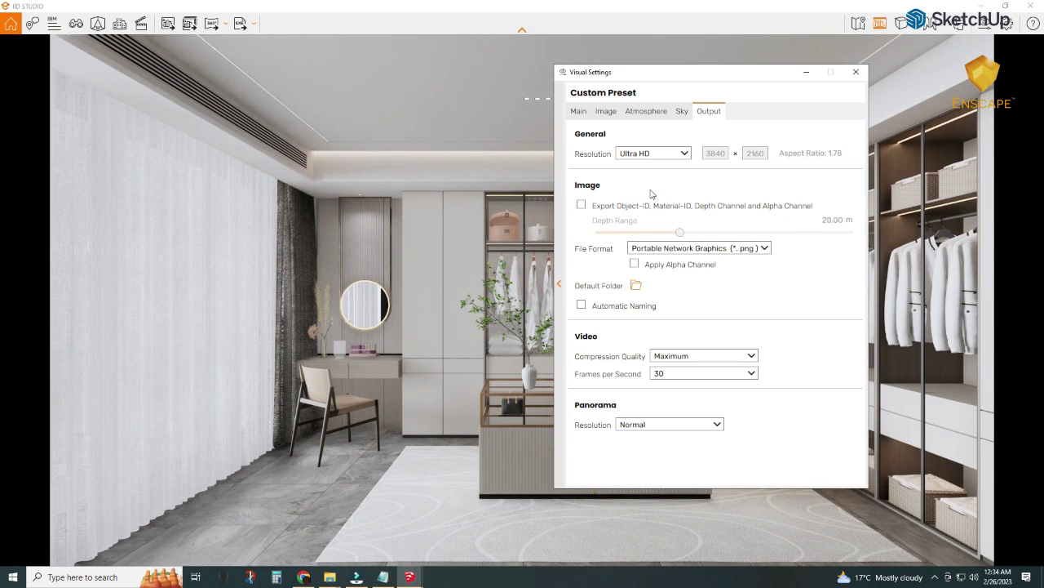
click(685, 154)
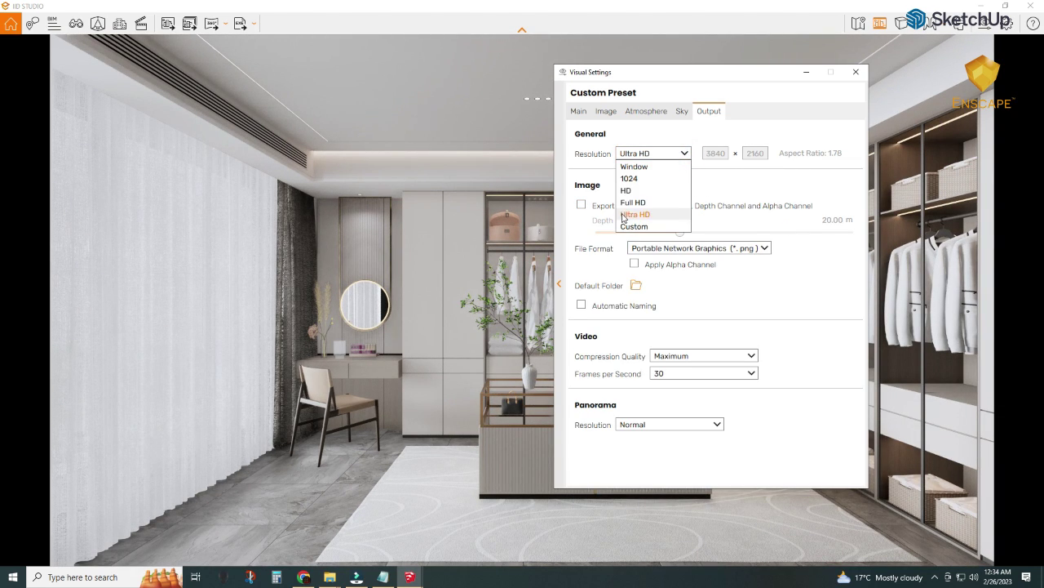
click(634, 226)
text(4000)
click(759, 153)
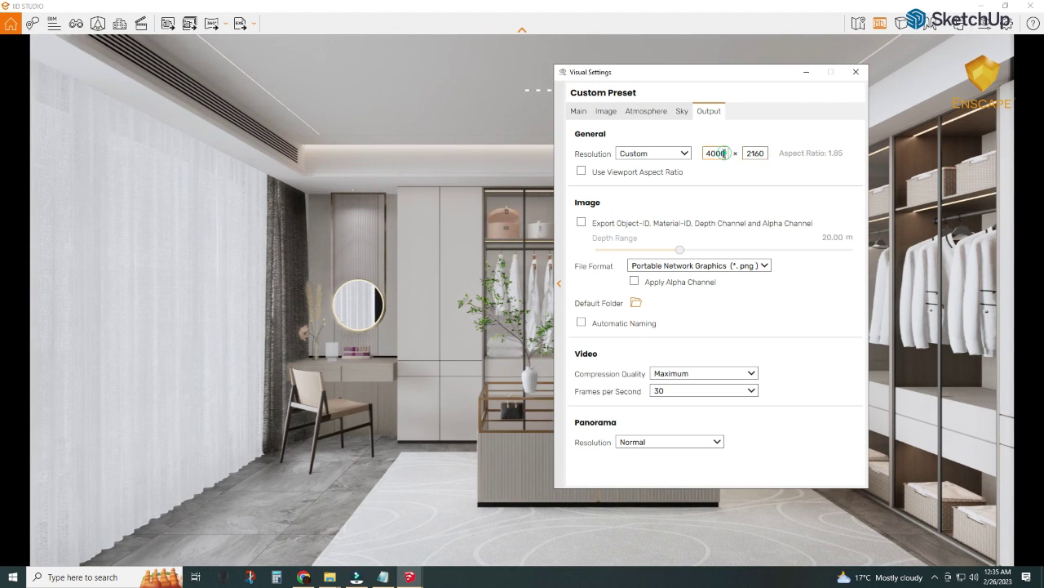
text(4200)
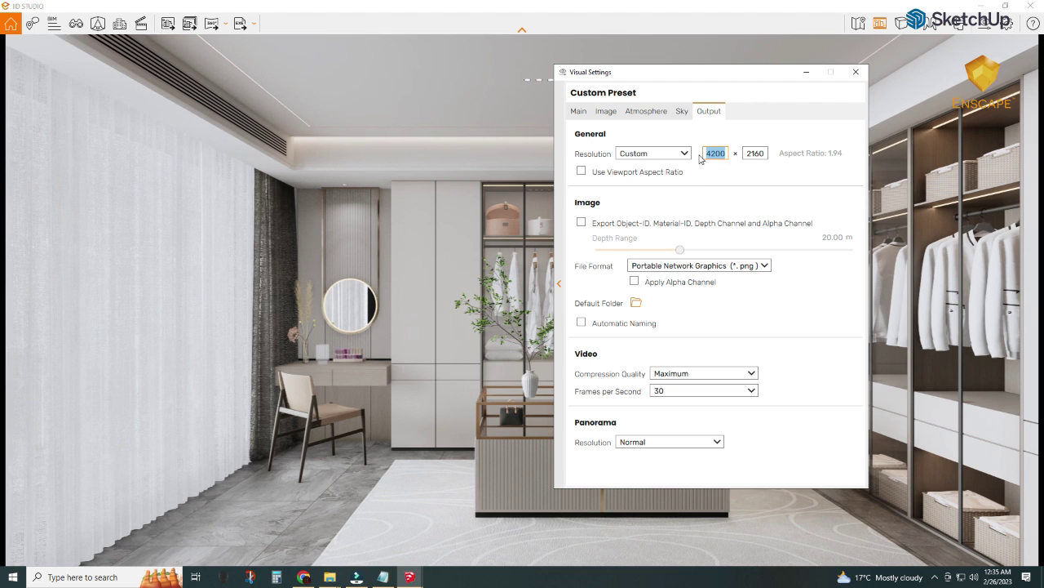
- Save the screenshot to start exporting the high-resolution render
click(856, 72)
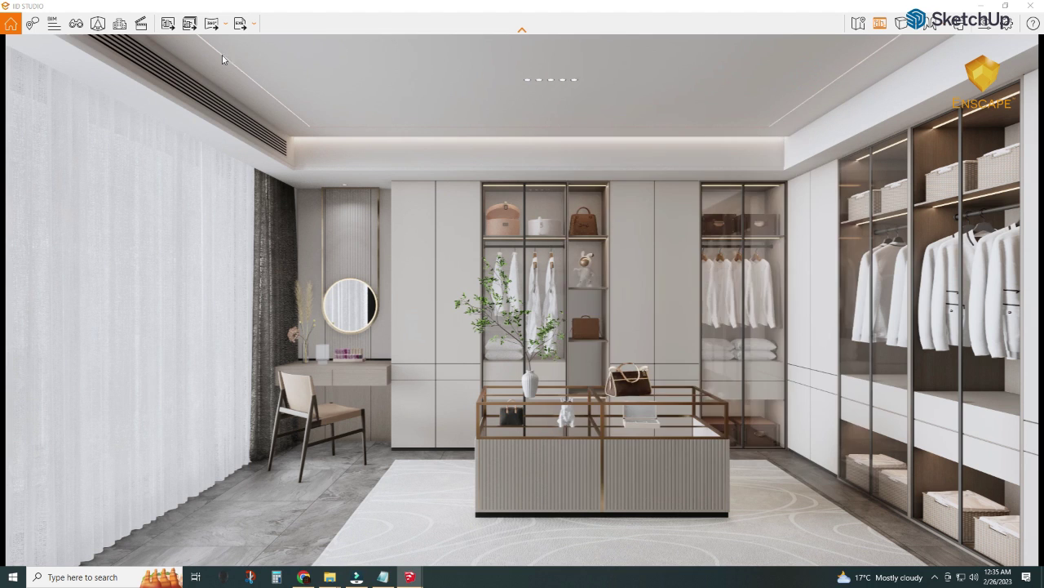
click(167, 23)
click(876, 548)
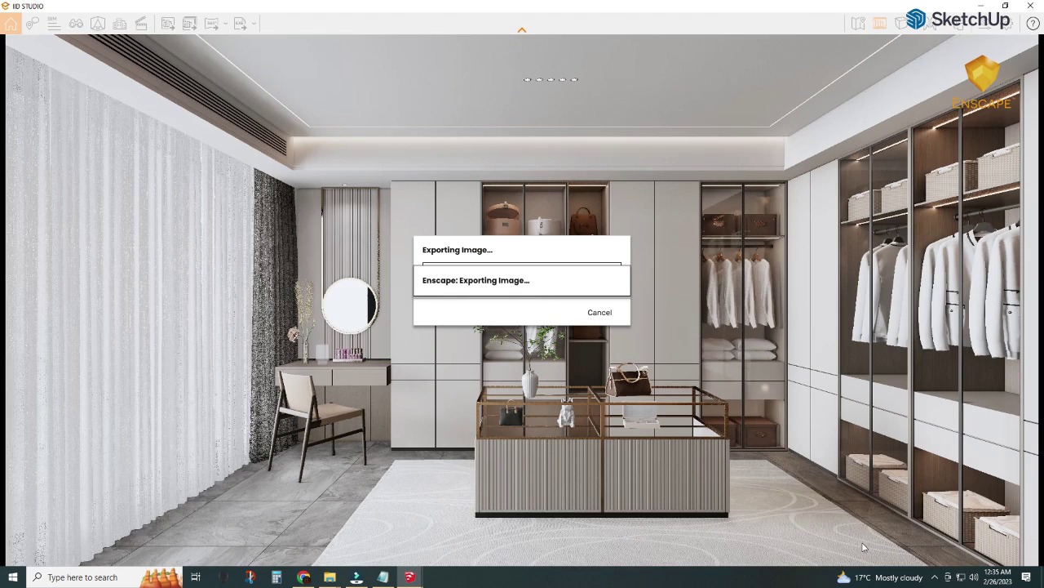
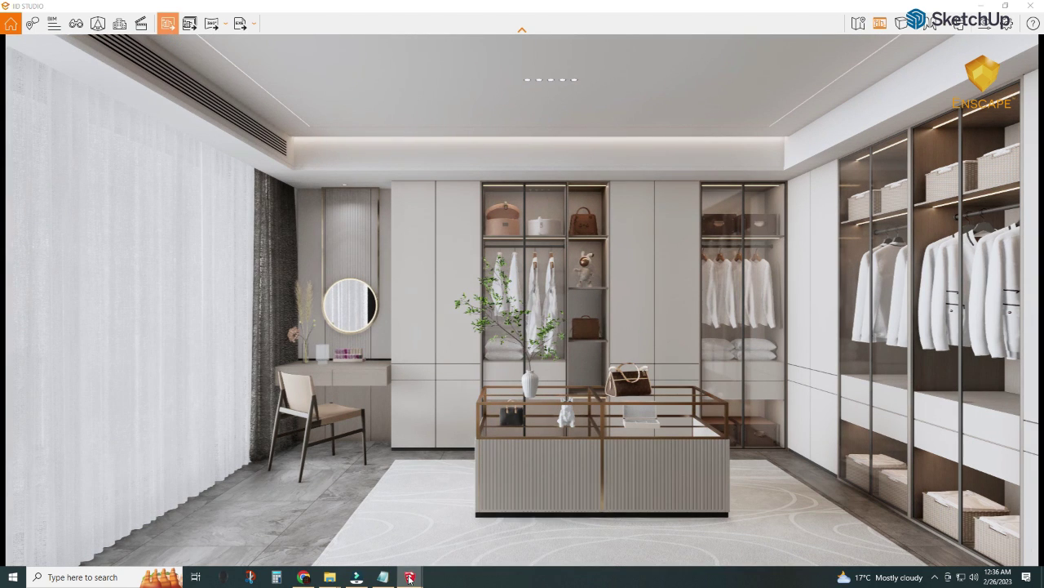
- Use Material Replacer to swap the copper material for Copper_enscape_Metal on the cabinet frames
click(299, 553)
click(436, 531)
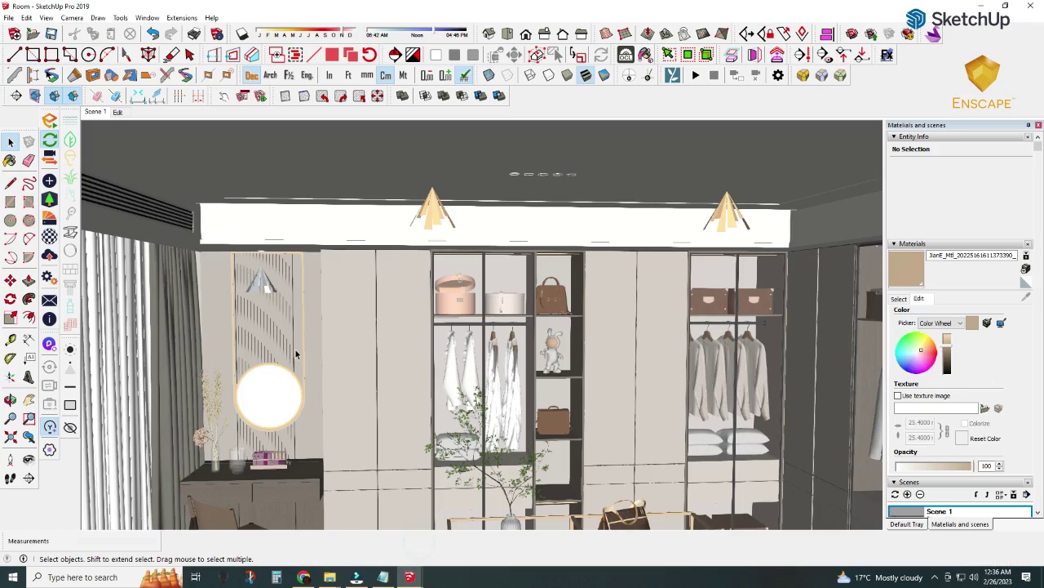
click(146, 18)
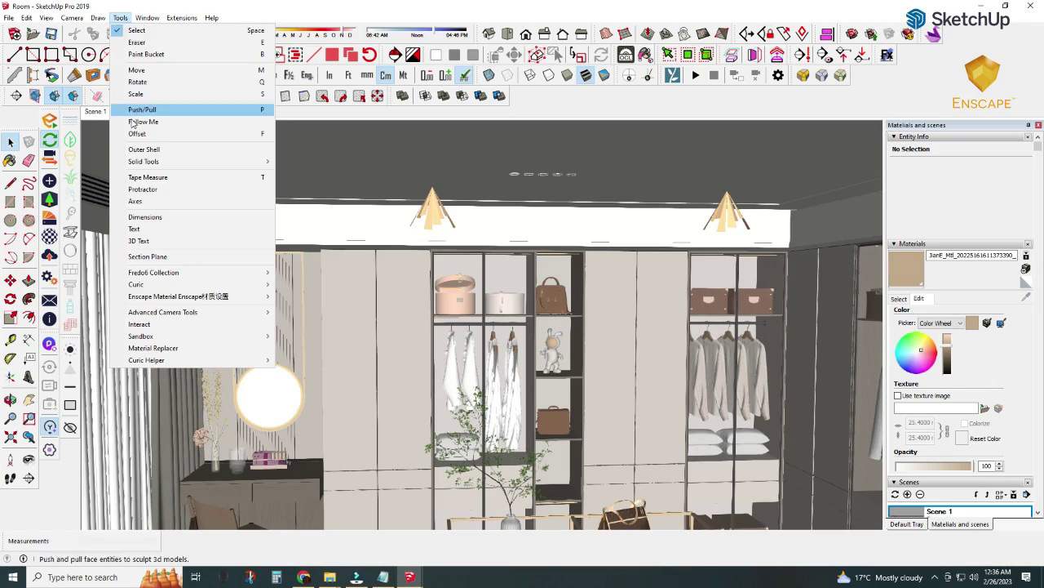
click(155, 109)
scroll(489, 408, up, 5)
scroll(489, 408, up, 2)
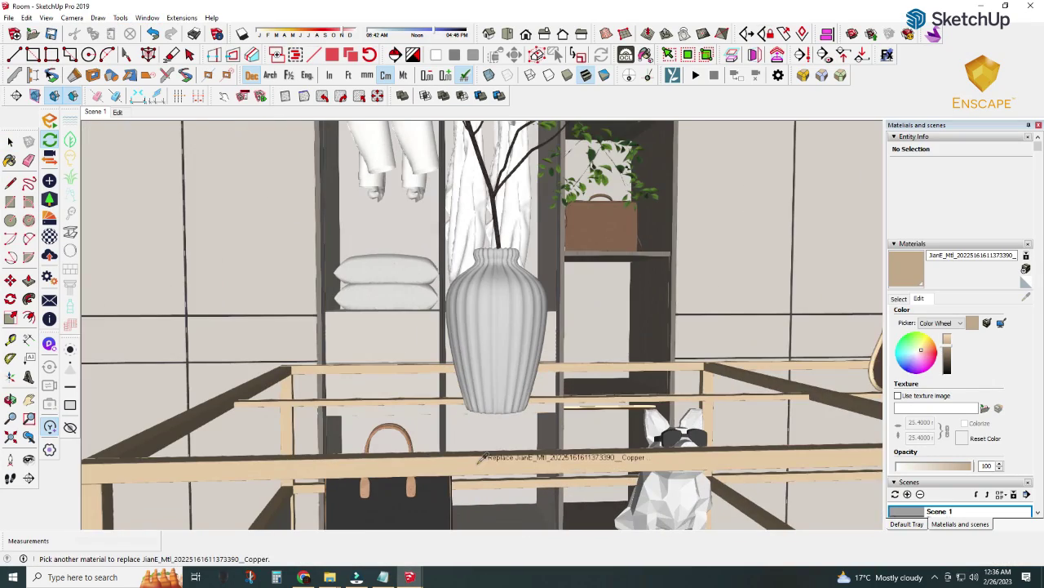
scroll(408, 326, down, 2)
shift+middle_drag(122, 138, 269, 214)
scroll(270, 214, up, 3)
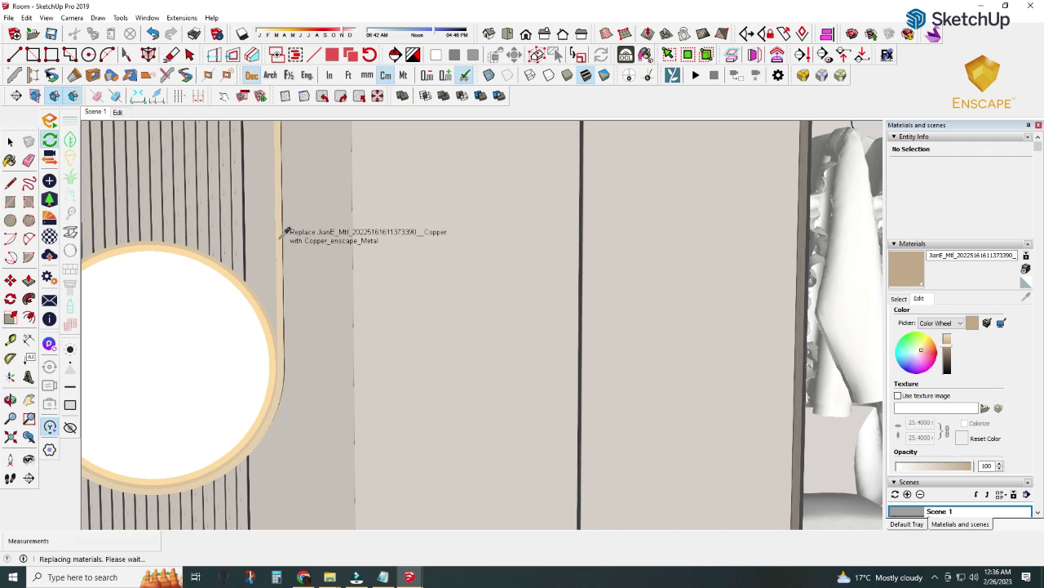
scroll(306, 228, down, 2)
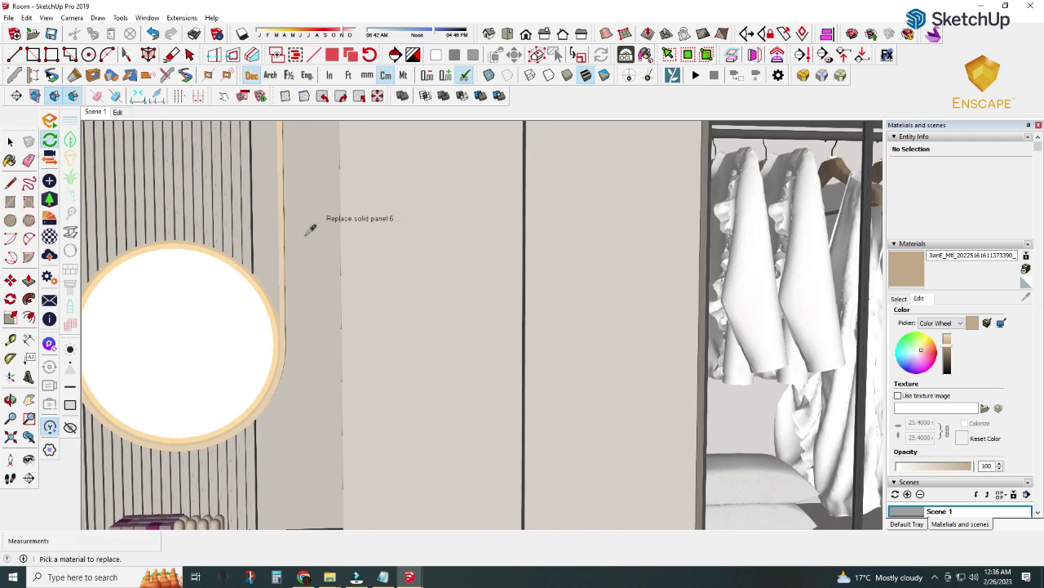
scroll(309, 230, down, 3)
mouse_move(356, 577)
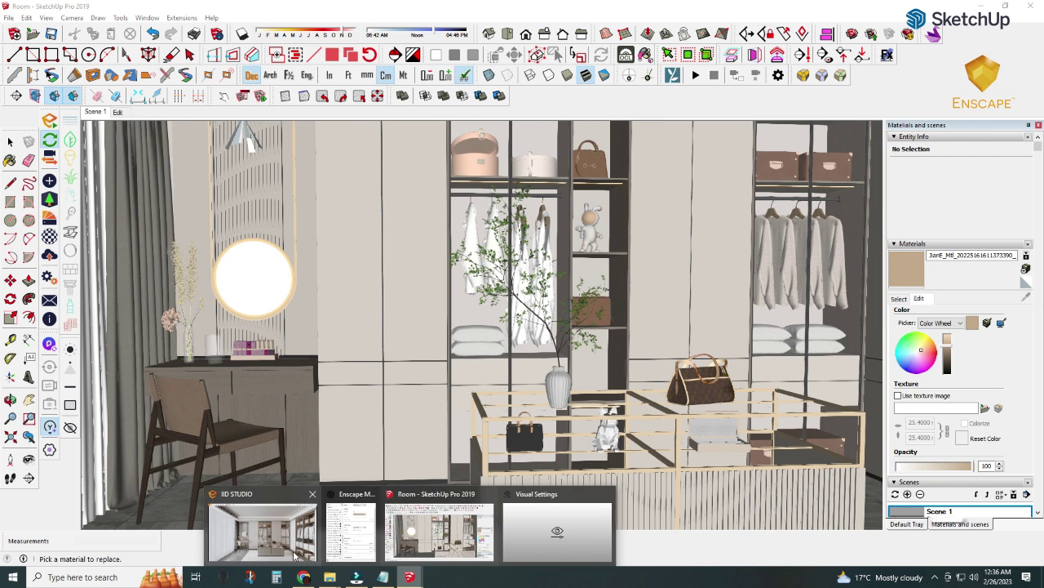
- Capture a screenshot of the current Enscape render
click(261, 530)
click(981, 29)
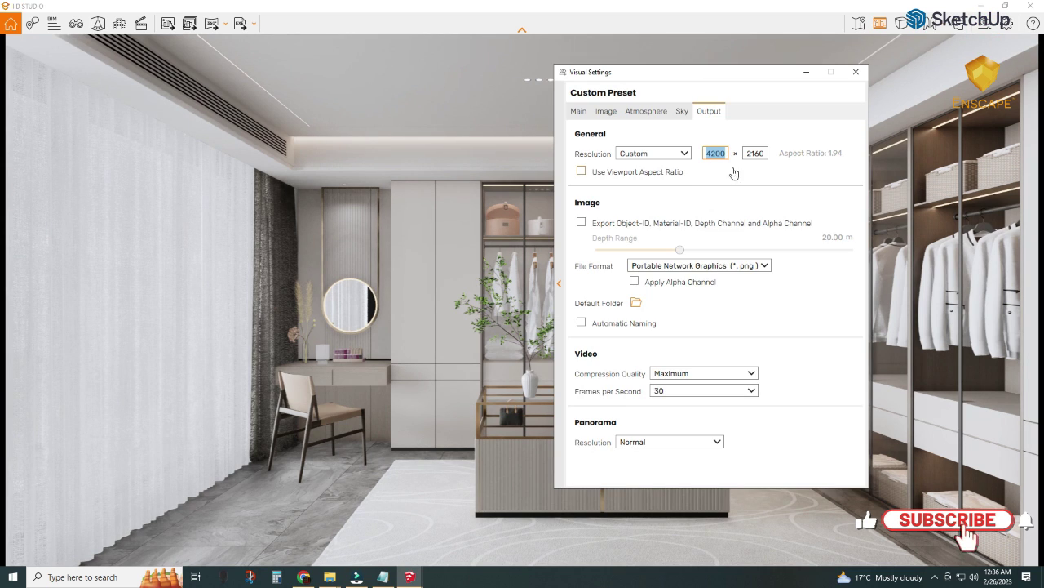
click(577, 111)
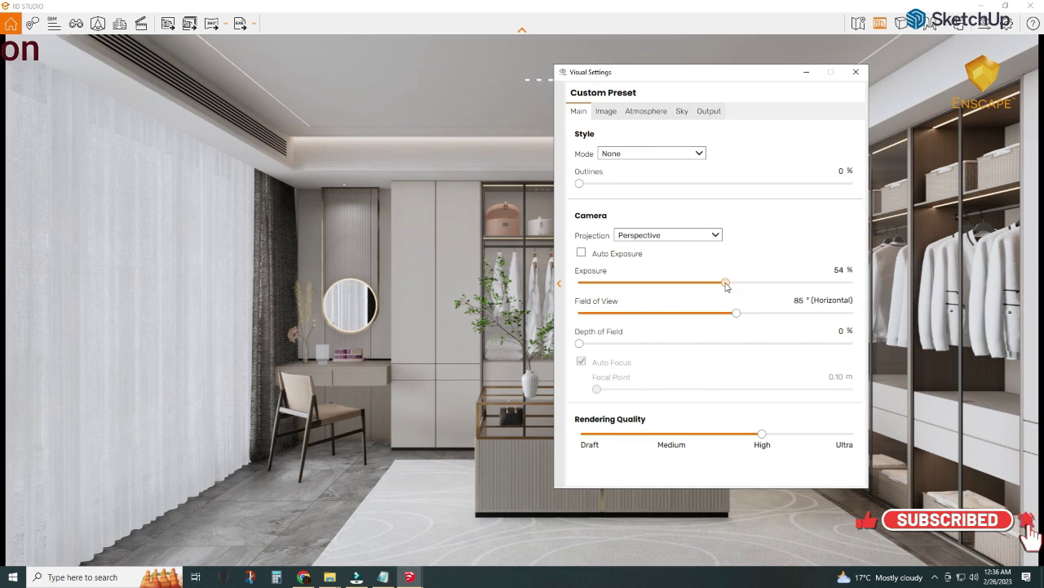
click(806, 72)
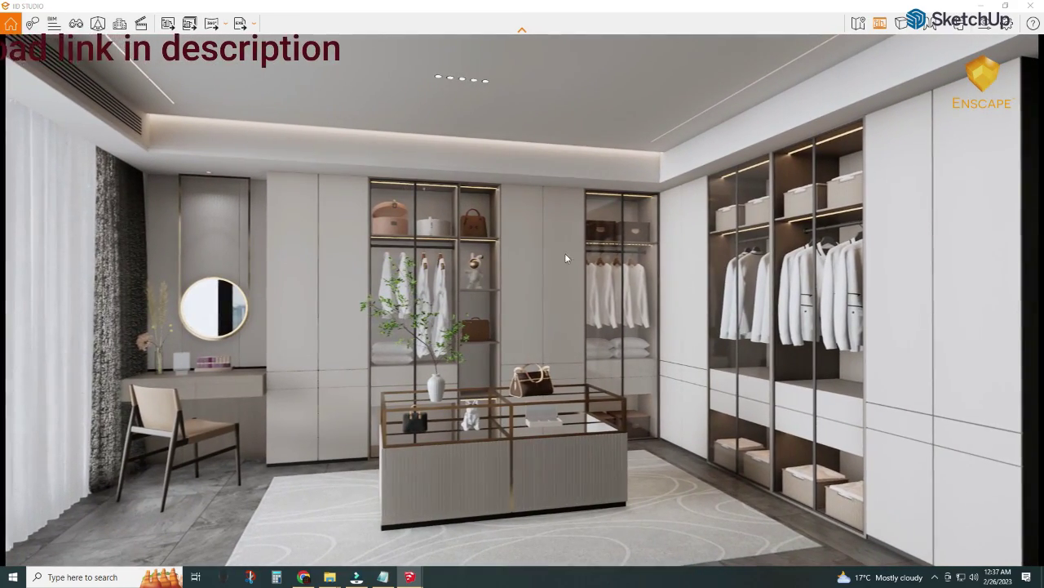
click(168, 25)
key(Return)
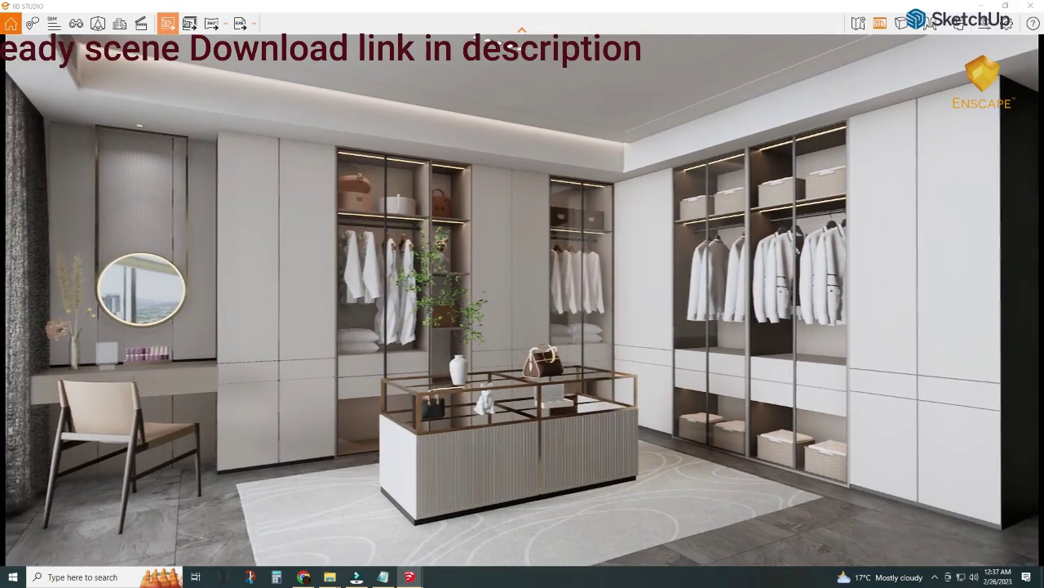
- Switch the Enscape camera to Two-Point projection and save a screenshot
click(985, 24)
click(665, 235)
click(637, 255)
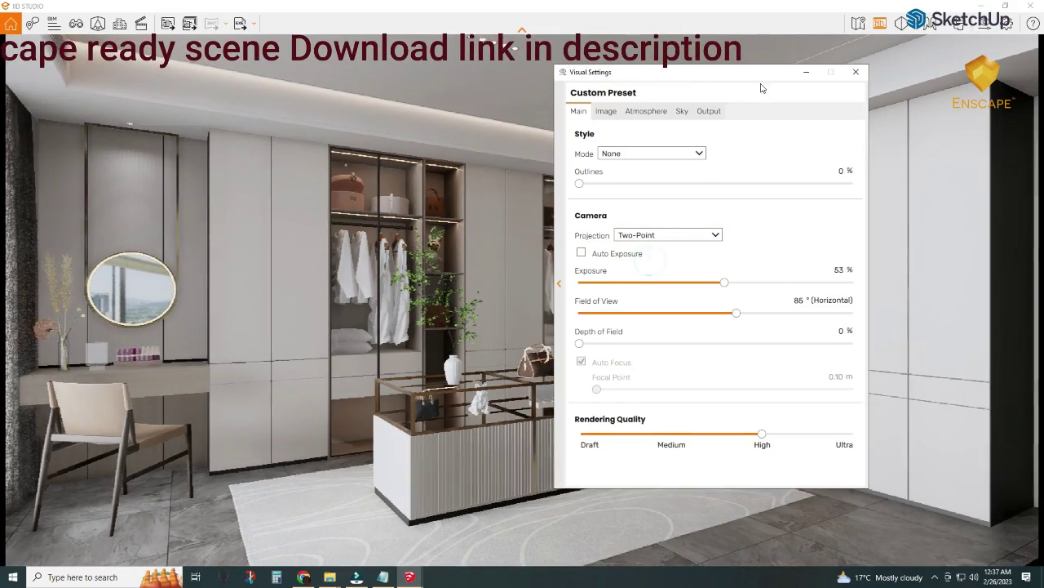
click(856, 71)
click(168, 28)
click(935, 550)
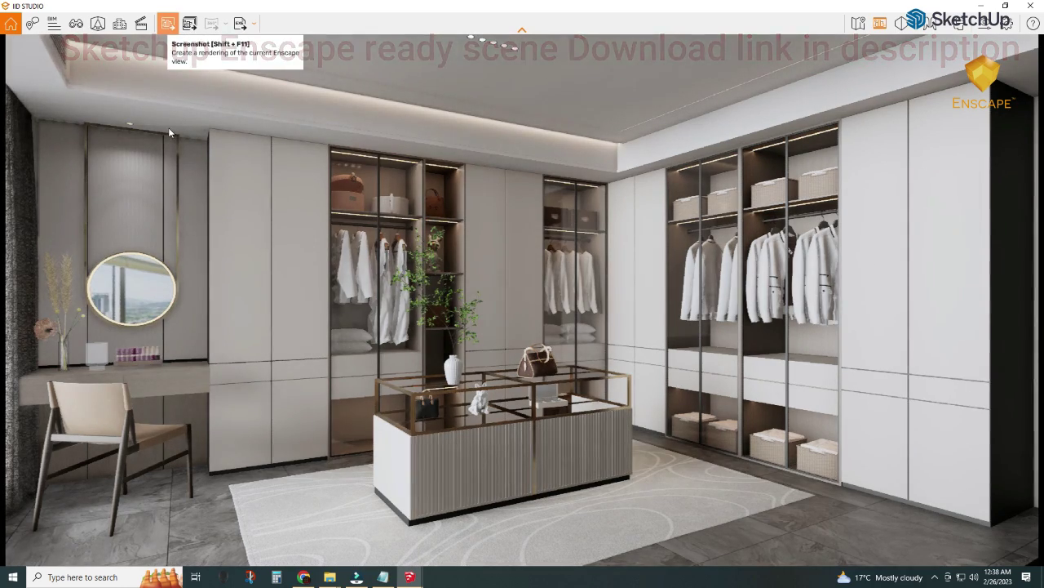
- Go to Scene 1, set the field of view to 74°, and save its screenshot
click(76, 23)
click(32, 183)
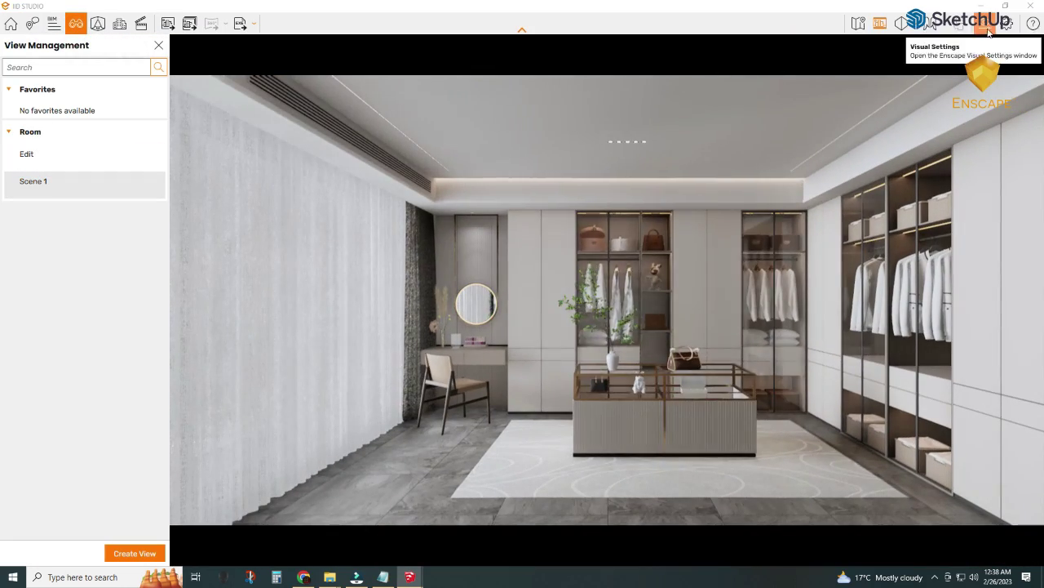
click(910, 23)
drag(736, 317, 715, 315)
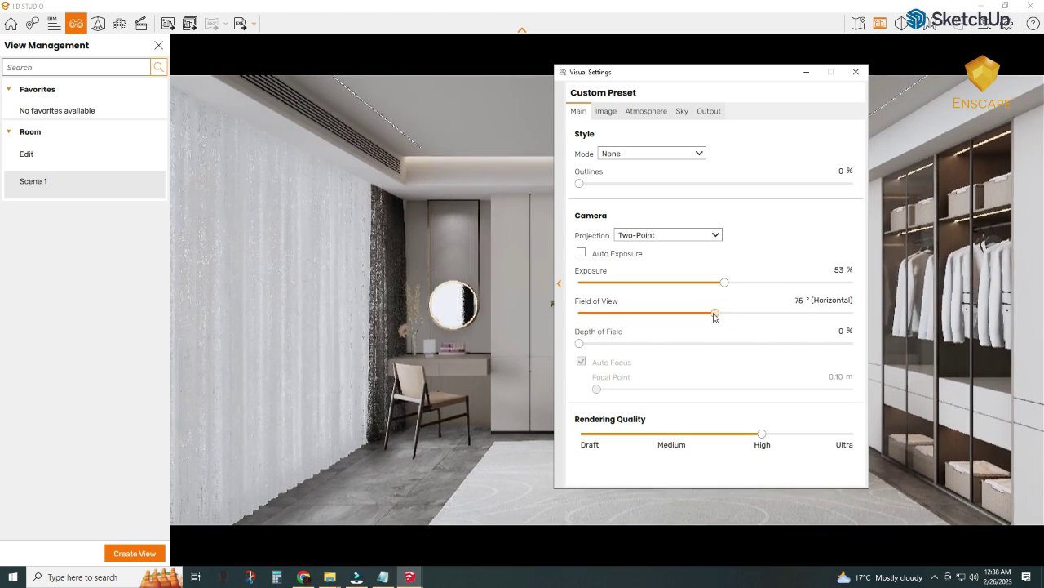
click(159, 44)
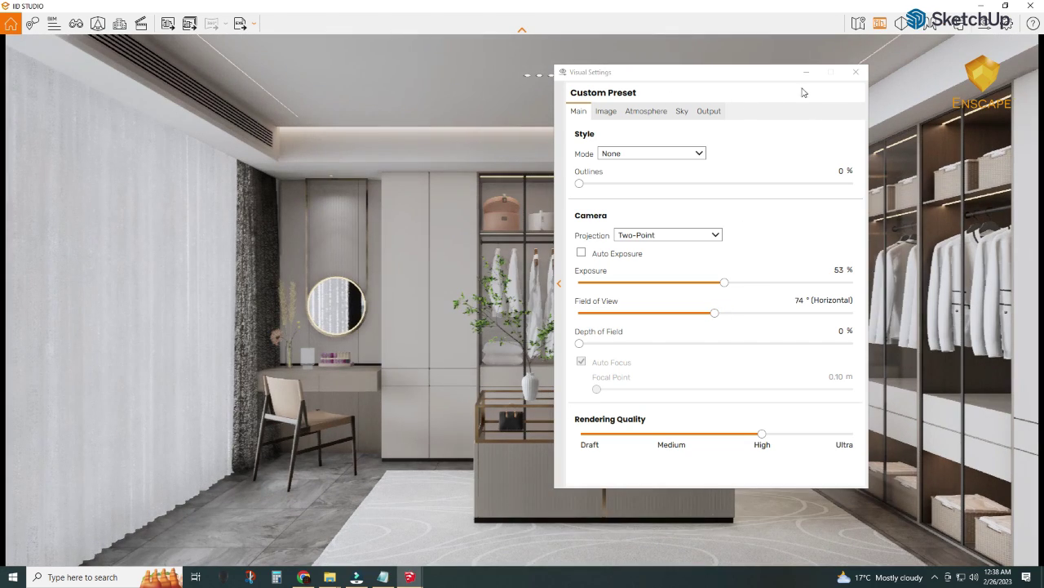
click(855, 72)
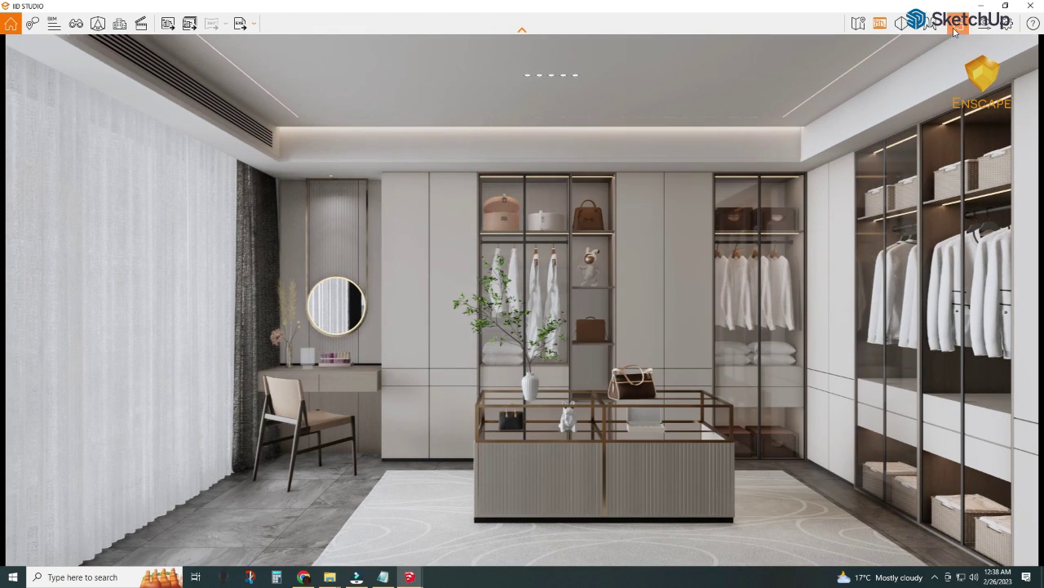
click(167, 23)
click(877, 550)
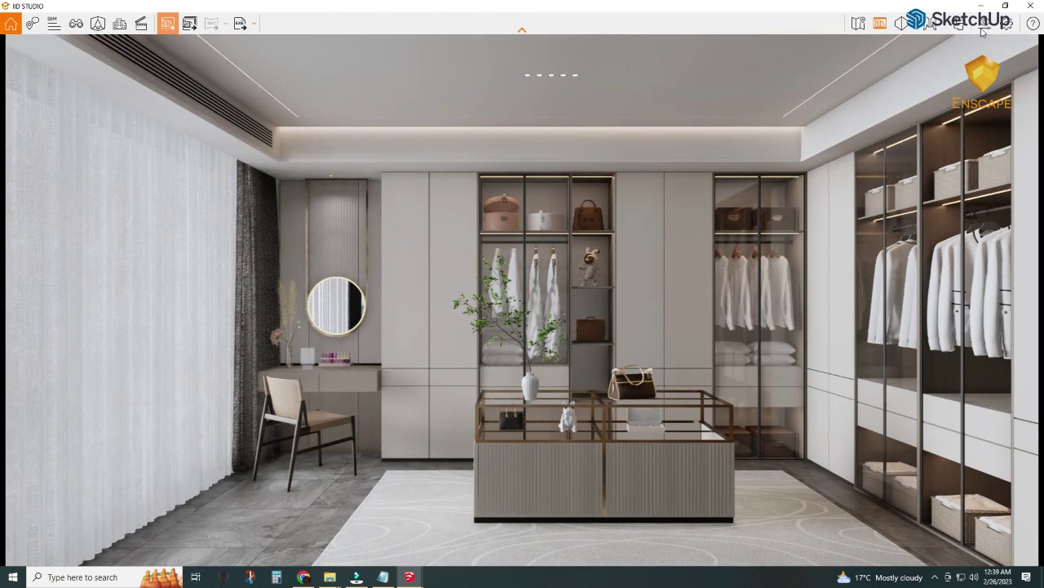
- Set curtain material px 0928025's height map to Bump map, then maximize Enscape
click(1008, 6)
click(55, 242)
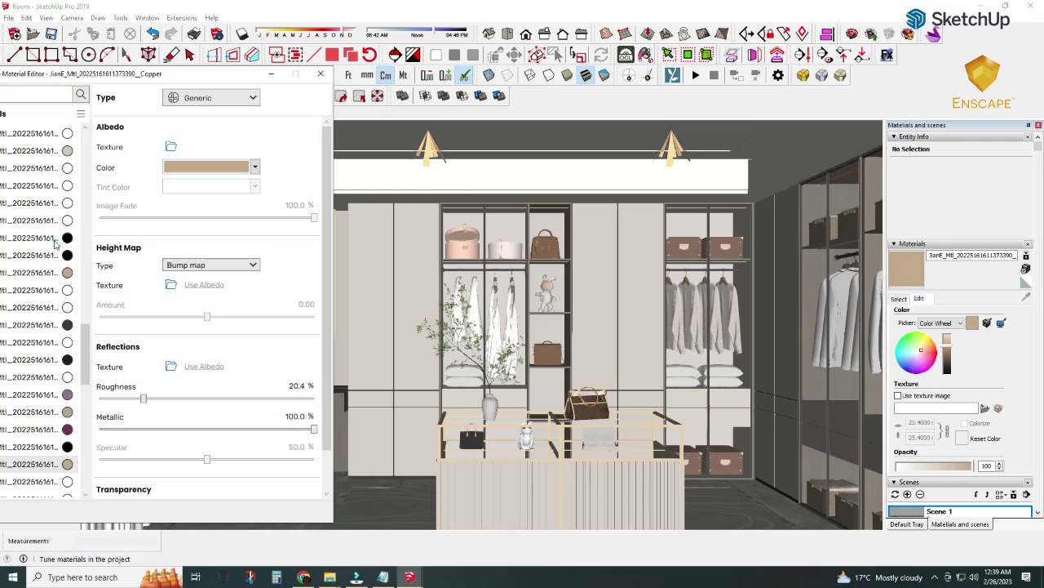
drag(191, 80, 548, 70)
key(b)
alt+click(236, 292)
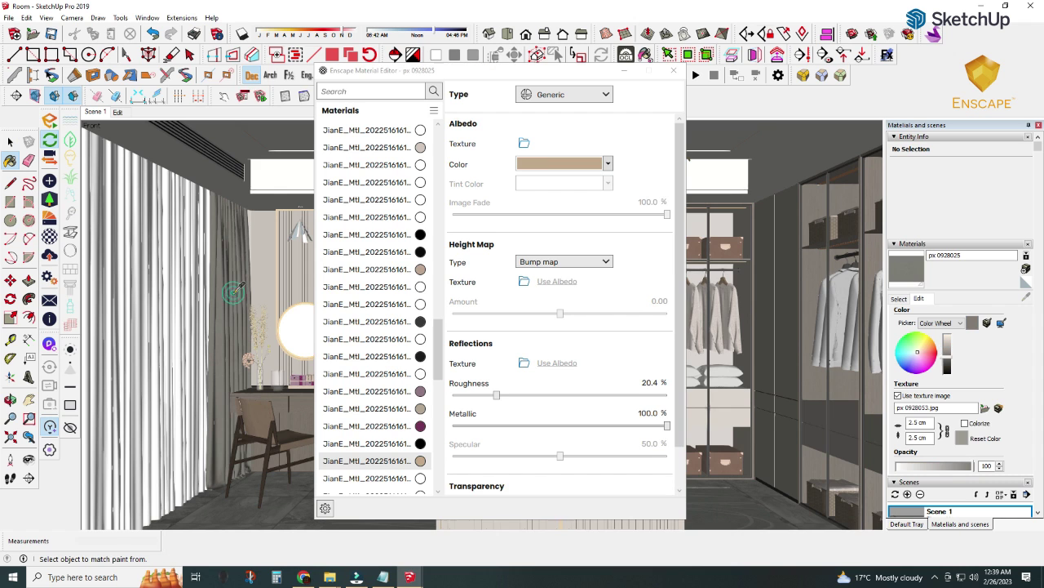
click(571, 261)
click(543, 275)
click(673, 70)
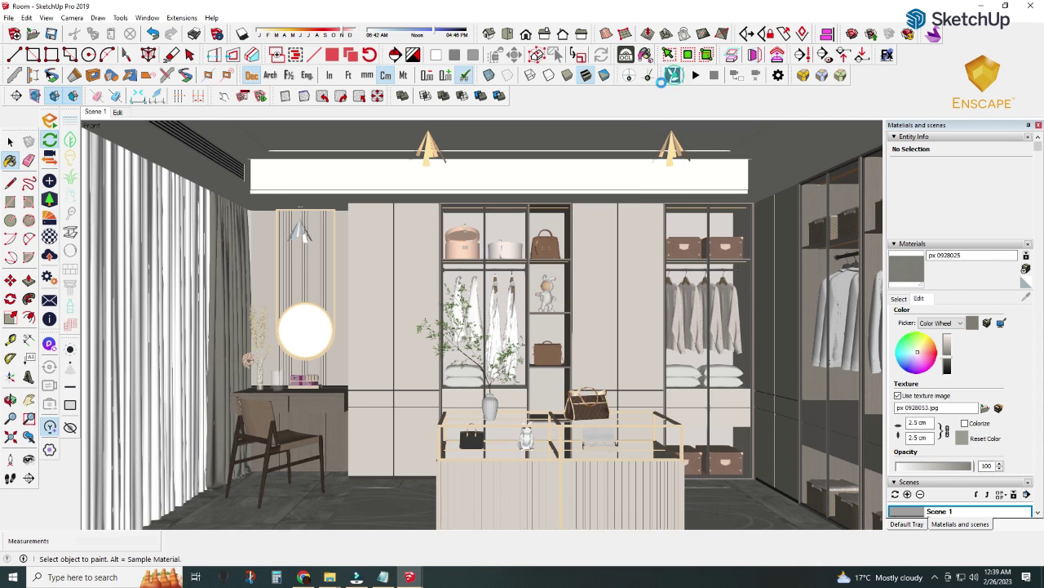
mouse_move(409, 577)
click(478, 530)
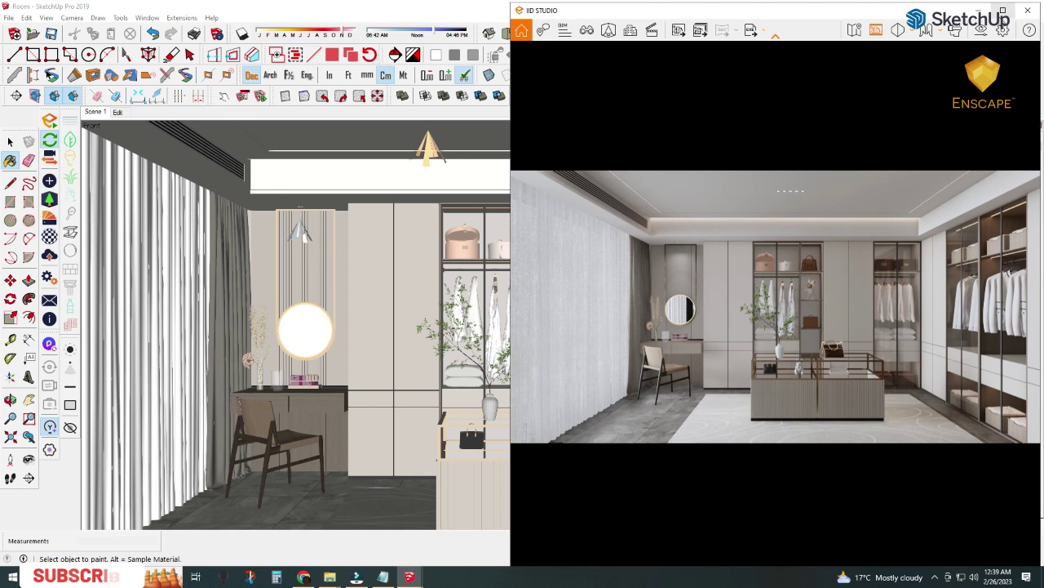
key(super+Up)
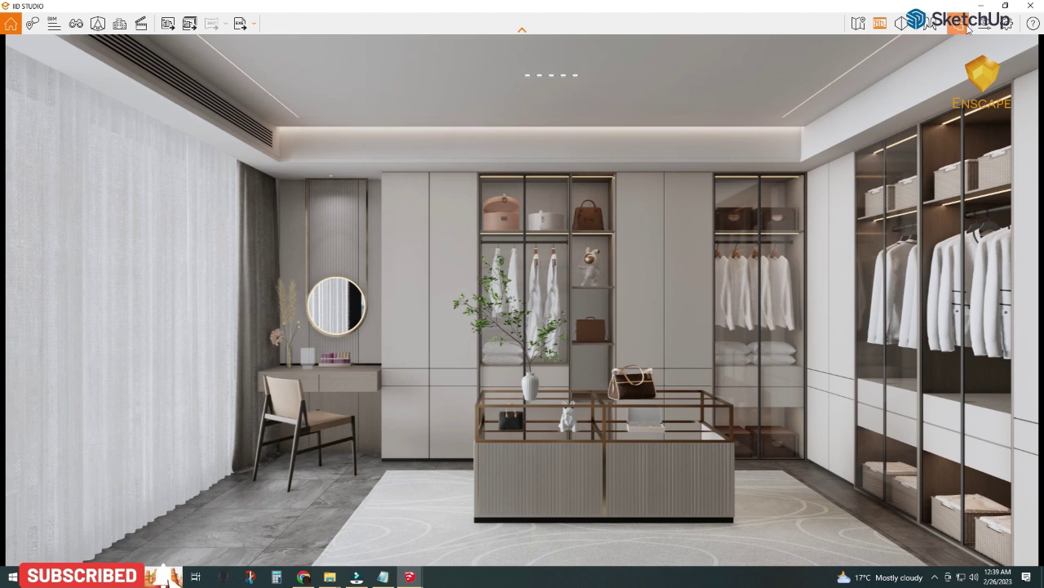
- Set the Enscape camera exposure to 54% in Visual Settings
click(959, 24)
drag(723, 282, 727, 283)
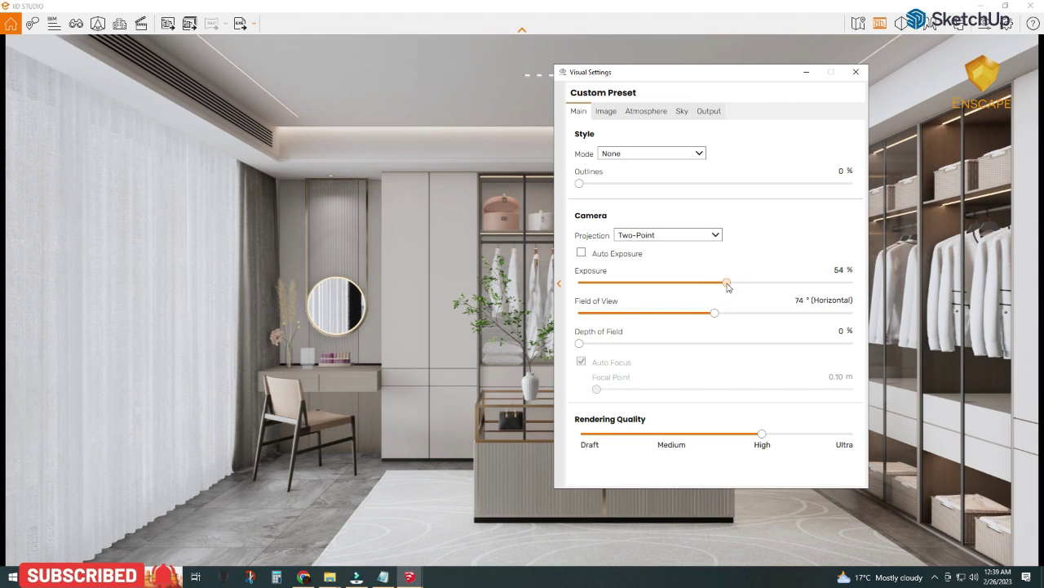
click(855, 72)
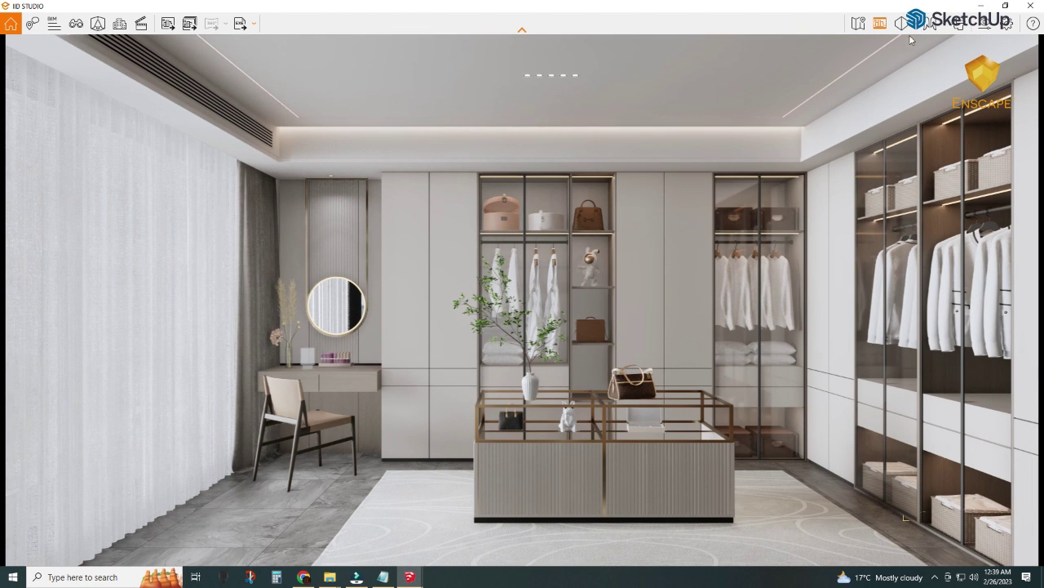
click(959, 24)
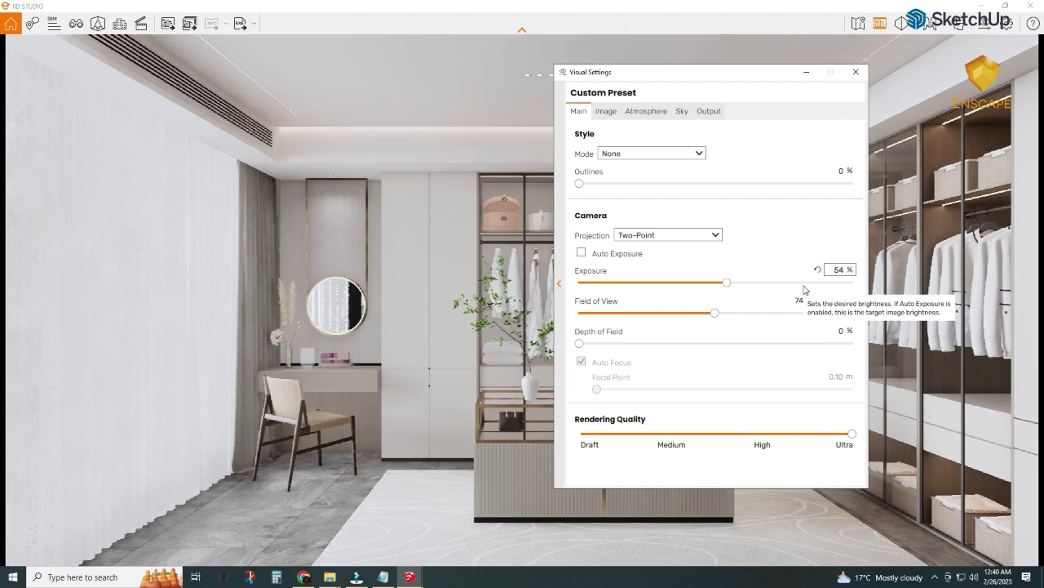
click(725, 282)
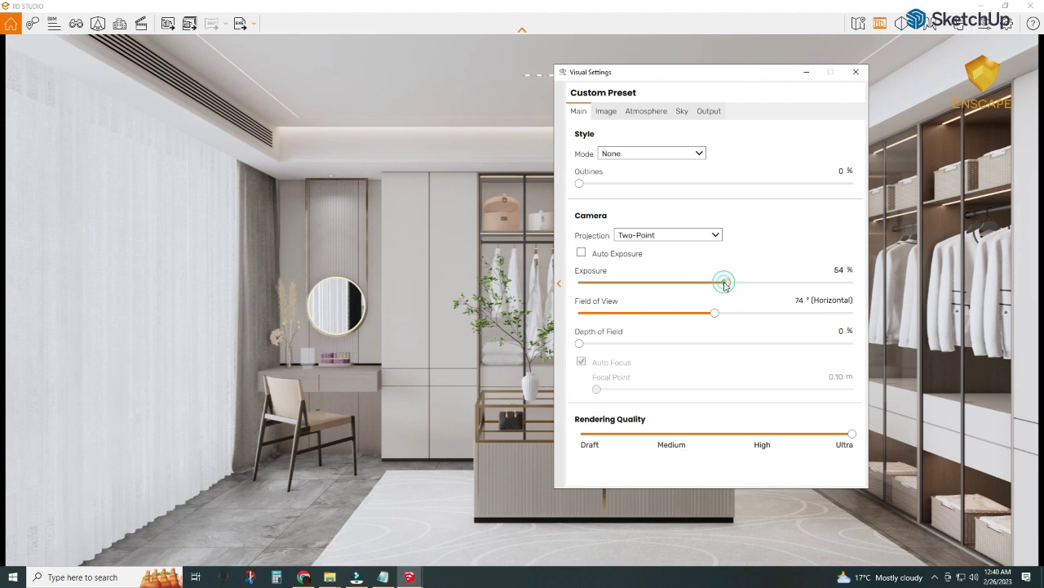
click(801, 76)
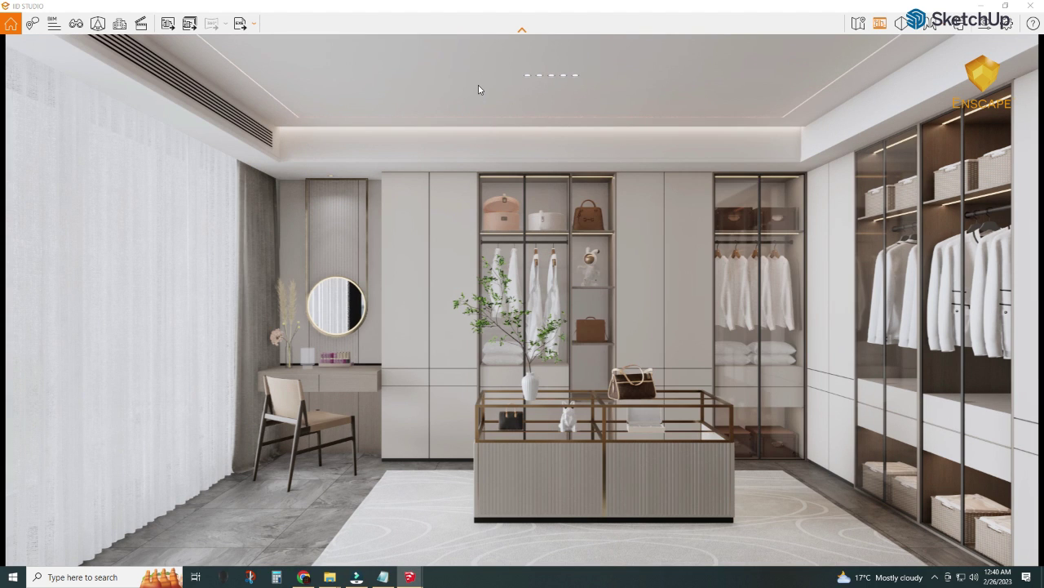
- Save the front-view render as a PNG screenshot and snap Enscape beside SketchUp
click(171, 27)
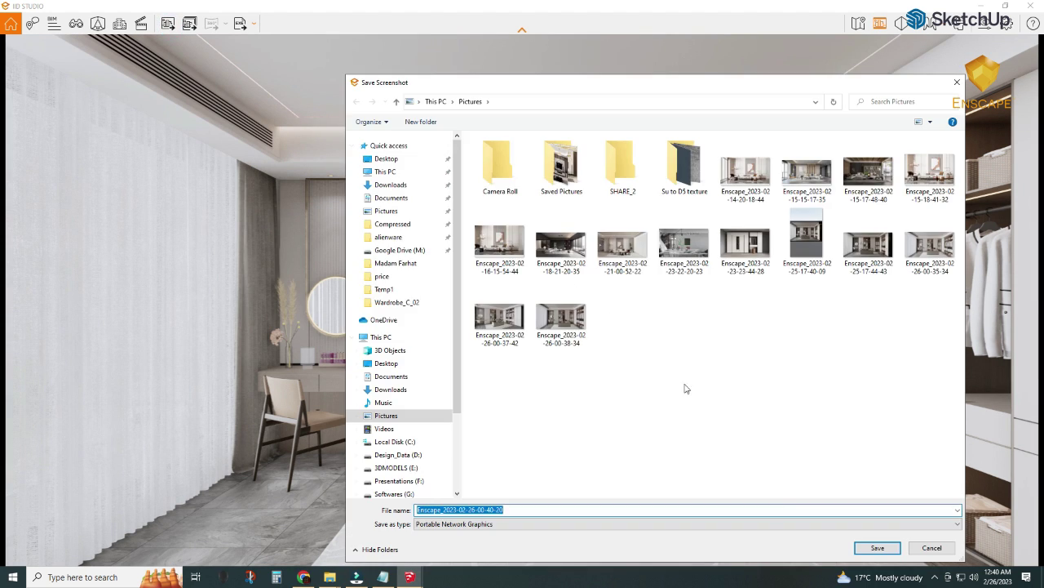
click(869, 554)
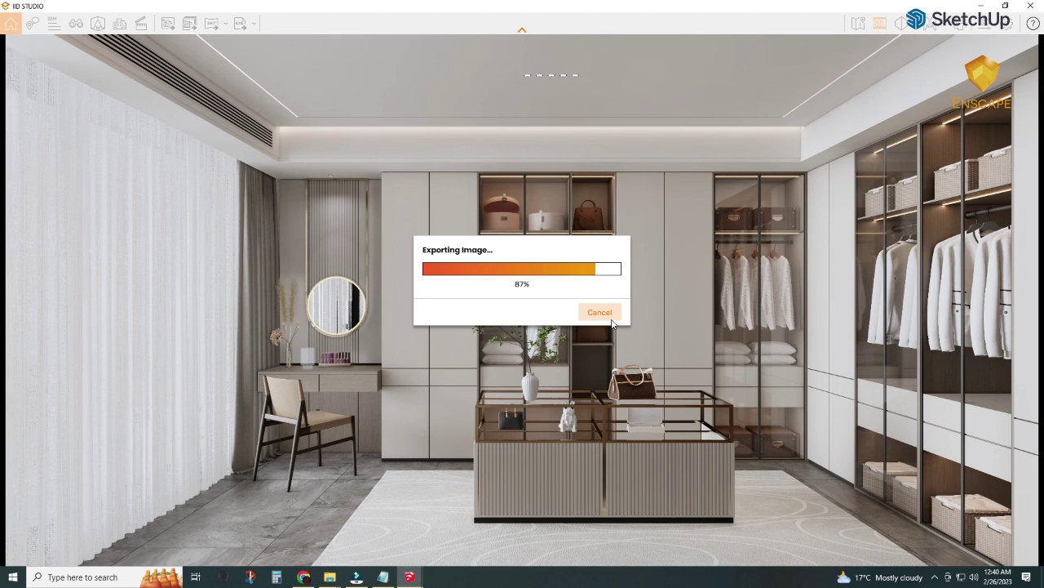
key(super+Right)
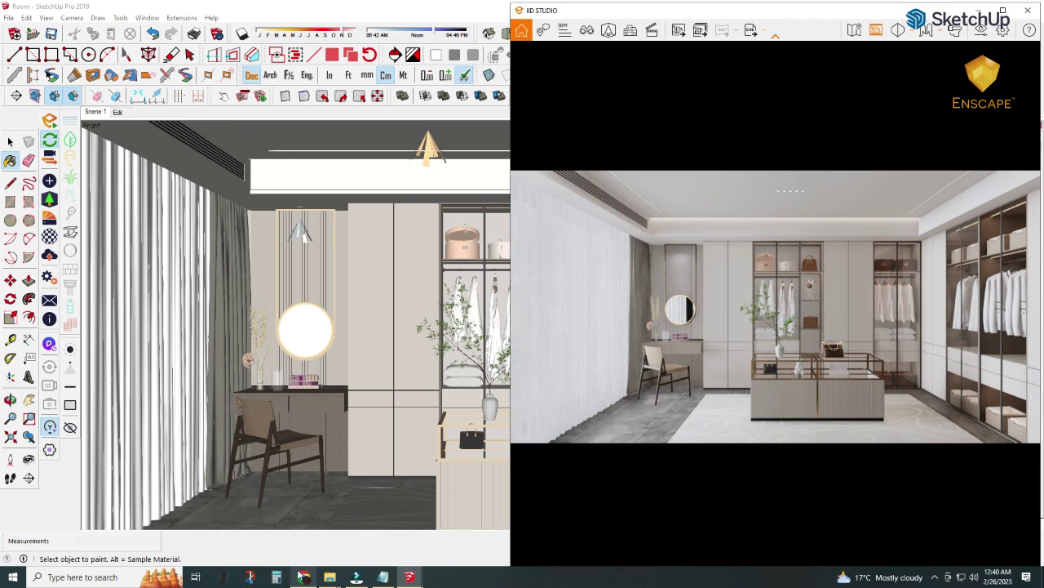
- Open Pictures and preview the saved Enscape renders in Photos
click(381, 549)
click(40, 179)
click(406, 221)
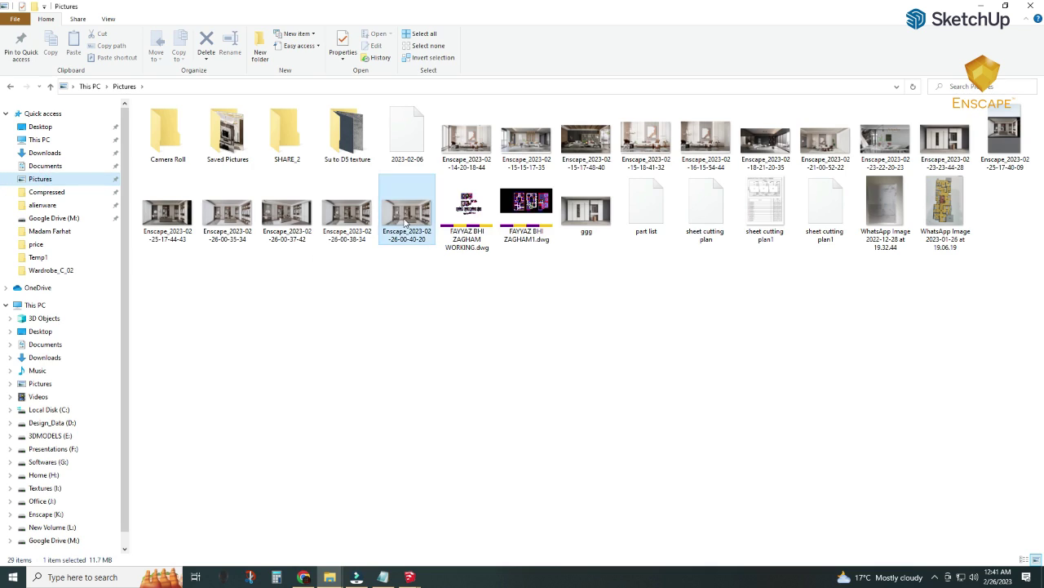
double_click(406, 222)
click(813, 42)
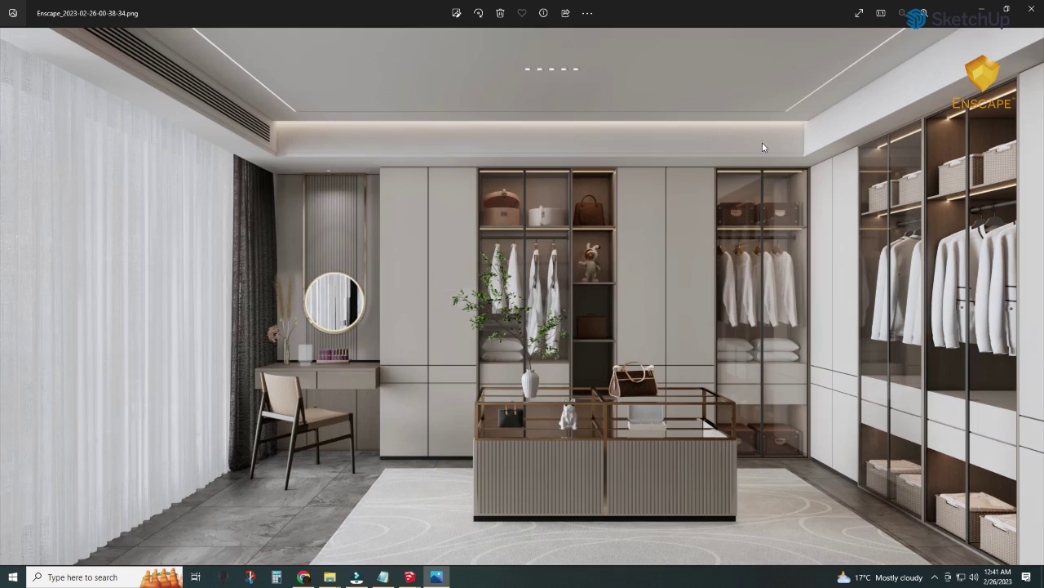
key(Left)
key(Left)
key(Left)
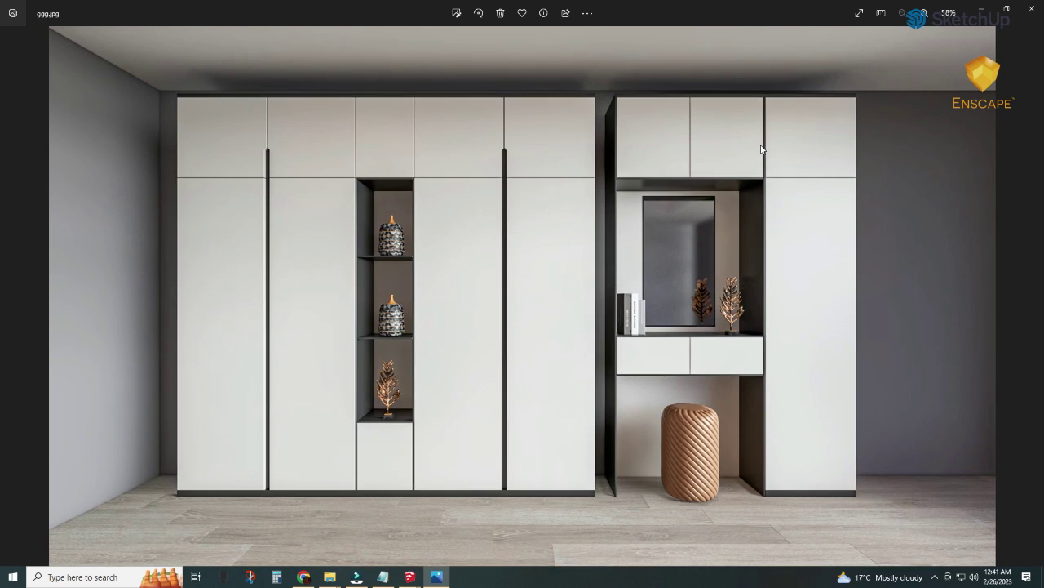
click(1031, 8)
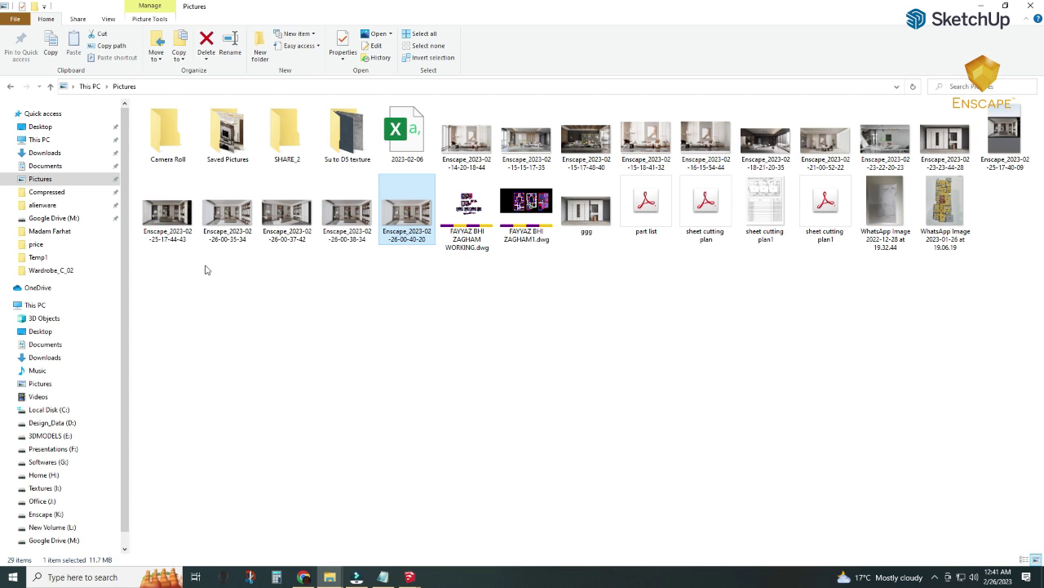
- Delete the five most recent Enscape renders from Pictures, leaving 24 items
shift+click(228, 248)
key(Delete)
key(Delete)
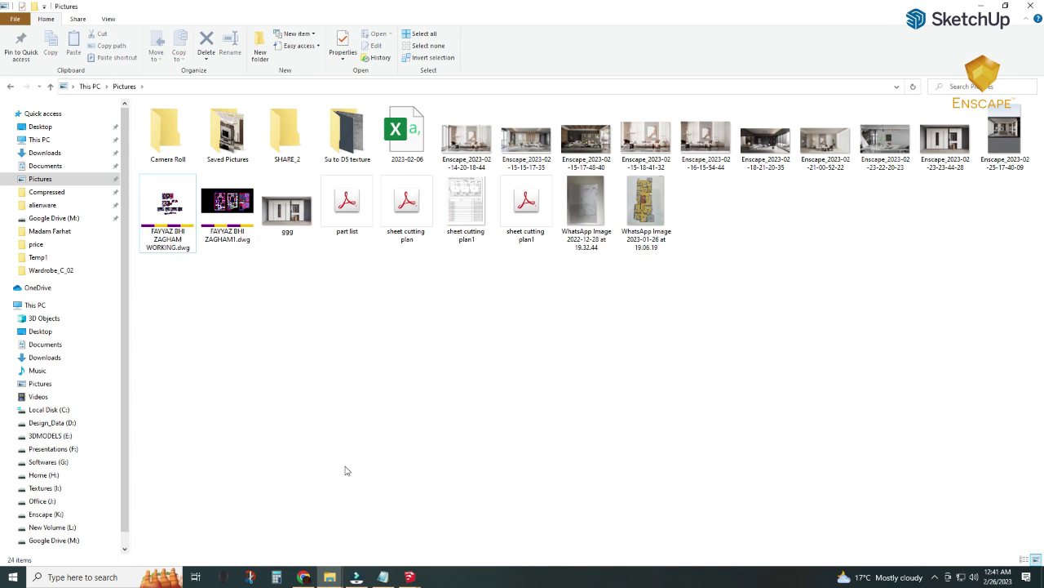
click(395, 543)
click(26, 18)
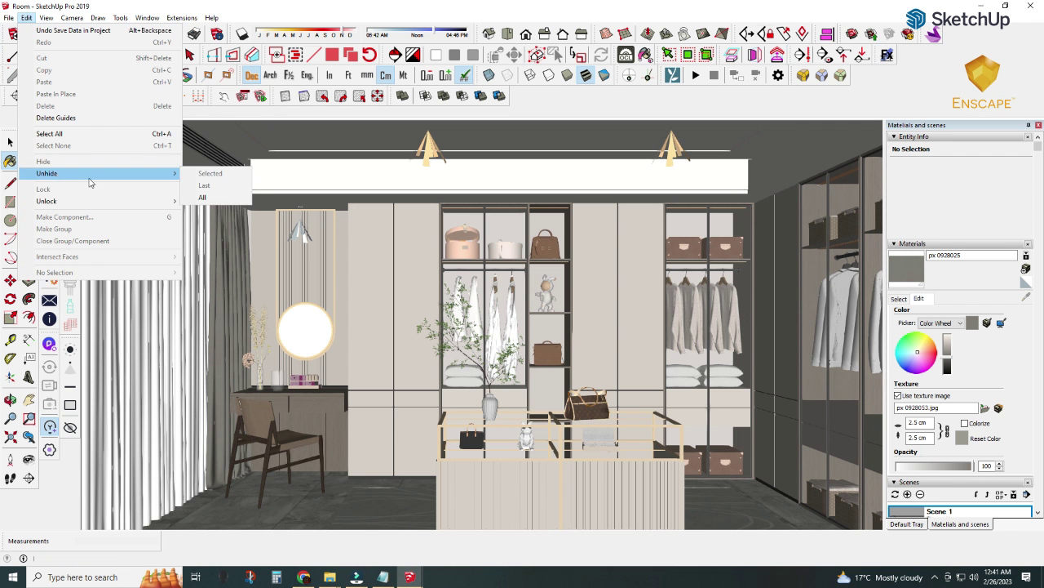
- Unhide all objects and change the visibility of the right-edge wardrobe component
click(201, 196)
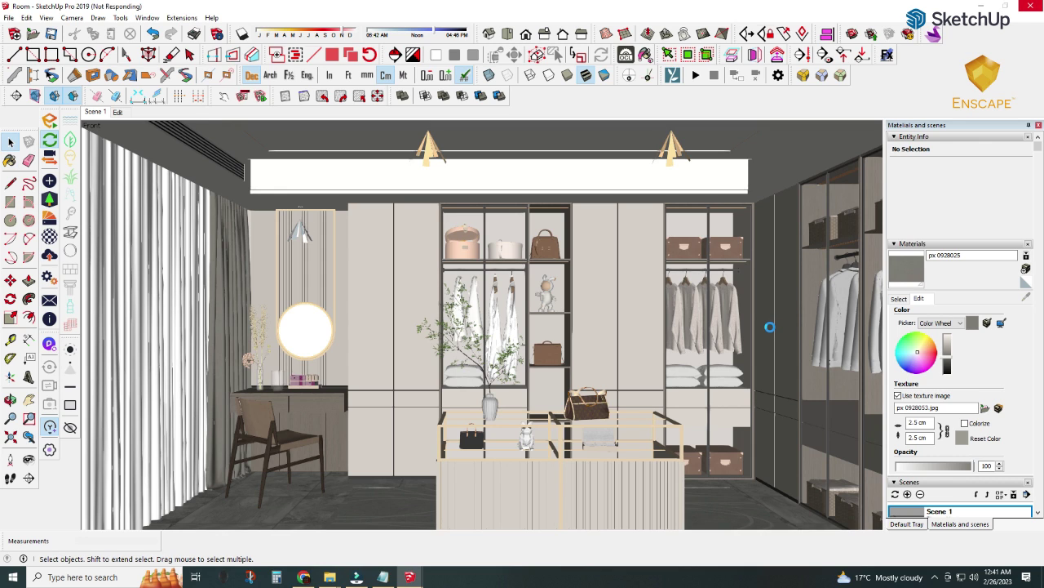
click(771, 328)
click(818, 313)
click(875, 198)
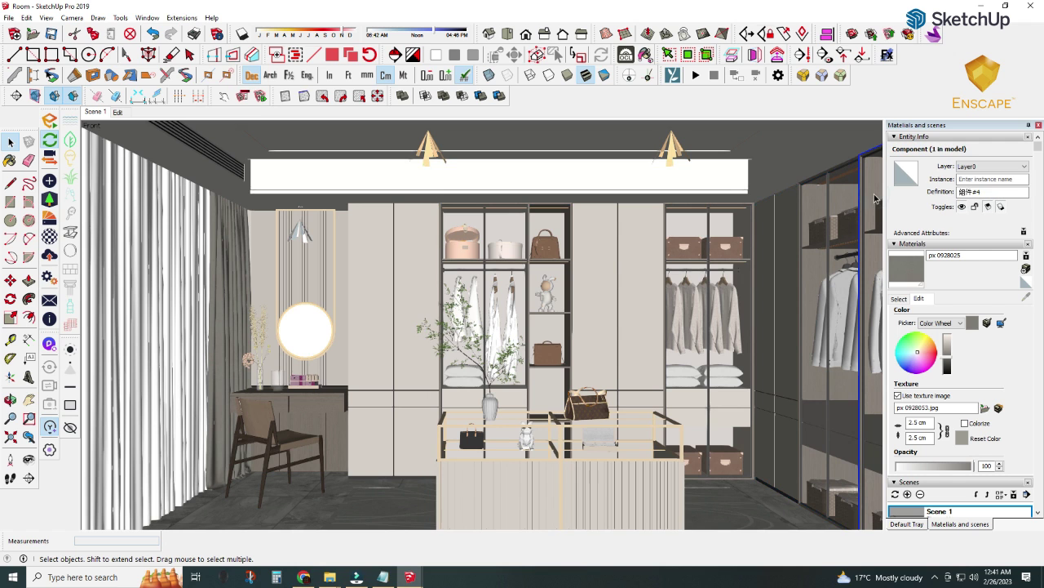
click(31, 17)
mouse_move(48, 173)
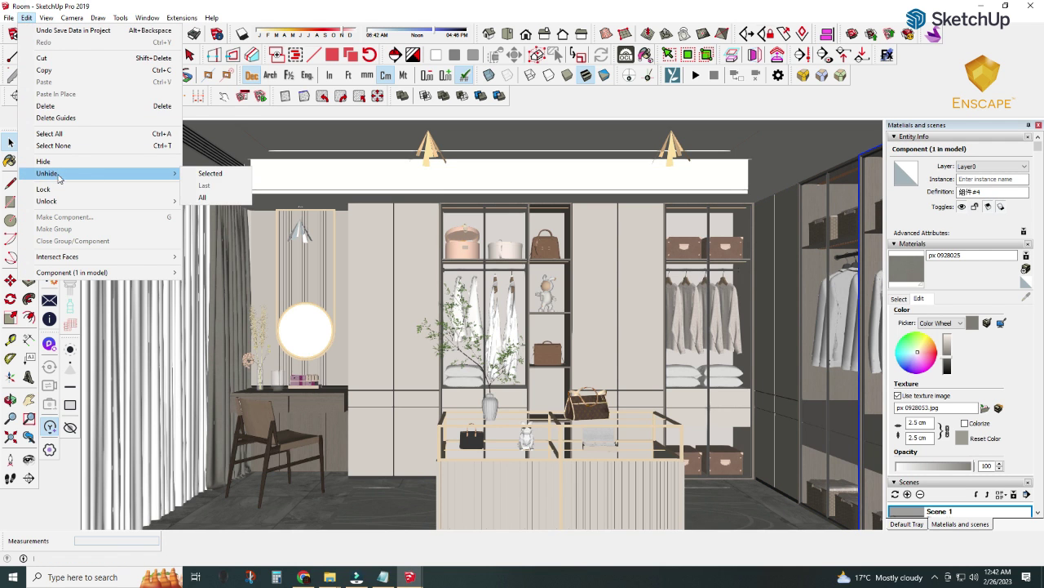
click(214, 201)
click(290, 545)
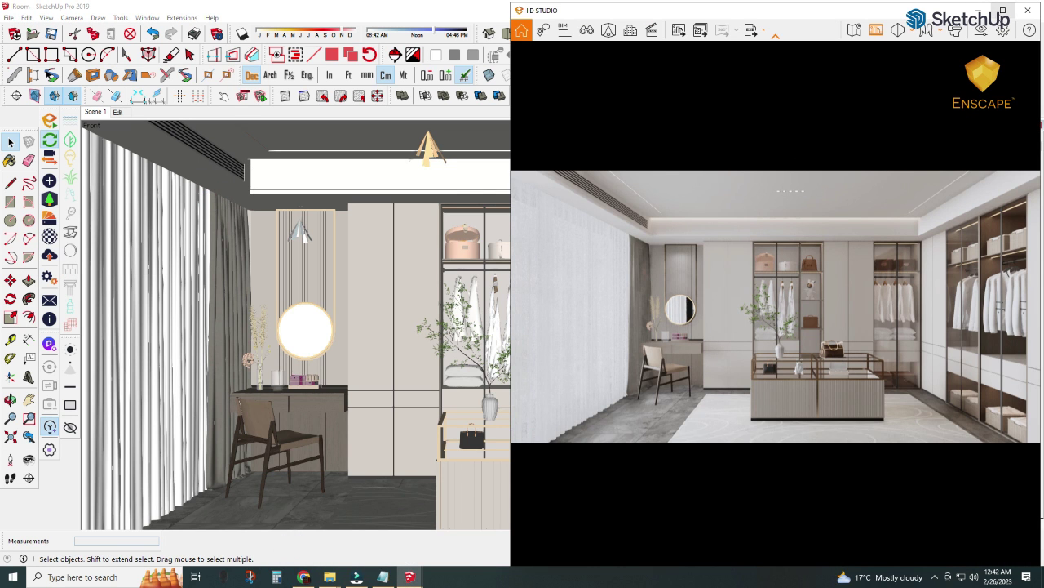
- Maximize Enscape and narrow its field of view to 67°
key(super+Up)
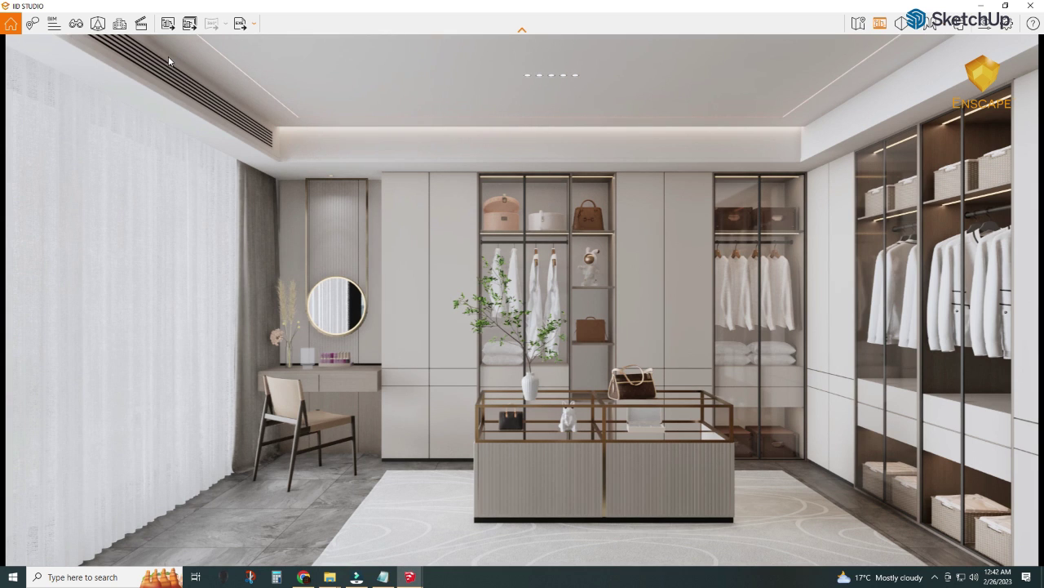
click(944, 33)
drag(716, 313, 699, 312)
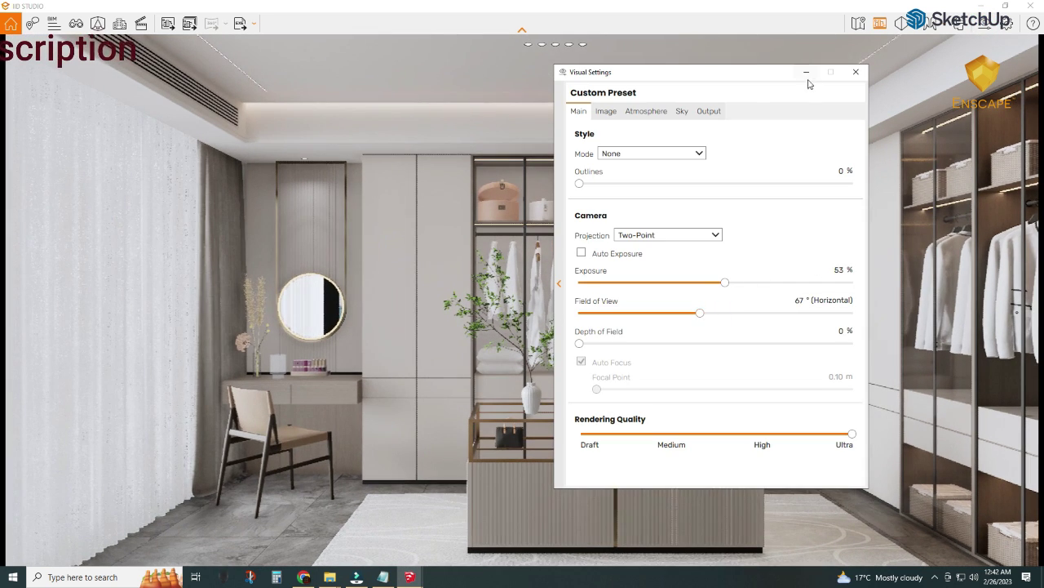
click(807, 77)
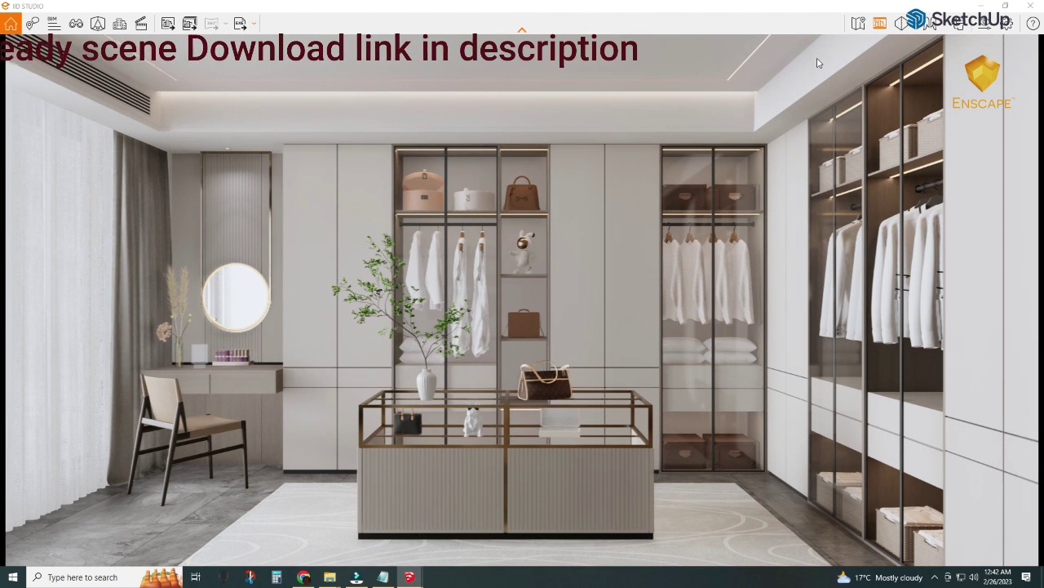
- Calculate 2160 × 1.5 and enter 3240 as the output resolution height
click(908, 23)
click(707, 112)
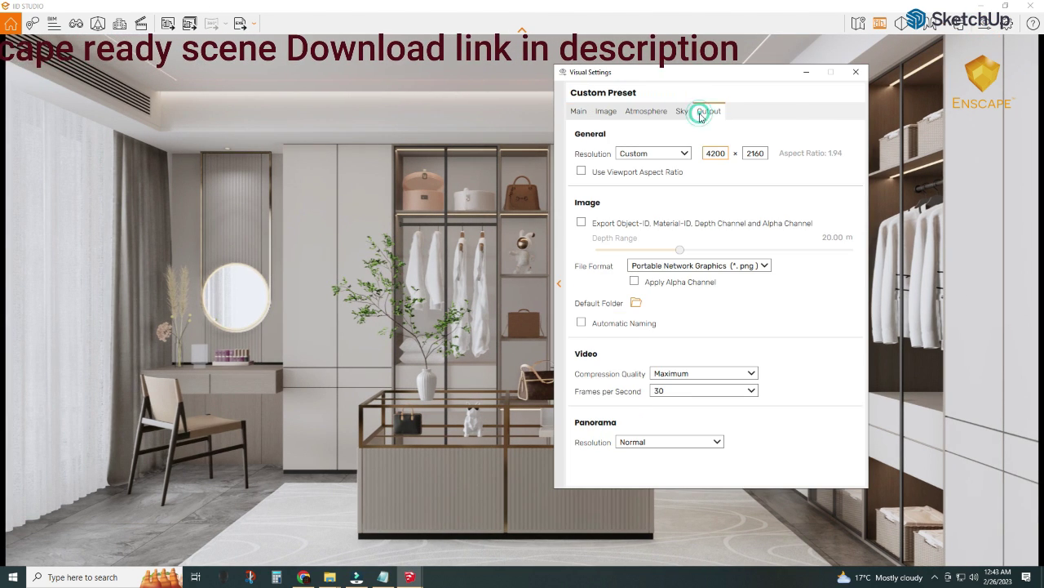
double_click(722, 153)
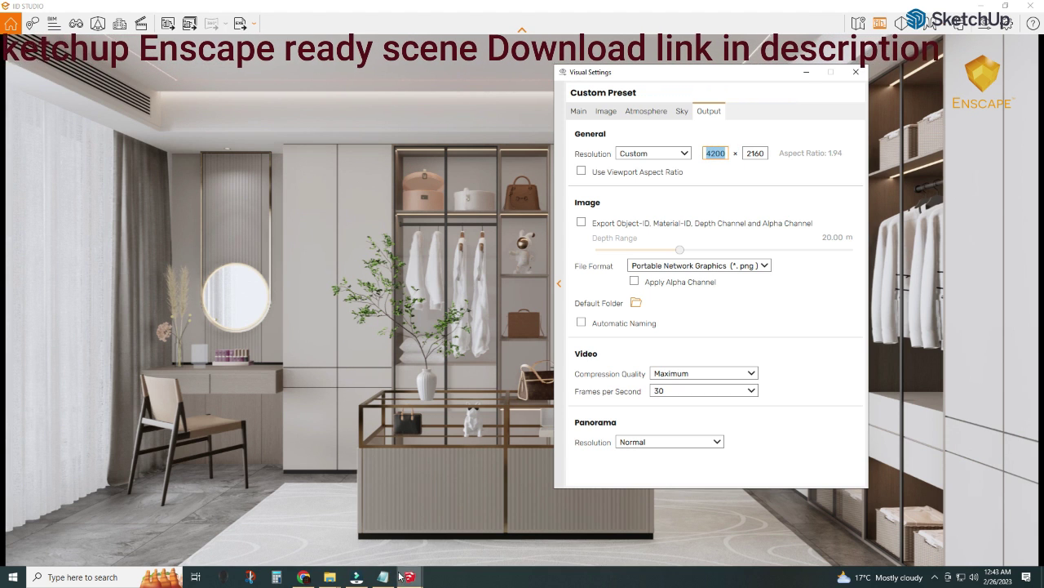
click(276, 577)
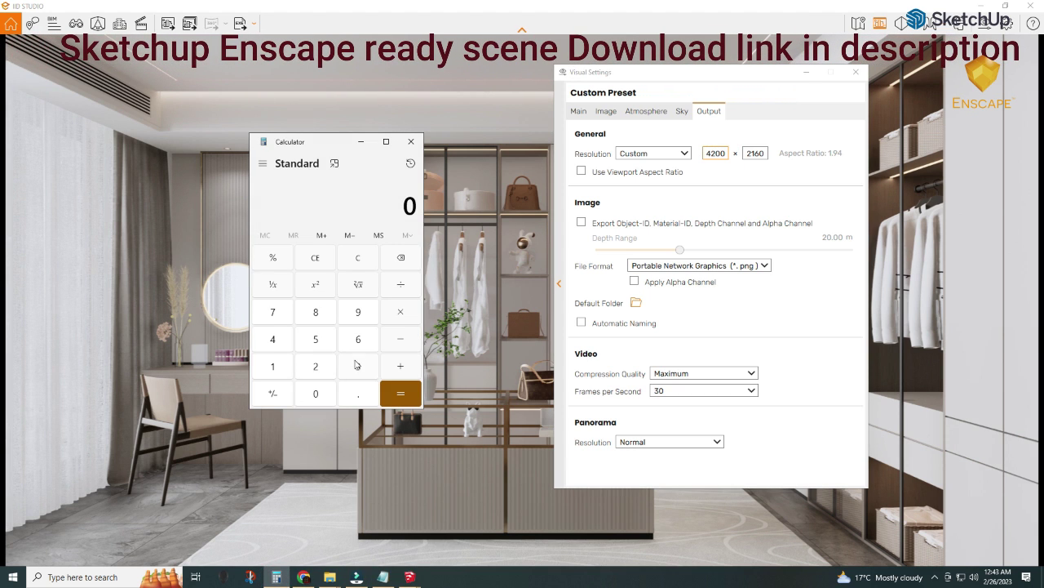
click(273, 372)
double_click(401, 257)
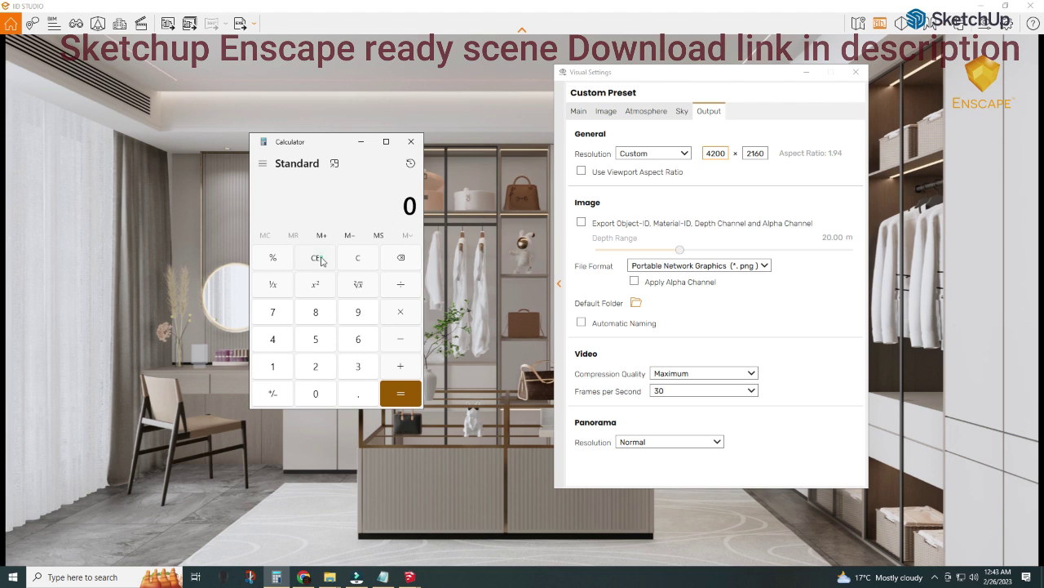
click(326, 366)
click(273, 366)
click(357, 338)
click(315, 393)
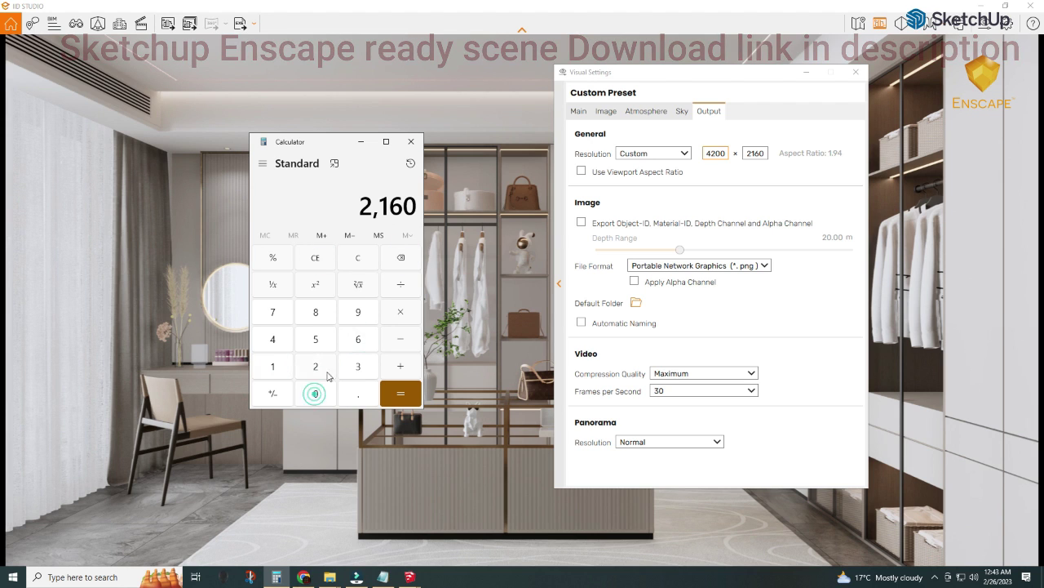
click(401, 312)
click(273, 365)
click(357, 393)
click(316, 339)
click(401, 393)
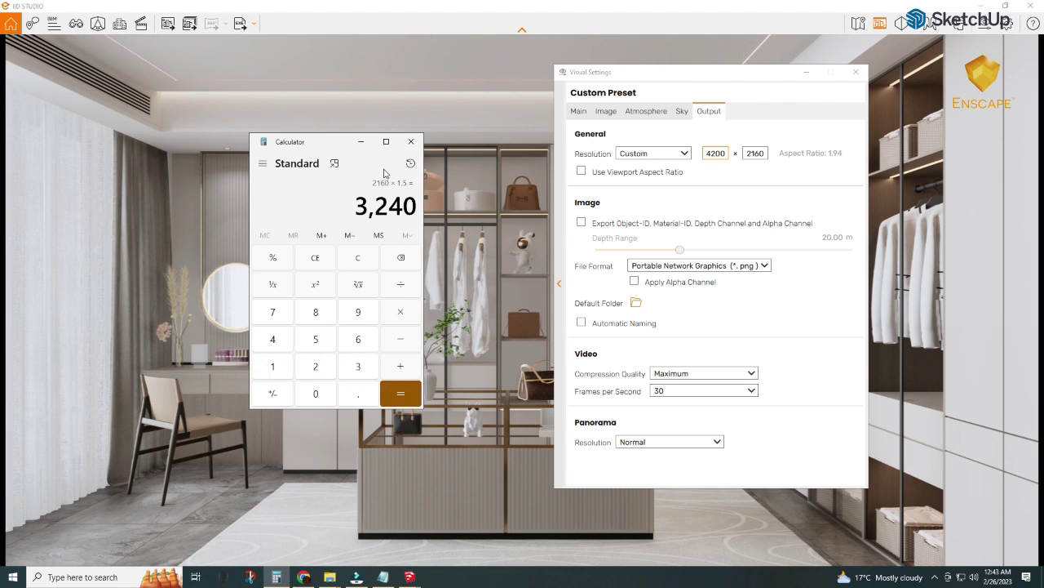
click(362, 143)
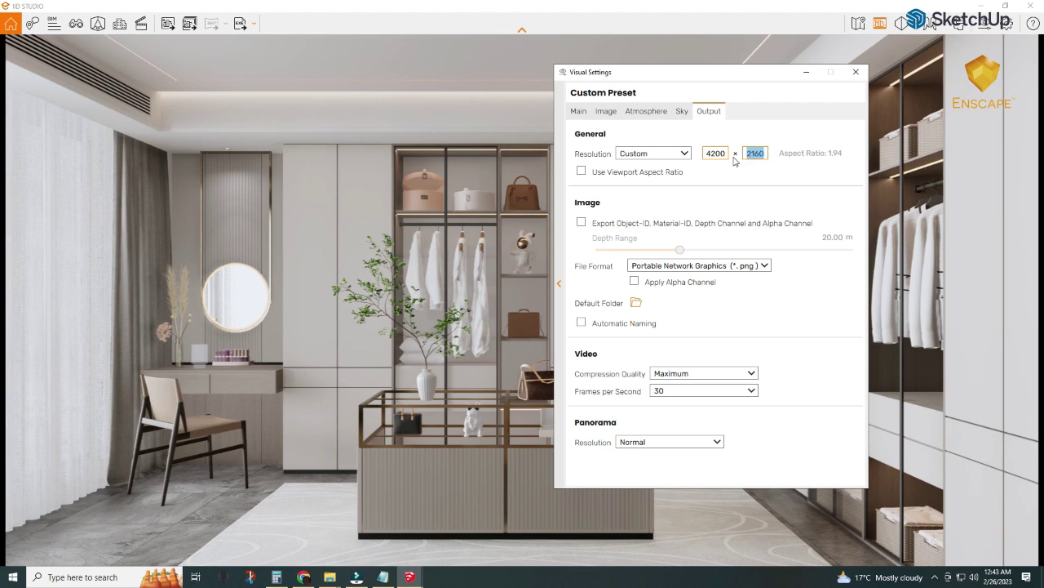
text(3240)
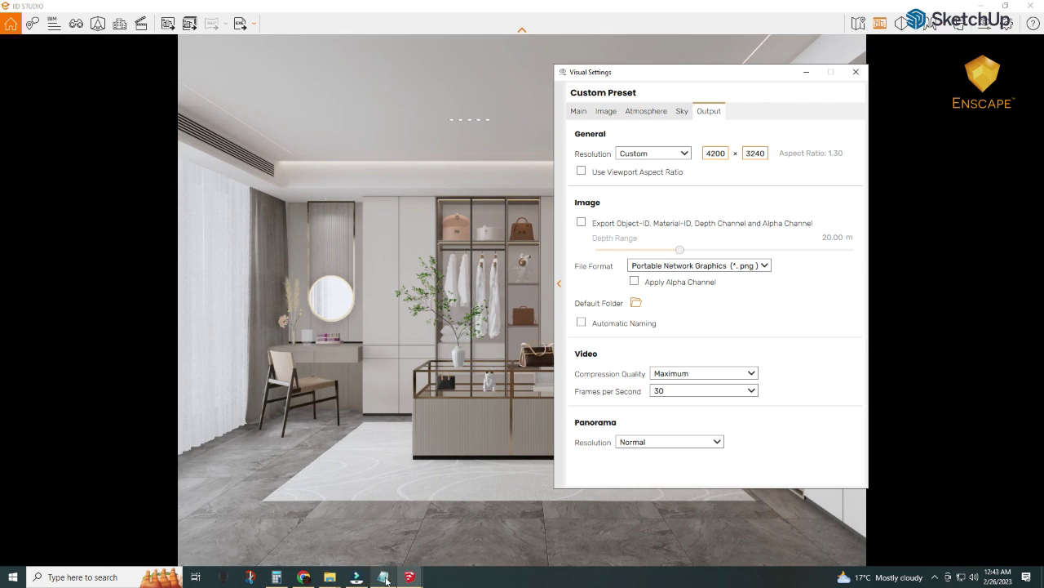
- Calculate 4200 × 1.5 = 6300 and select the output width field for replacement
click(278, 577)
click(357, 257)
click(273, 338)
click(316, 366)
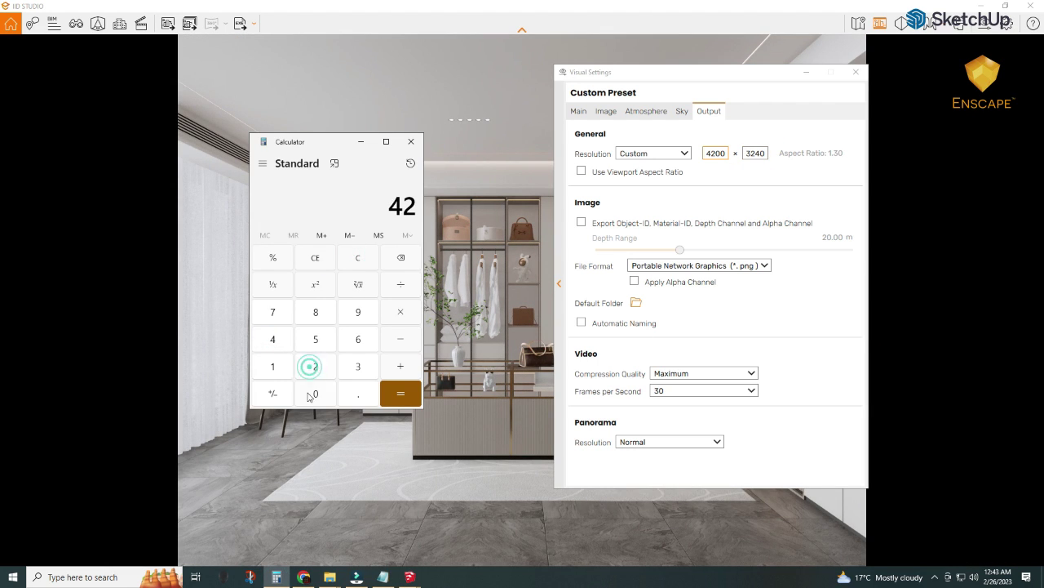
double_click(315, 393)
click(400, 311)
click(267, 368)
click(357, 394)
click(316, 338)
click(401, 393)
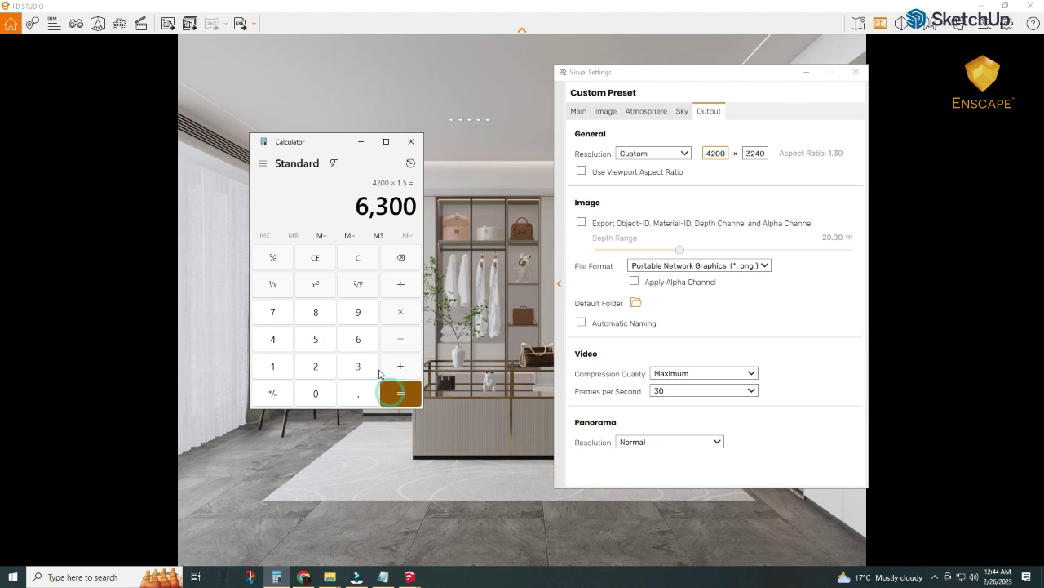
click(362, 144)
double_click(717, 153)
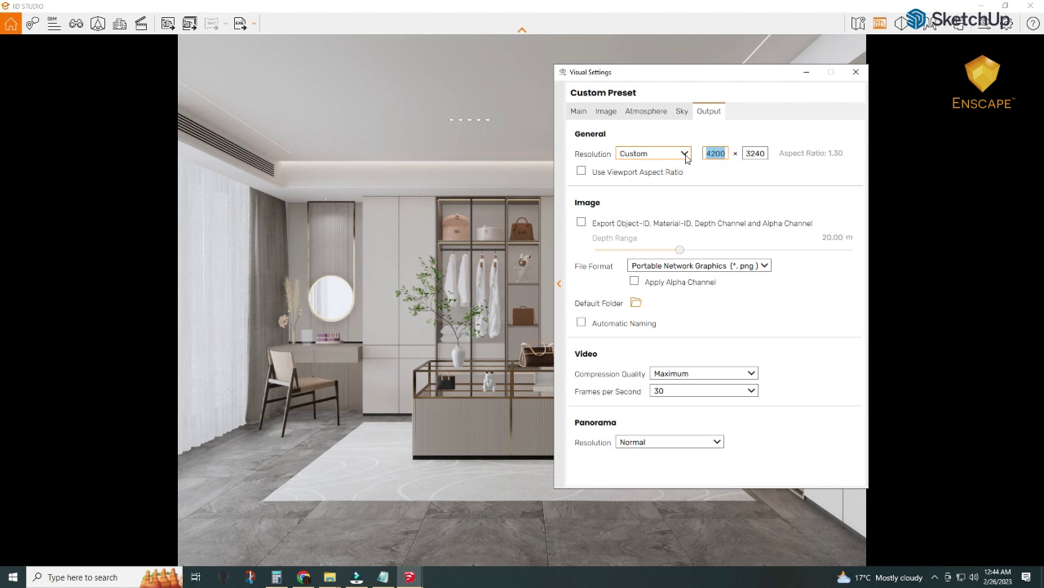
- Enter 6300 as the output width and save the view as a PNG in Pictures
text(6300)
click(856, 71)
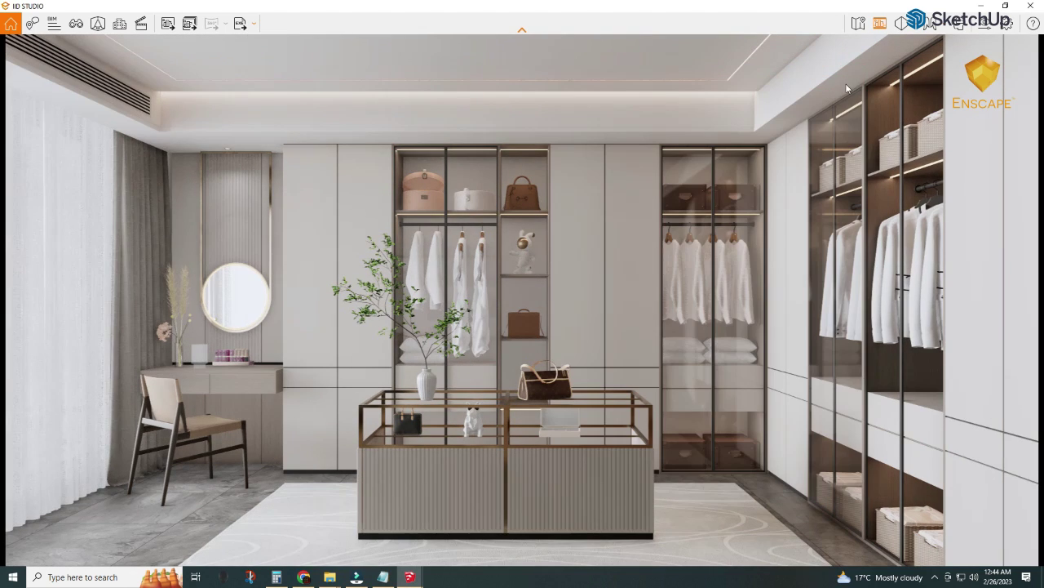
click(168, 23)
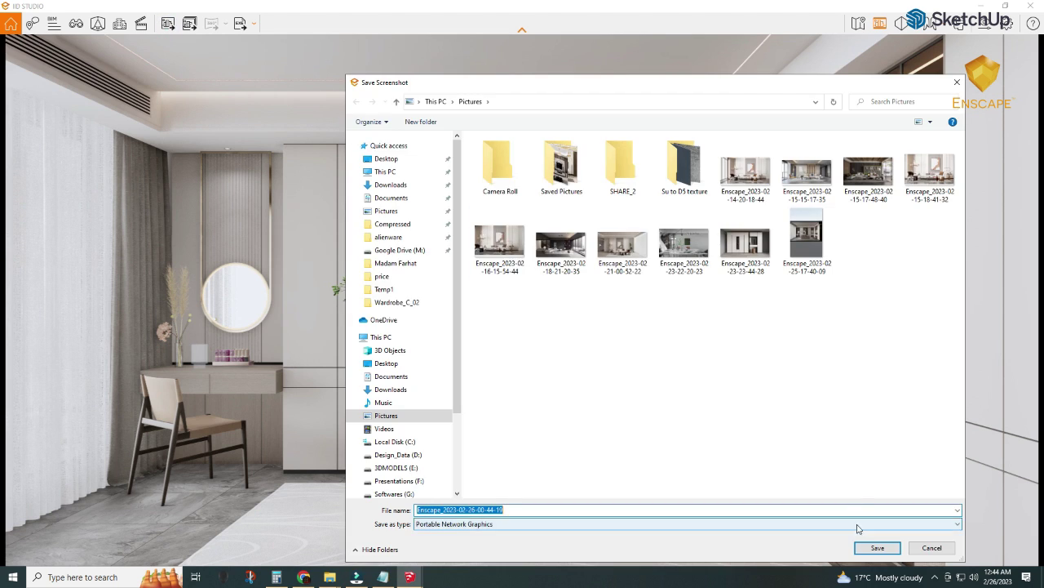
click(894, 537)
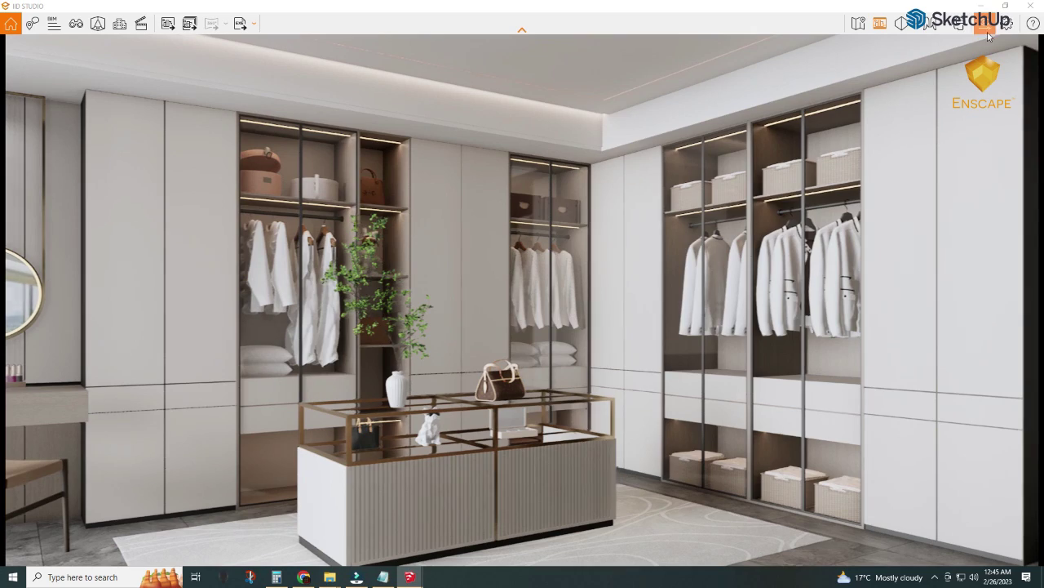
- Set Enscape's field of view to 77°, briefly try Perspective, then return to Two-Point projection
drag(699, 312, 719, 312)
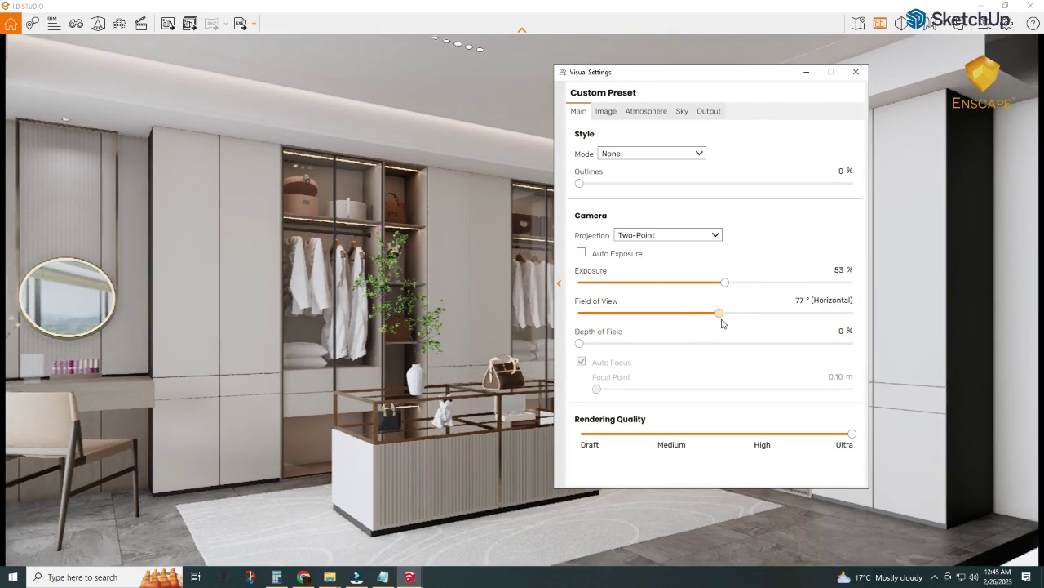
click(803, 74)
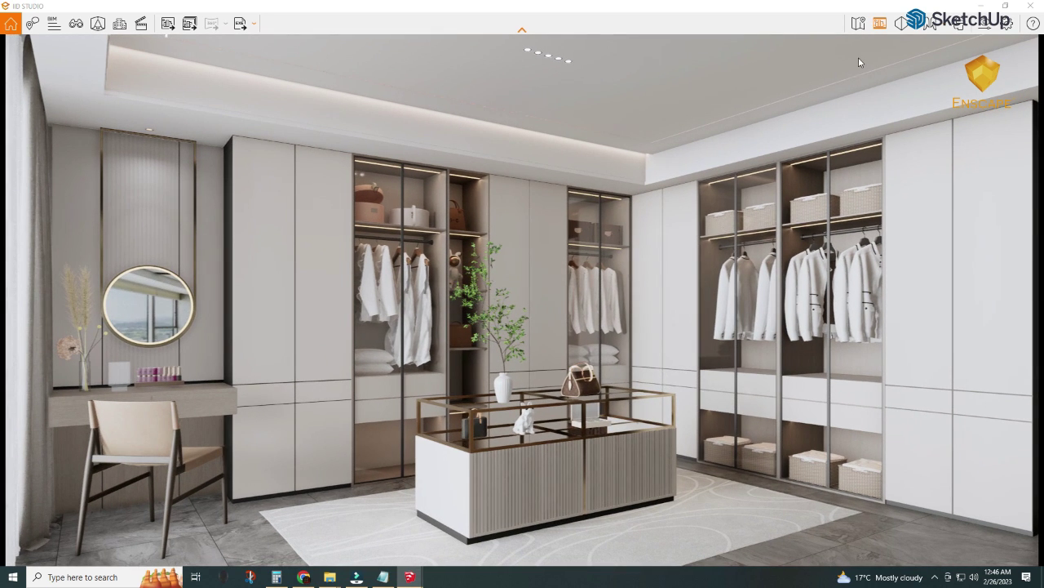
click(958, 23)
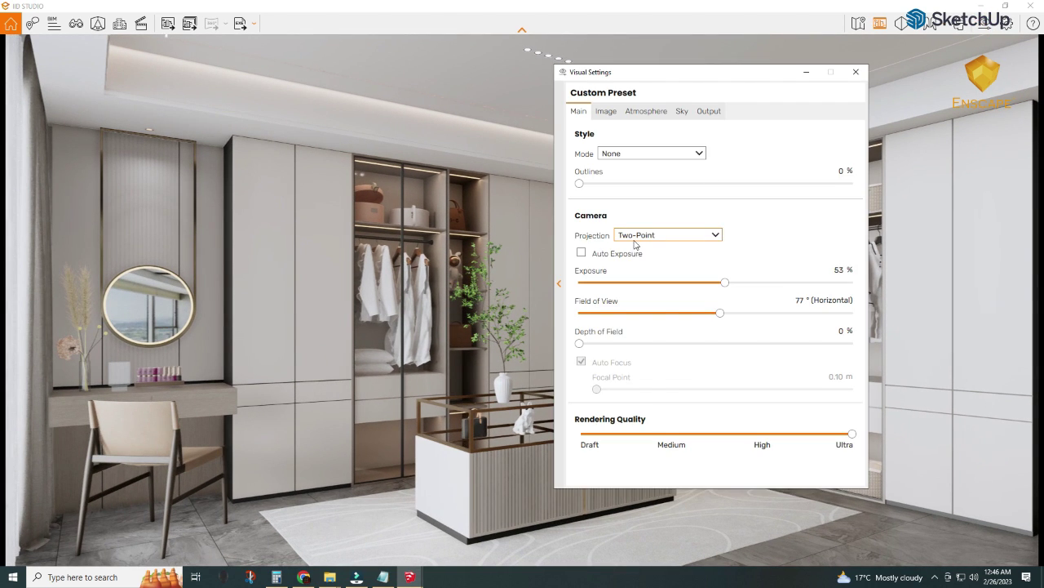
click(635, 236)
click(637, 245)
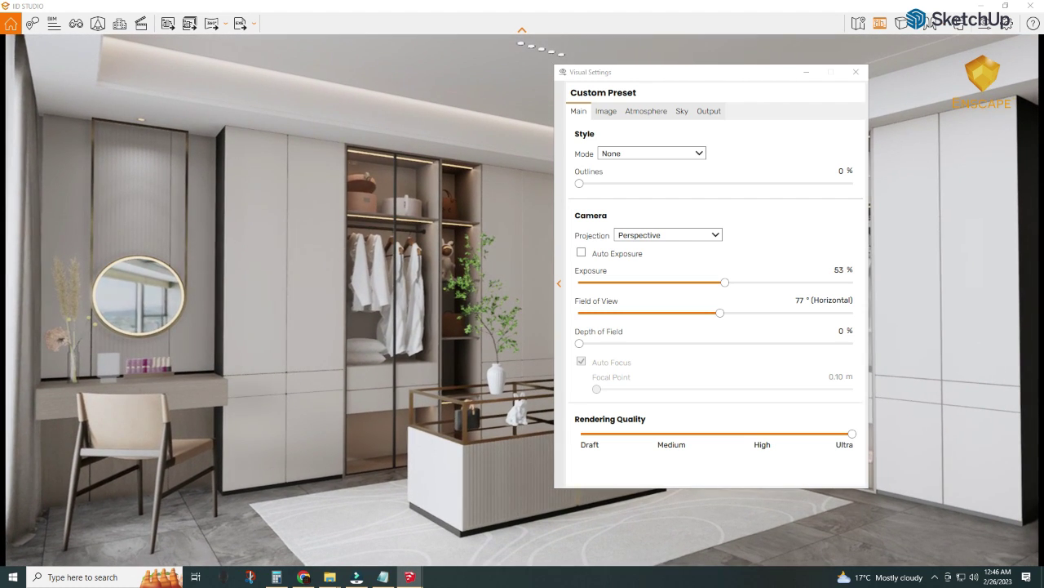
click(668, 235)
click(620, 249)
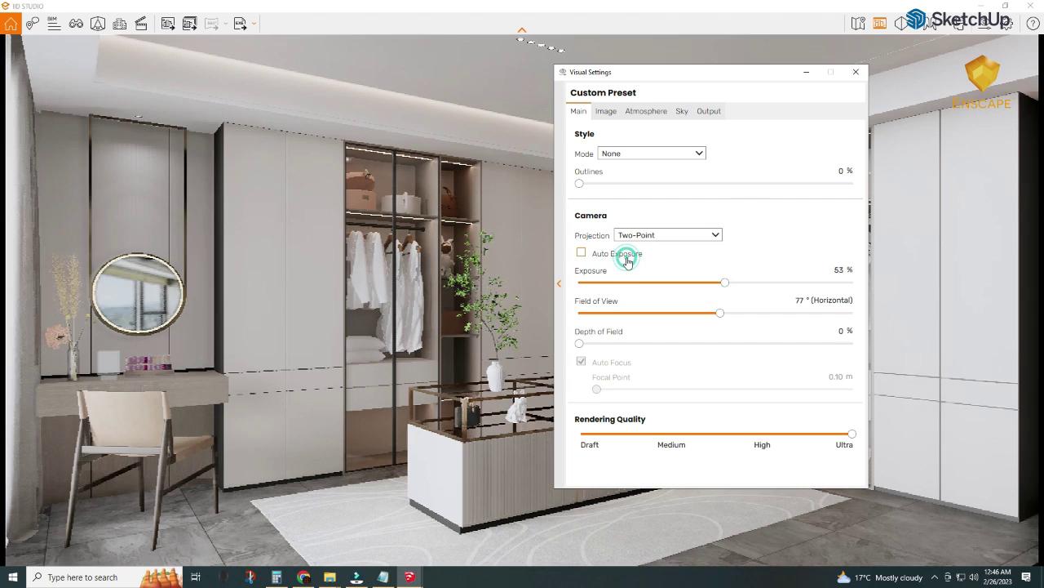
click(856, 71)
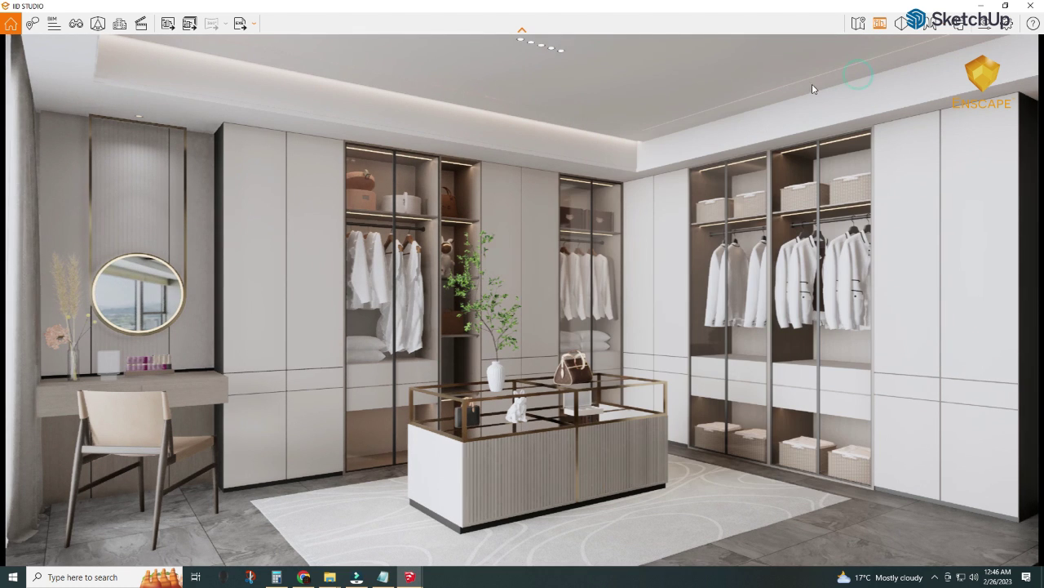
- Save a PNG screenshot of the corner view, then jump to the saved Scene 1 view
click(168, 23)
click(878, 550)
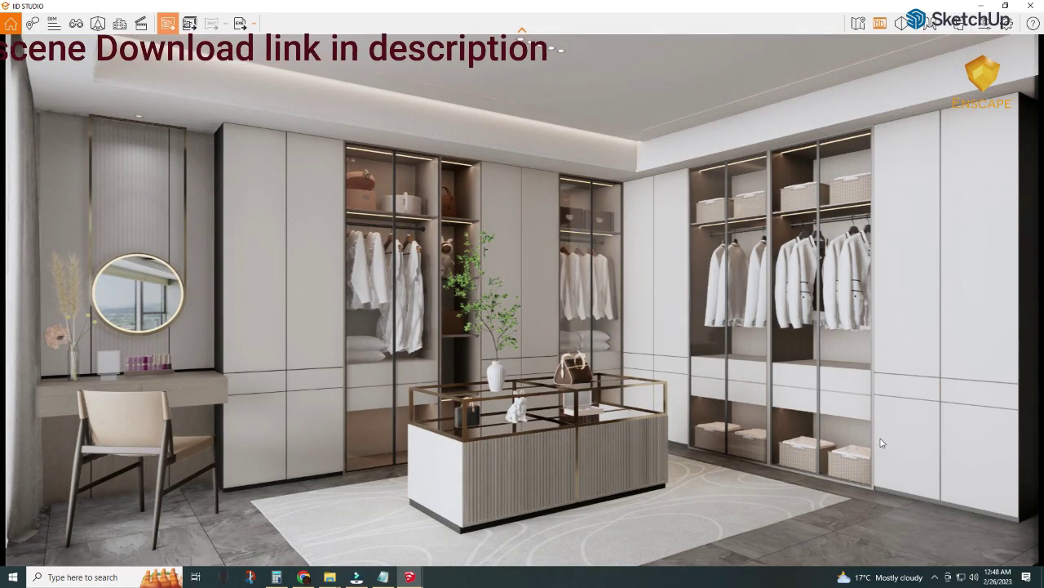
click(76, 23)
click(30, 182)
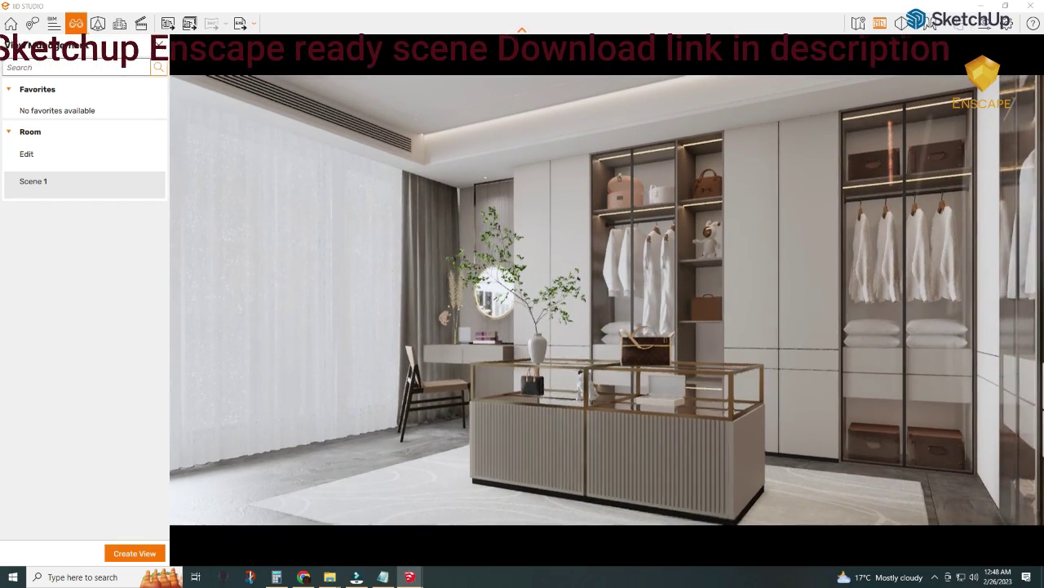
- Save a rendered PNG screenshot of the Scene 1 view
key(Escape)
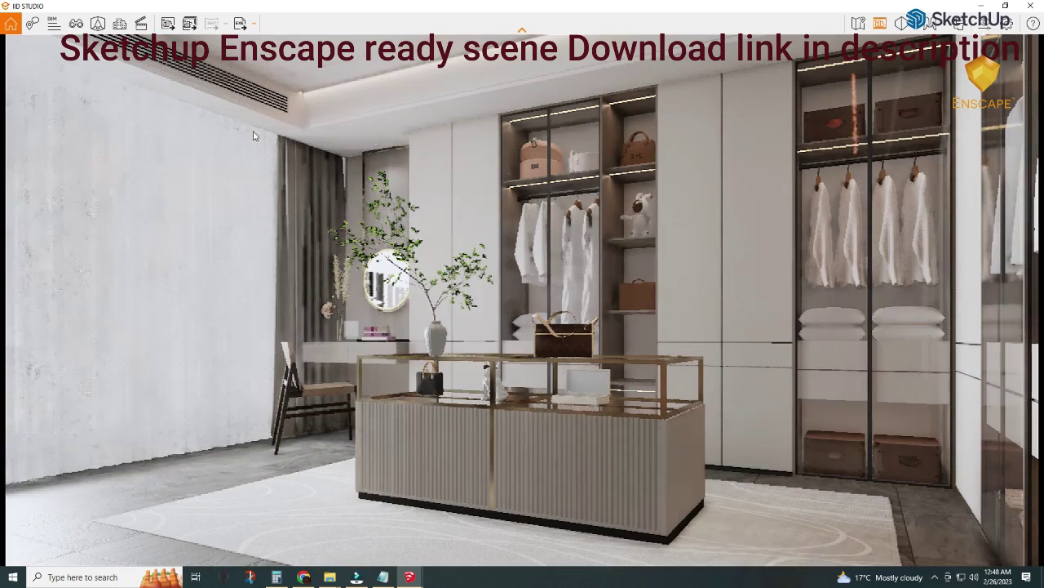
click(167, 23)
click(940, 550)
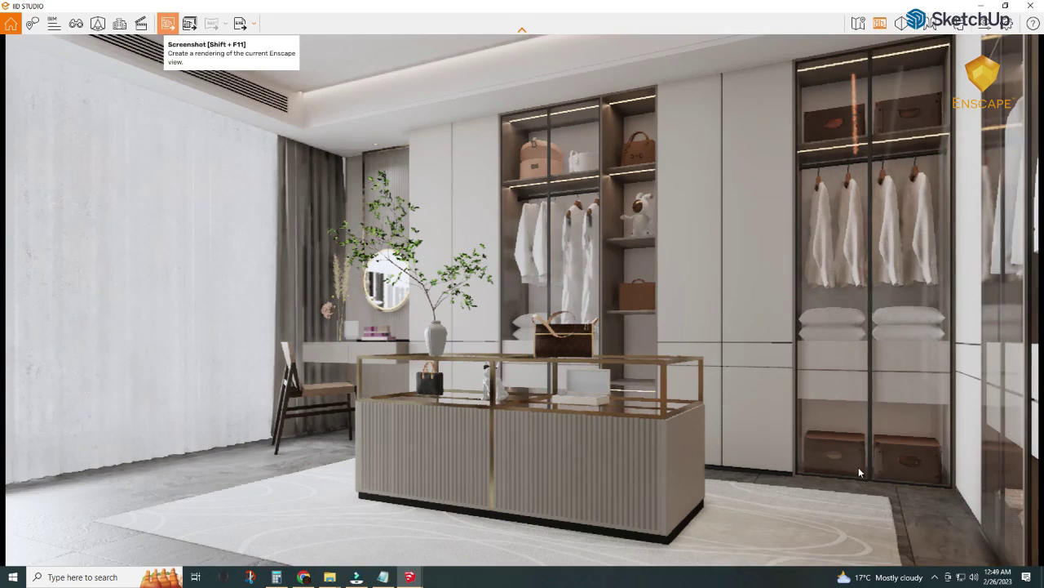
- Switch to the Edit view and back to Scene 1, then minimise the Enscape window
click(77, 29)
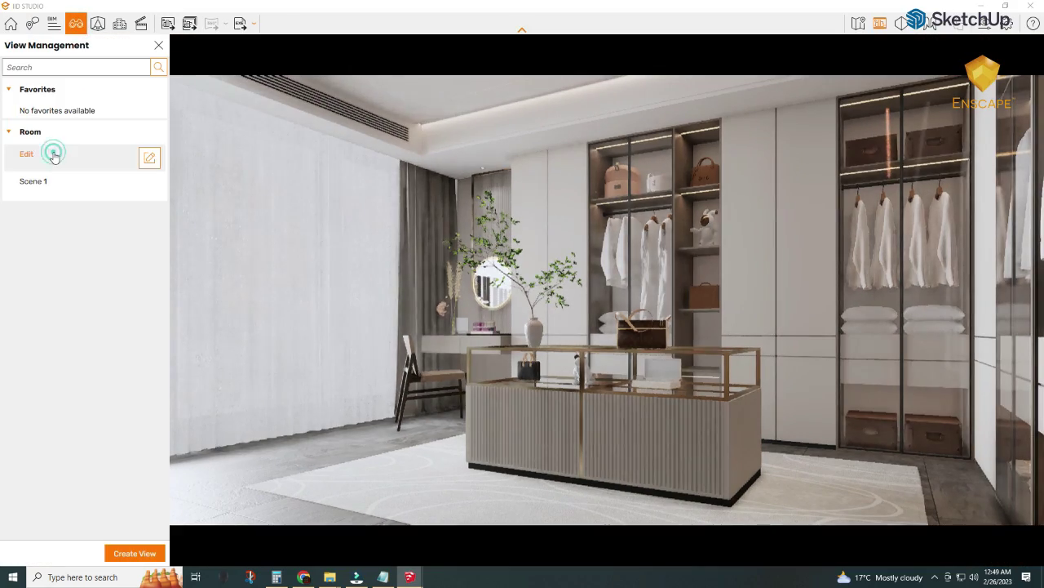
click(54, 155)
click(55, 183)
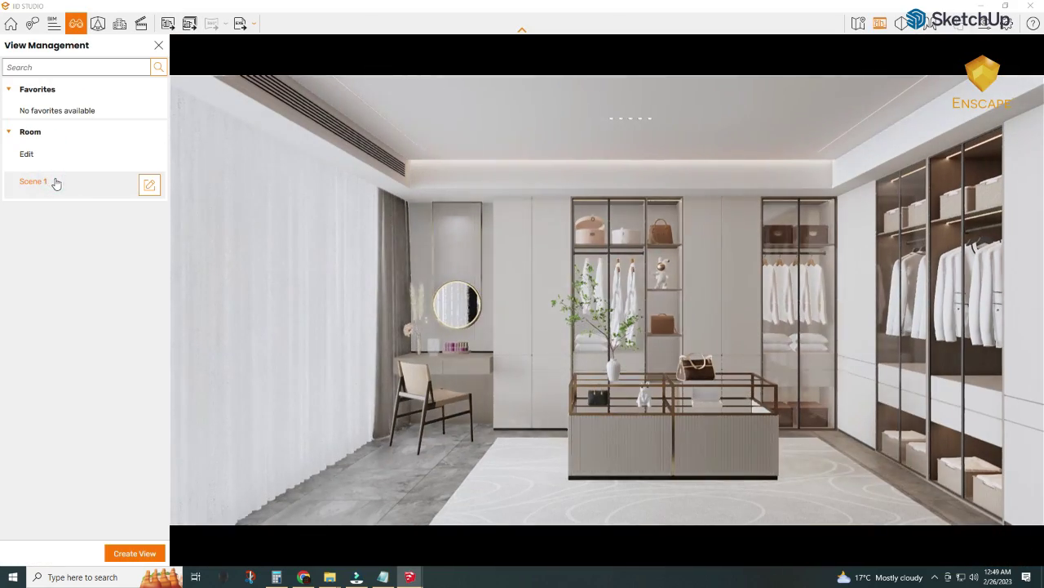
click(982, 6)
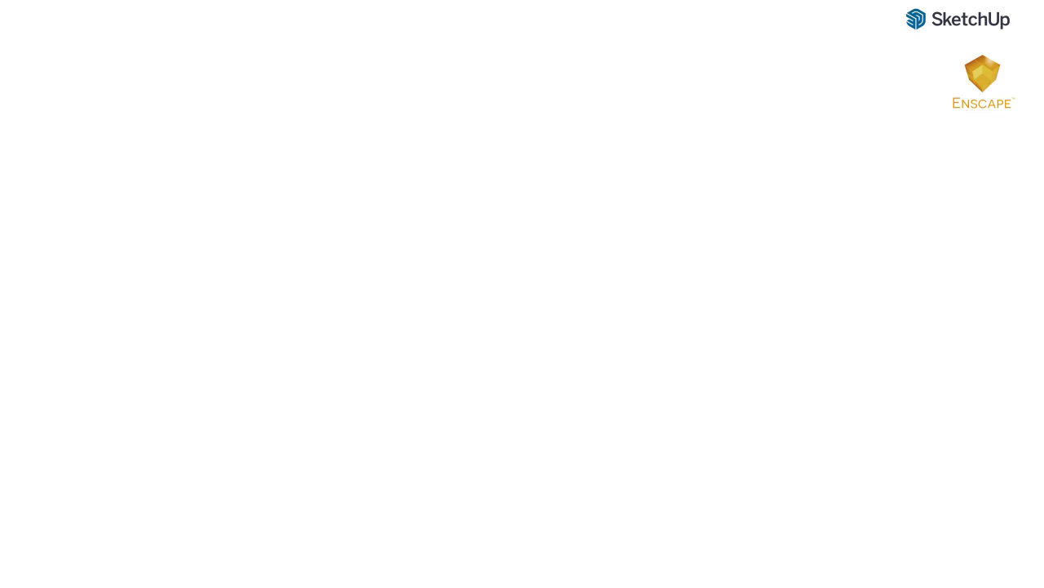